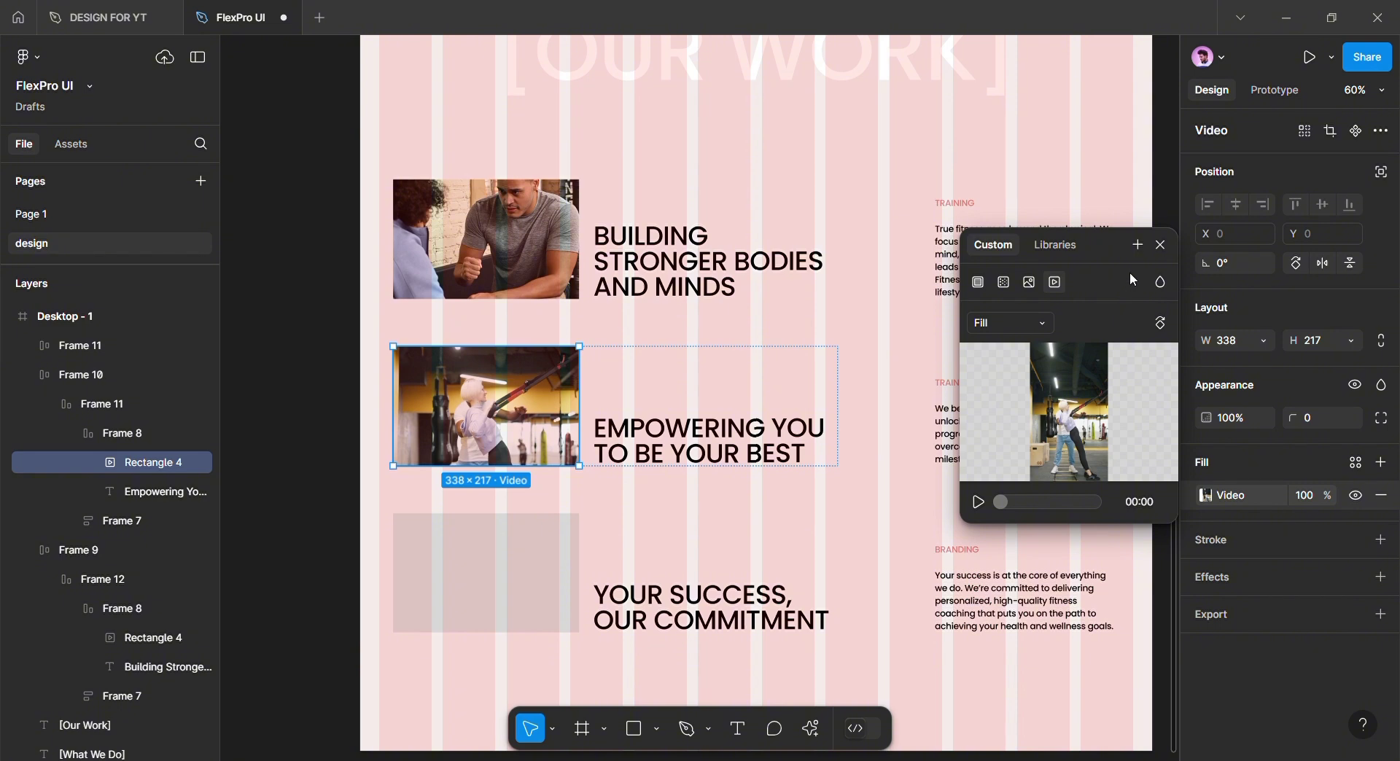
Give the grey Rectangle 4 beside YOUR SUCCESS, OUR COMMITMENT a gym video fill
click(1162, 245)
click(462, 590)
click(463, 591)
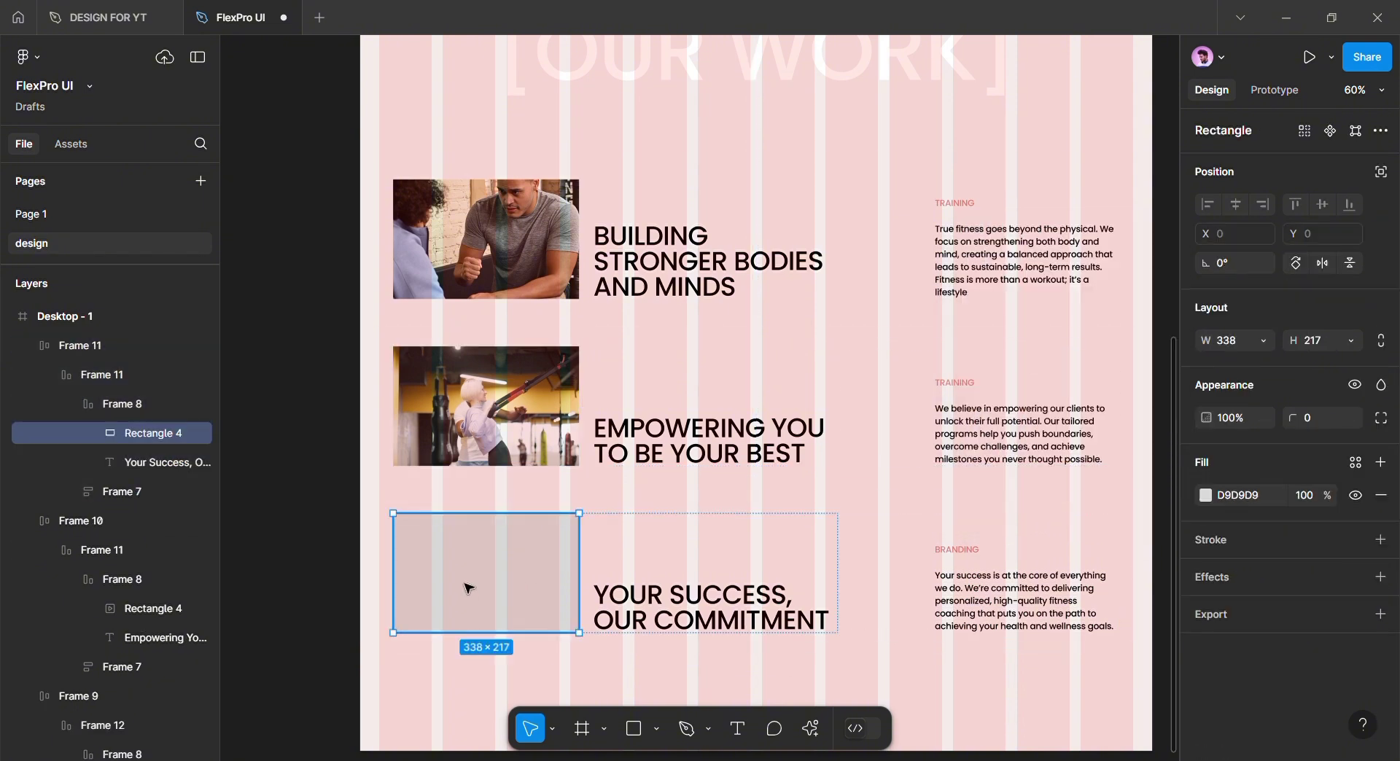
click(1206, 496)
click(1056, 282)
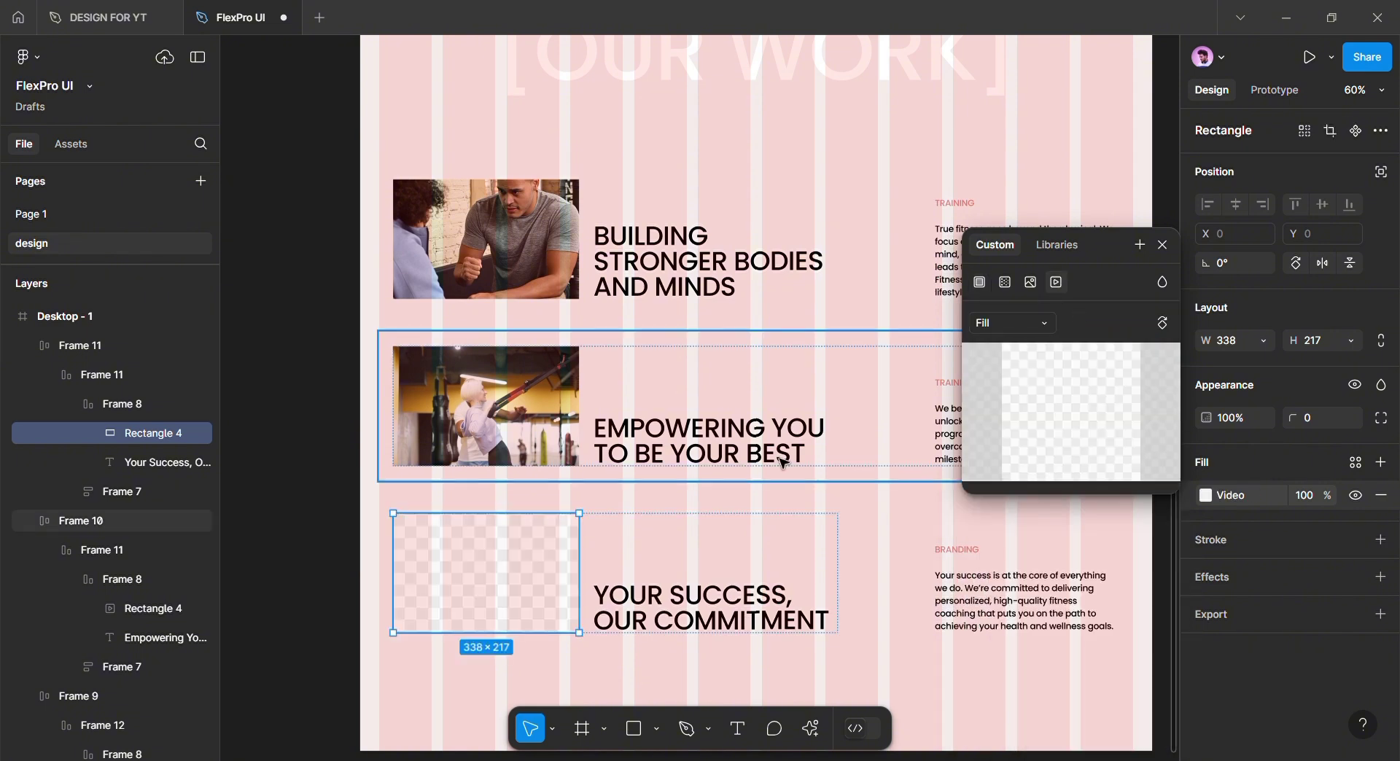
scroll(917, 462, down, 1)
click(1164, 248)
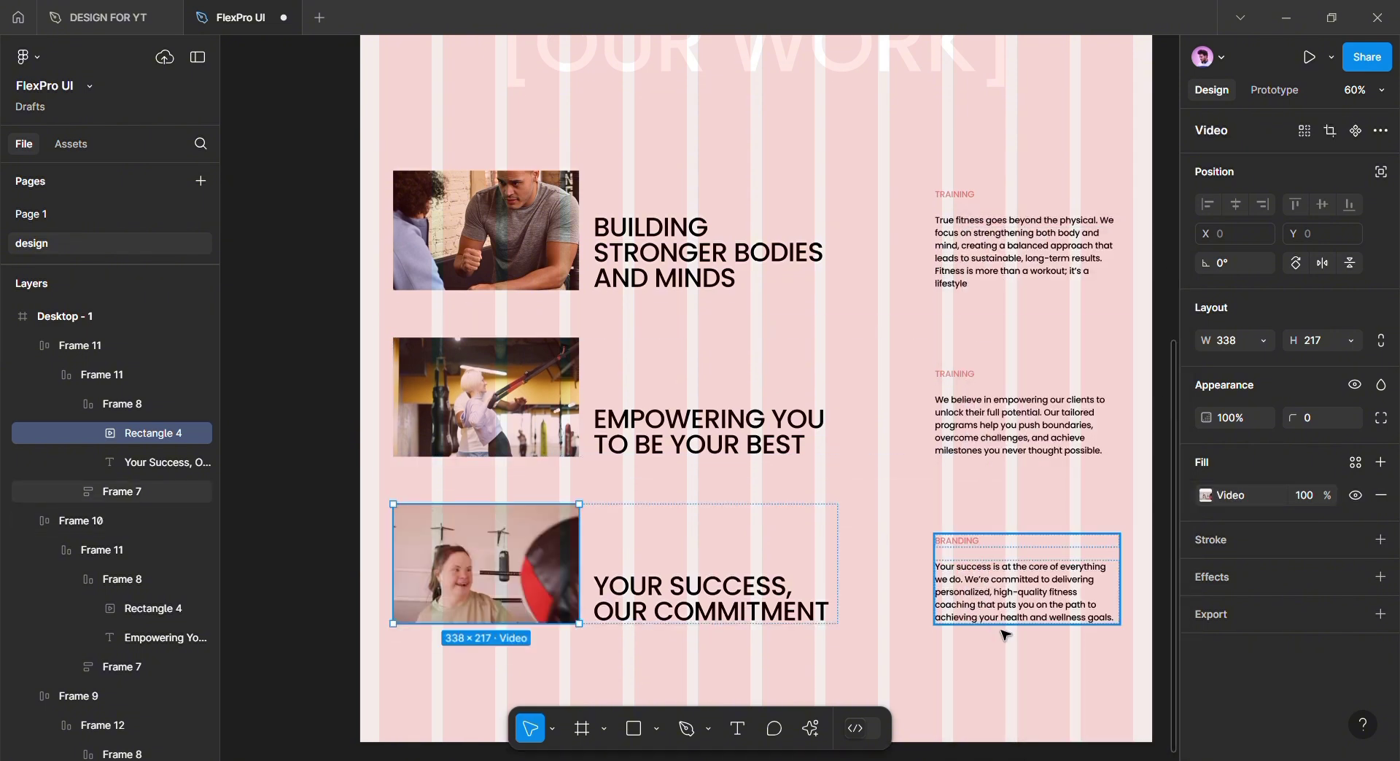
click(1041, 656)
scroll(875, 572, down, 5)
Drag the bottom edge of the Desktop - 1 frame down to make the page taller
scroll(803, 567, down, 3)
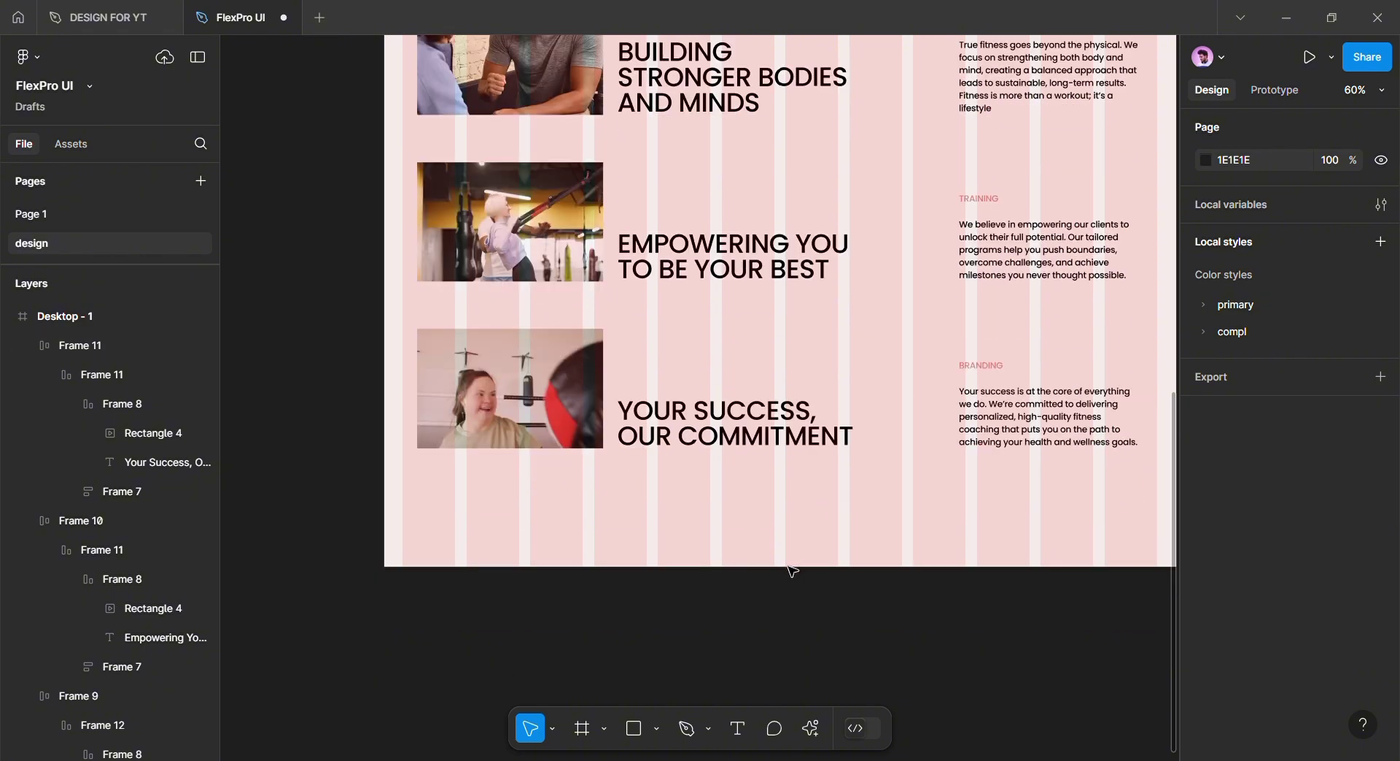
ctrl+scroll(758, 558, down, 3)
scroll(730, 562, up, 4)
click(696, 565)
scroll(711, 575, down, 4)
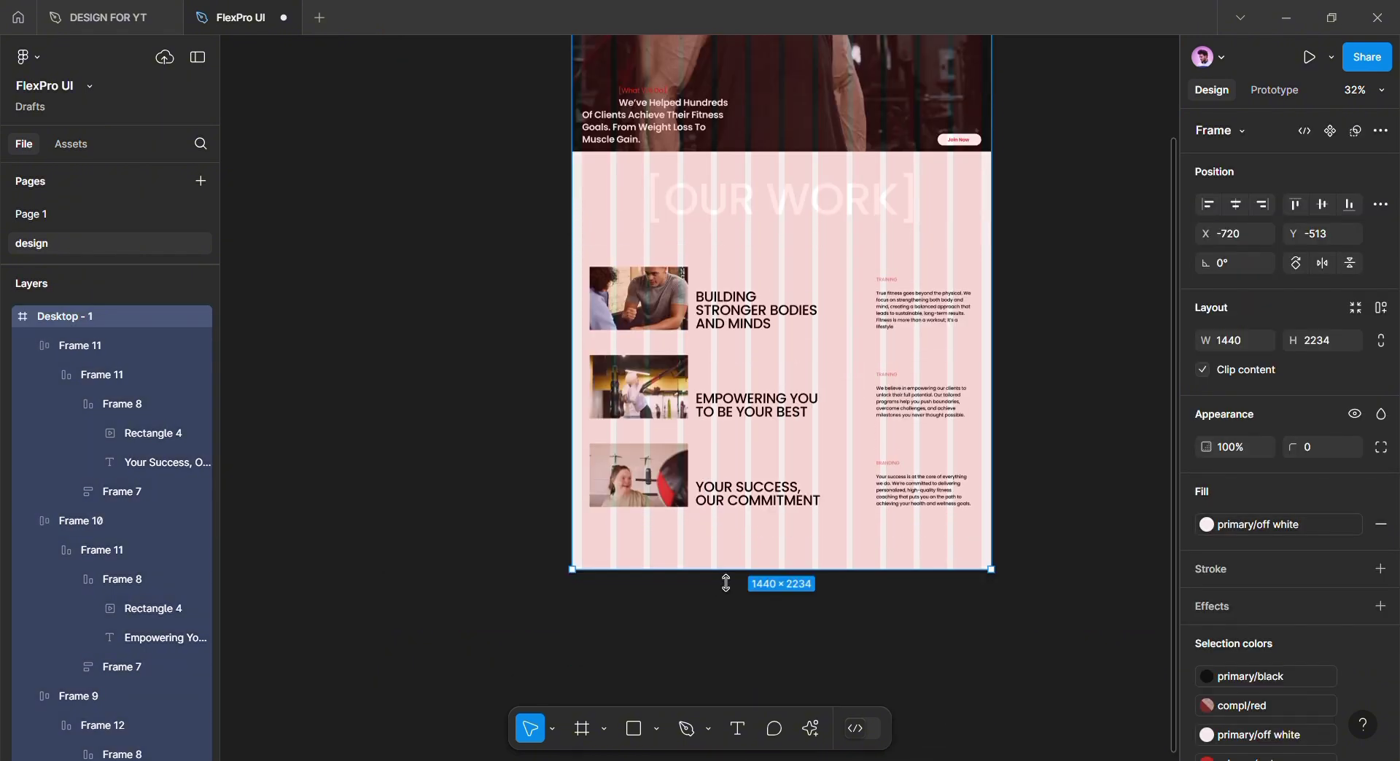
drag(800, 589, 802, 606)
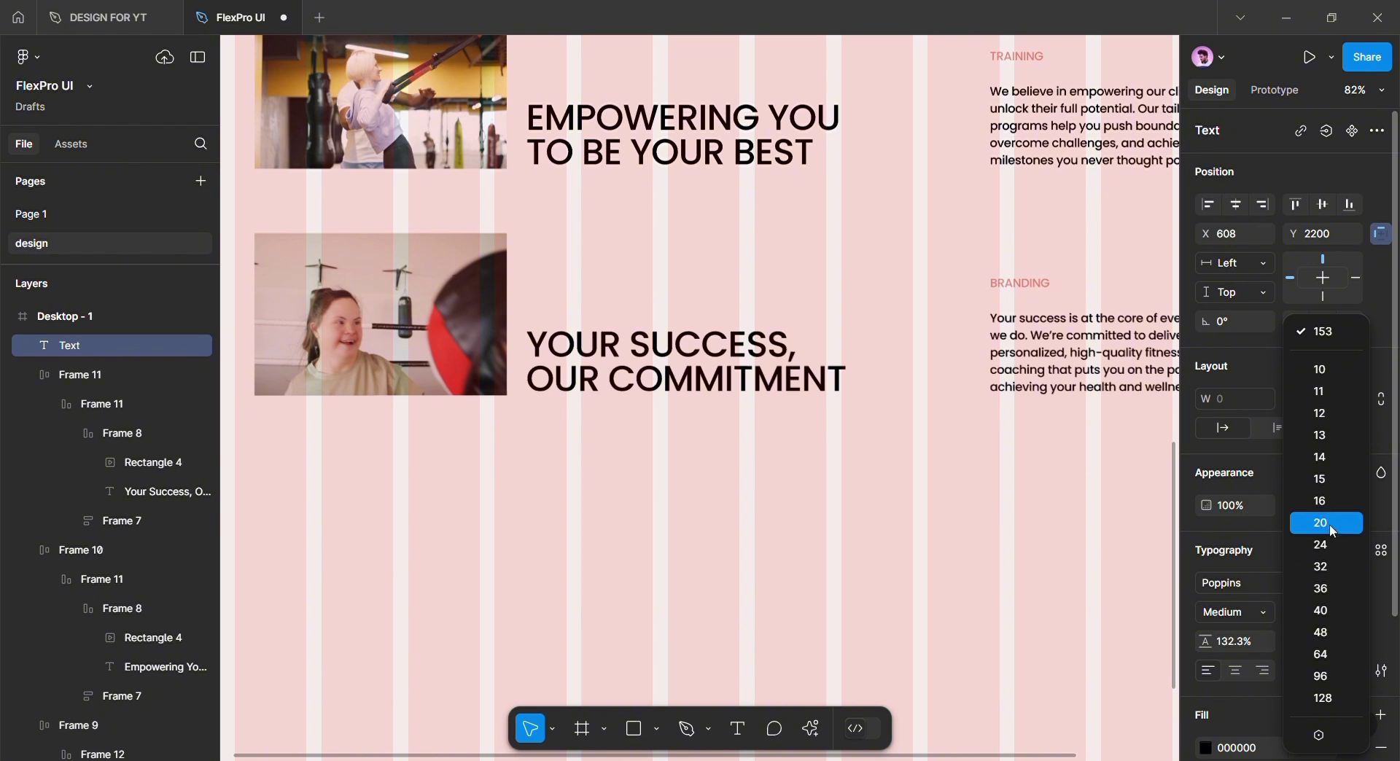
Add a size-20 SHOW MORE CASE text label below the last project row
scroll(664, 622, down, 1)
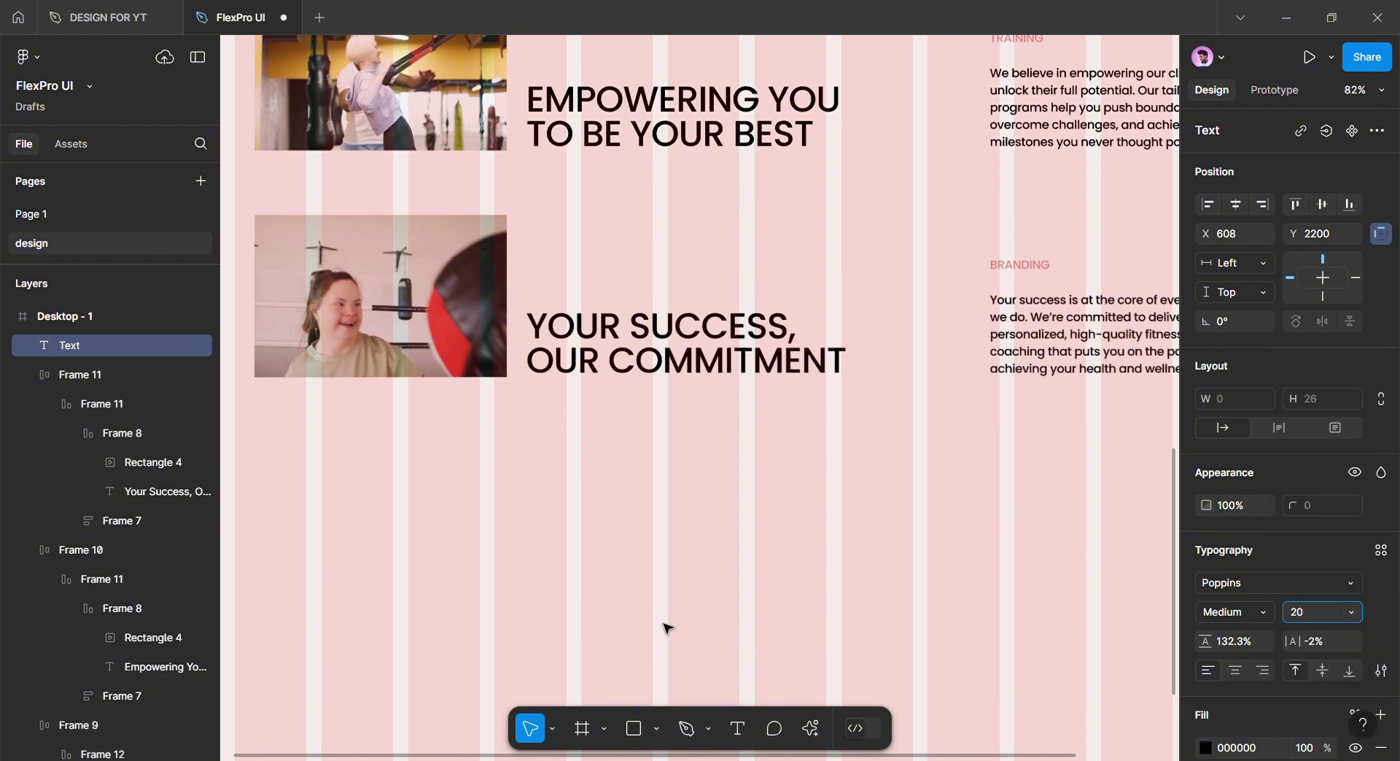
scroll(664, 620, up, 1)
key(Return)
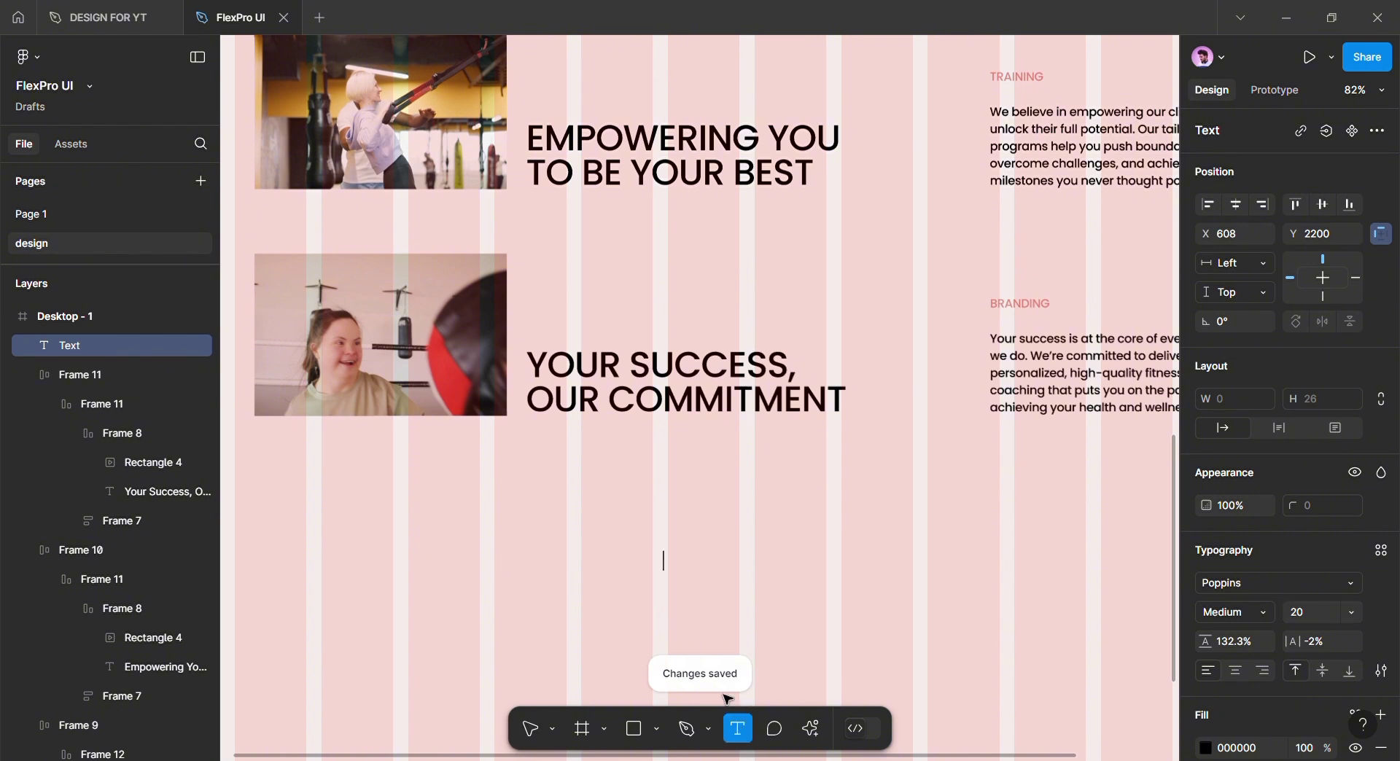
text(SHOW MORE CASE)
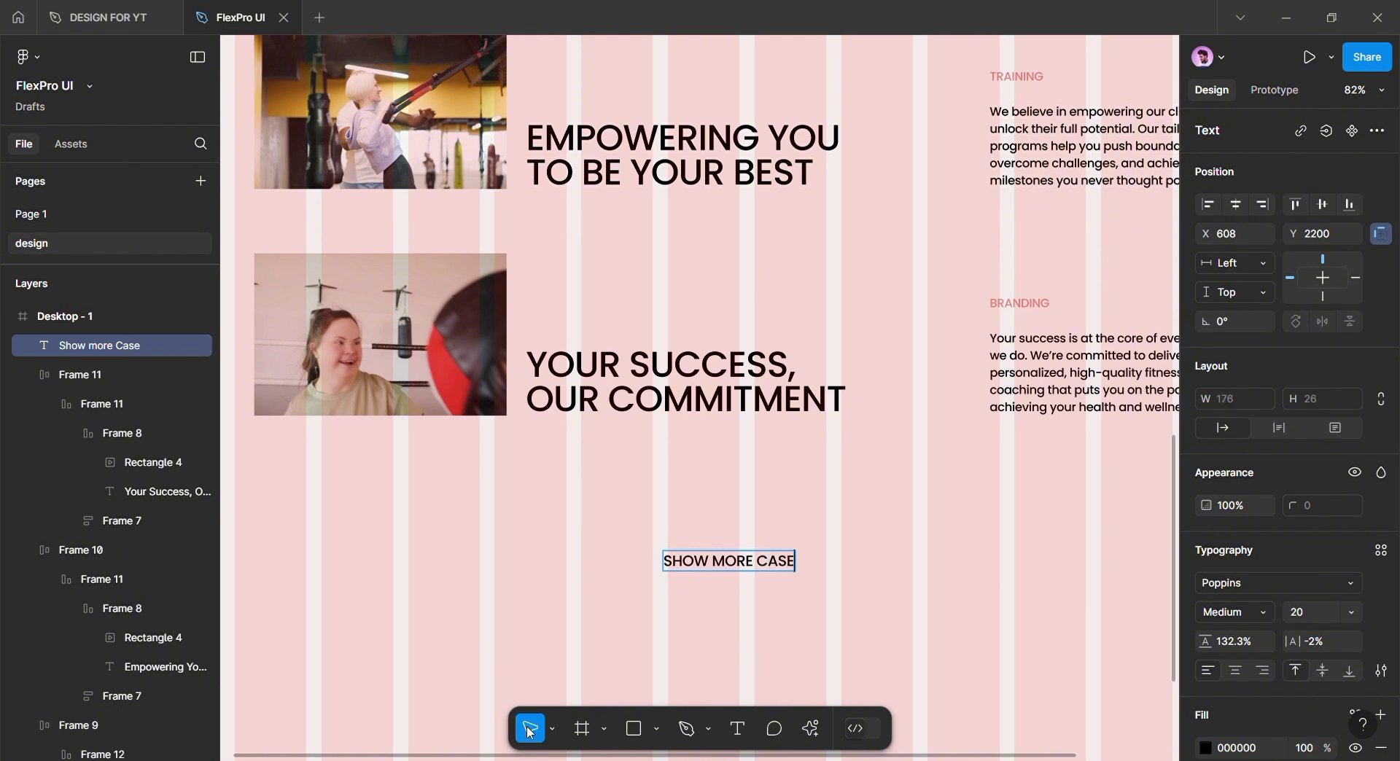
Wrap the label in auto layout, 248 wide with 16 padding, filled primary/black
key(shift+a)
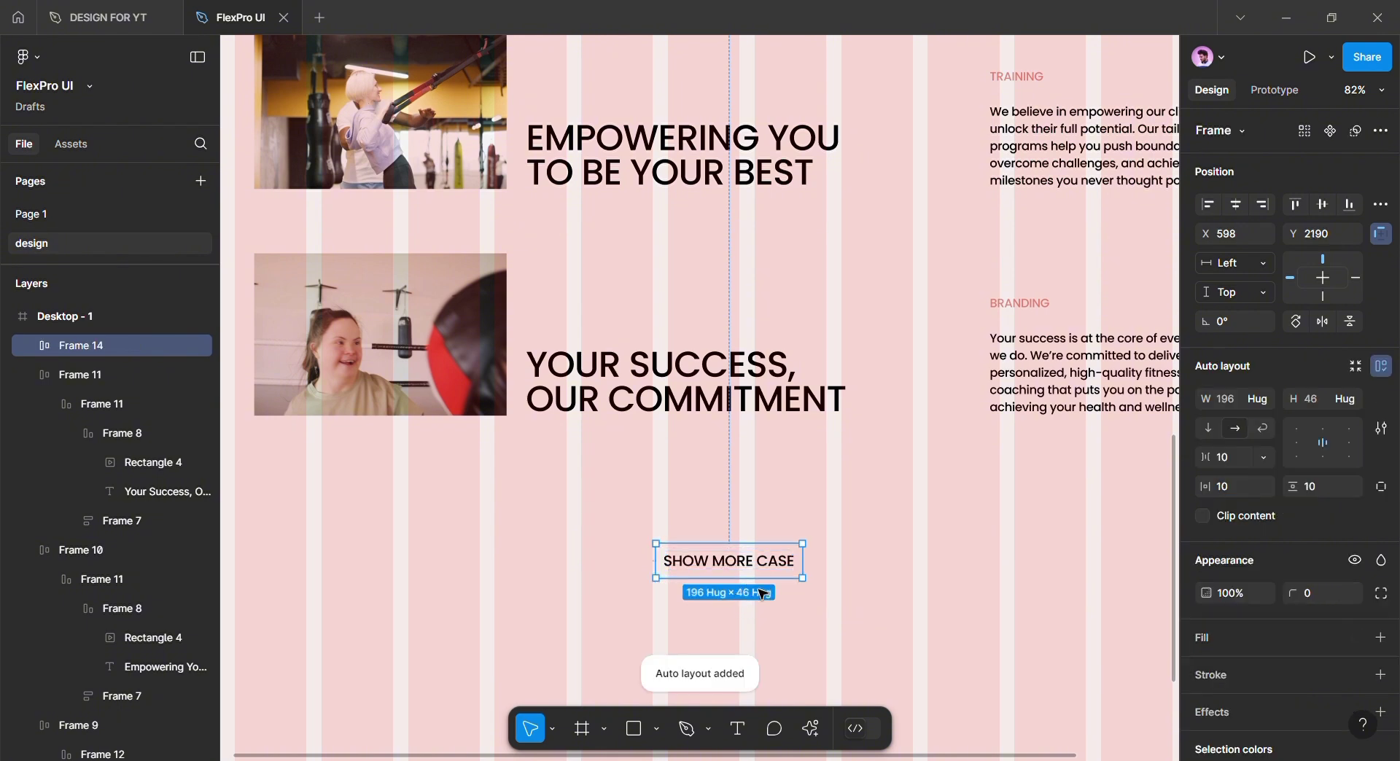
drag(804, 573, 842, 577)
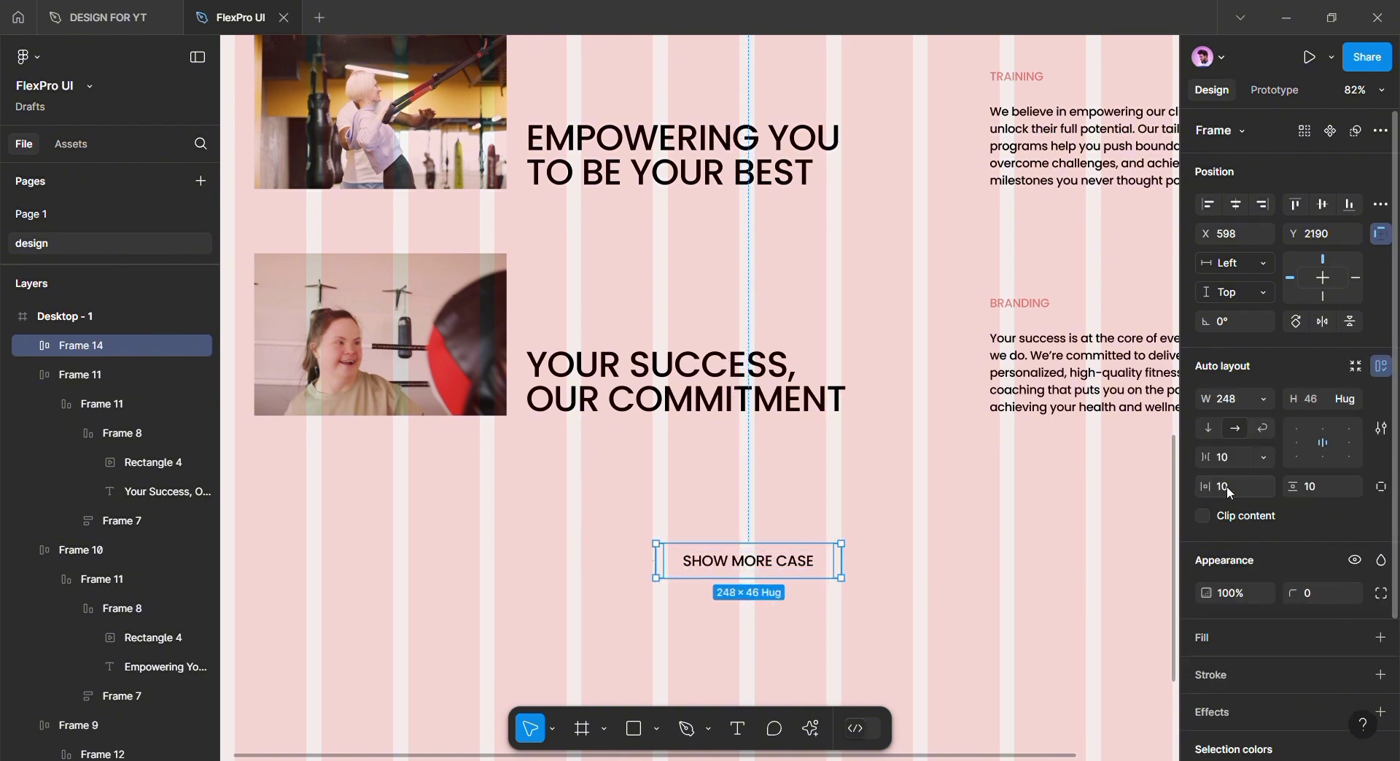
key(Return)
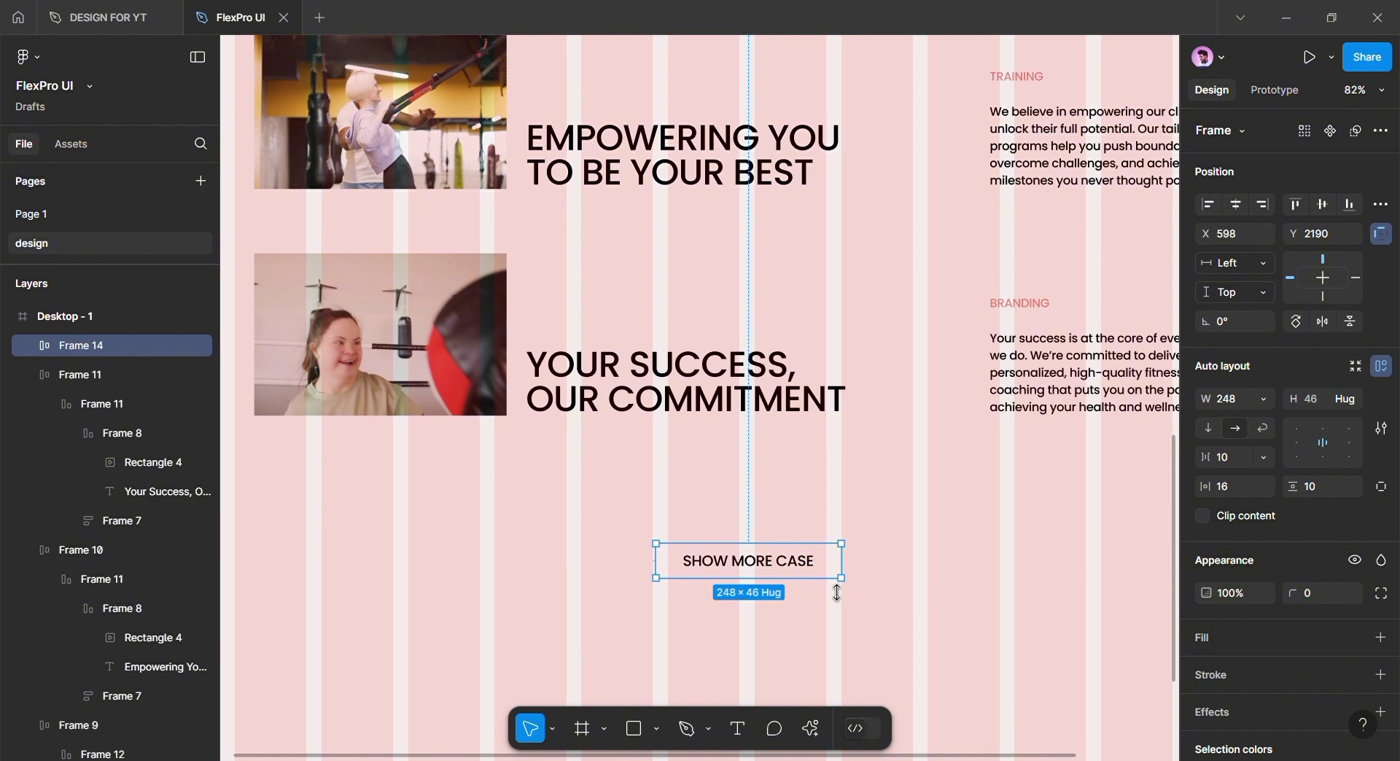
click(1202, 639)
click(1206, 671)
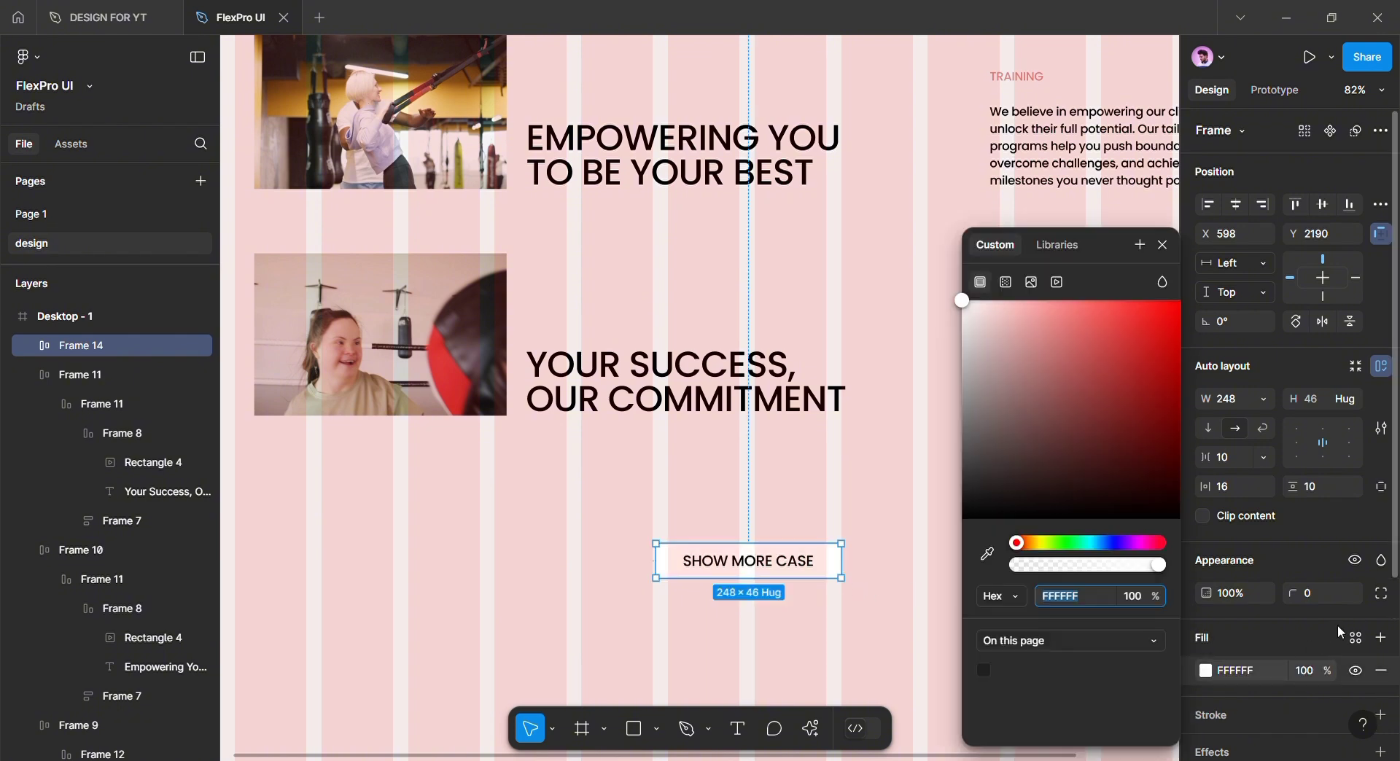
click(1356, 640)
click(1014, 639)
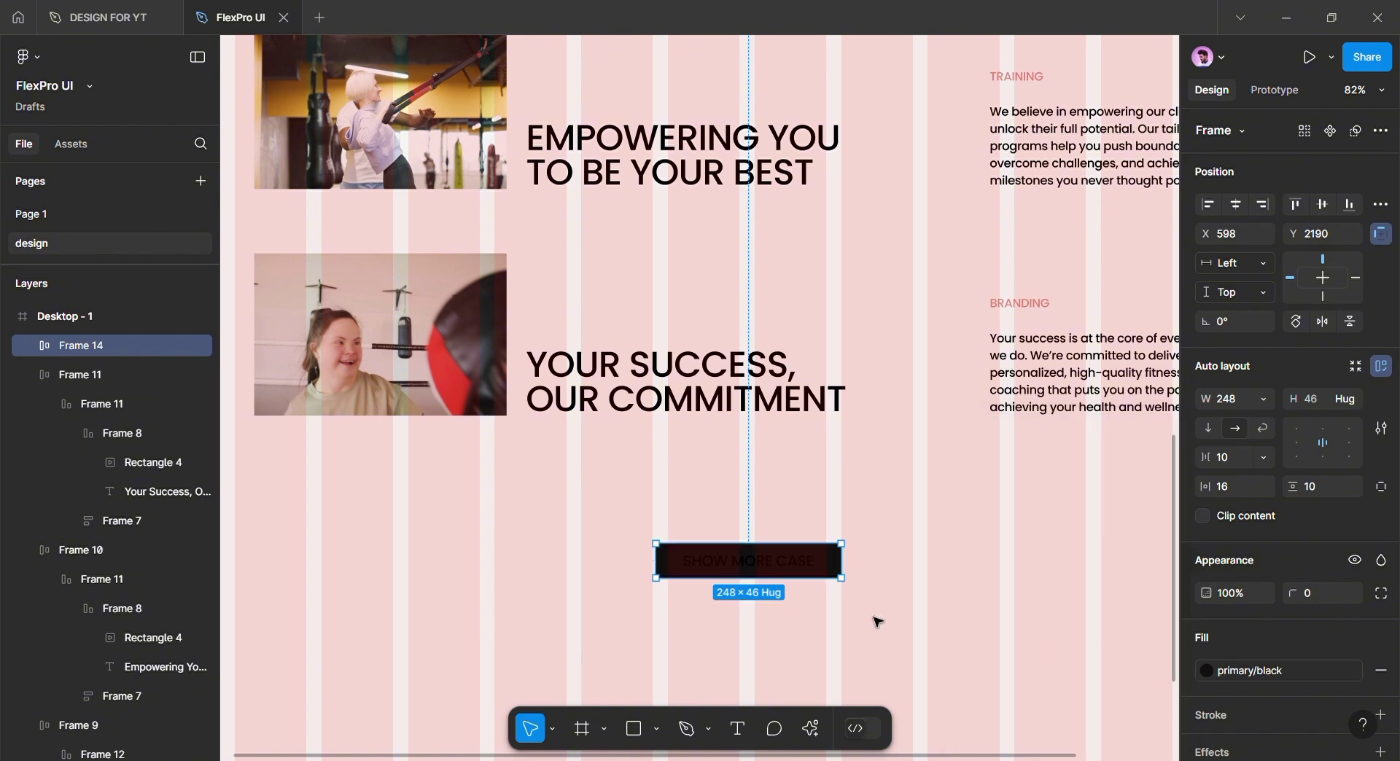
Make the button text white and round the button corners to radius 29
key(Return)
click(1205, 690)
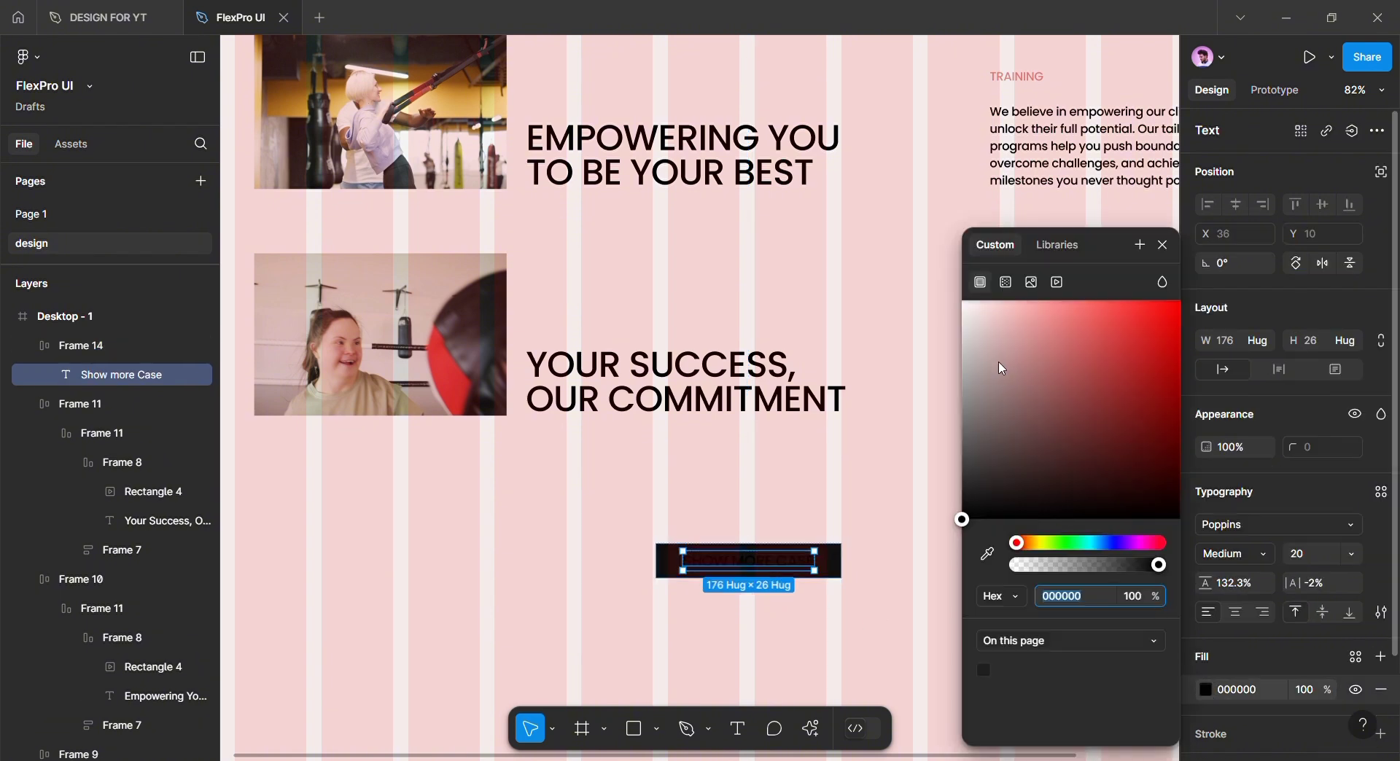
drag(1014, 352, 899, 252)
click(839, 573)
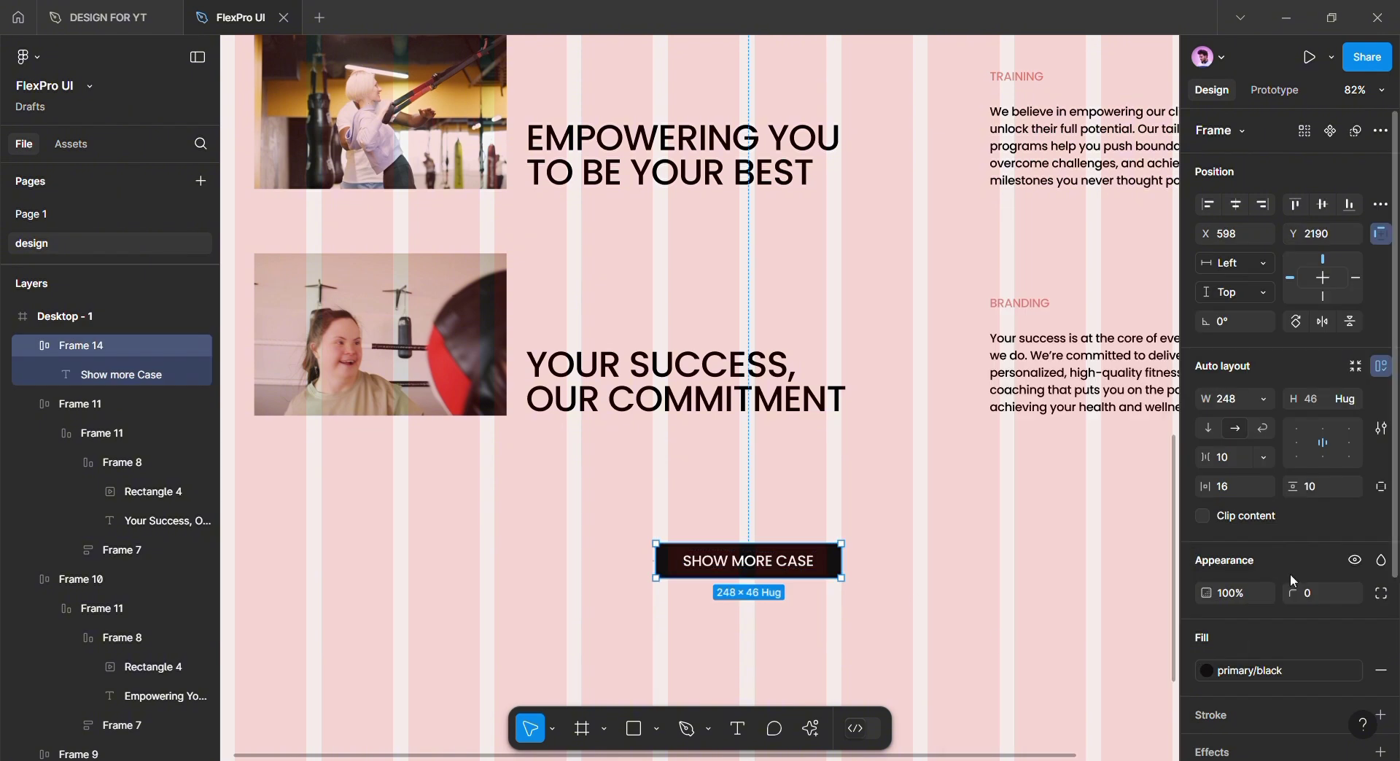
drag(1293, 592, 1373, 596)
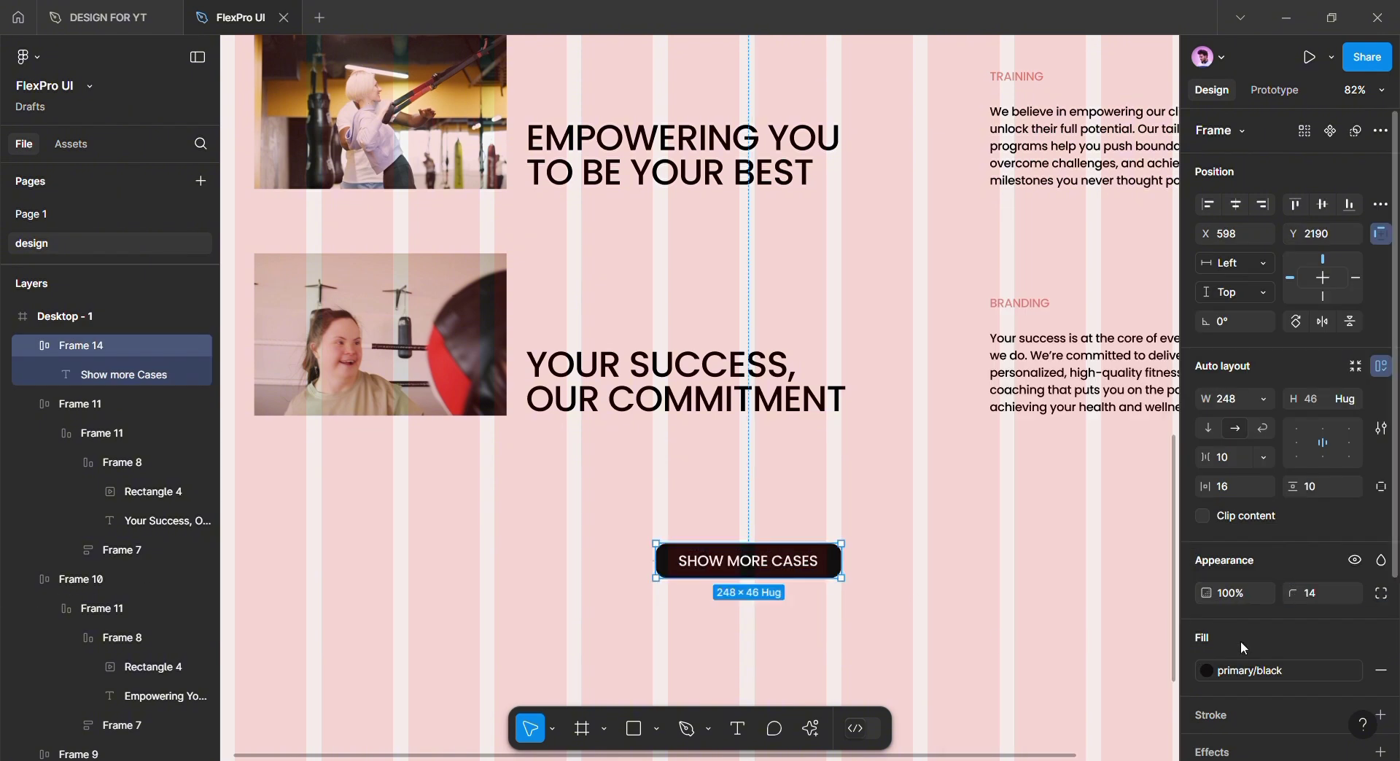
drag(1295, 593, 1355, 587)
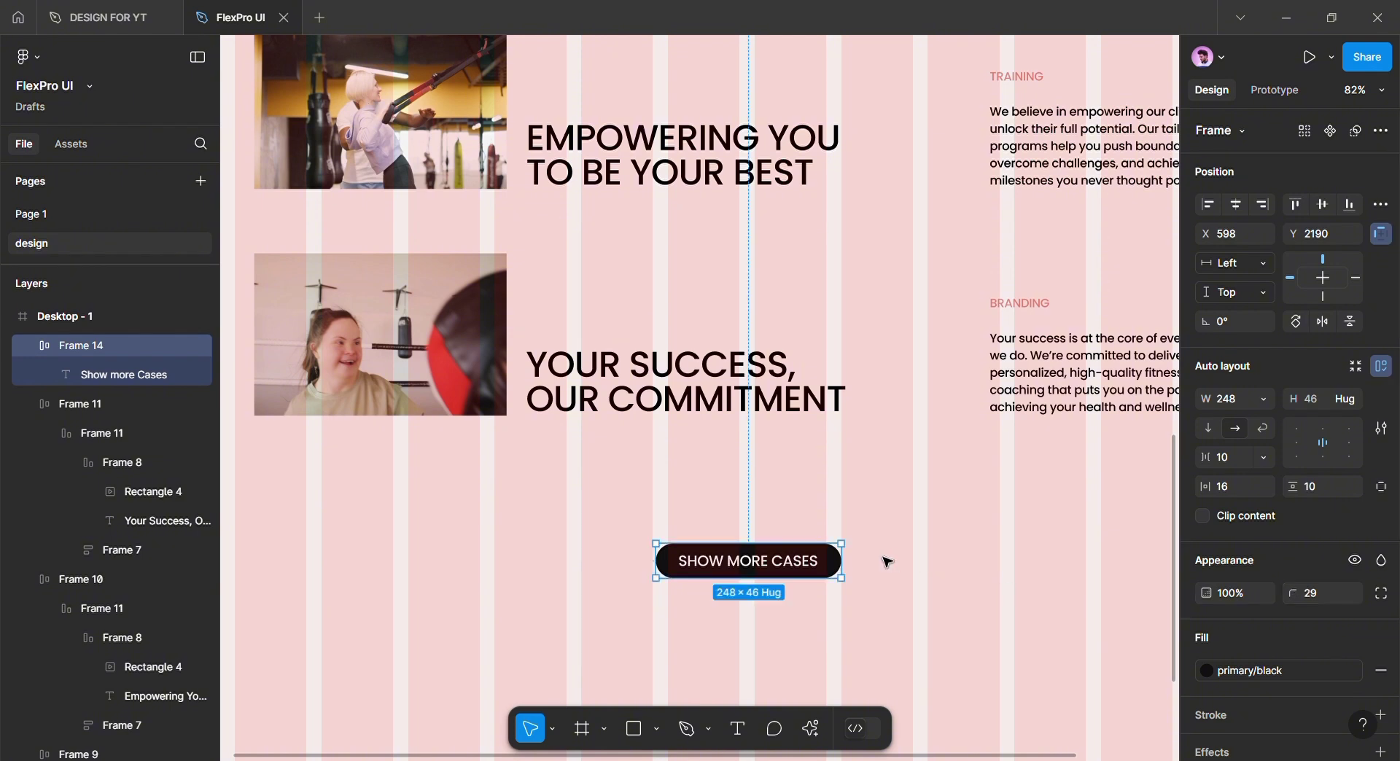
Set corner radius 12 on the Your Success, Empowering You and Building Stronger videos
scroll(409, 423, up, 1)
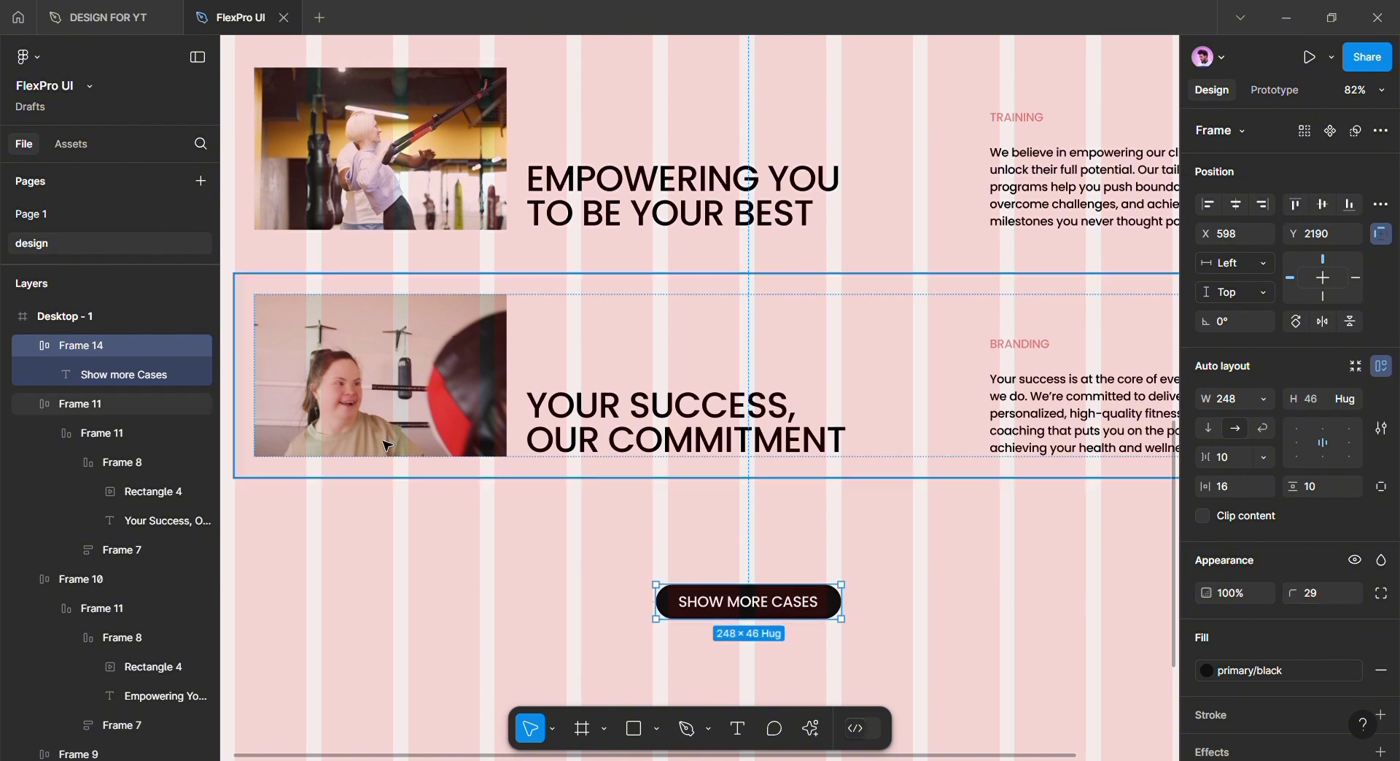
click(402, 425)
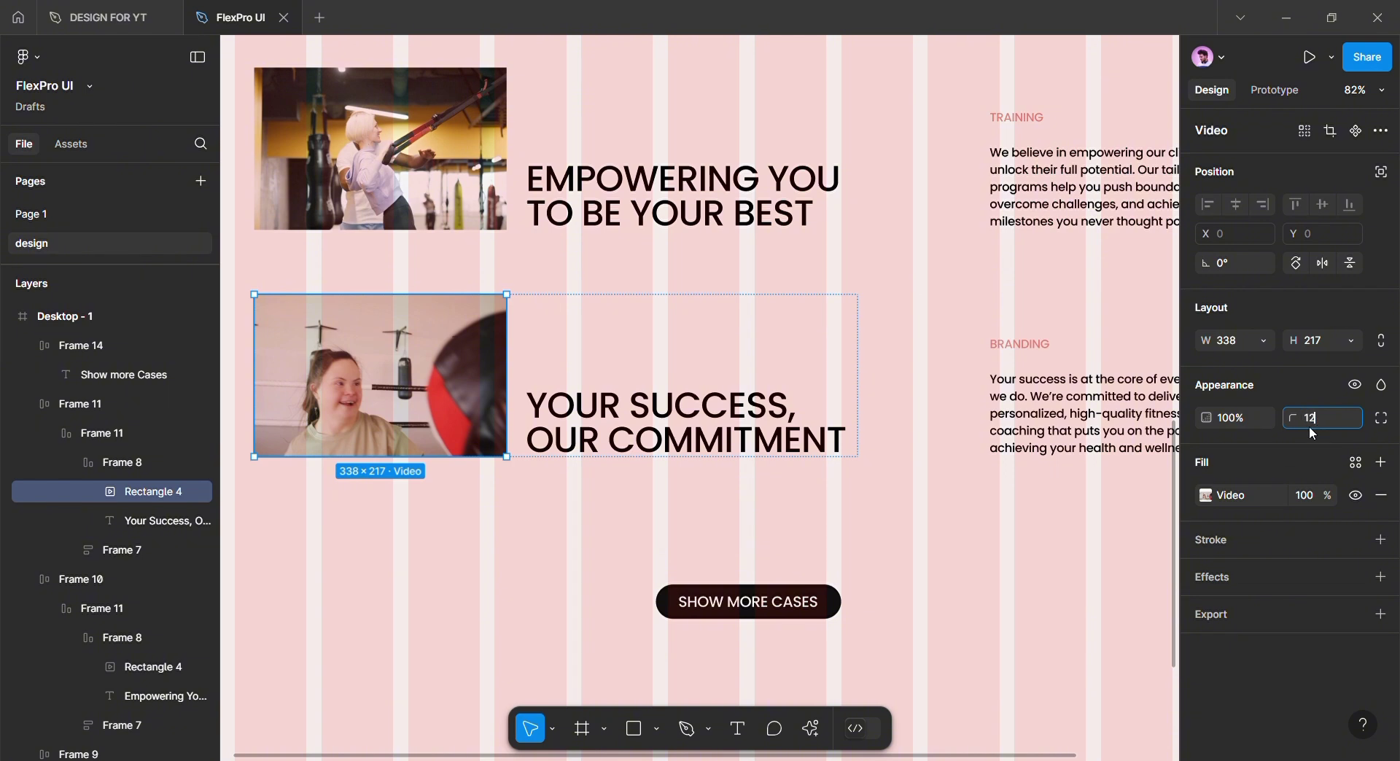
scroll(628, 419, up, 4)
ctrl+click(437, 365)
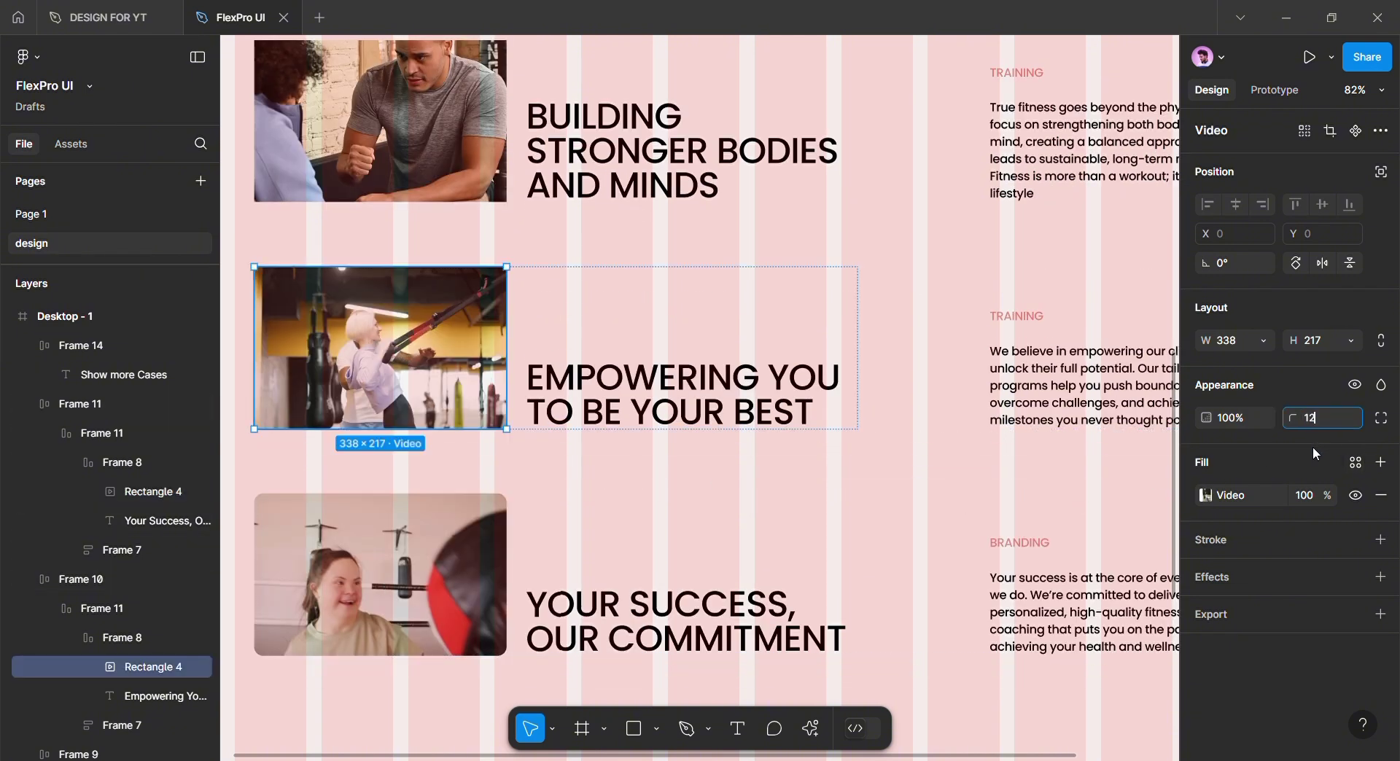
scroll(452, 342, up, 3)
ctrl+click(452, 343)
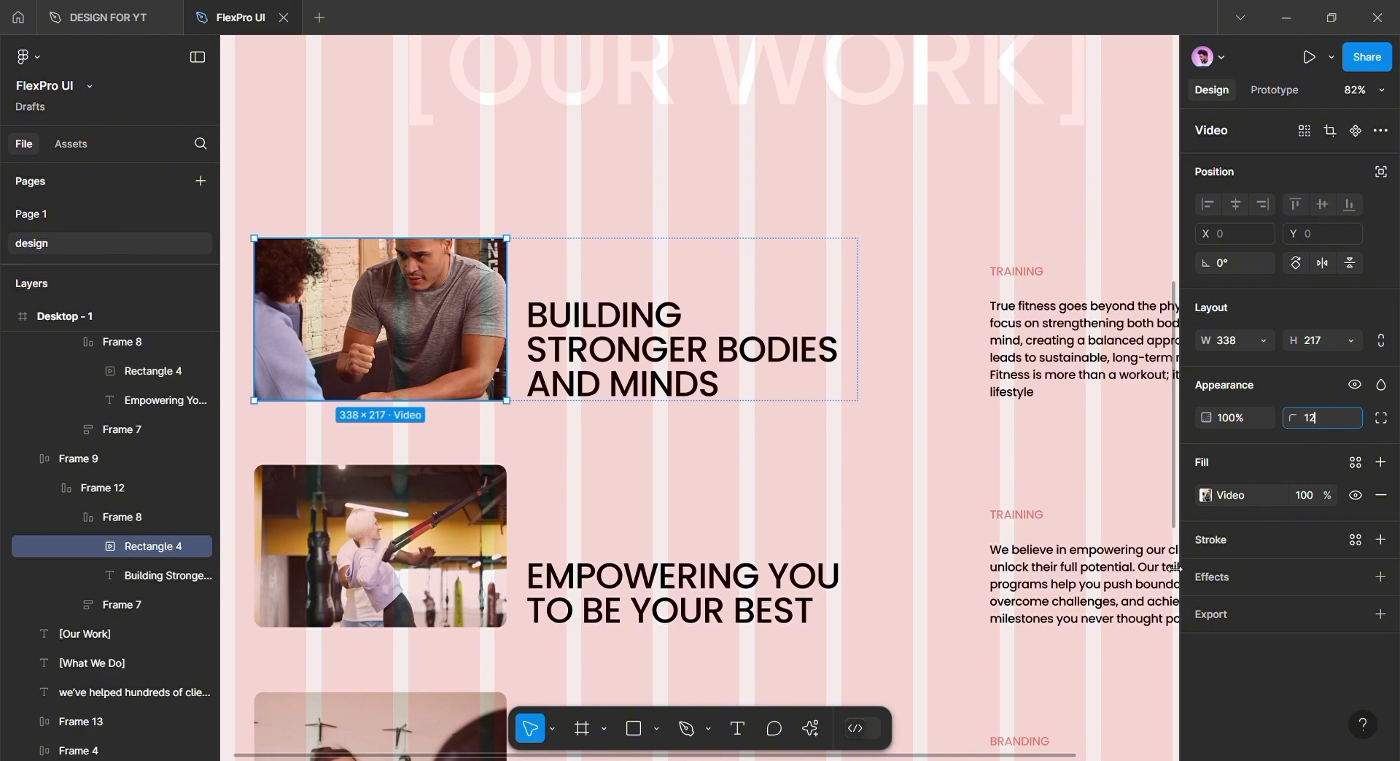
scroll(1094, 606, down, 6)
click(1028, 641)
scroll(948, 634, down, 1)
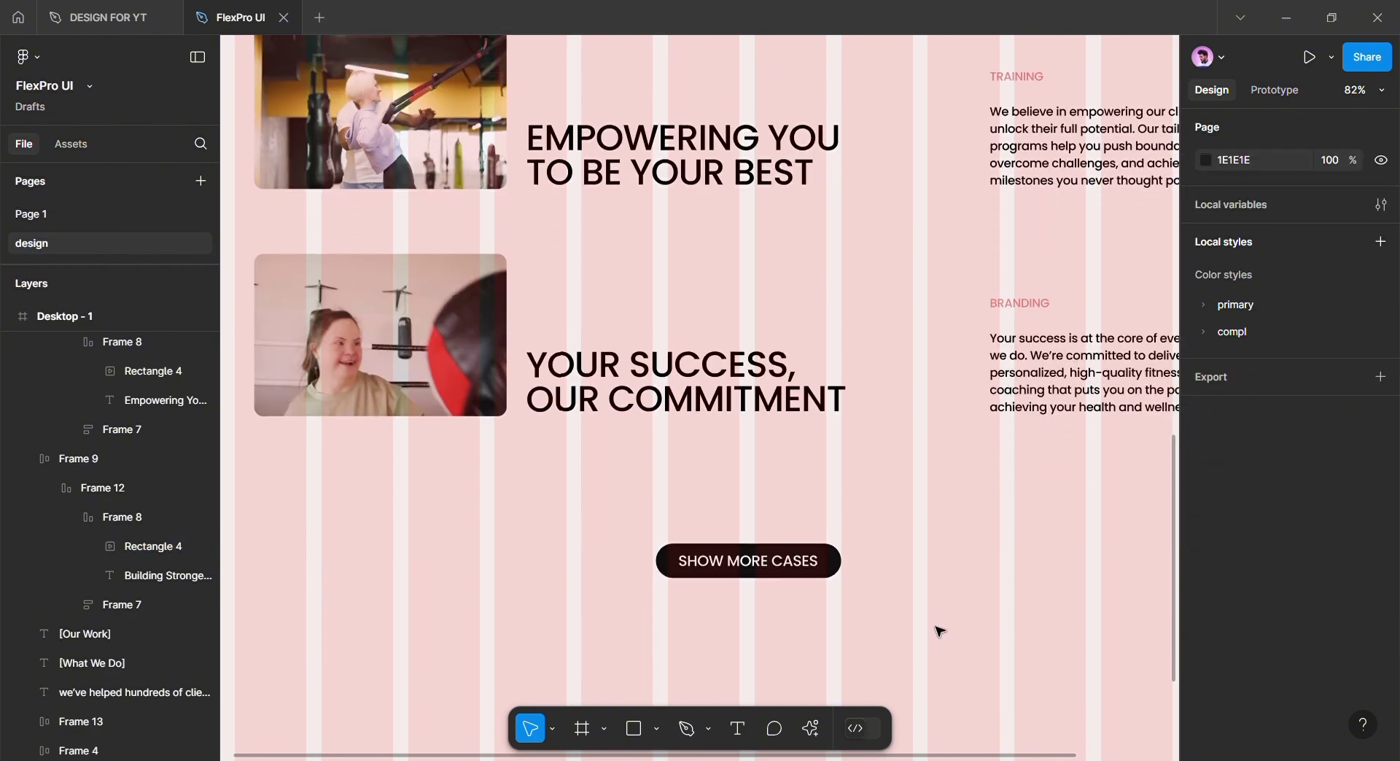
scroll(940, 631, down, 1)
Move the SHOW MORE CASES button up and extend Desktop - 1 to 3755 tall
click(756, 504)
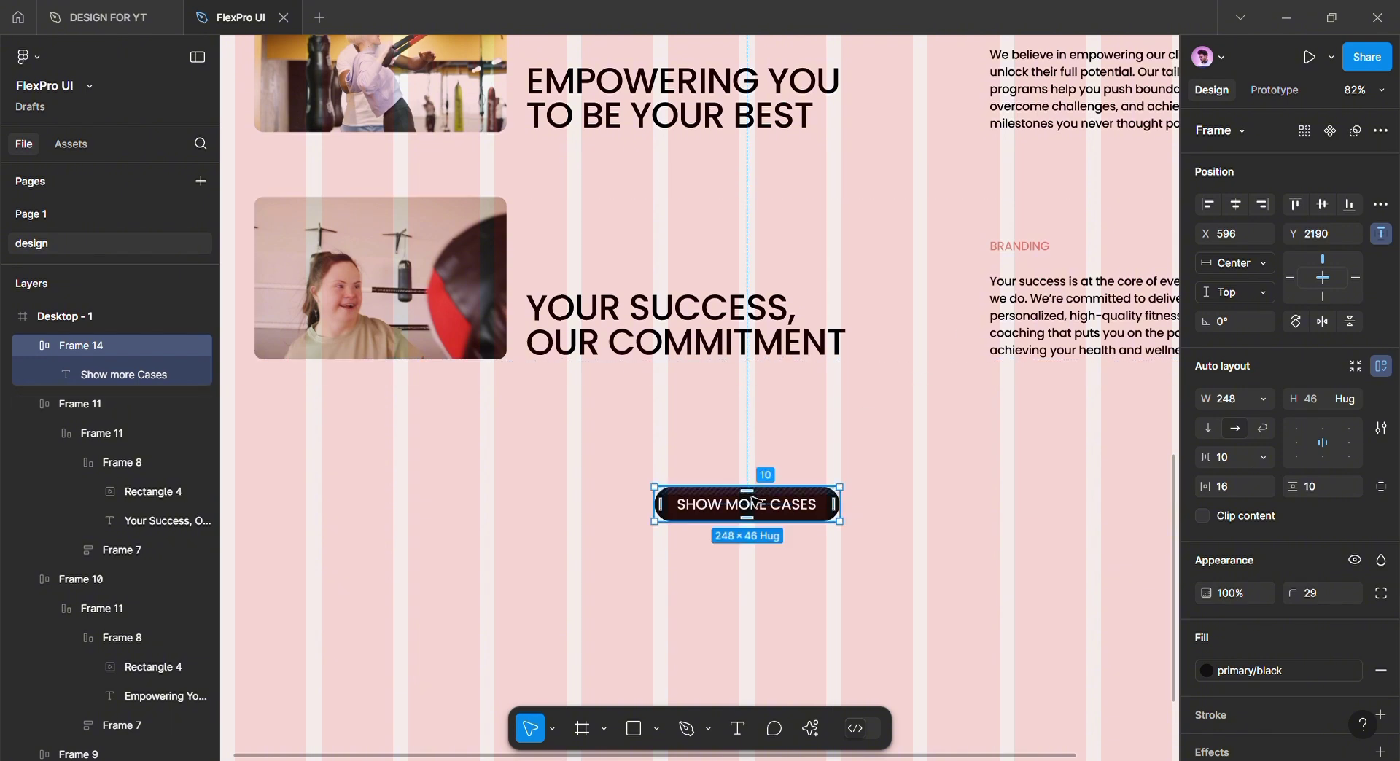
drag(754, 498, 718, 453)
click(822, 530)
scroll(823, 532, down, 1)
scroll(731, 520, down, 2)
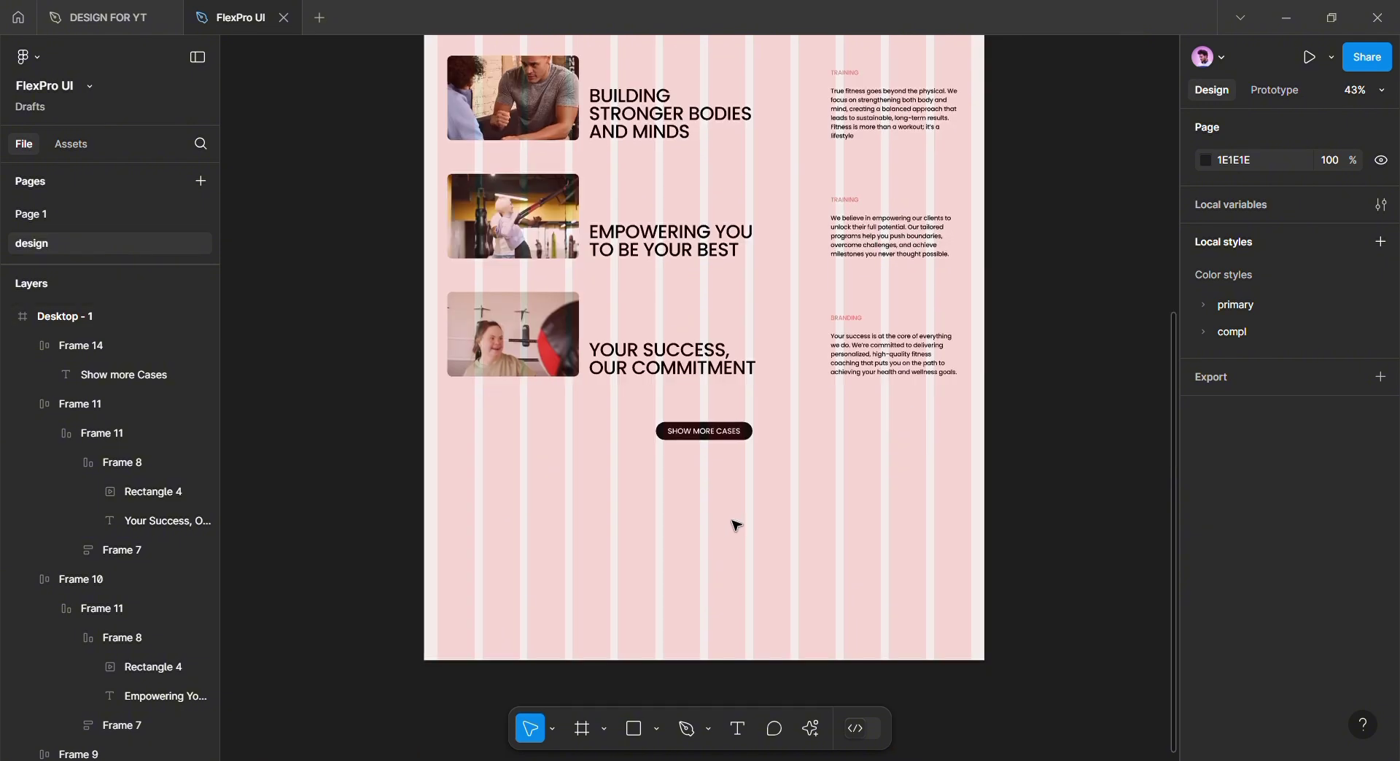
scroll(737, 525, down, 2)
click(733, 511)
scroll(726, 496, down, 3)
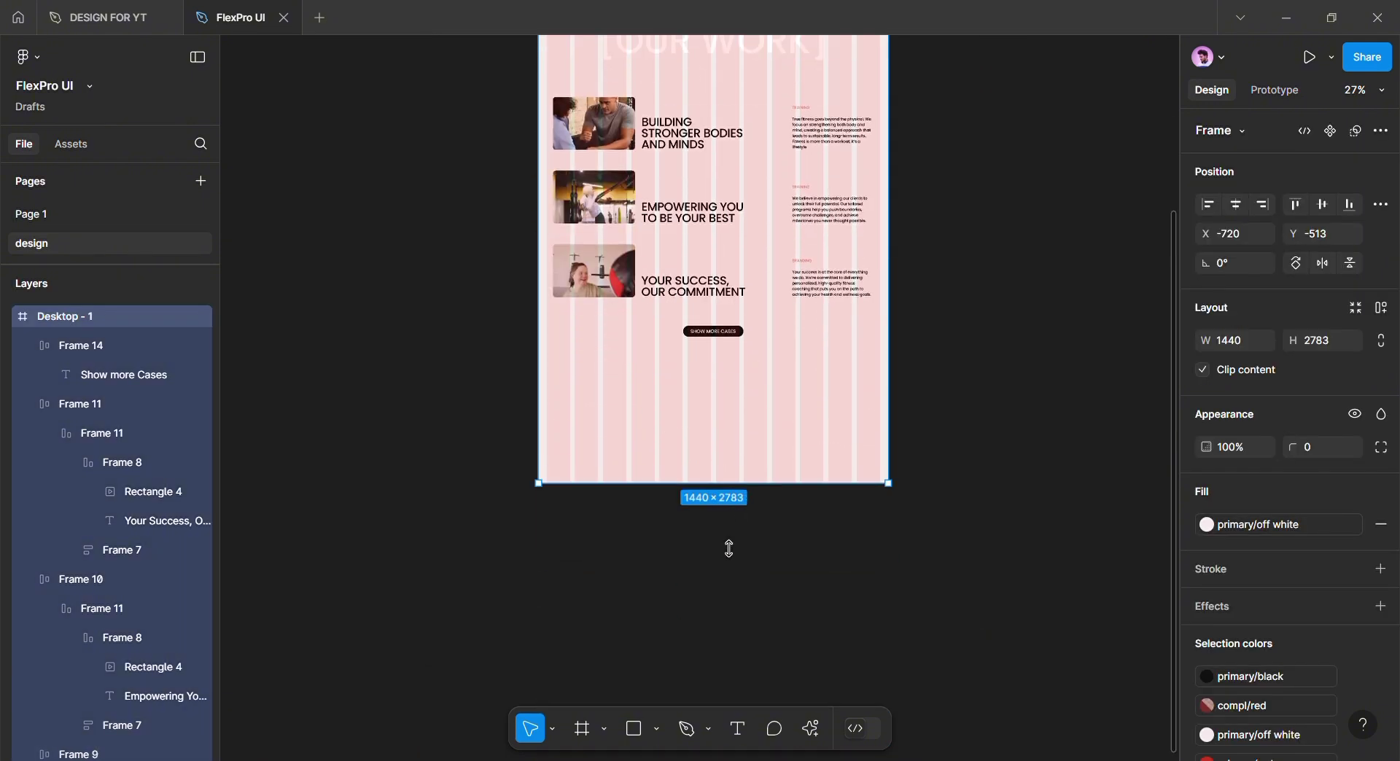
drag(729, 549, 709, 729)
scroll(681, 536, up, 4)
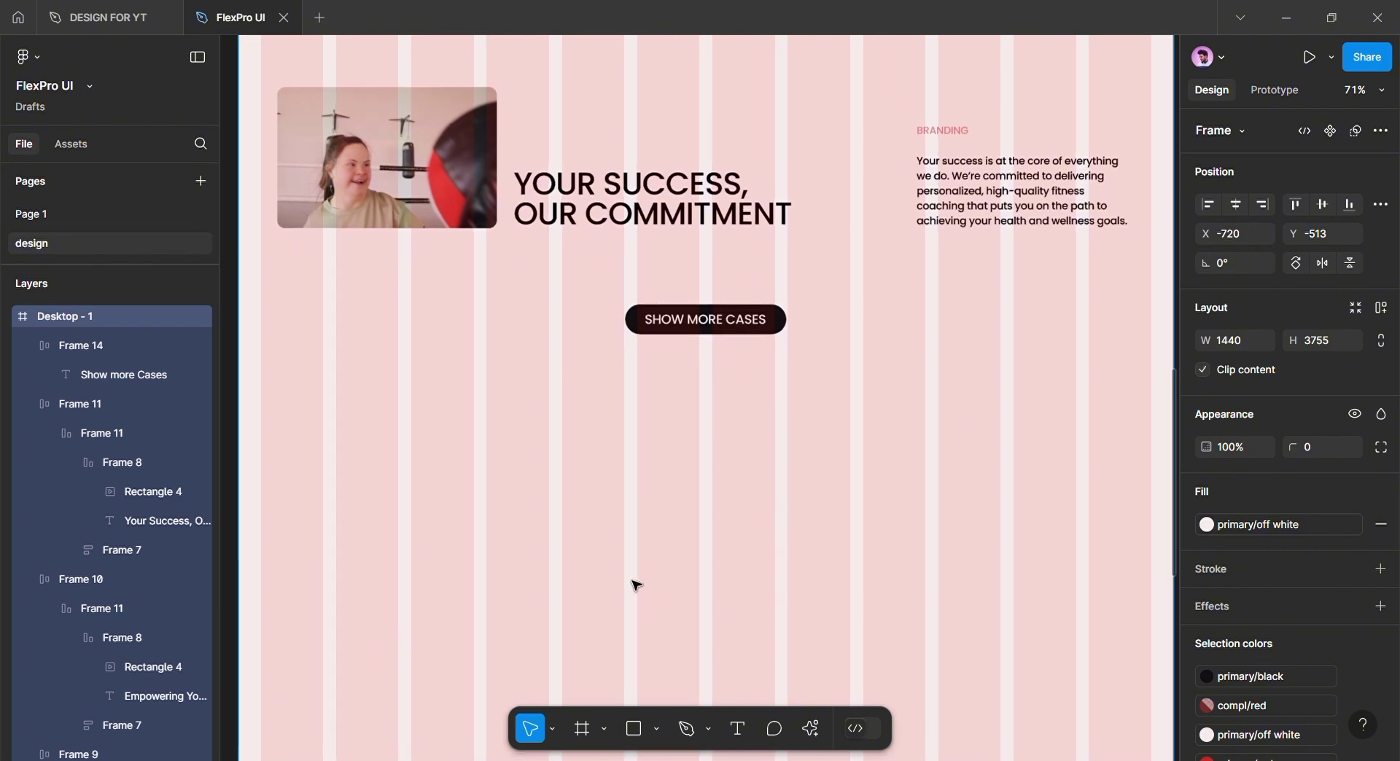
Fill the full-width 1440×1453 Rectangle 5 with the primary/black colour style
mouse_move(252, 427)
mouse_down()
mouse_move(829, 759)
mouse_move(1050, 758)
mouse_move(953, 538)
mouse_move(964, 496)
mouse_up()
scroll(575, 465, up, 7)
scroll(575, 466, up, 1)
drag(401, 350, 795, 465)
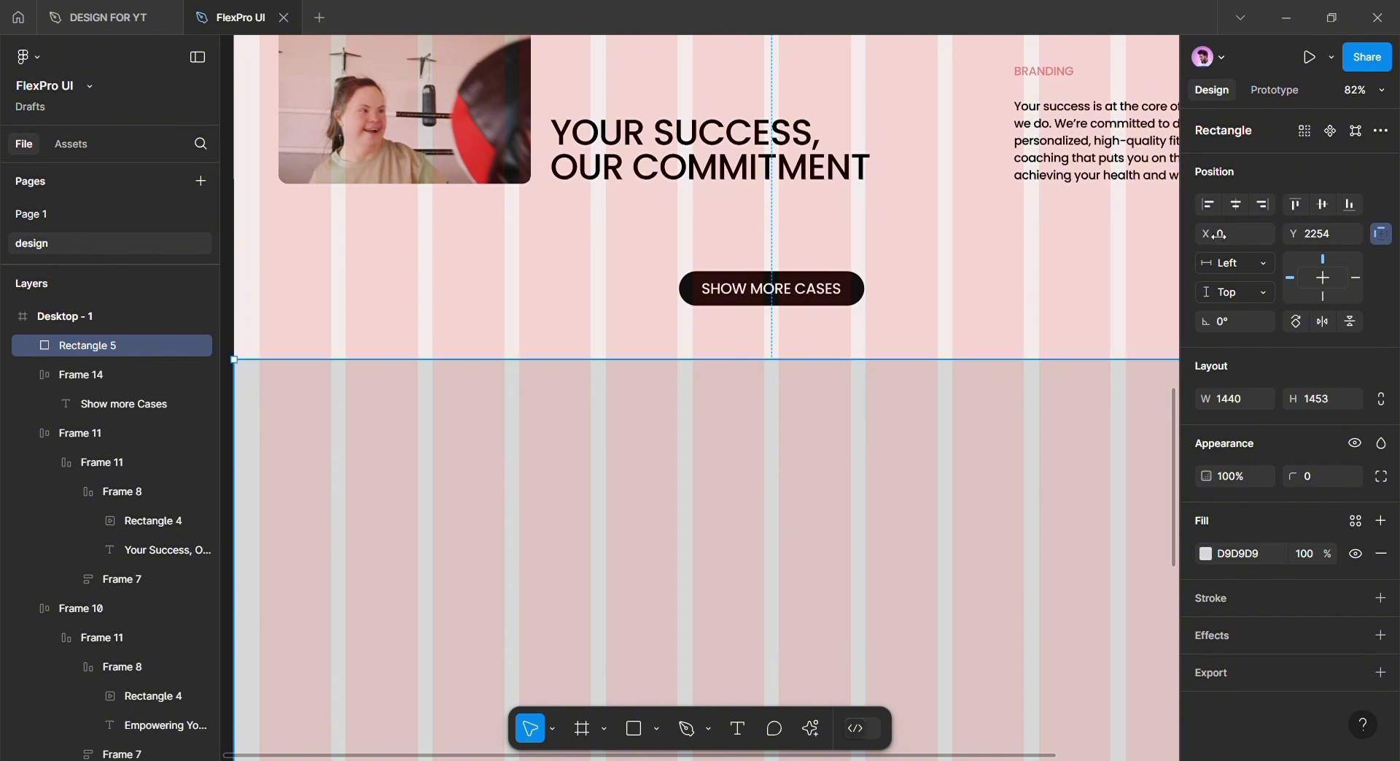
scroll(856, 484, down, 3)
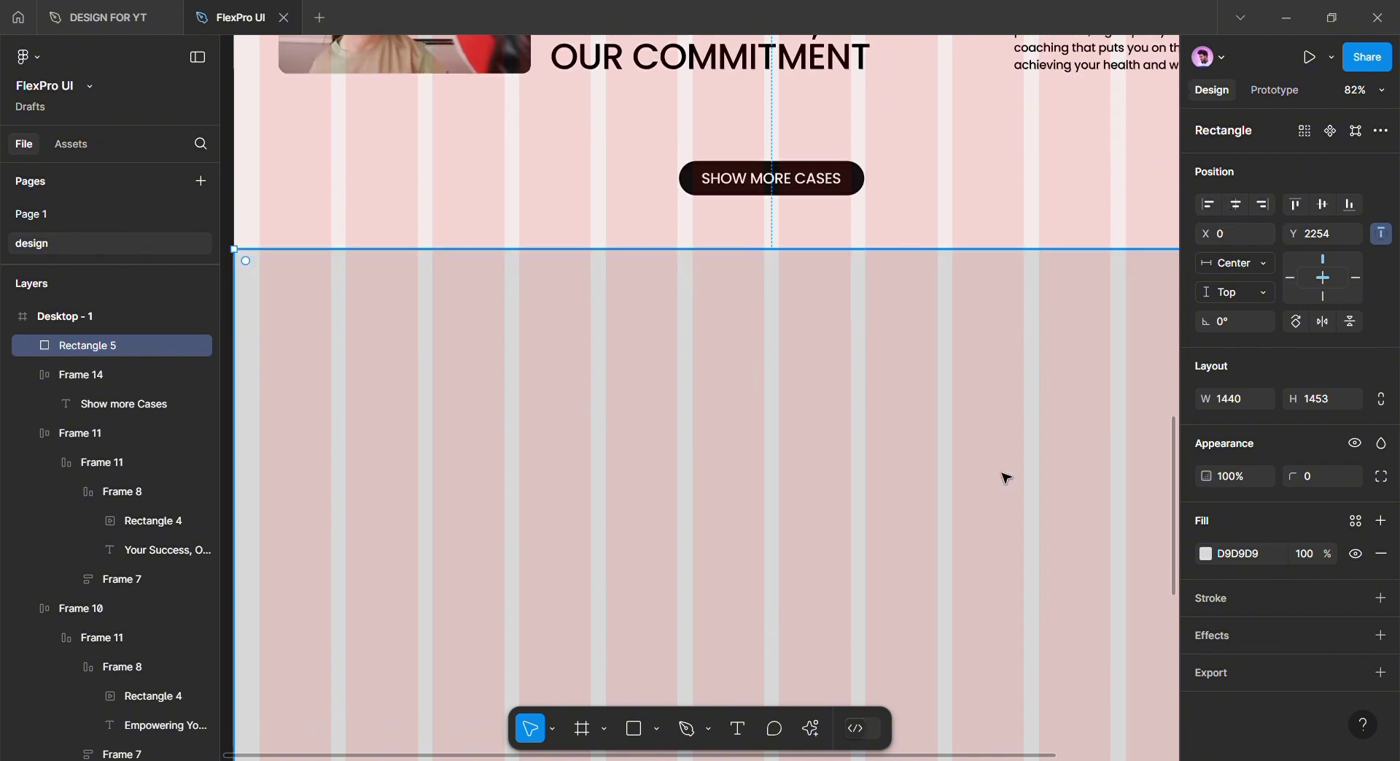
click(1207, 555)
click(1356, 521)
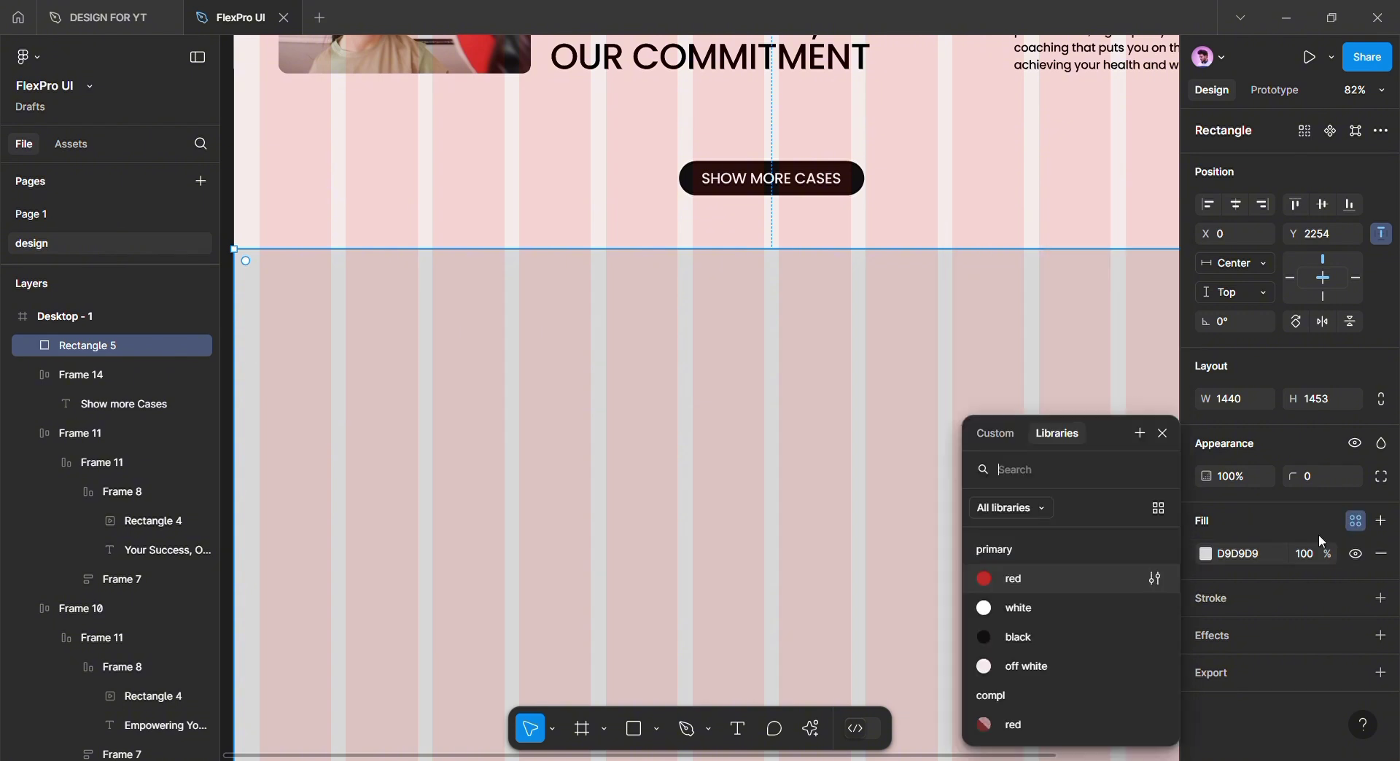
click(1036, 636)
Add a white OUR SERVICE text label on the dark rectangle
scroll(866, 527, left, 3)
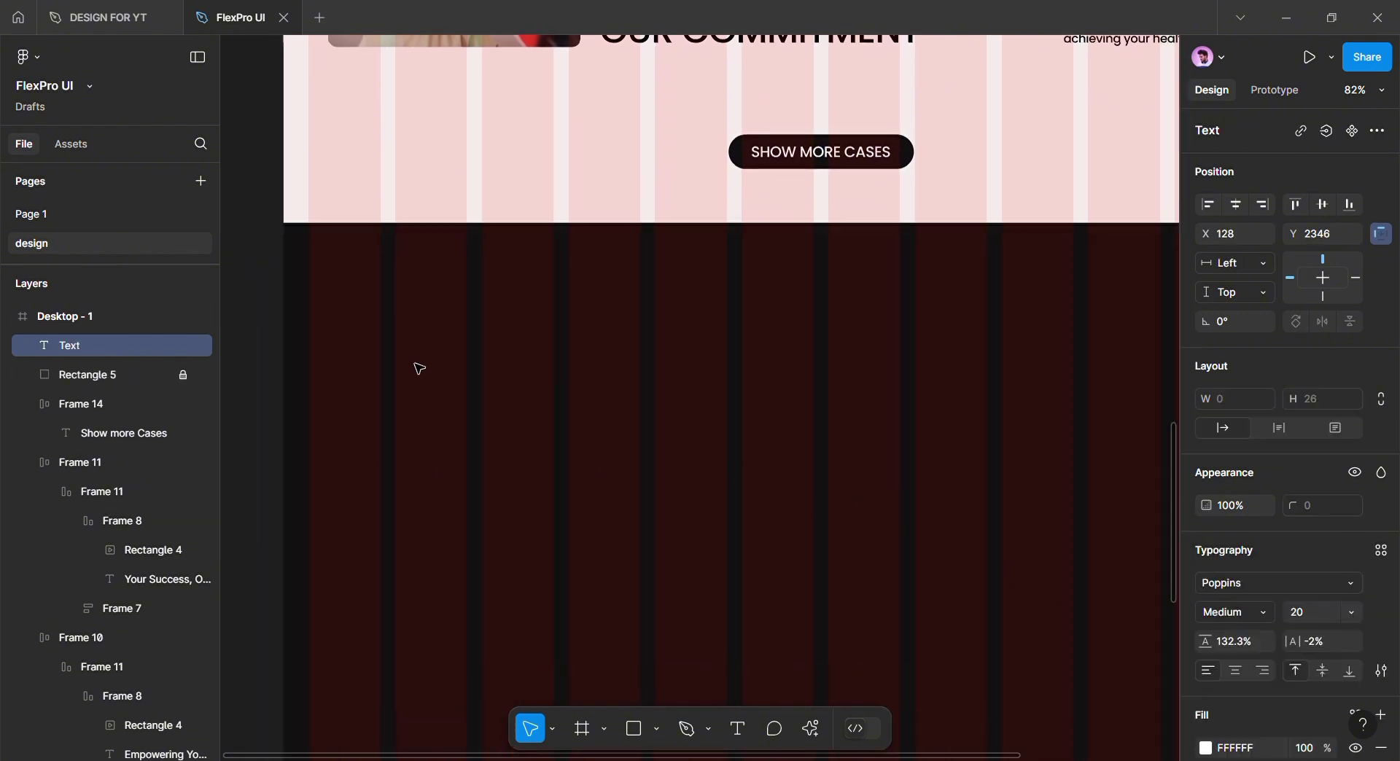
drag(416, 365, 572, 476)
text(O)
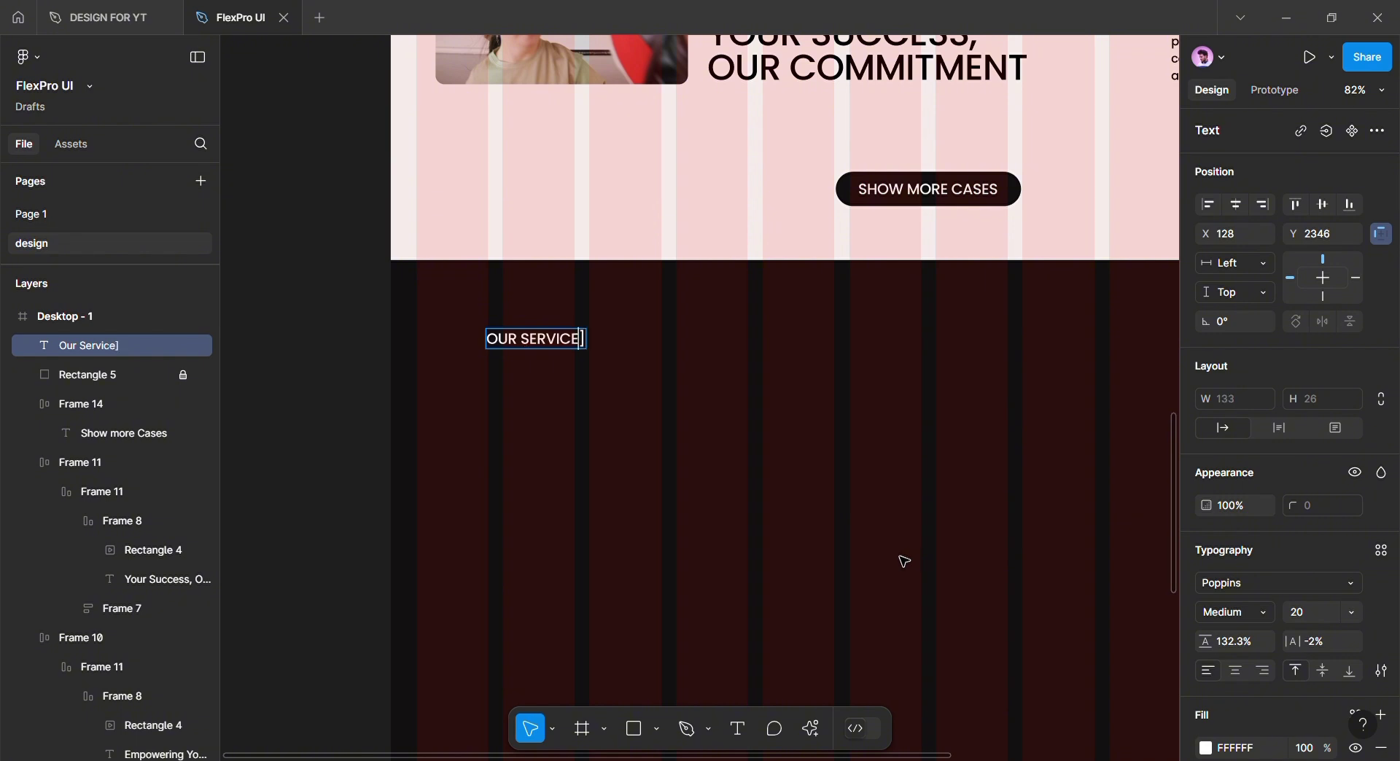
Apply the primary/red colour style to the [OUR SERVICE] label
key(Escape)
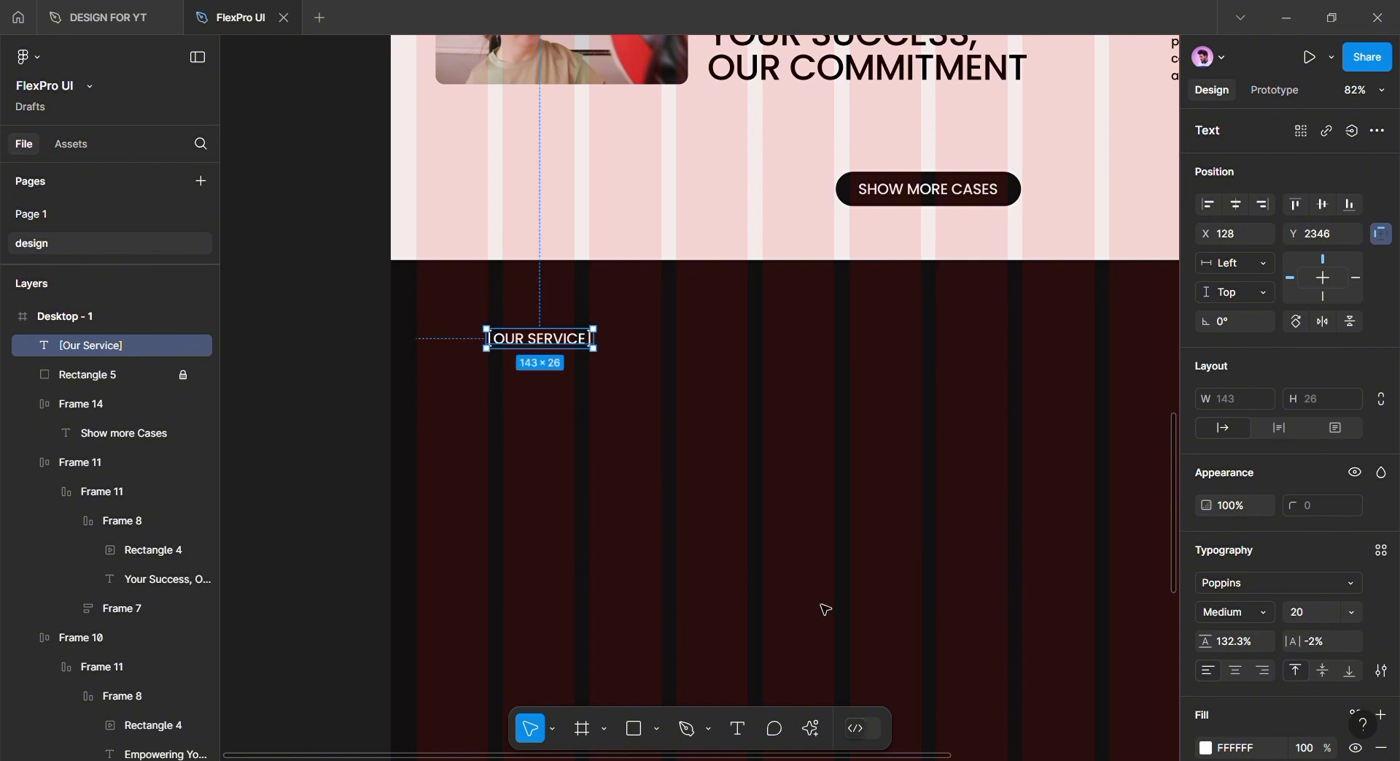
click(1379, 552)
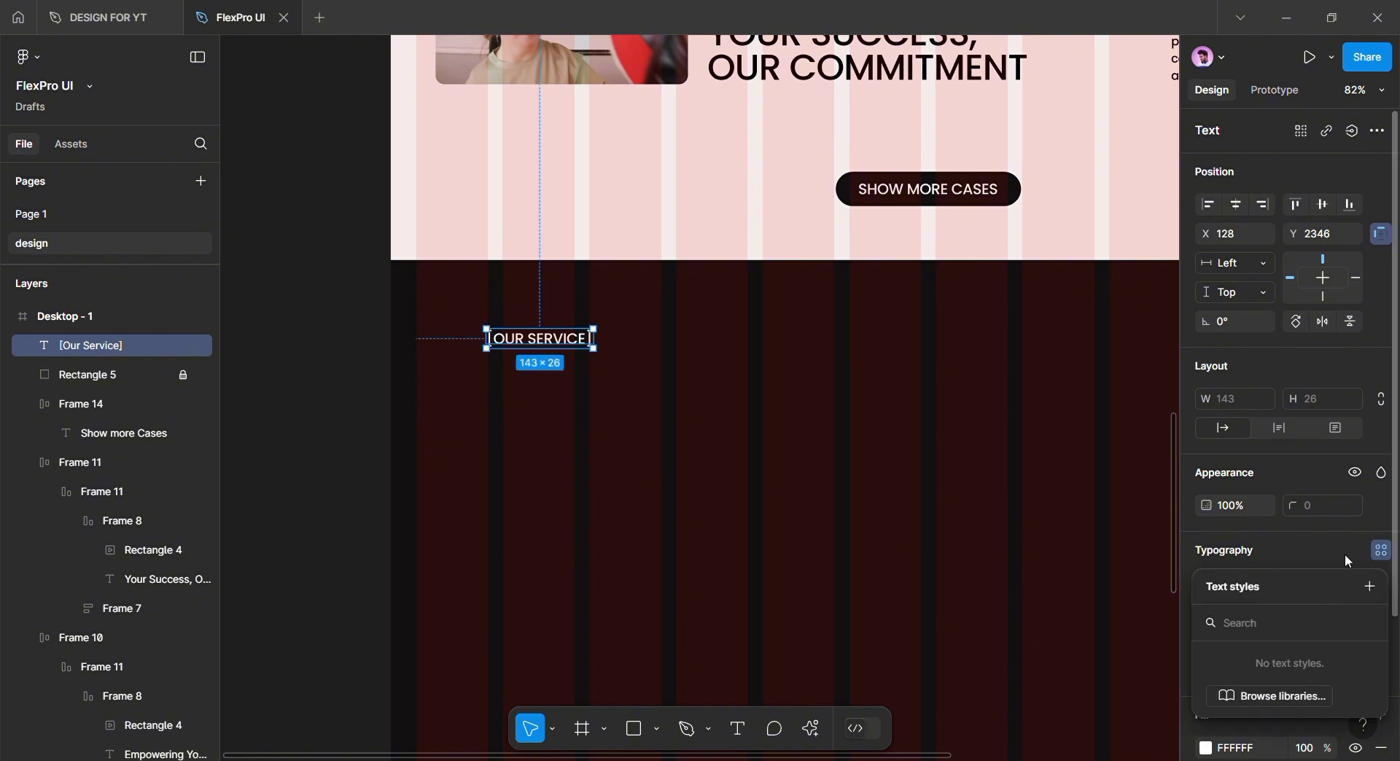
click(1348, 562)
scroll(1359, 584, down, 3)
click(1356, 545)
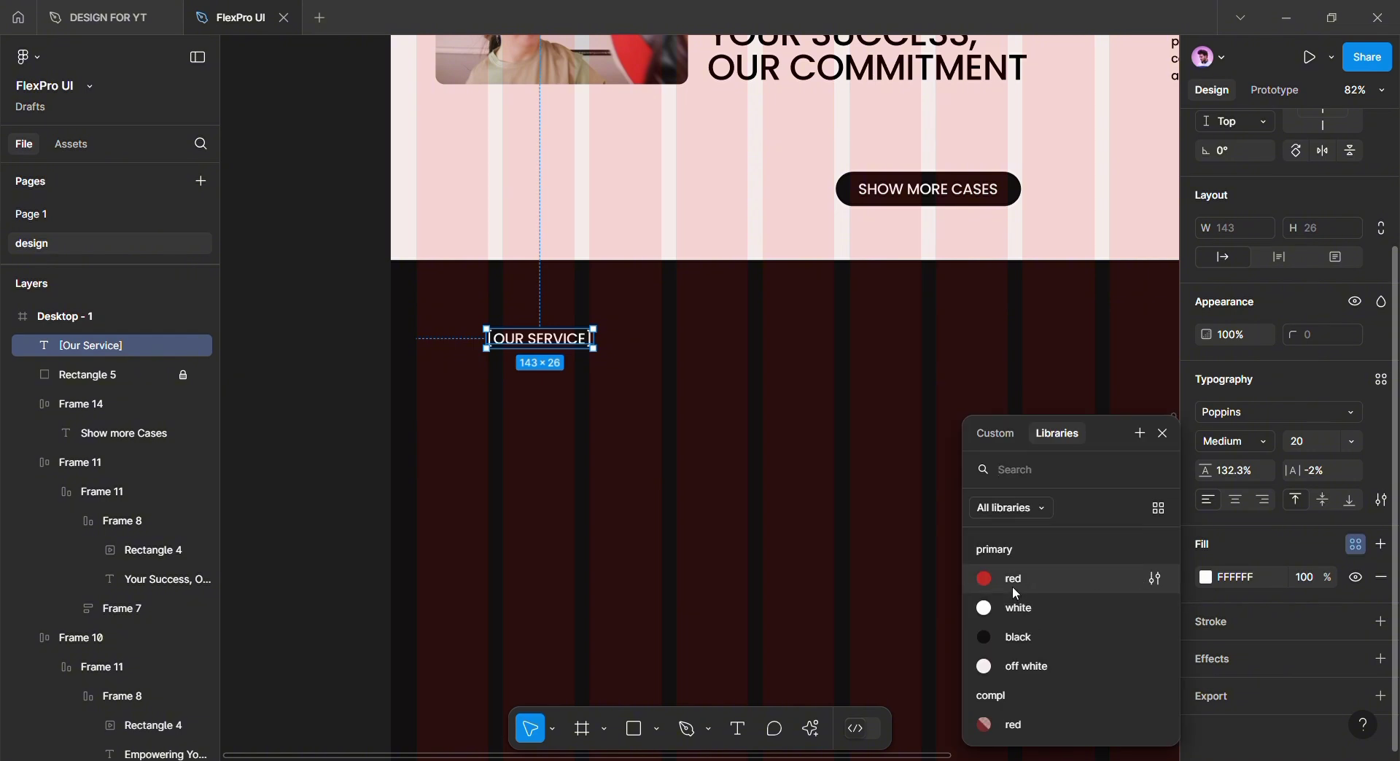
click(1016, 583)
click(642, 428)
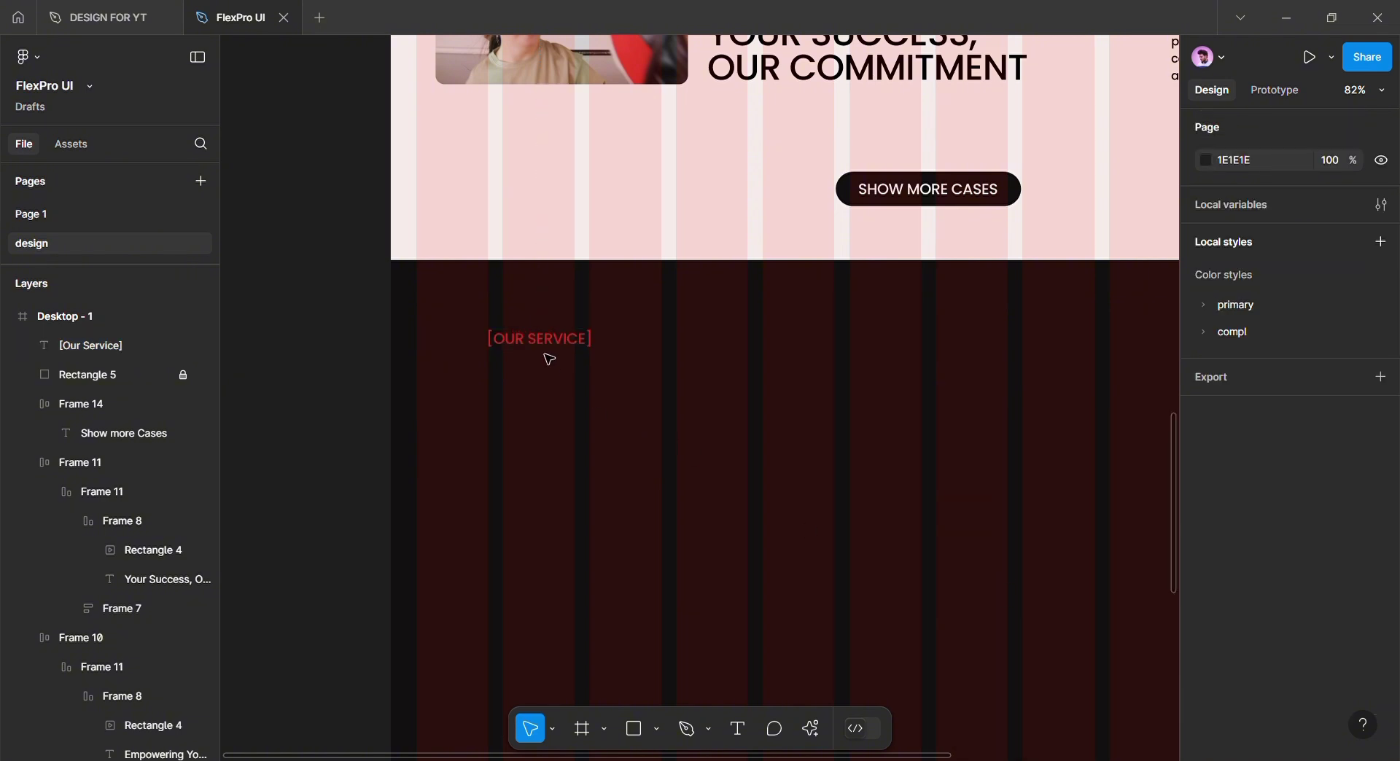
Nudge the [OUR SERVICE] label and place a duplicate copy just below it
drag(541, 344, 563, 416)
click(542, 405)
click(541, 342)
scroll(768, 450, down, 2)
scroll(751, 615, up, 7)
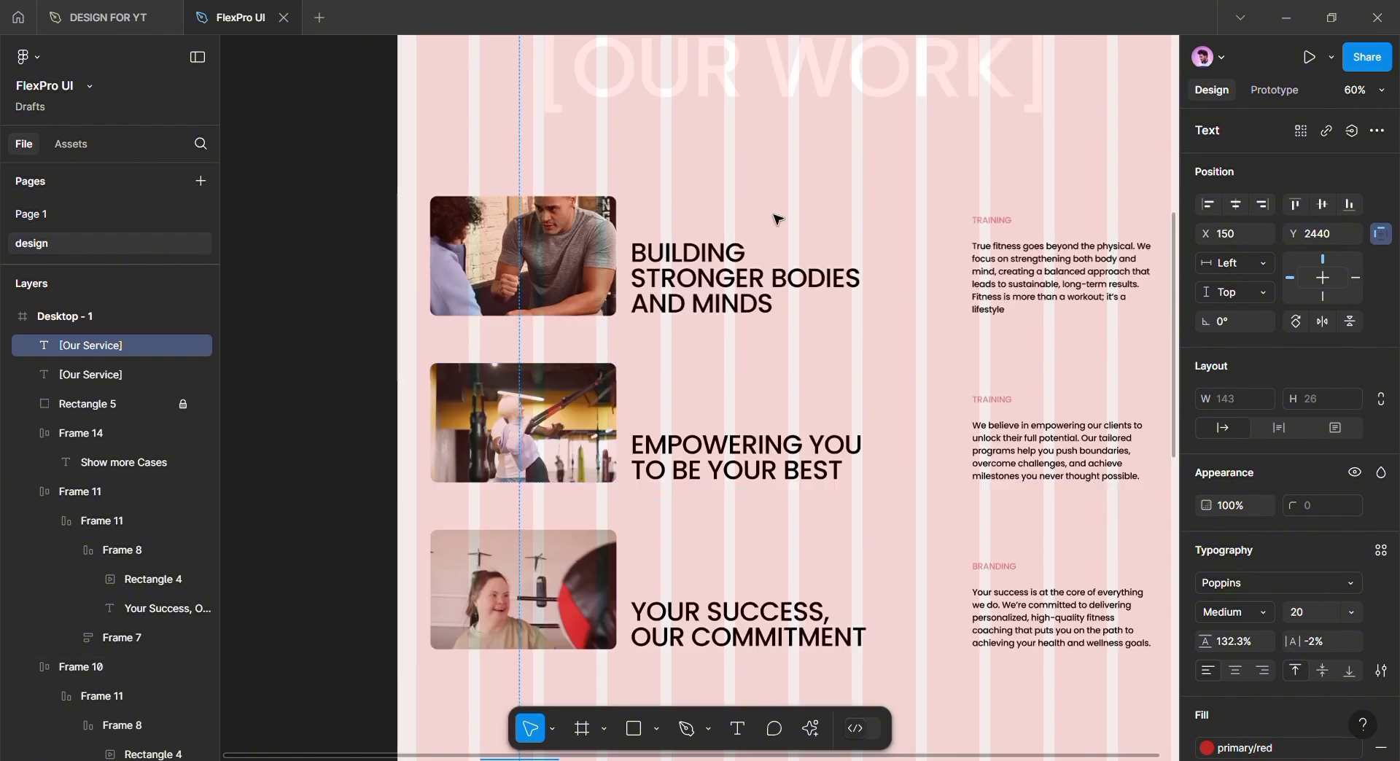
click(778, 88)
scroll(754, 440, down, 3)
scroll(756, 438, down, 2)
click(518, 553)
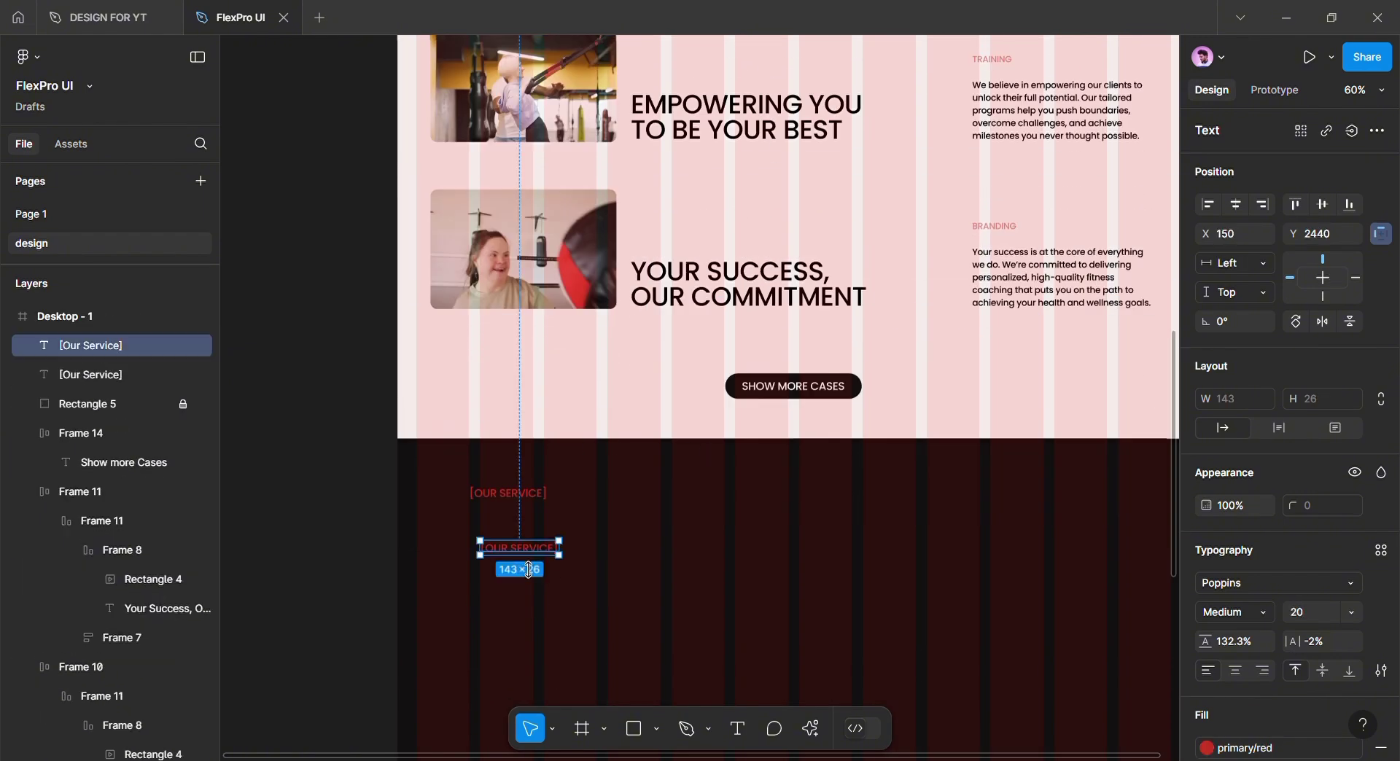
click(1307, 621)
Set the copy to font size 153 and retype it as WHAT WE'RE on one line
text(1)
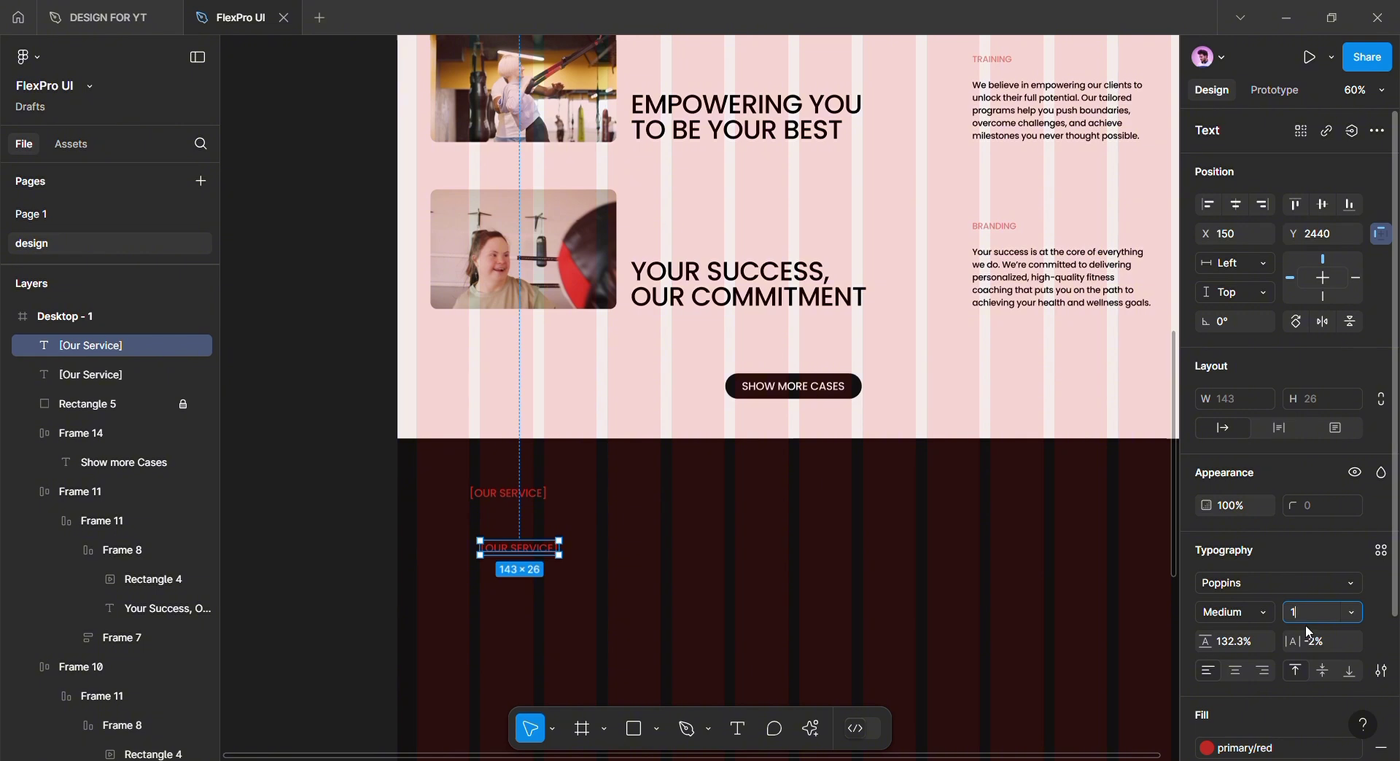
text(53)
key(Return)
scroll(677, 562, down, 1)
key(Return)
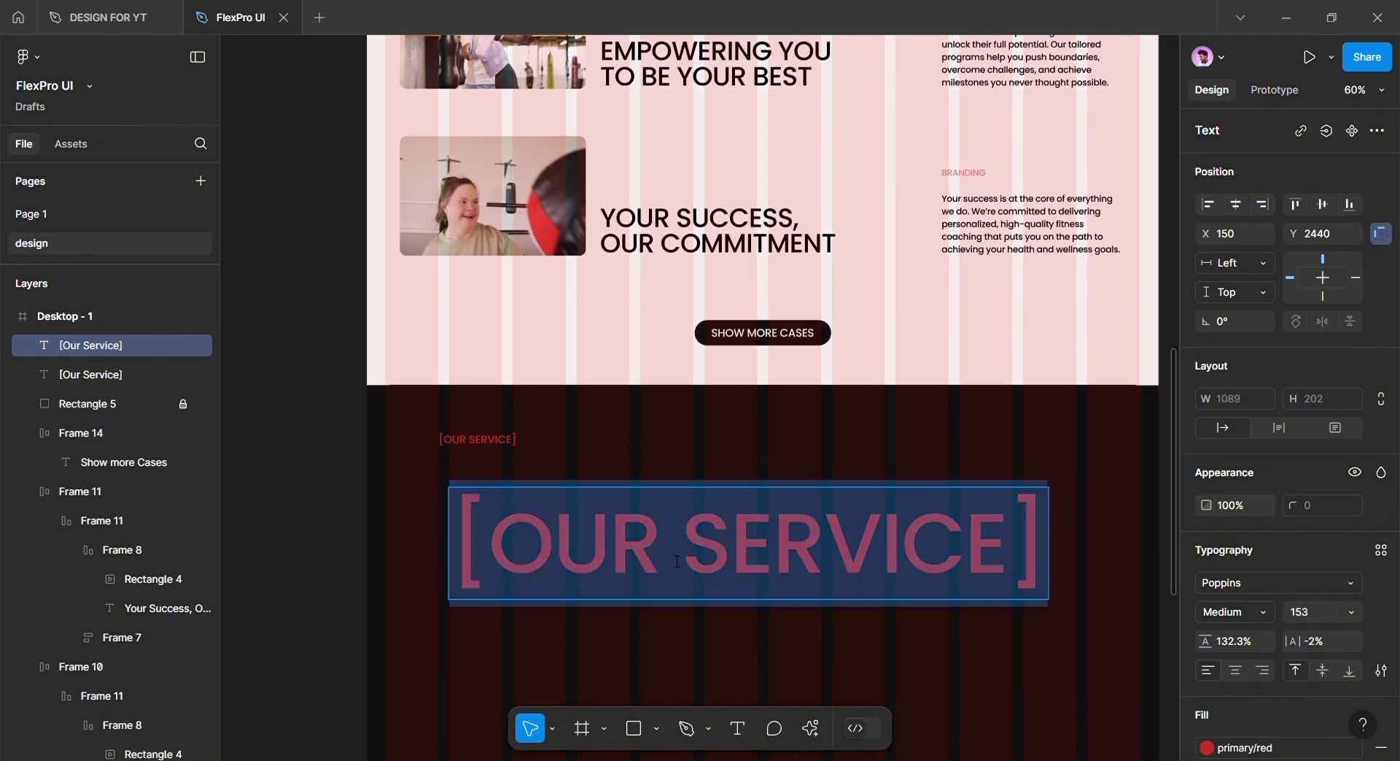
text(what we are good at)
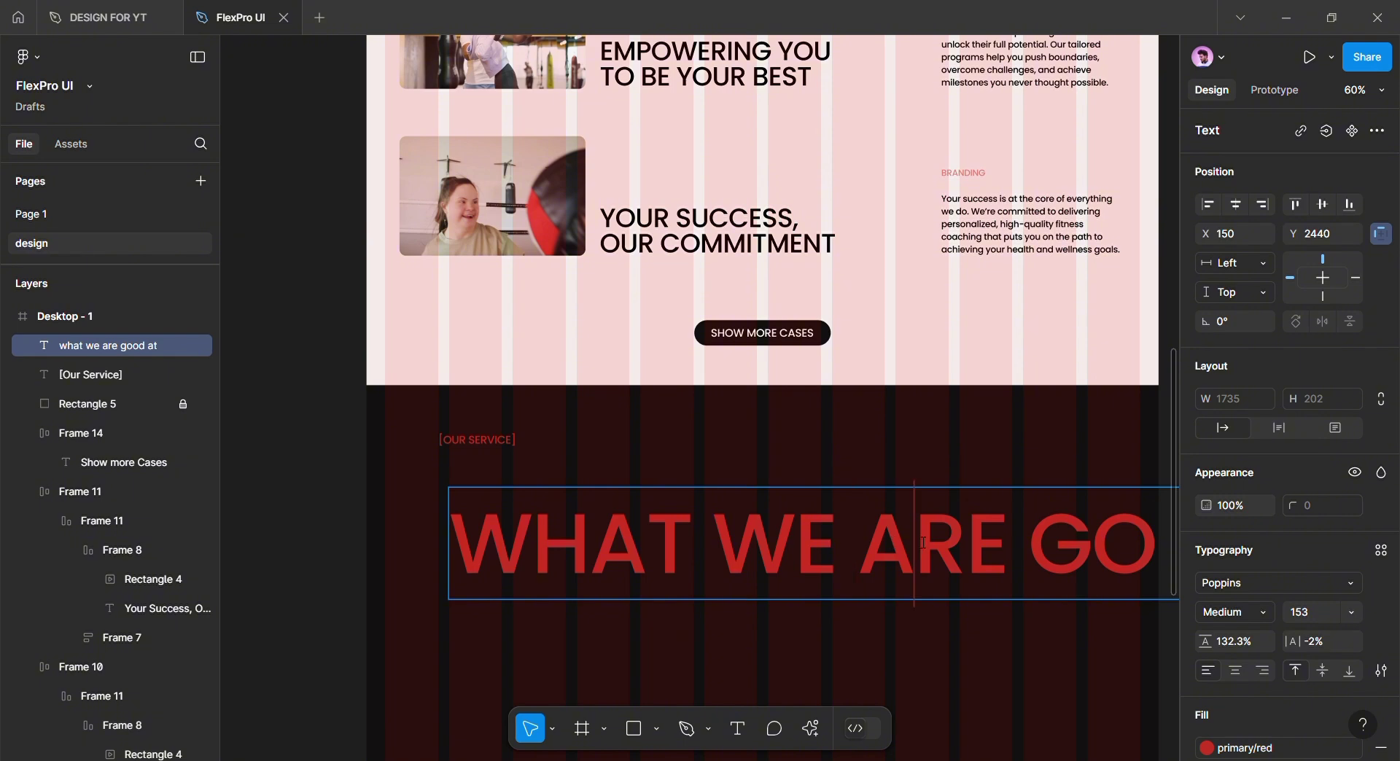
key(BackSpace)
key(BackSpace)
text(`)
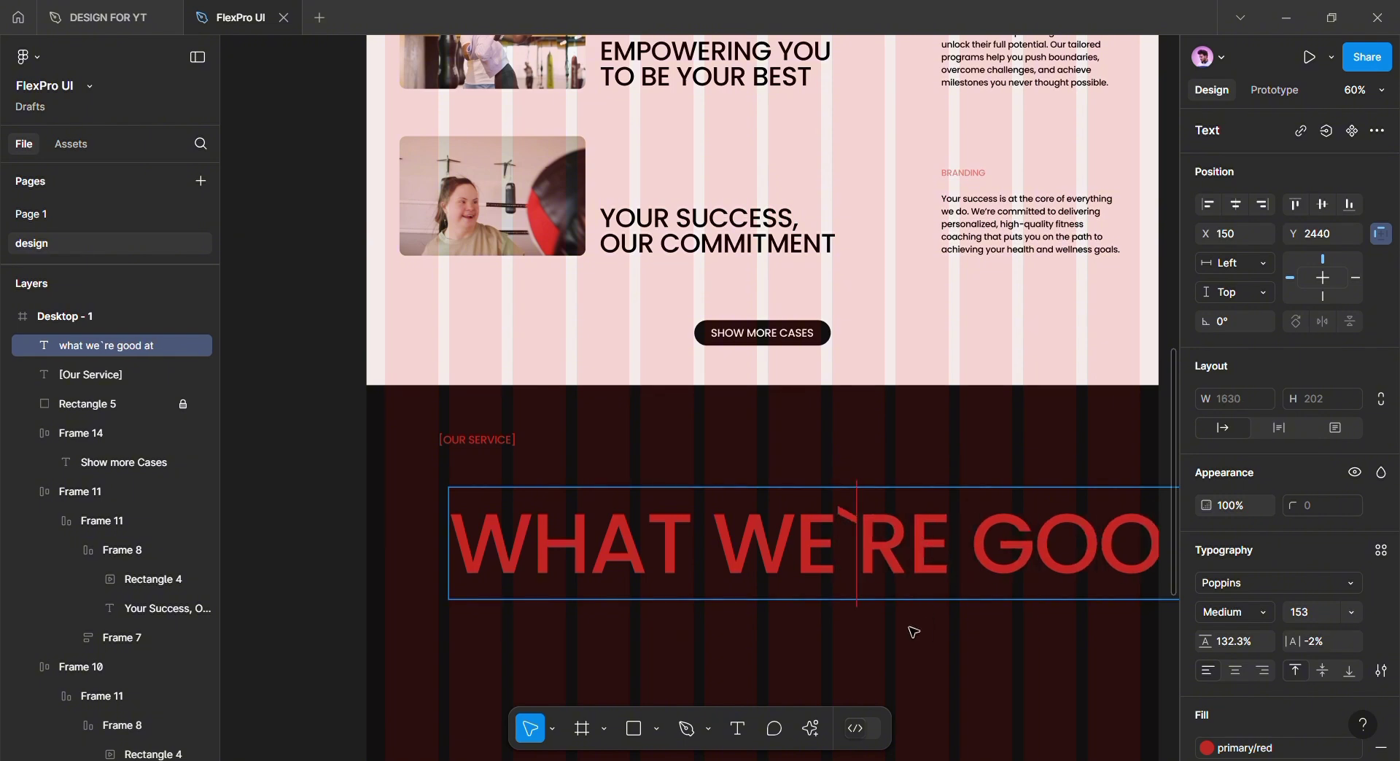
key(BackSpace)
text(')
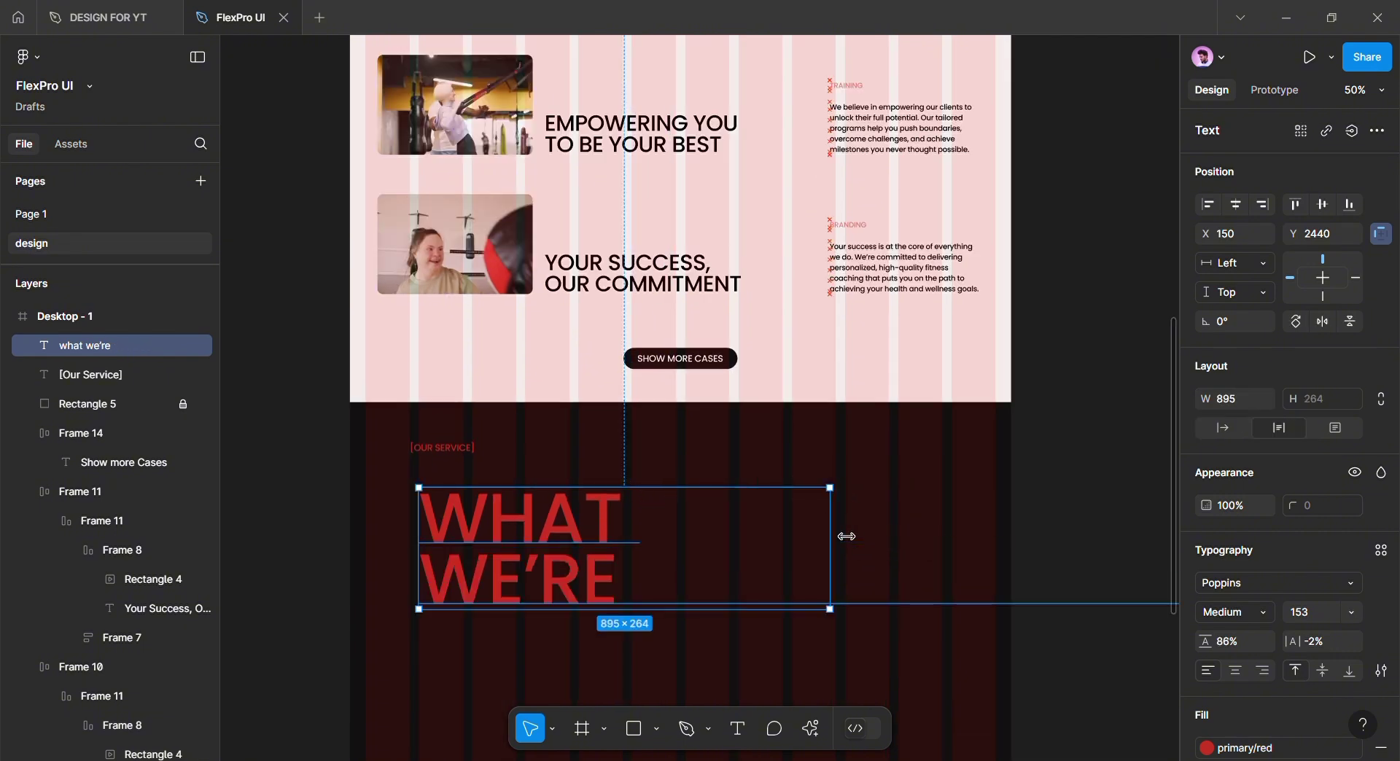
drag(846, 537, 861, 536)
Duplicate it as a GOOD AT line below, indented right, and align WHAT WE'RE left
drag(707, 527, 813, 603)
key(Return)
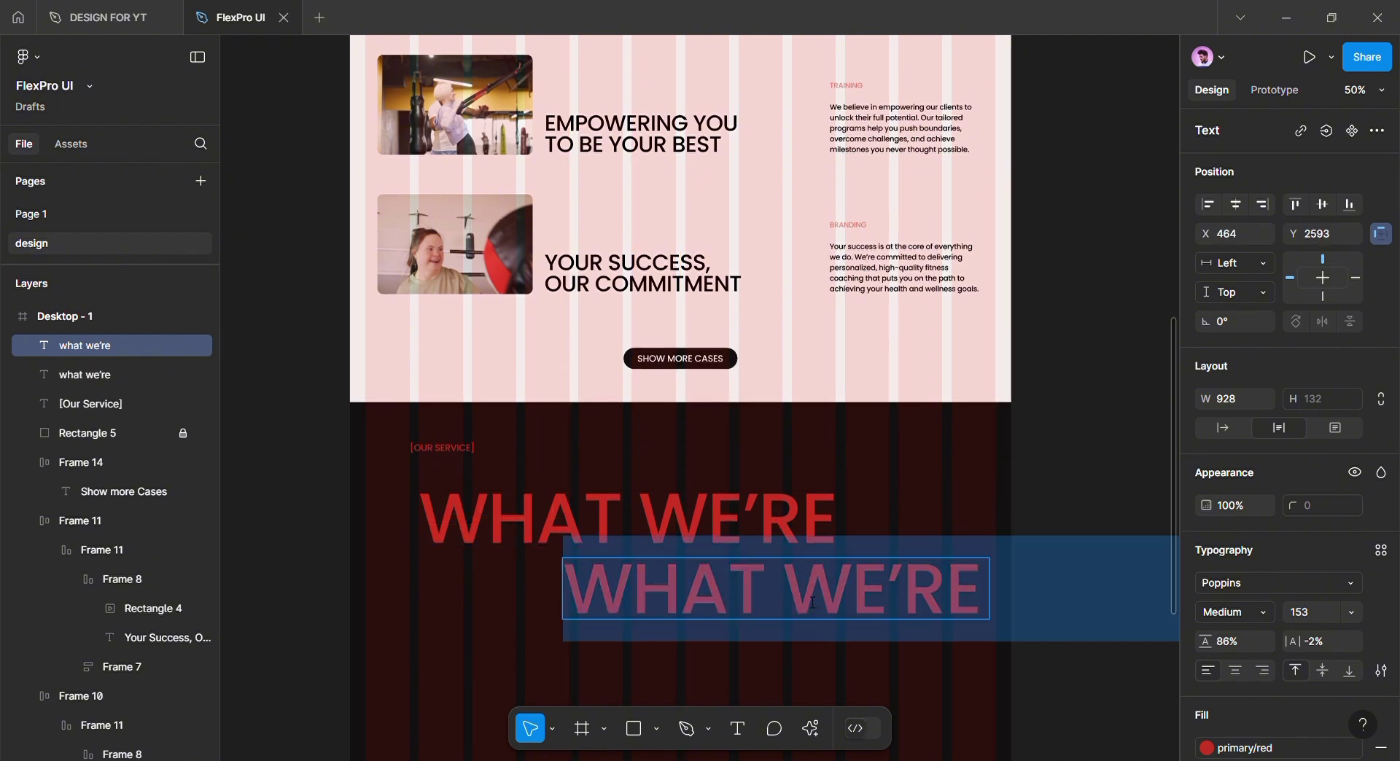
text(good)
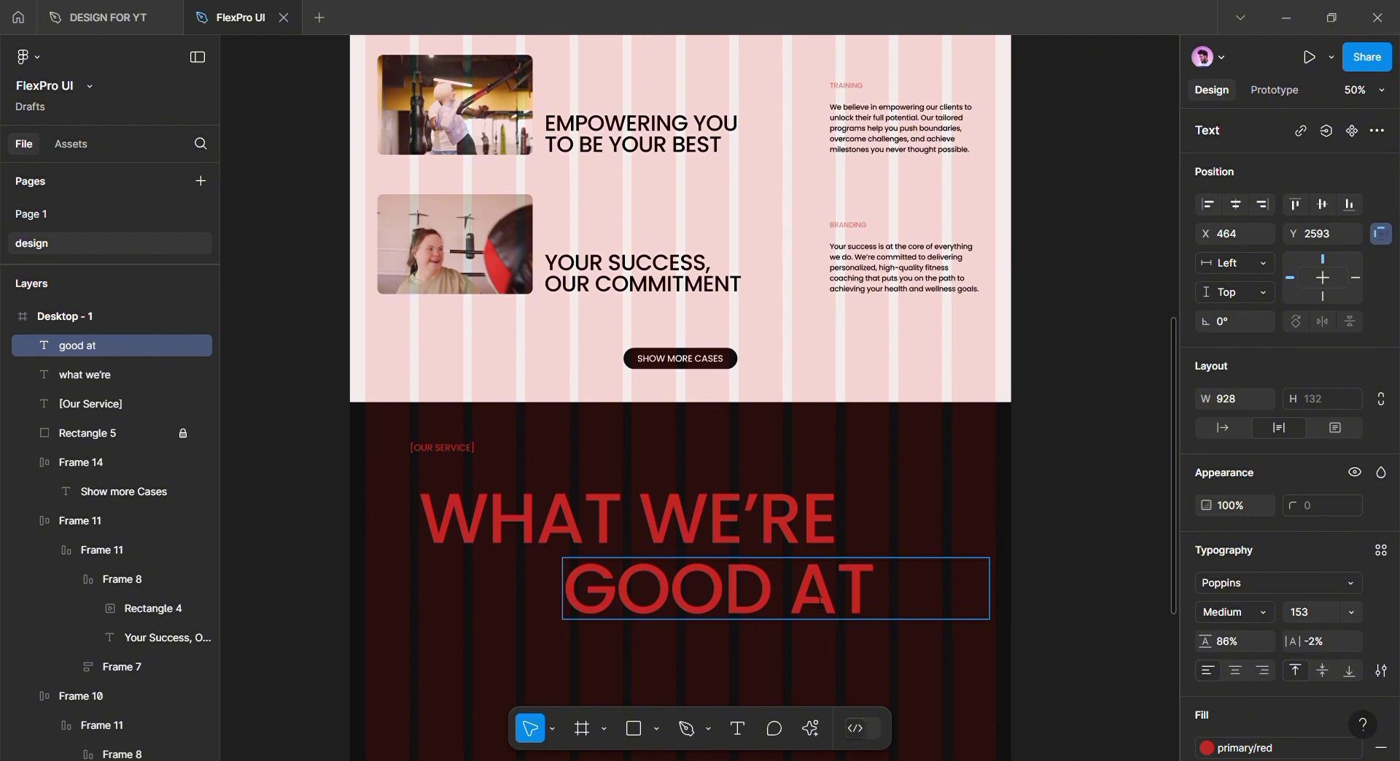
key(Escape)
drag(645, 595, 697, 599)
drag(1044, 614, 947, 616)
drag(869, 600, 885, 592)
drag(680, 520, 638, 519)
Group the two heading lines and apply the off white colour style
shift+click(765, 578)
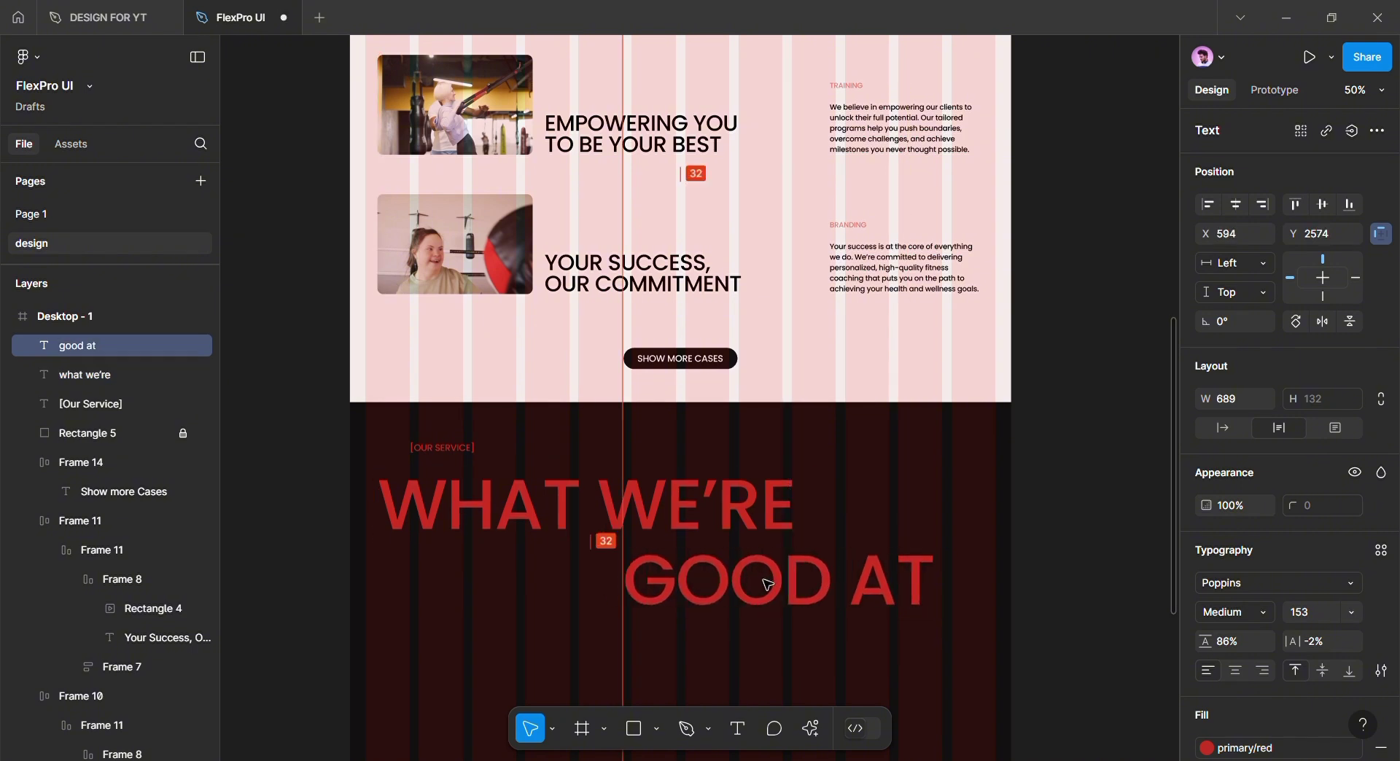
key(ctrl+g)
click(1226, 588)
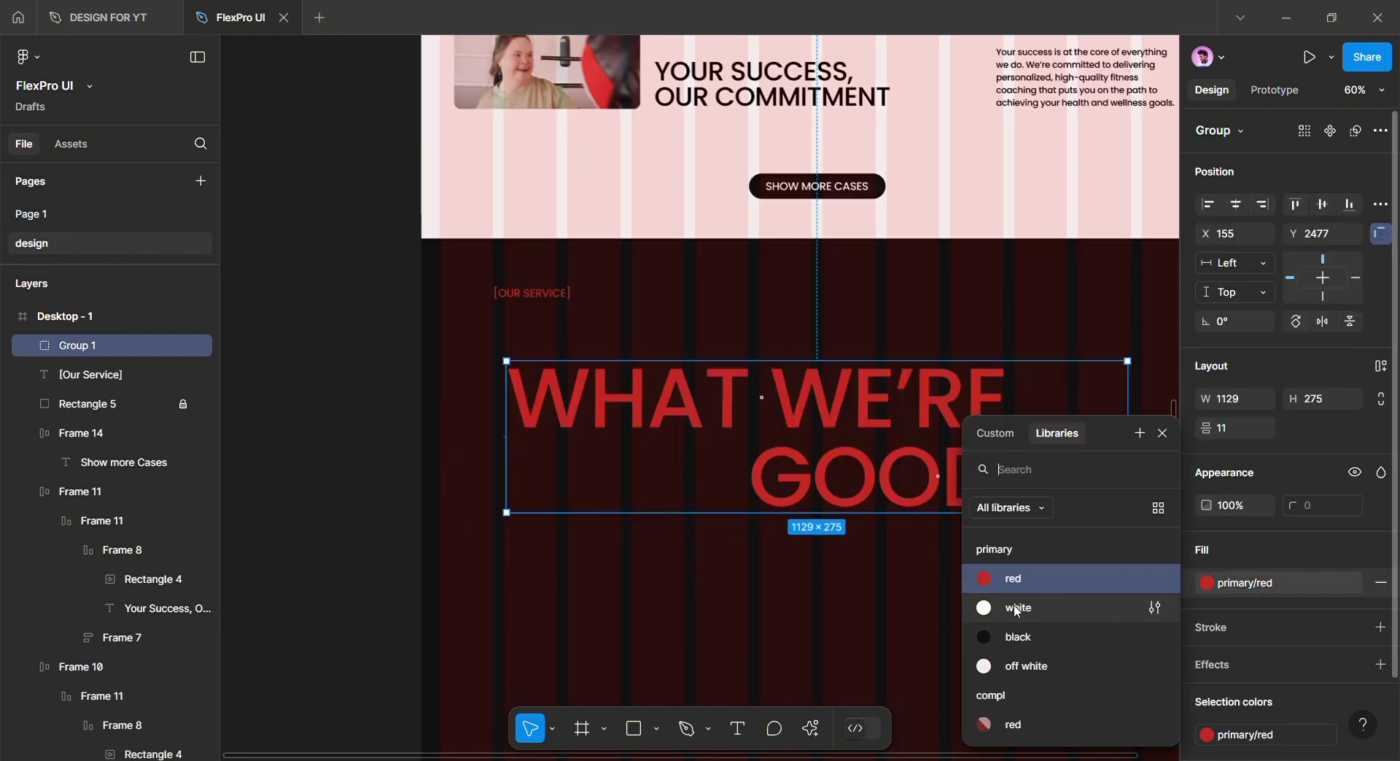
click(1019, 675)
click(894, 610)
drag(884, 604, 821, 600)
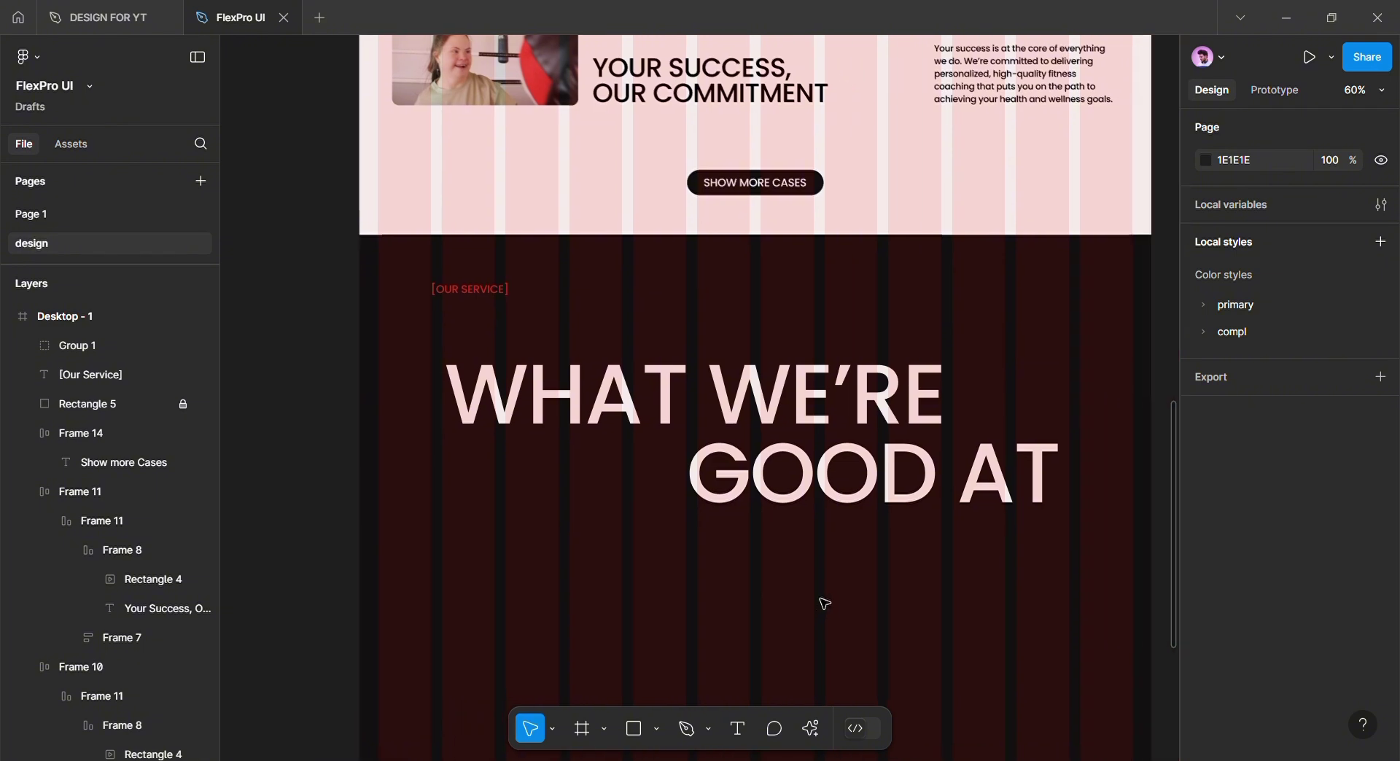
scroll(511, 711, down, 1)
click(604, 729)
click(656, 729)
Draw a 128×128 star with 9 points just left of GOOD AT
click(656, 662)
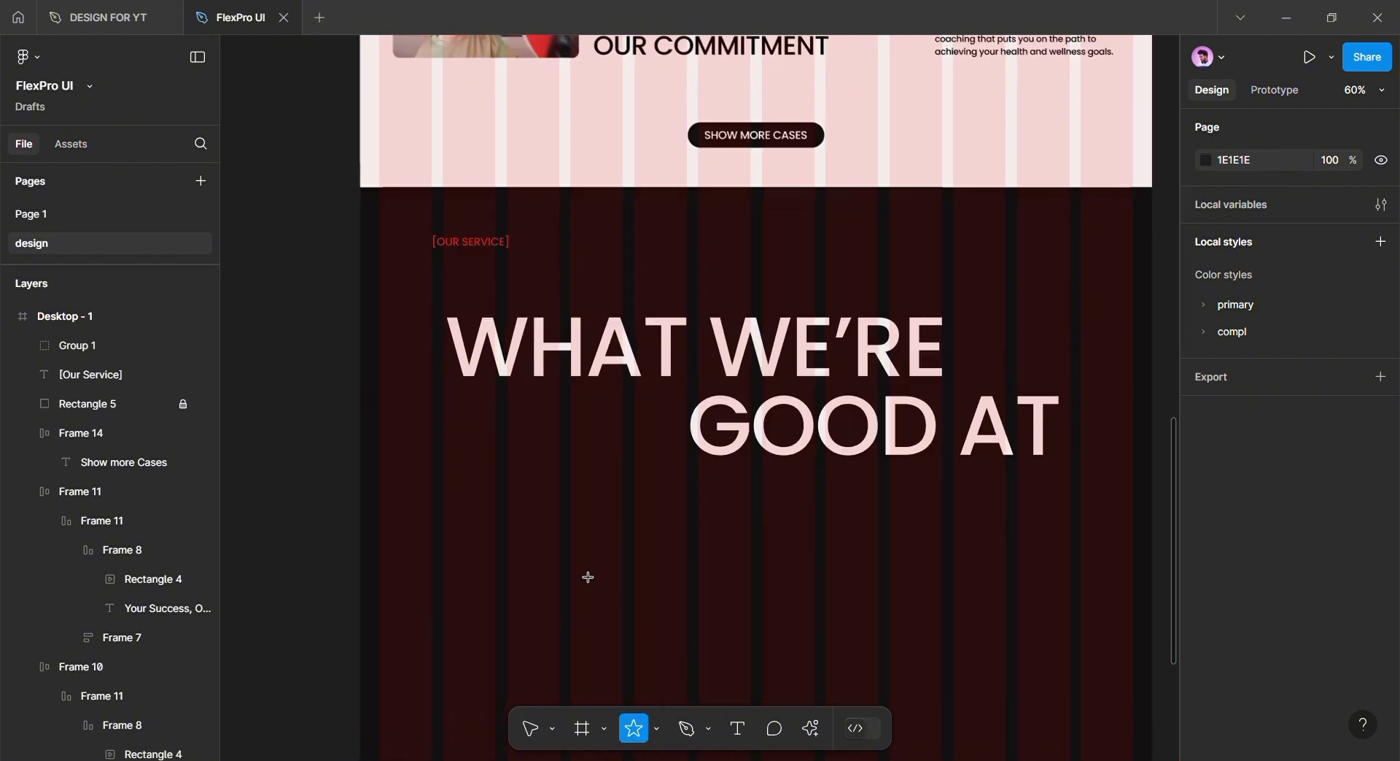
mouse_move(623, 402)
mouse_down()
mouse_move(682, 487)
mouse_move(704, 492)
mouse_move(701, 481)
mouse_up()
scroll(667, 463, up, 5)
drag(678, 414, 662, 569)
scroll(559, 378, down, 3)
scroll(701, 523, up, 2)
drag(719, 644, 706, 631)
drag(646, 566, 658, 570)
drag(709, 529, 694, 502)
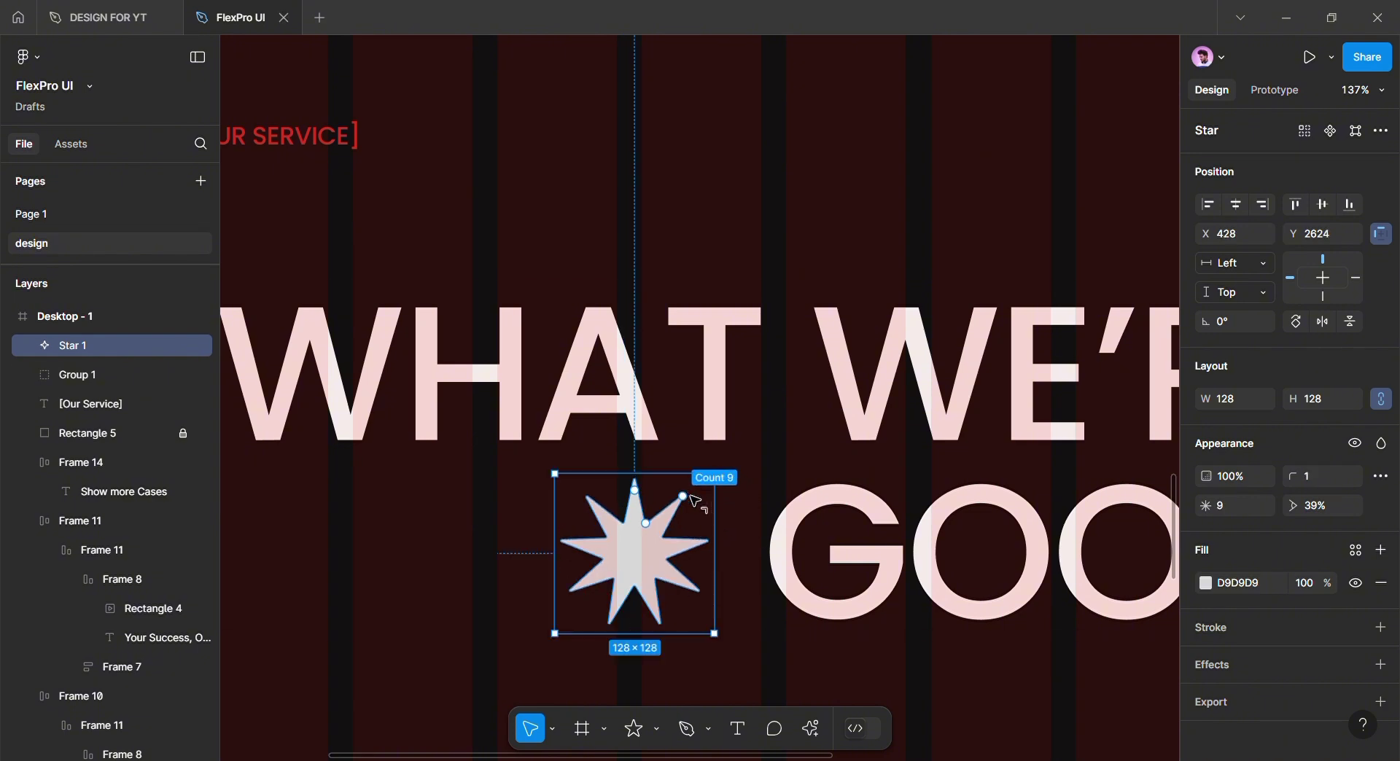
Fill the star with the compl/red colour style
click(797, 657)
scroll(795, 657, down, 2)
drag(789, 657, 737, 637)
scroll(737, 636, down, 1)
click(617, 556)
click(1354, 552)
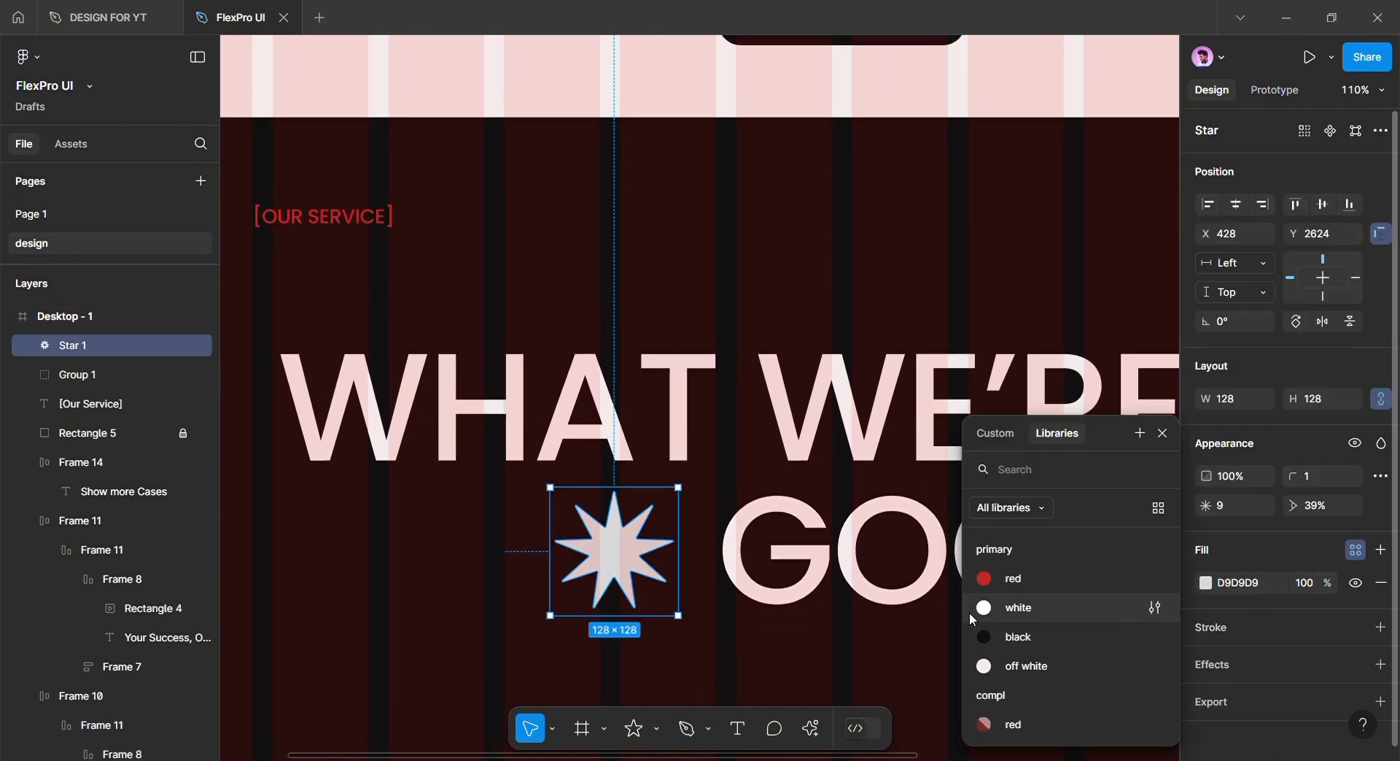
click(987, 717)
Check the red star's fill and placement beside the whole WHAT WE'RE / GOOD AT heading
click(811, 661)
scroll(806, 657, down, 2)
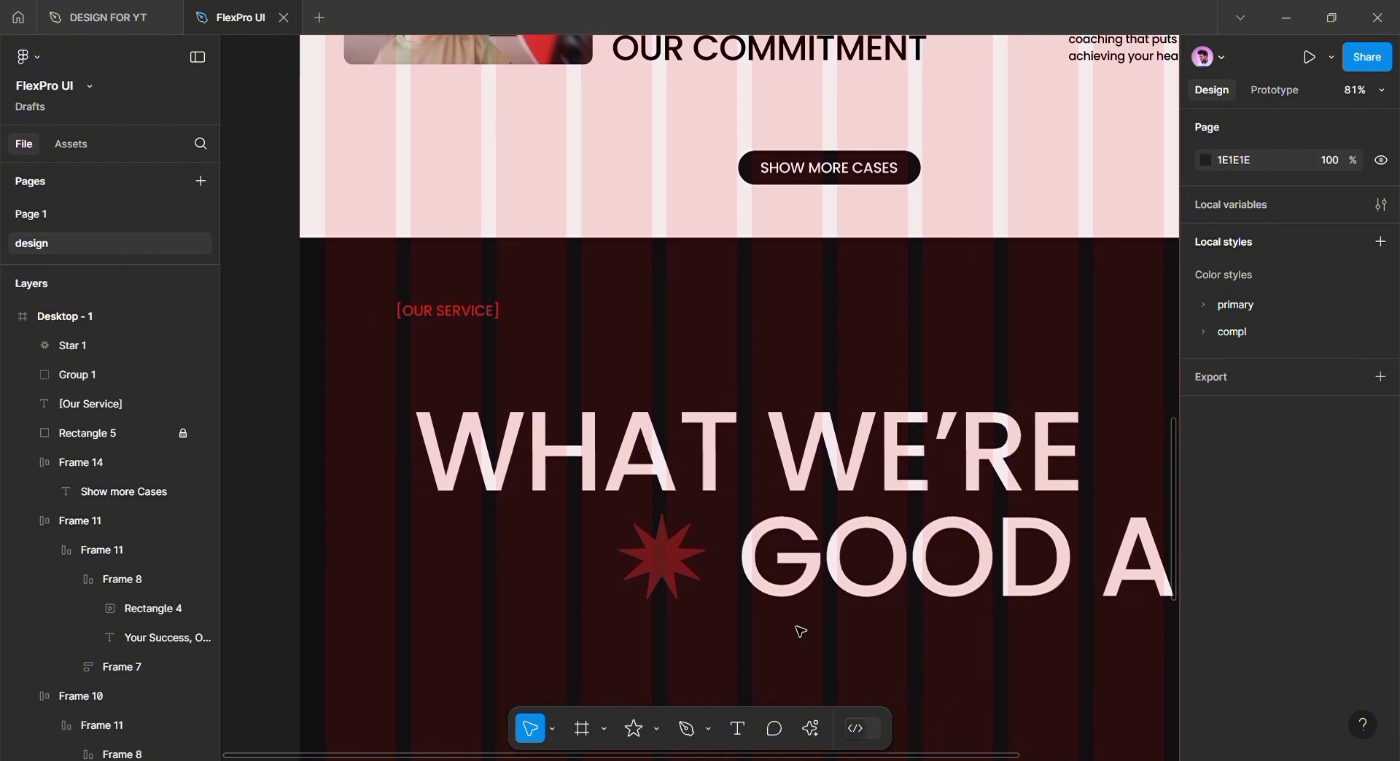
click(663, 576)
click(803, 641)
scroll(804, 640, down, 1)
drag(803, 641, 620, 495)
scroll(635, 494, left, 3)
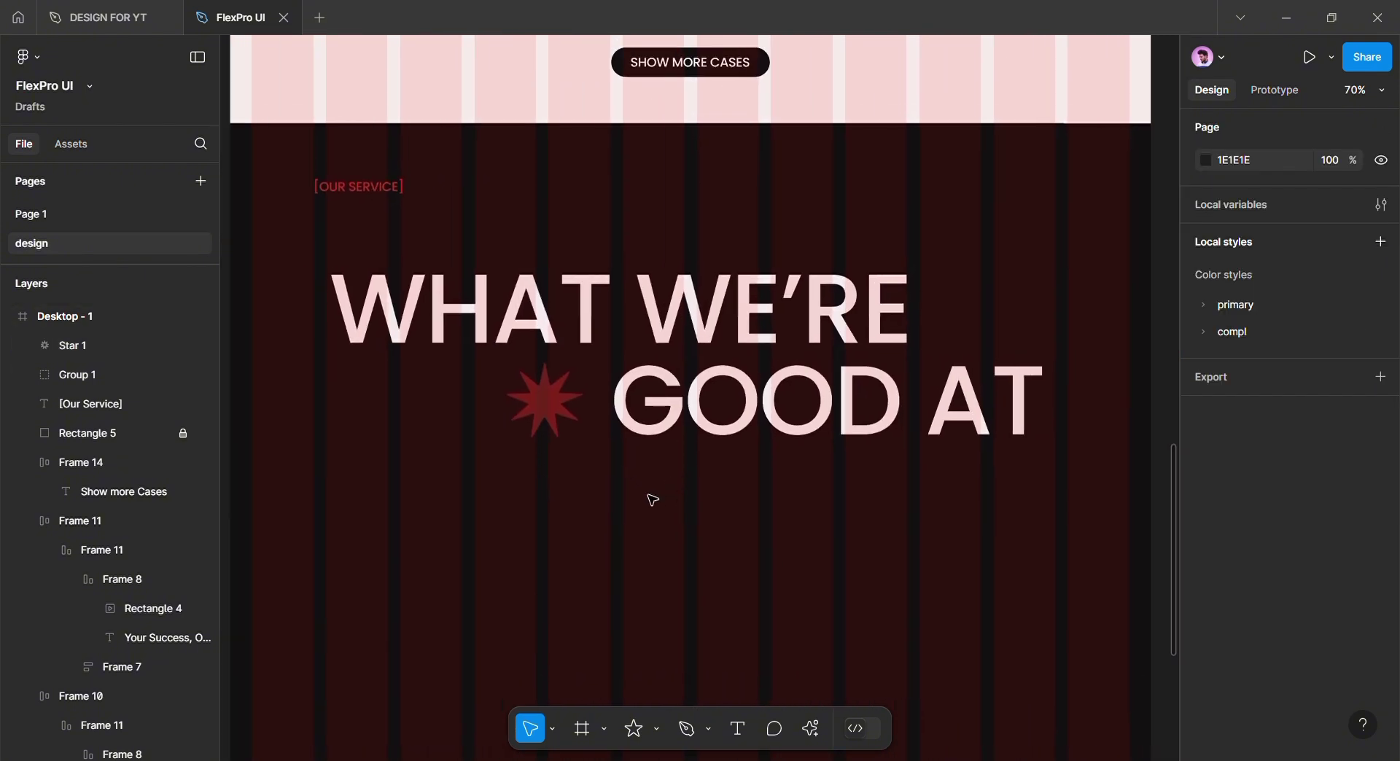
click(576, 402)
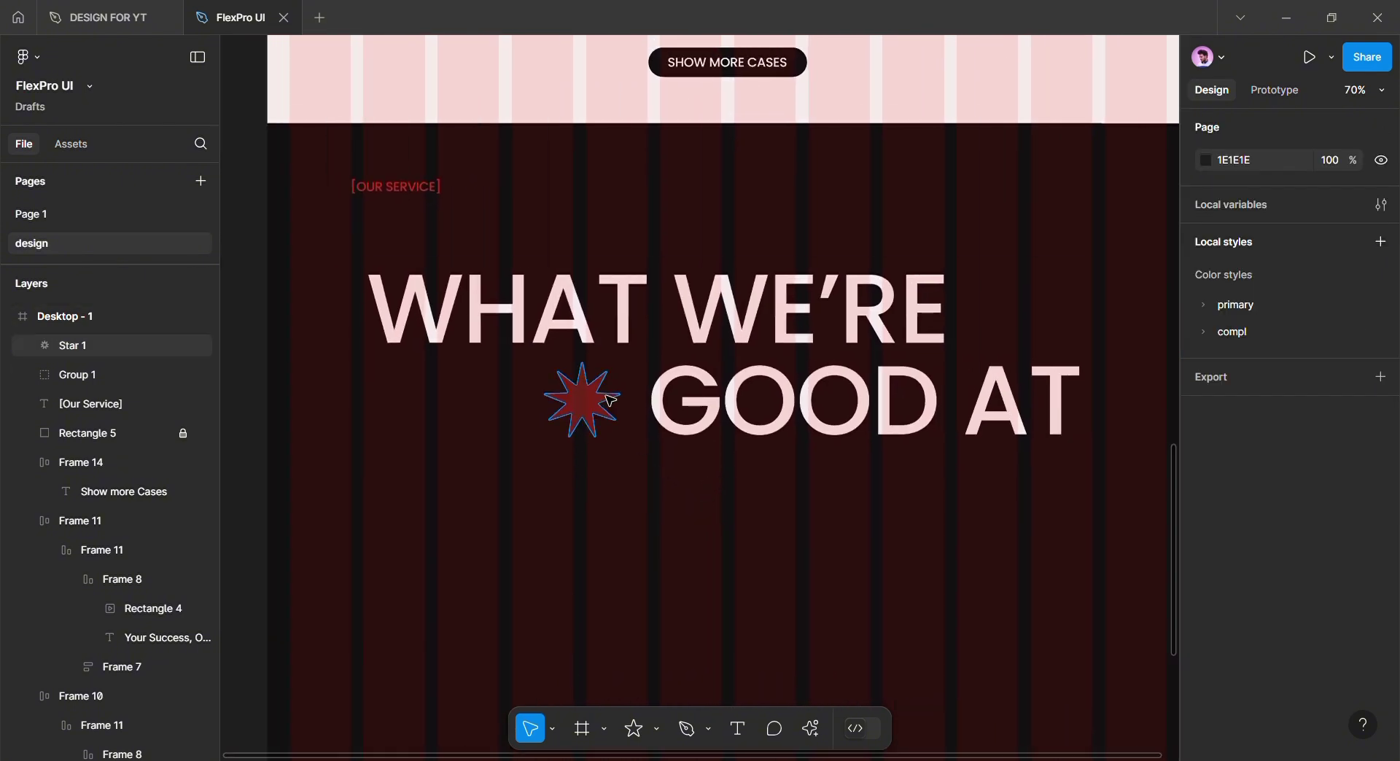
click(642, 500)
scroll(653, 491, down, 1)
scroll(627, 529, down, 2)
scroll(627, 529, left, 2)
Add a '01' text at size 64 below the WHAT WE'RE GOOD AT heading
click(738, 729)
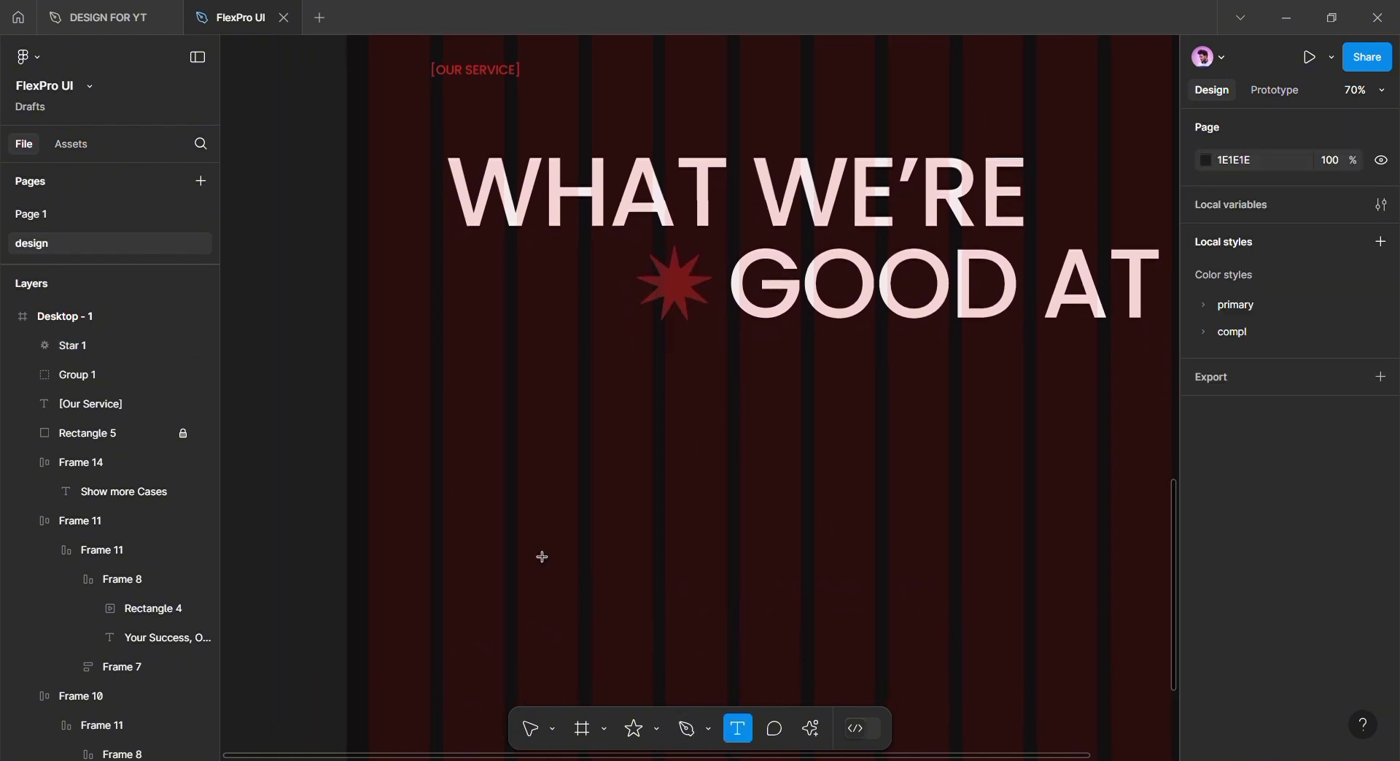
click(455, 473)
scroll(537, 547, up, 1)
scroll(537, 547, left, 1)
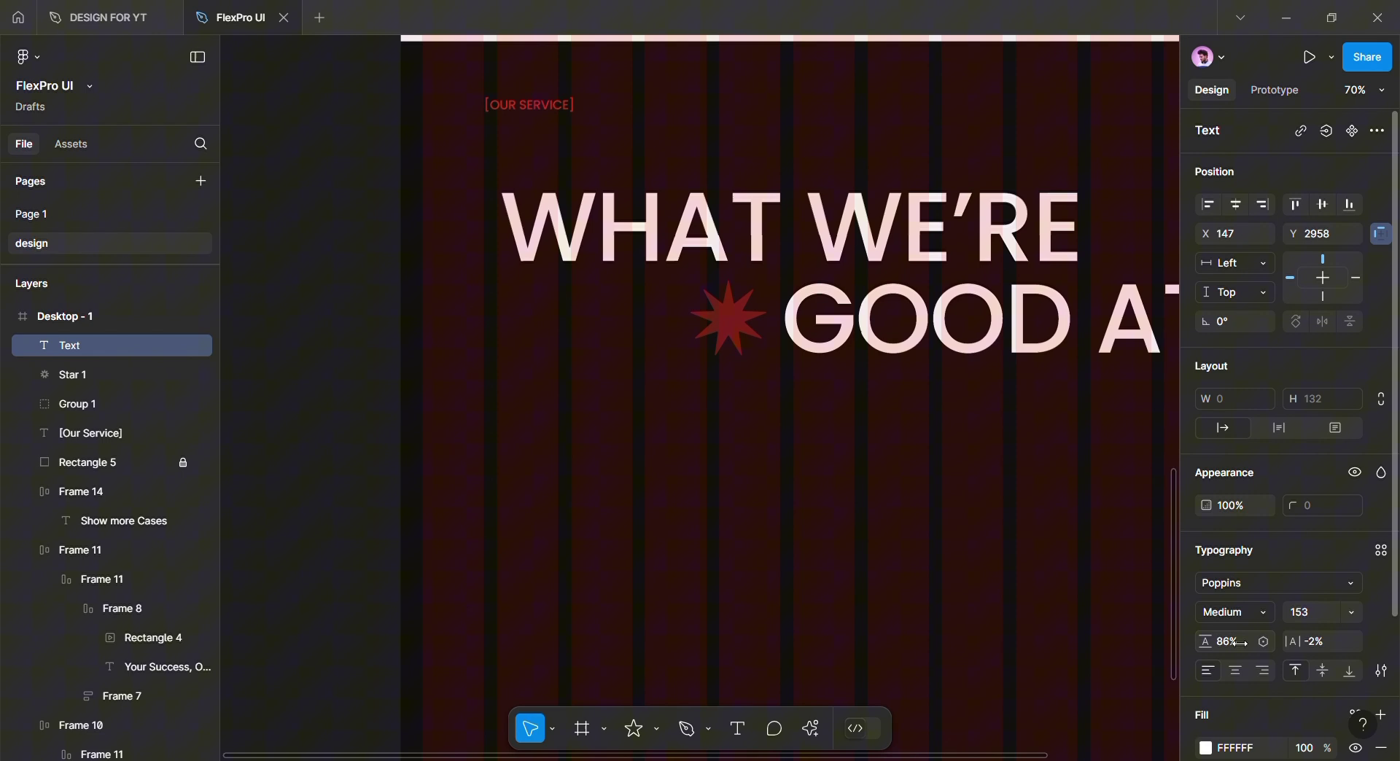
click(1326, 619)
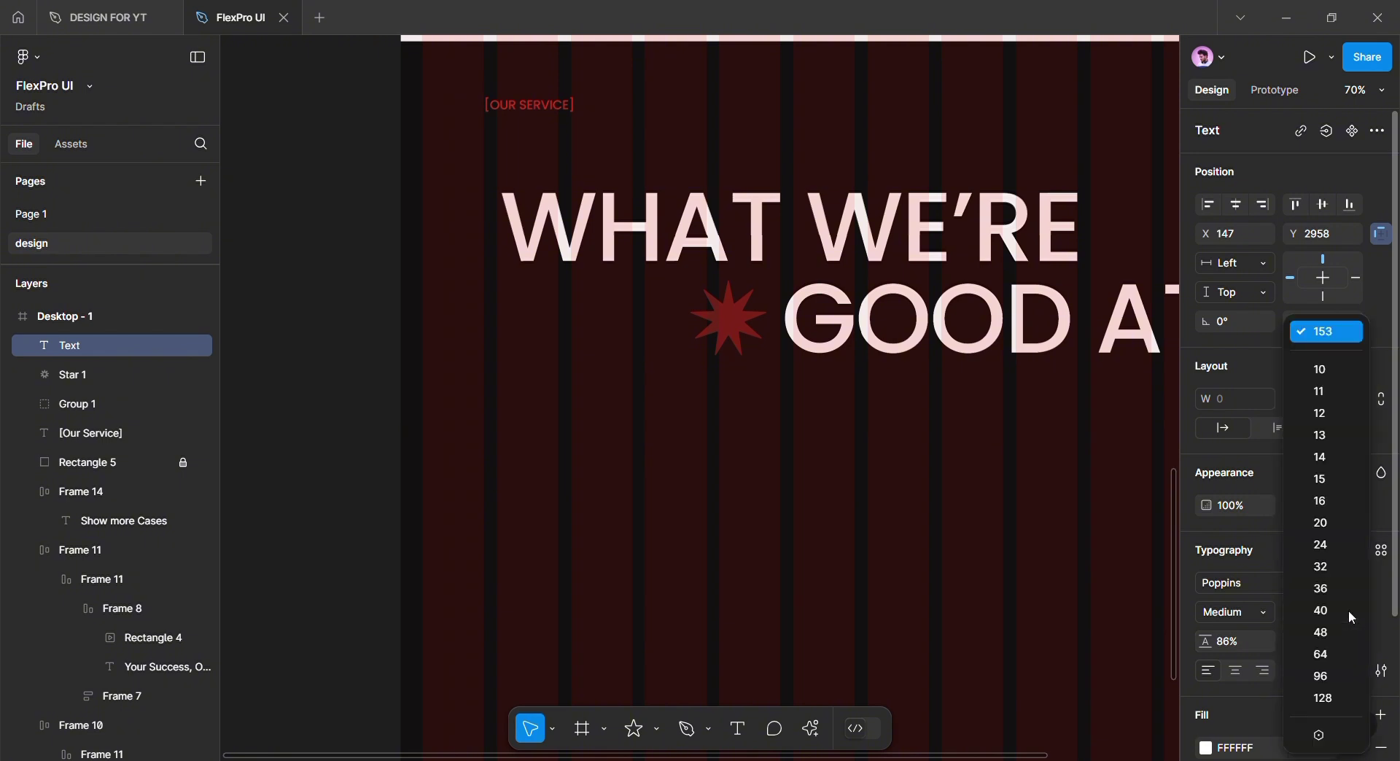
click(1335, 655)
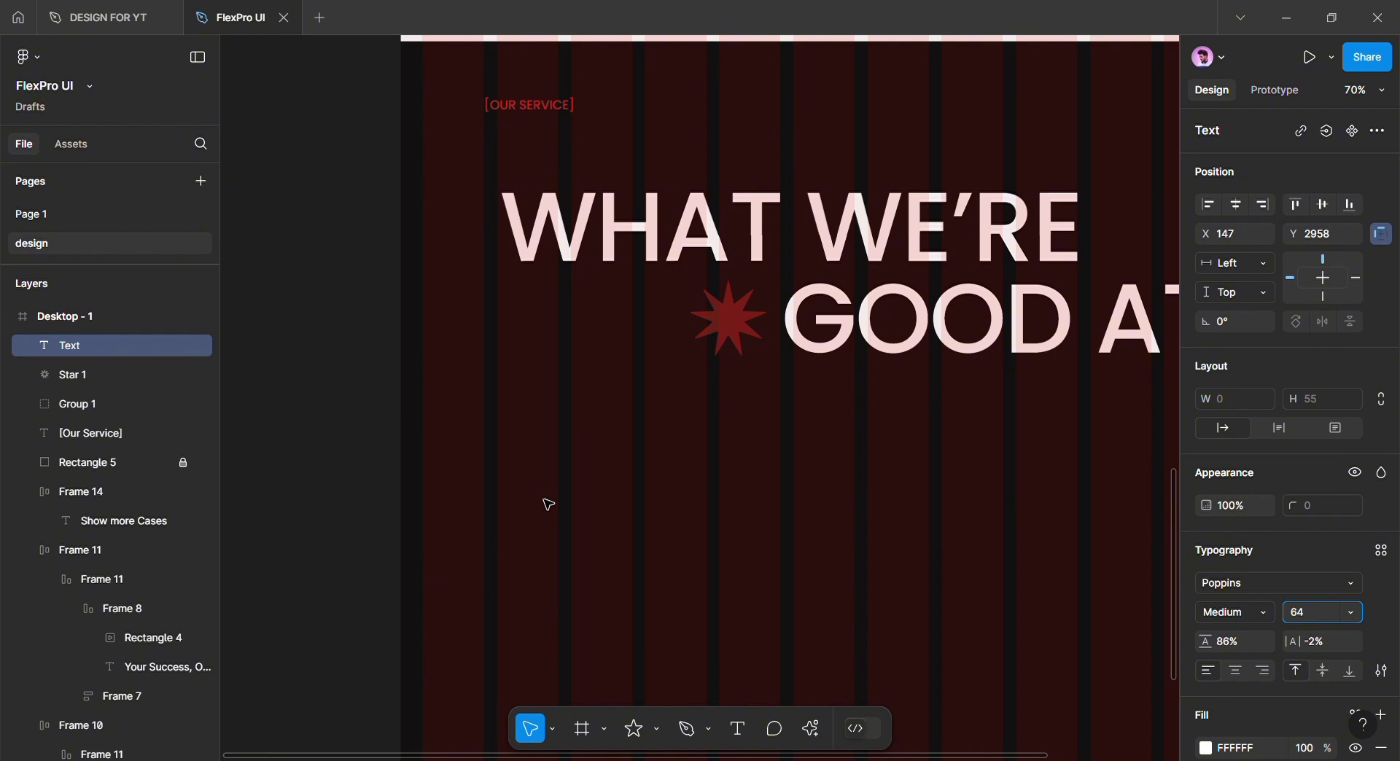
click(547, 523)
key(t)
click(503, 534)
text(01)
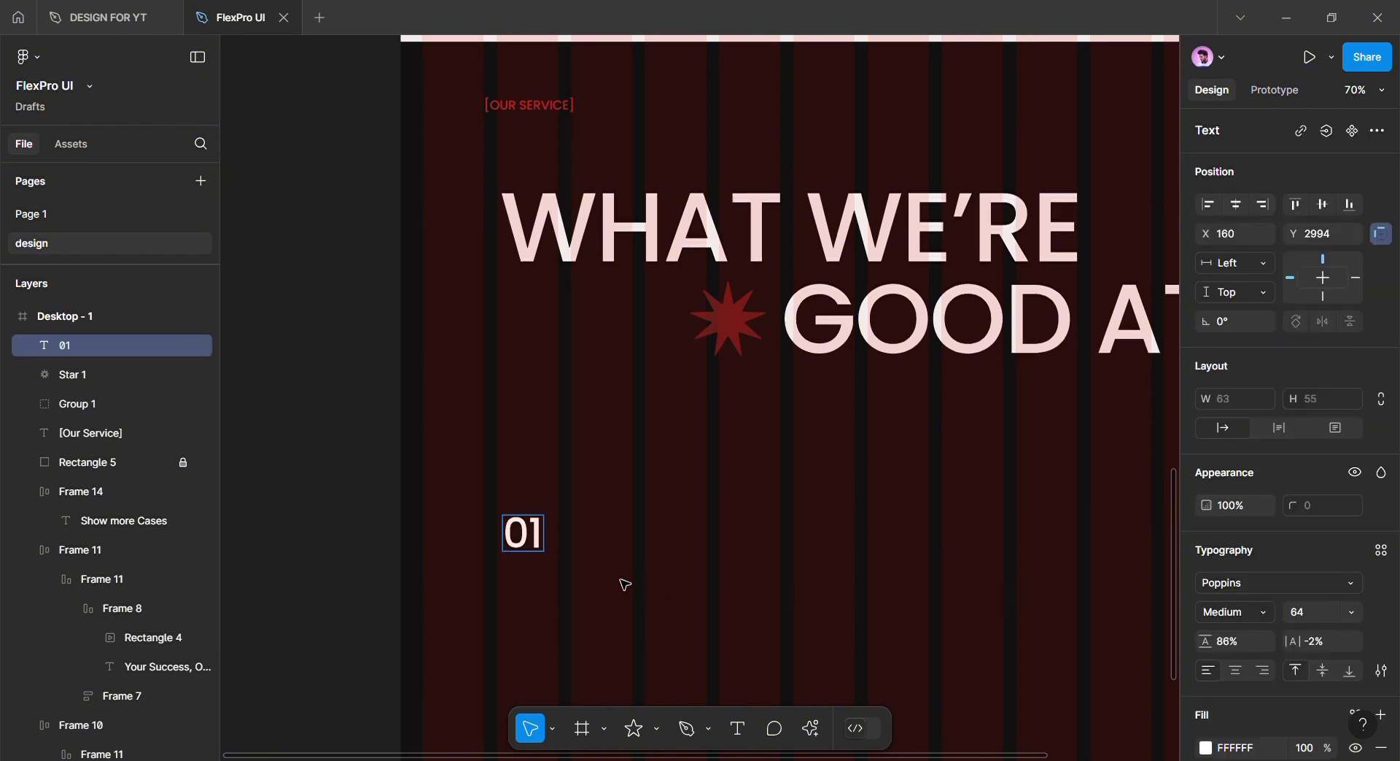
key(Escape)
Duplicate 01 and turn the copy into 'PERSONALIZED WORKOUT' placed beside it
drag(536, 548, 694, 546)
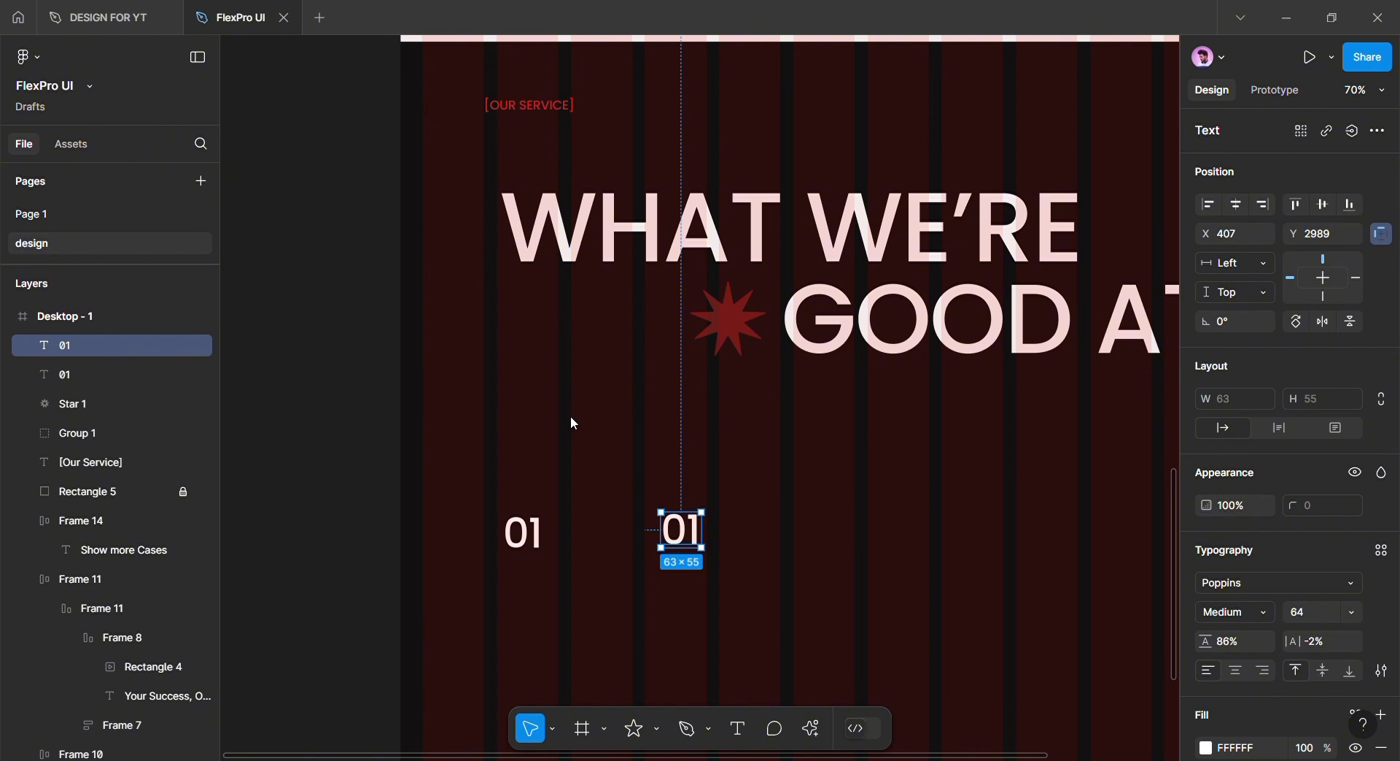
double_click(691, 530)
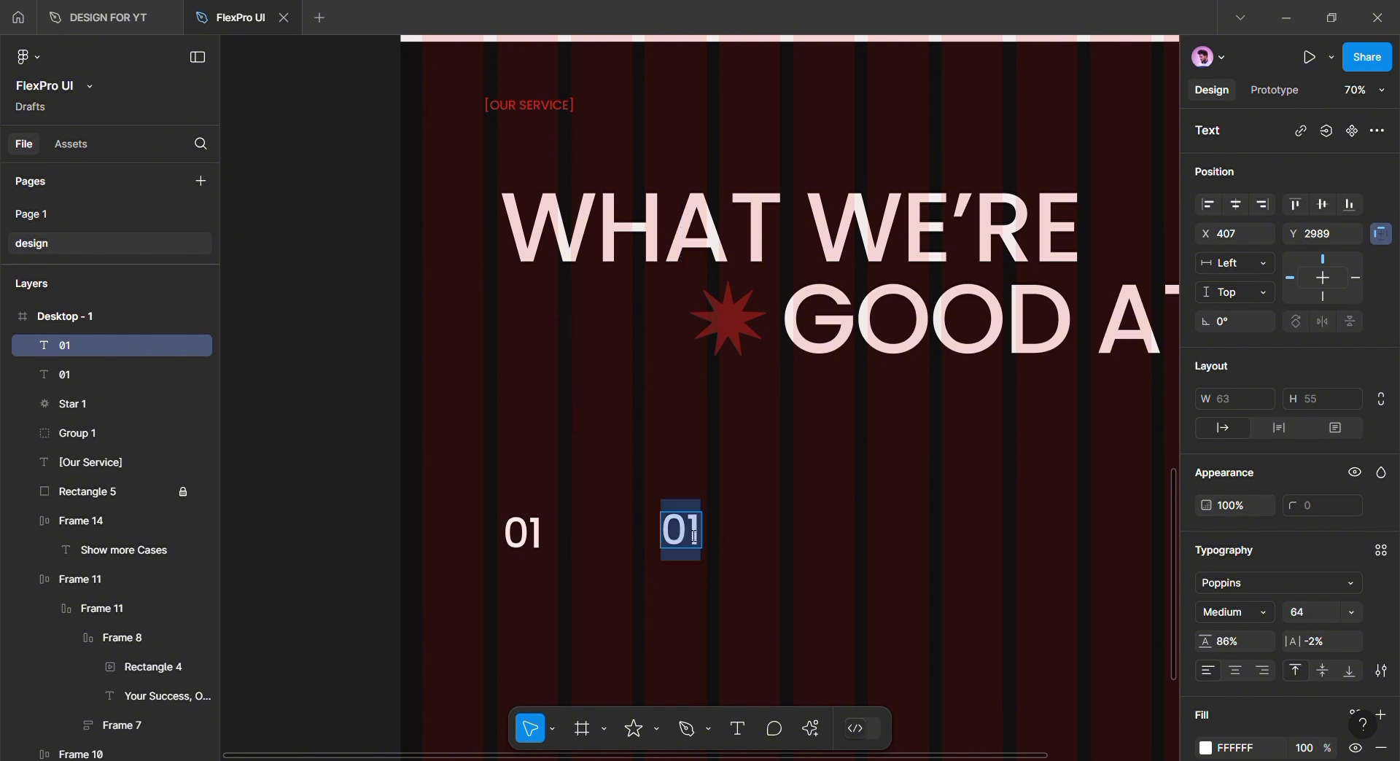
key(ctrl+v)
click(763, 585)
scroll(766, 589, down, 1)
drag(767, 592, 625, 593)
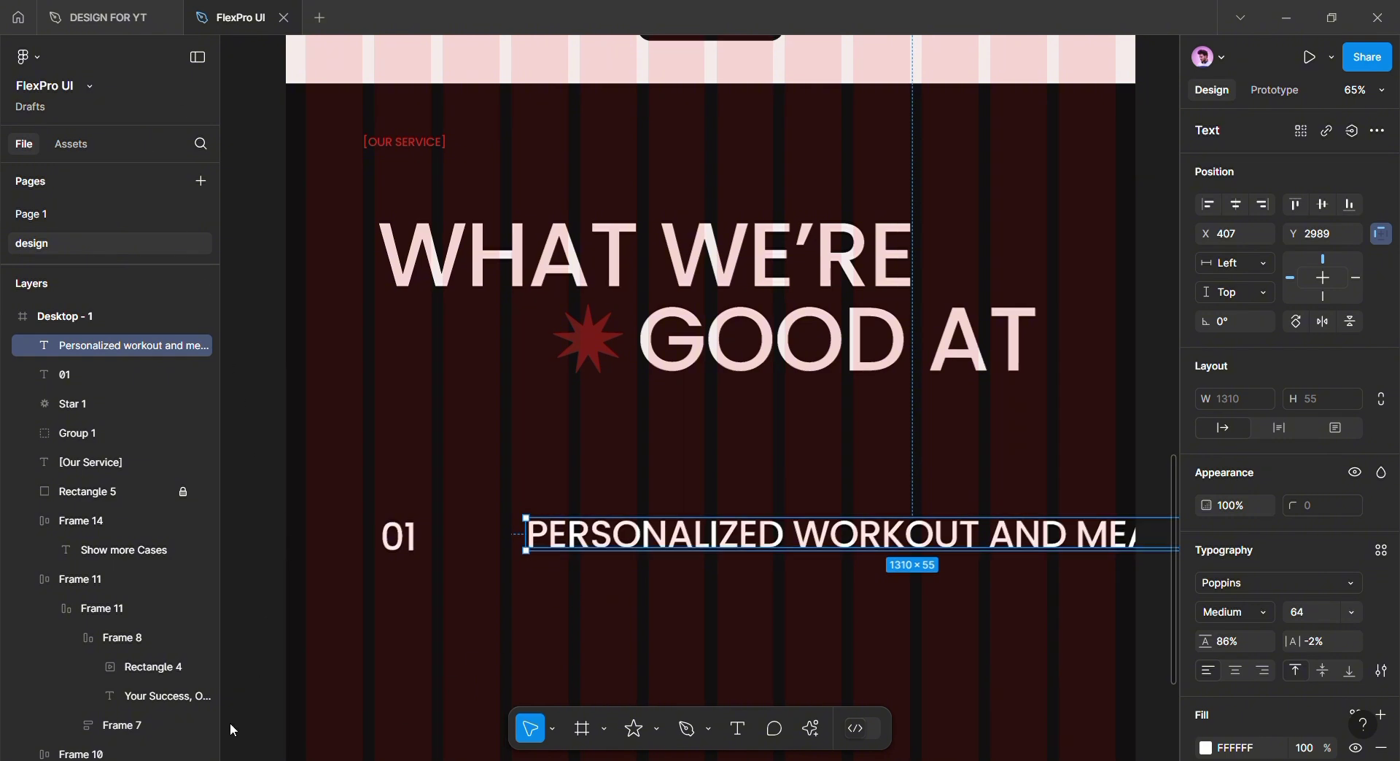
scroll(725, 569, down, 1)
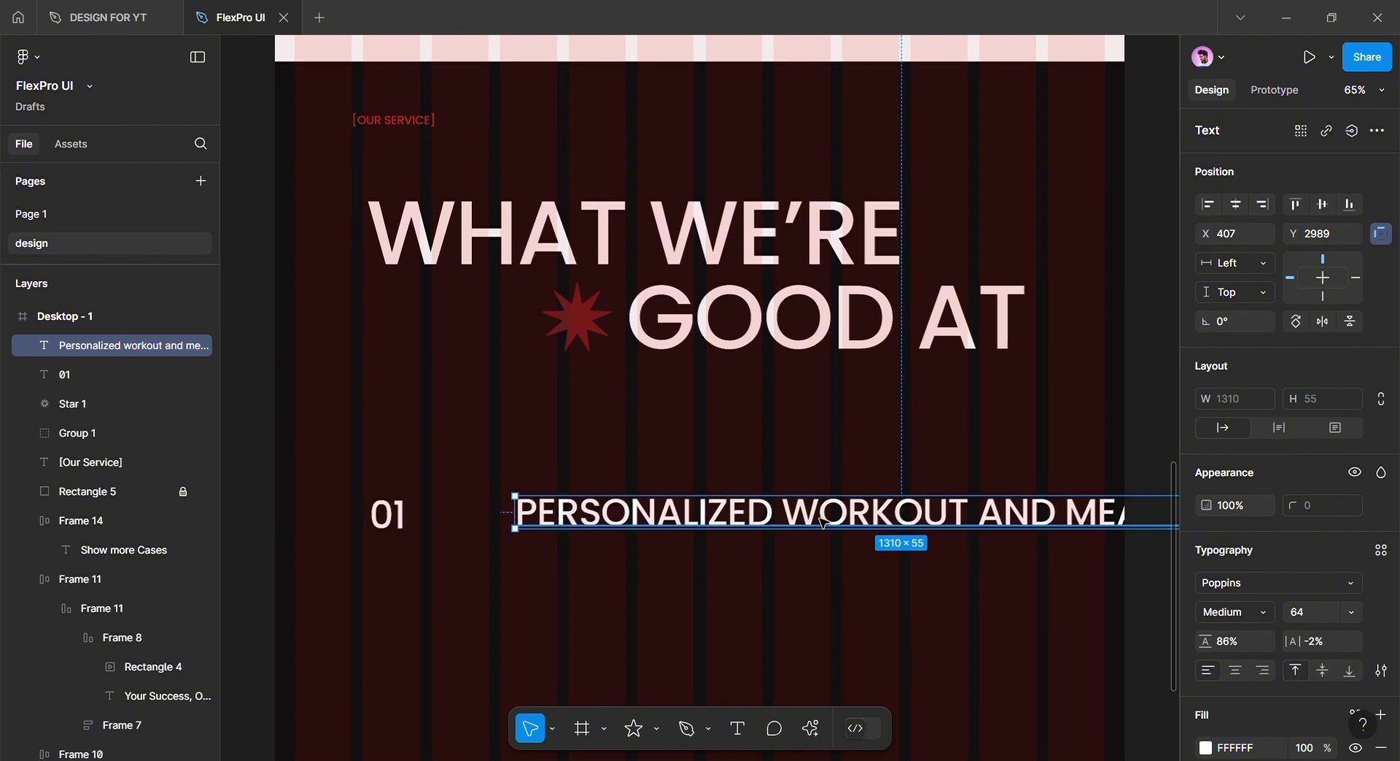
drag(895, 527, 786, 531)
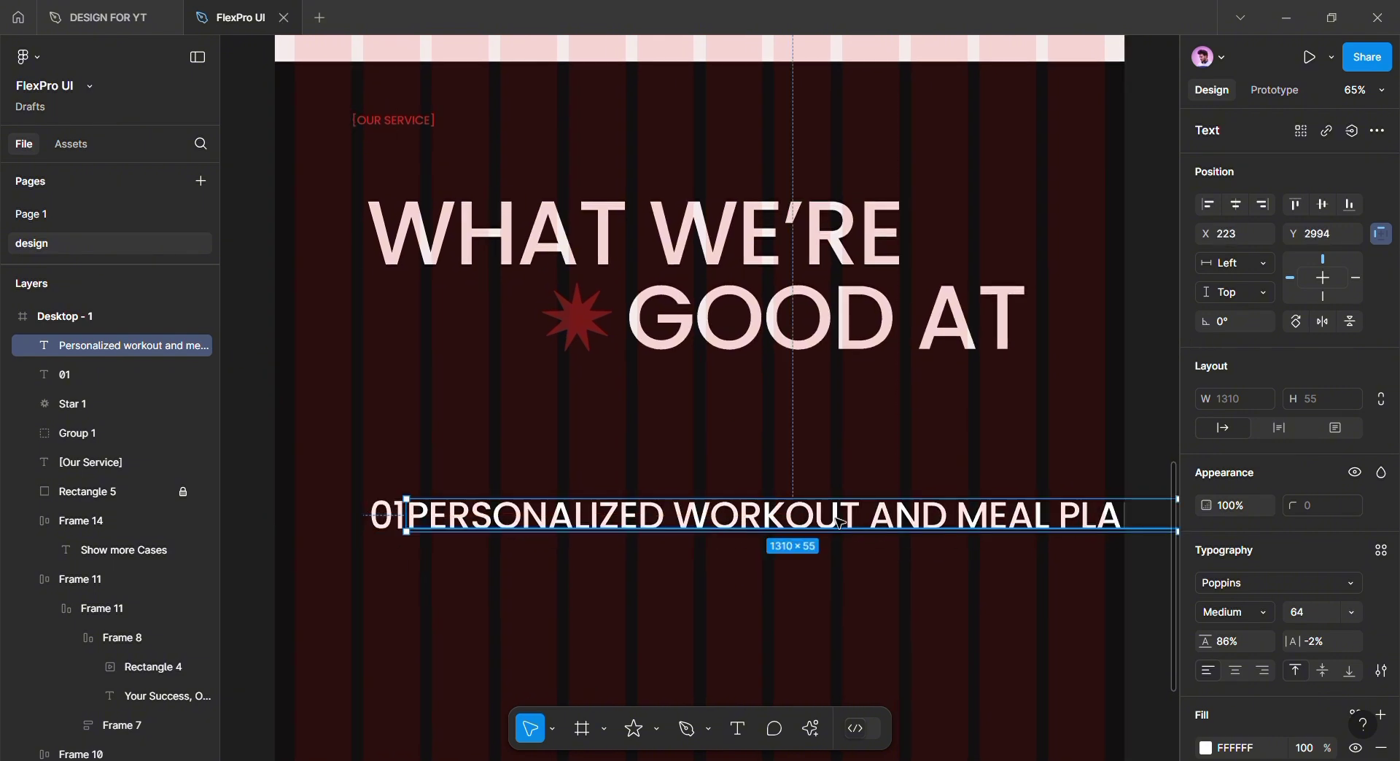
double_click(870, 521)
drag(870, 521, 1100, 532)
key(BackSpace)
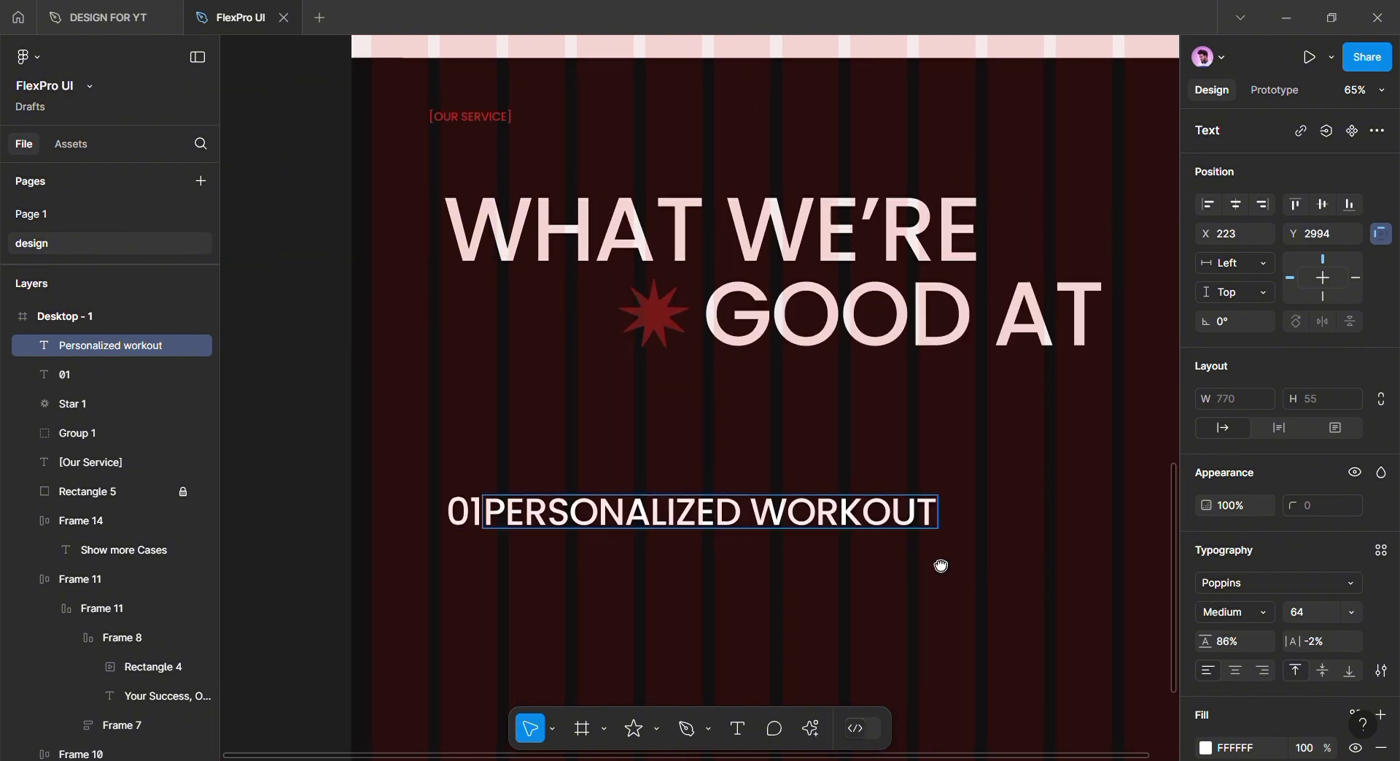
click(736, 592)
drag(765, 506, 809, 507)
click(773, 574)
Set PERSONALIZED WORKOUT to size 48 and select it together with 01
scroll(773, 574, down, 3)
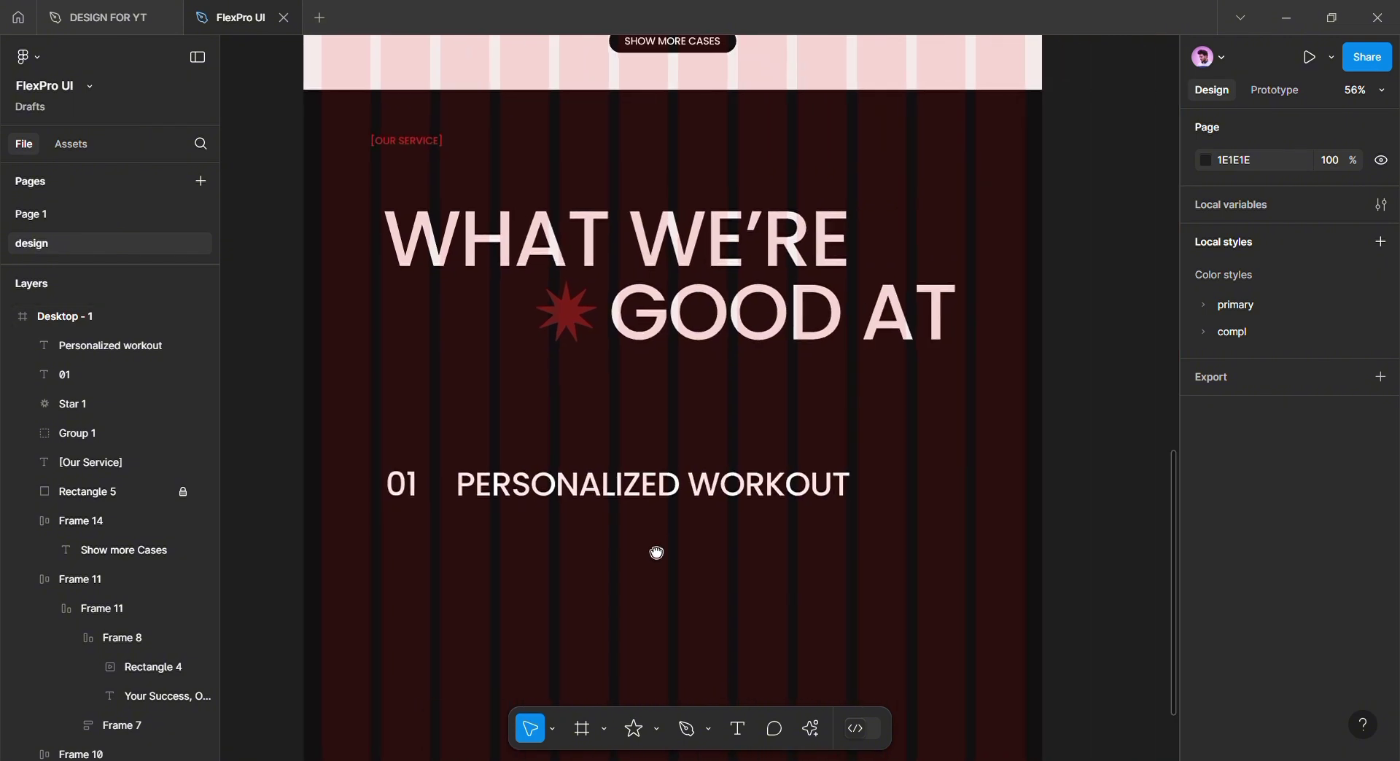
click(876, 489)
click(1354, 612)
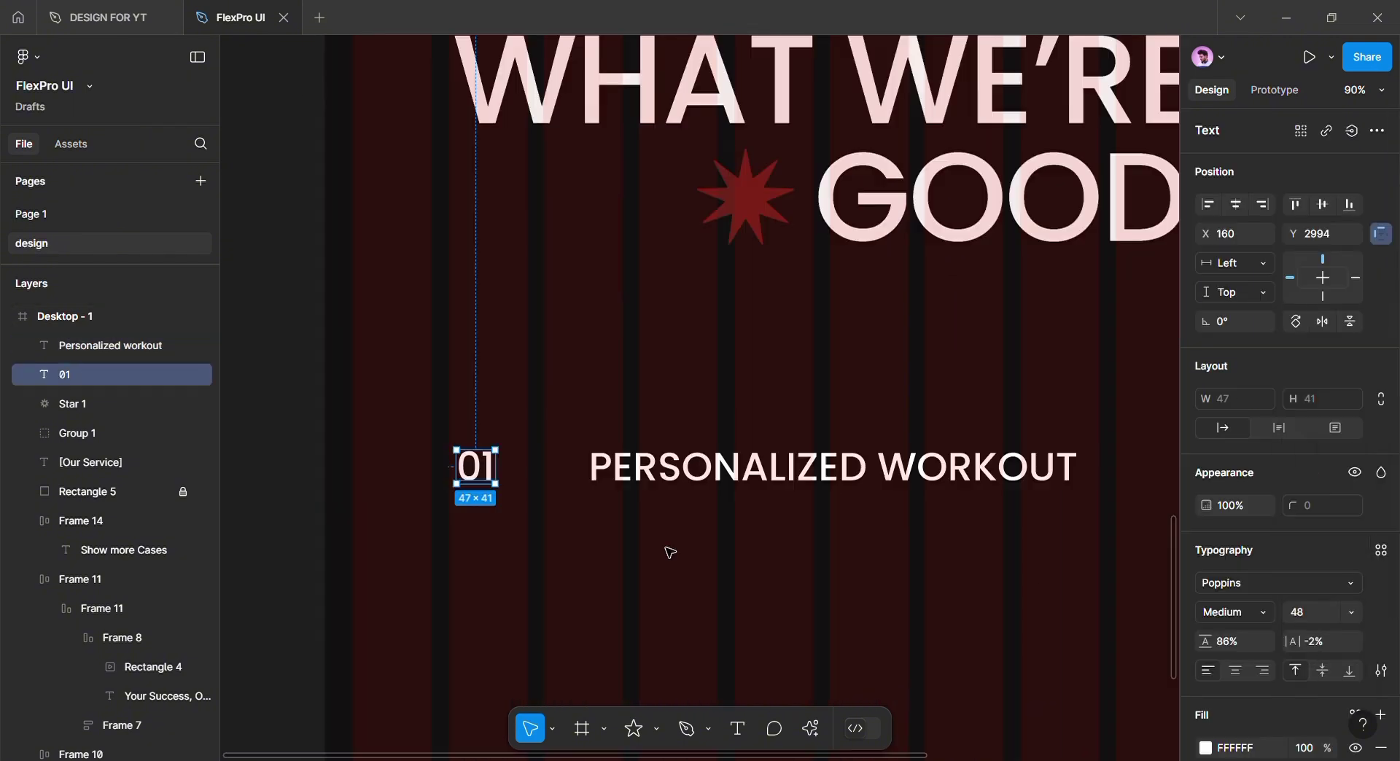
click(666, 553)
scroll(606, 541, down, 1)
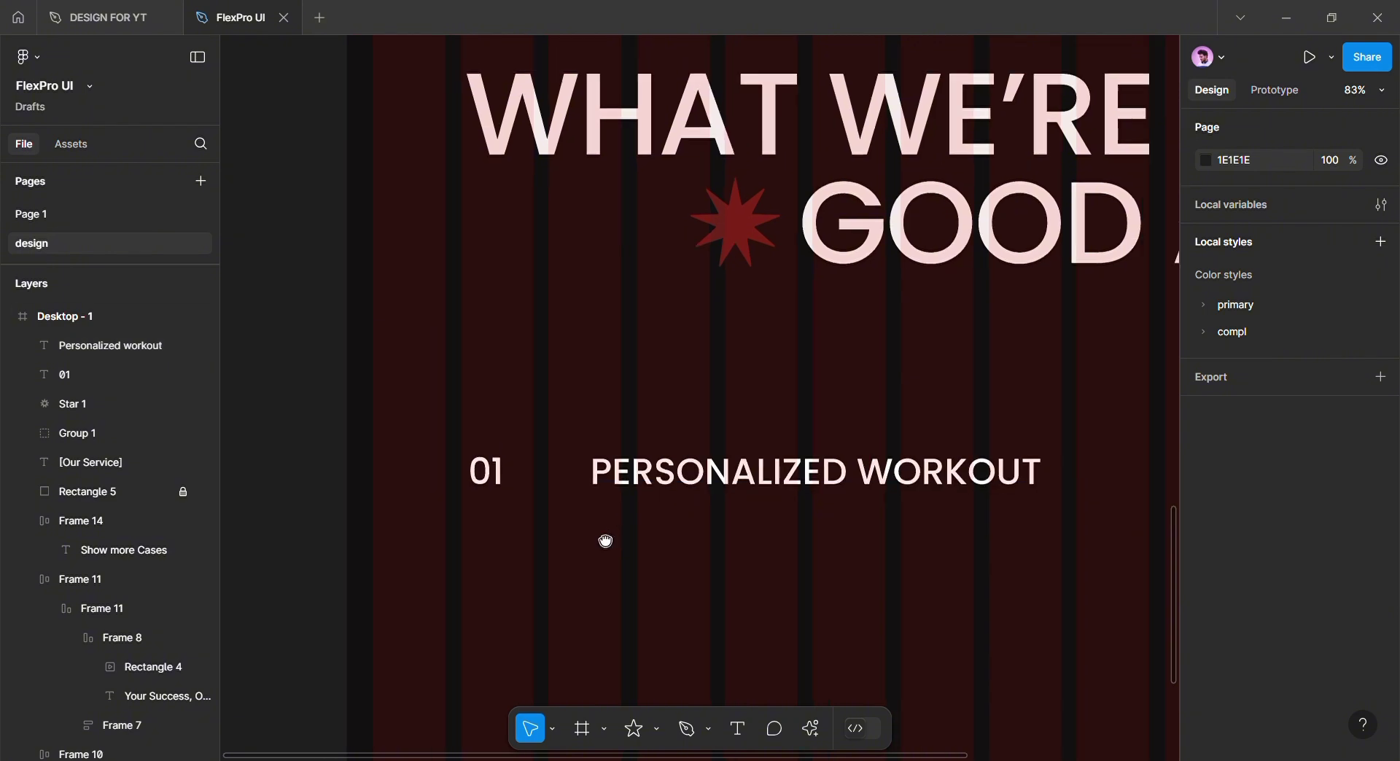
drag(606, 540, 540, 521)
click(417, 454)
shift+click(570, 462)
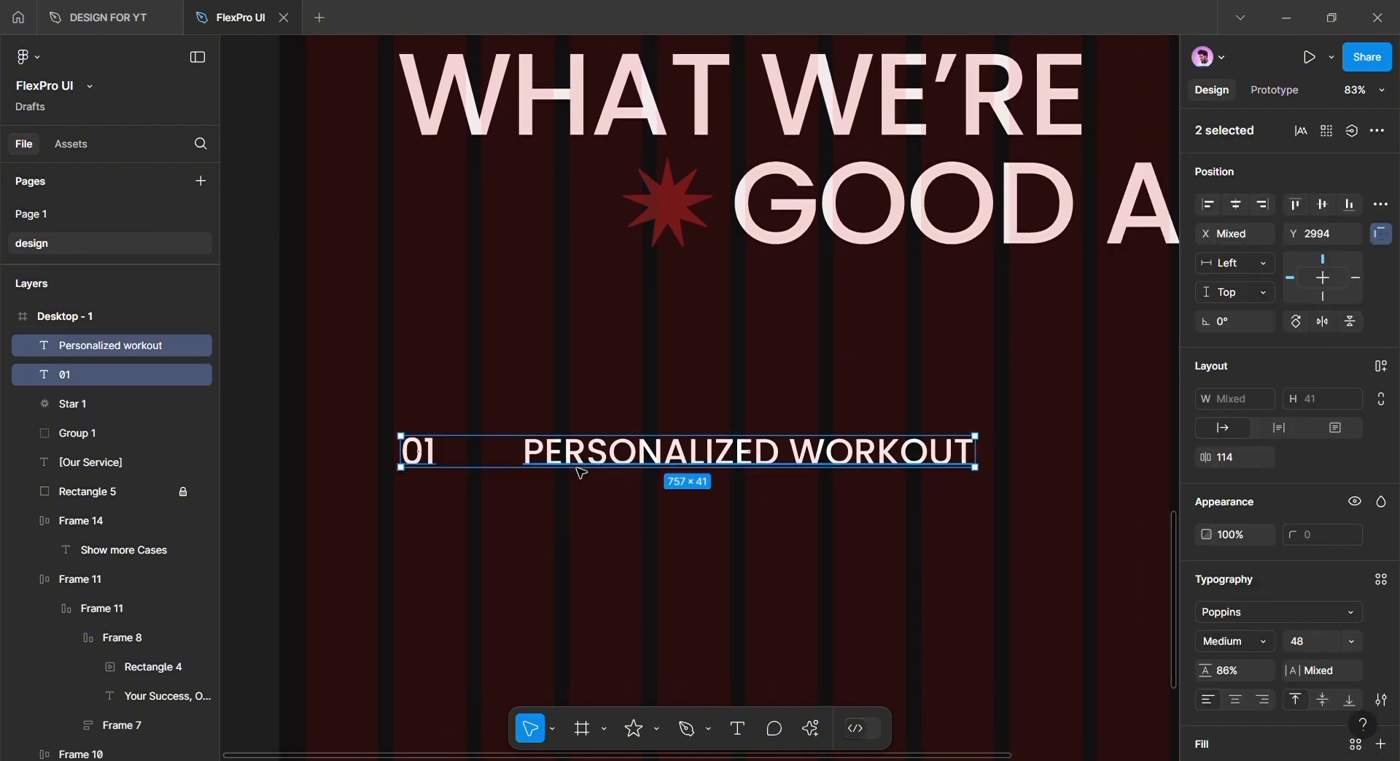
Wrap 01 and PERSONALIZED WORKOUT in an auto-layout row with an 80 gap
key(shift+a)
click(567, 515)
click(620, 461)
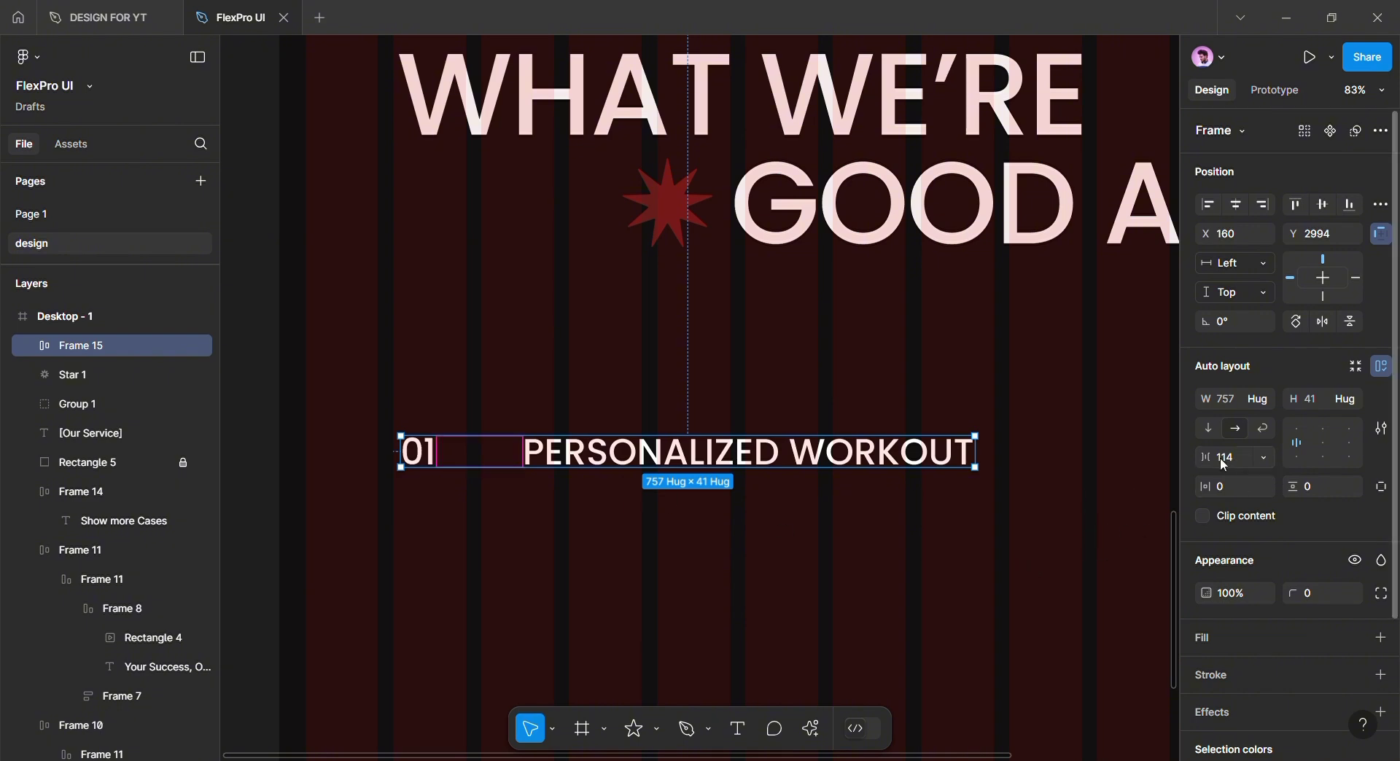
drag(1206, 457, 1139, 455)
text(80)
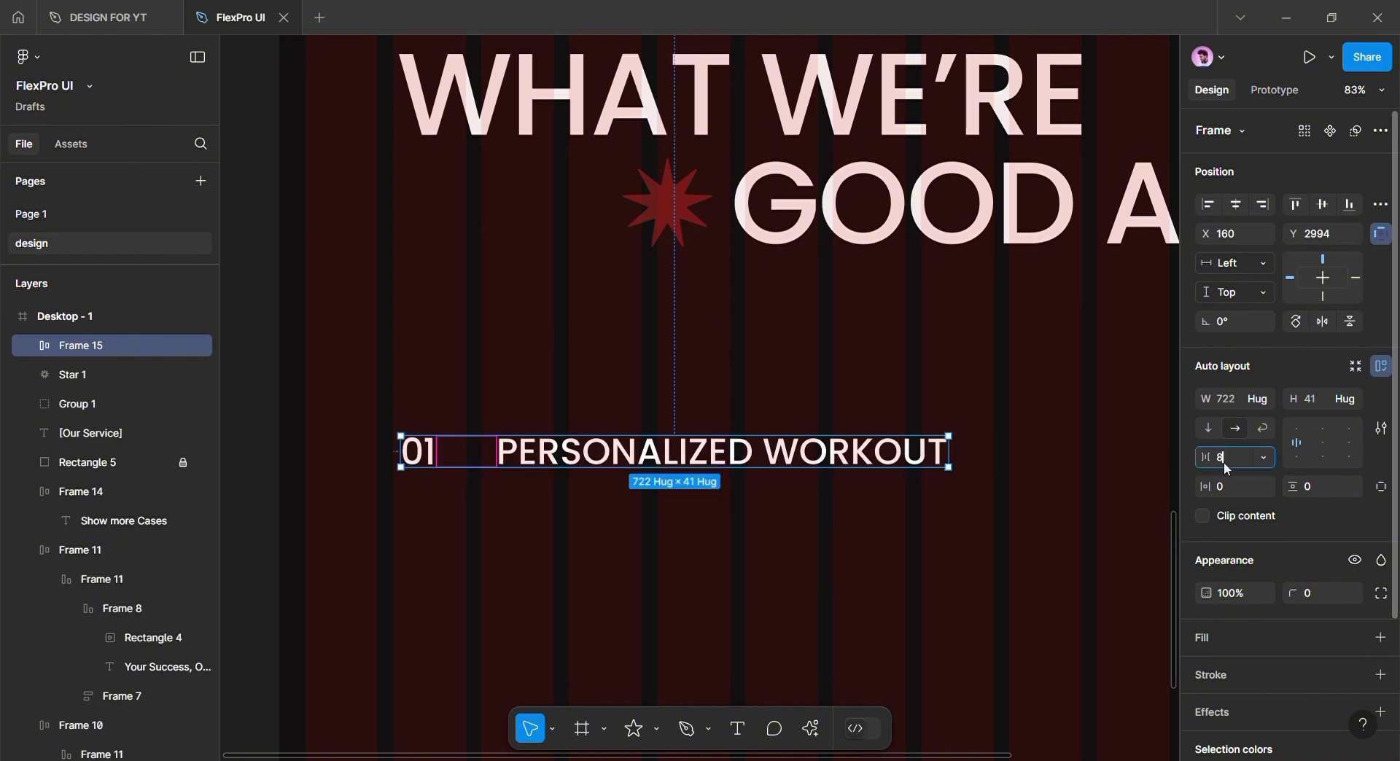
Move the row to the section's left edge
click(801, 534)
click(673, 454)
drag(683, 486, 734, 484)
drag(737, 461, 714, 435)
scroll(593, 484, right, 2)
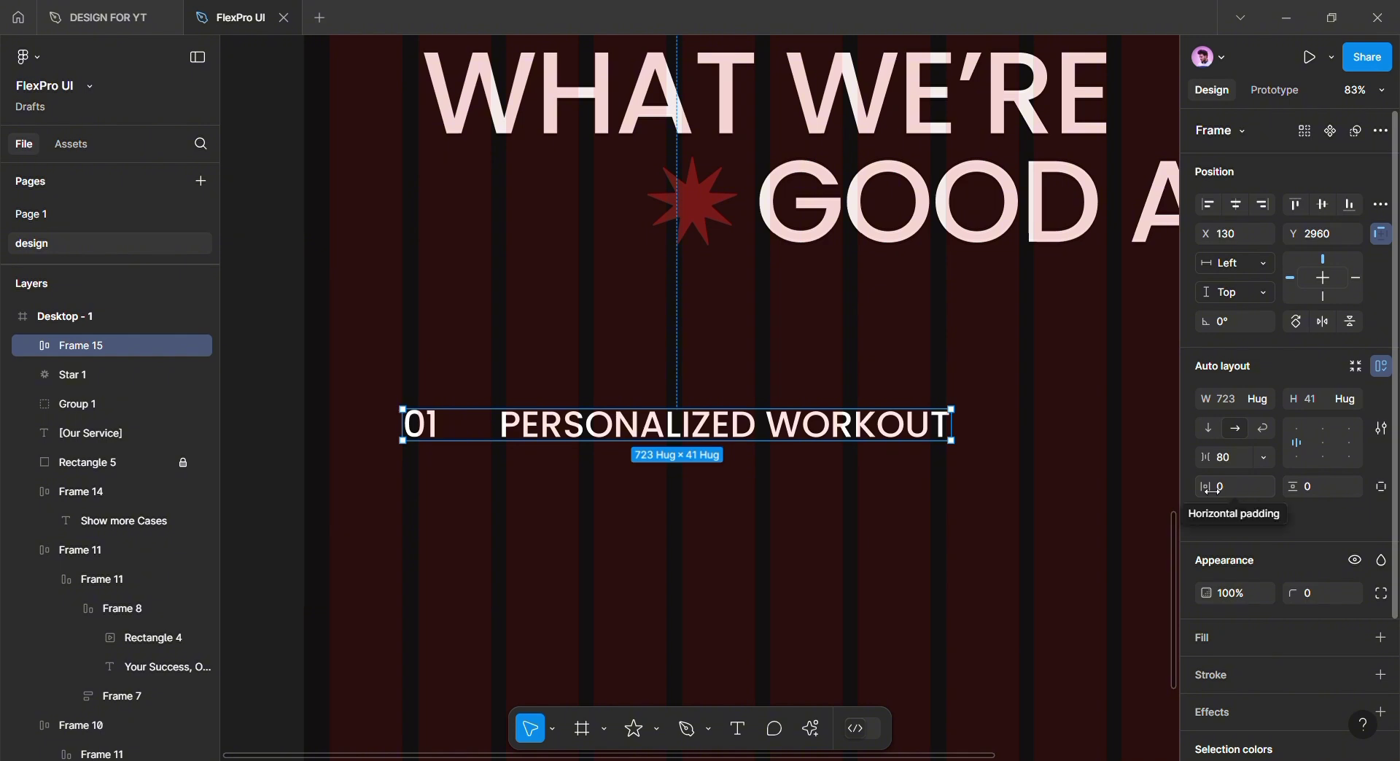
drag(739, 438, 666, 438)
Give the row 96 left padding and stretch it to 1372 wide
click(1381, 486)
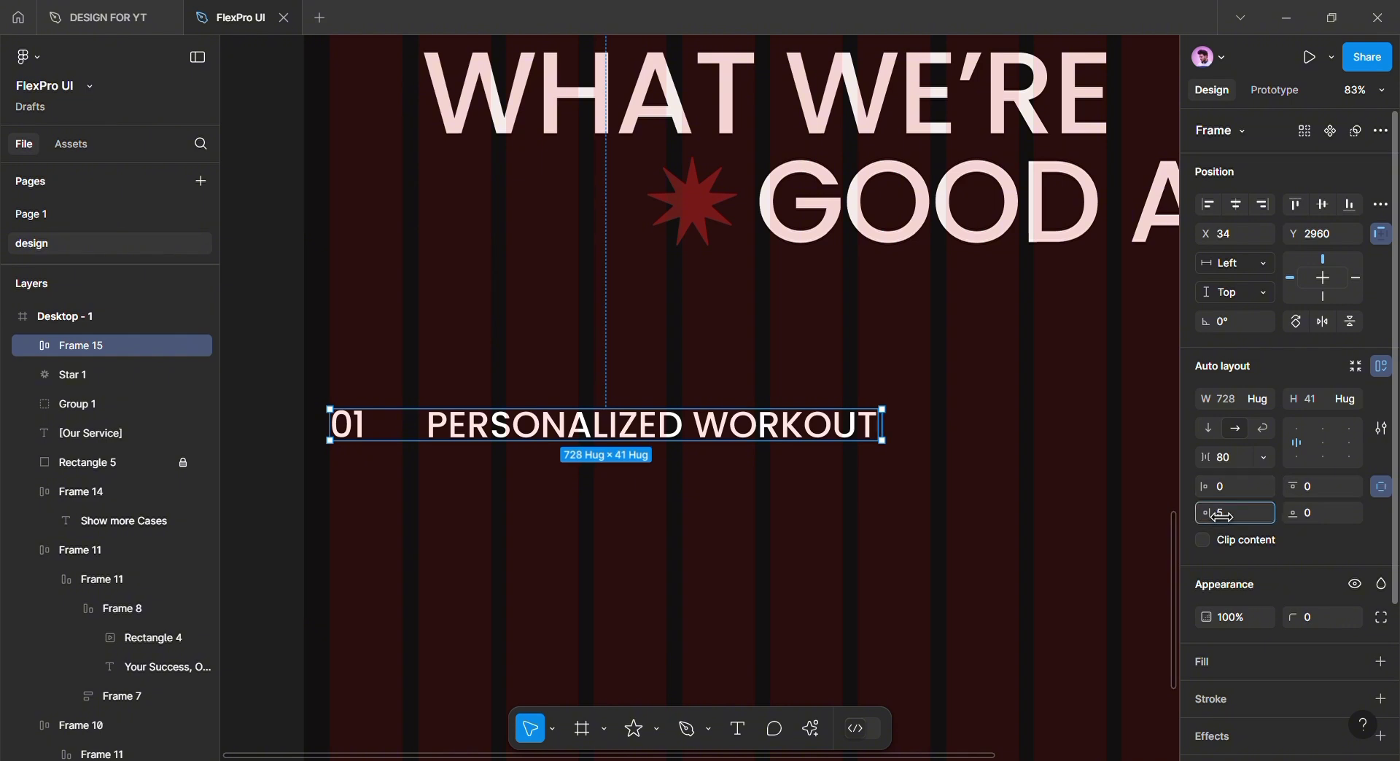
drag(1205, 486, 1301, 490)
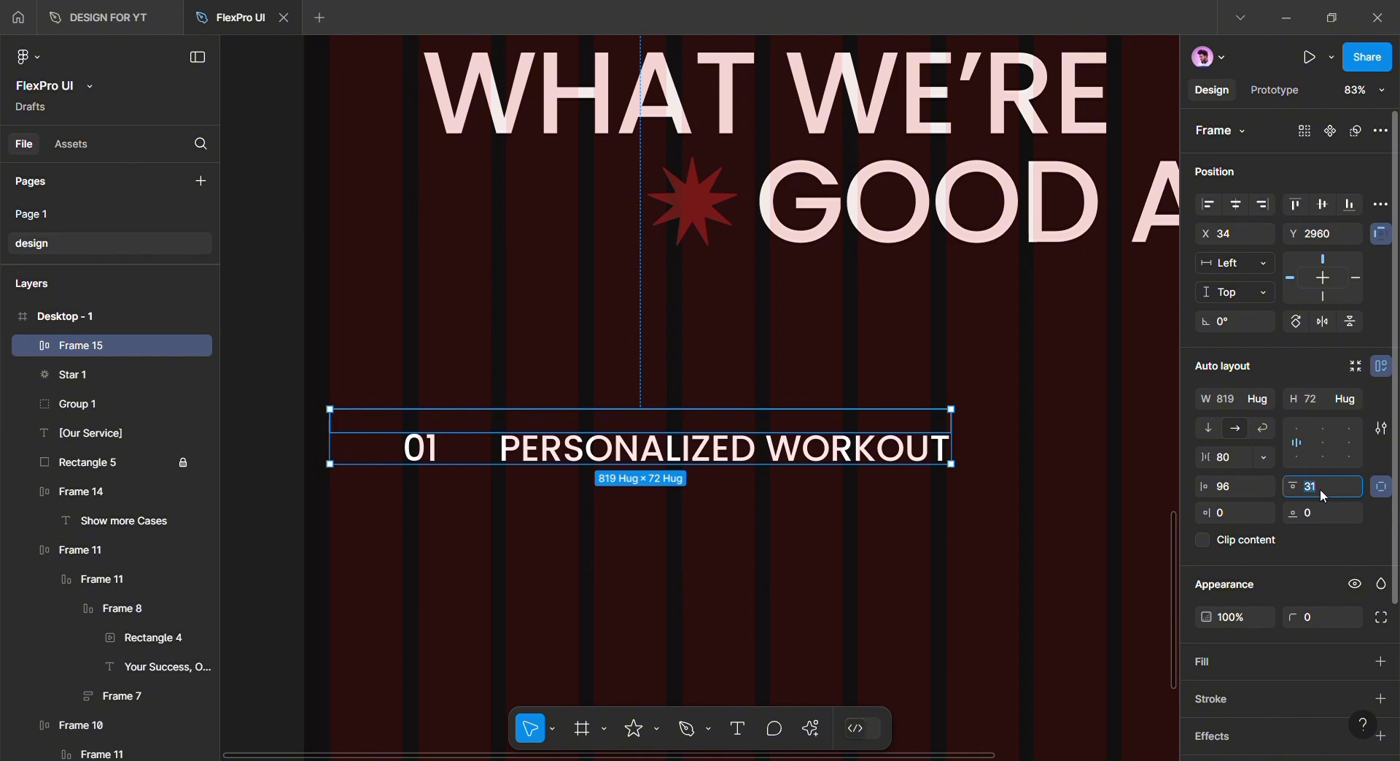
click(1323, 515)
text(32)
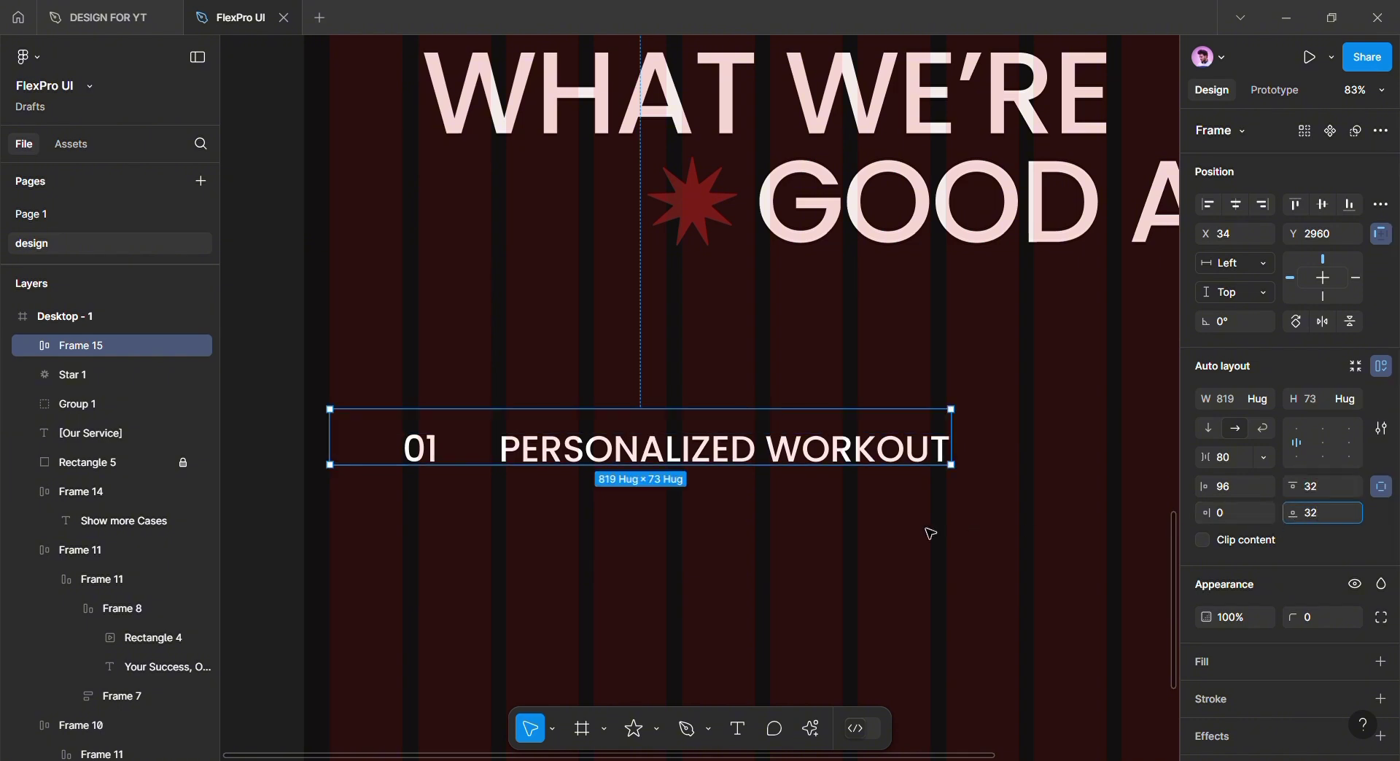
click(925, 530)
click(868, 464)
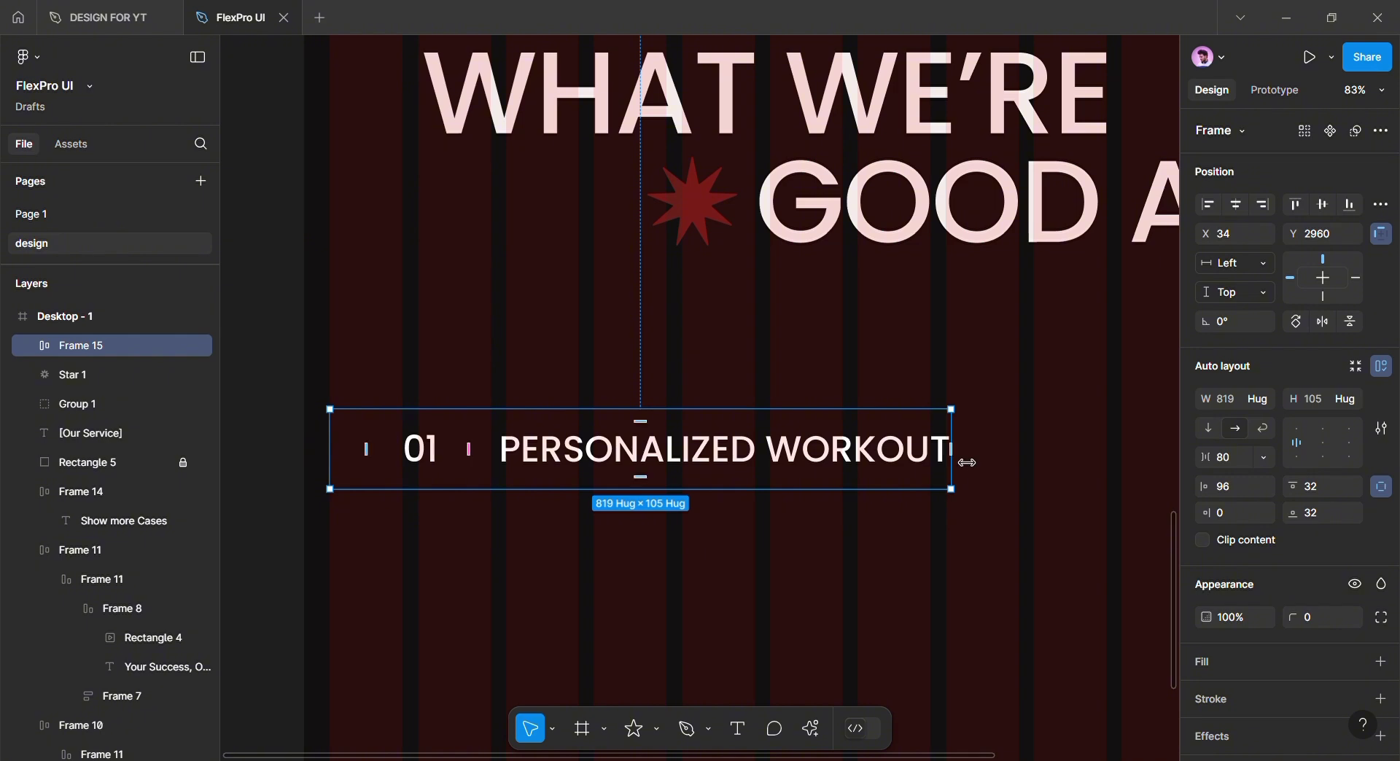
mouse_move(967, 463)
mouse_down()
mouse_move(1119, 466)
mouse_move(889, 463)
mouse_move(1000, 463)
mouse_move(981, 463)
mouse_up()
scroll(917, 463, left, 5)
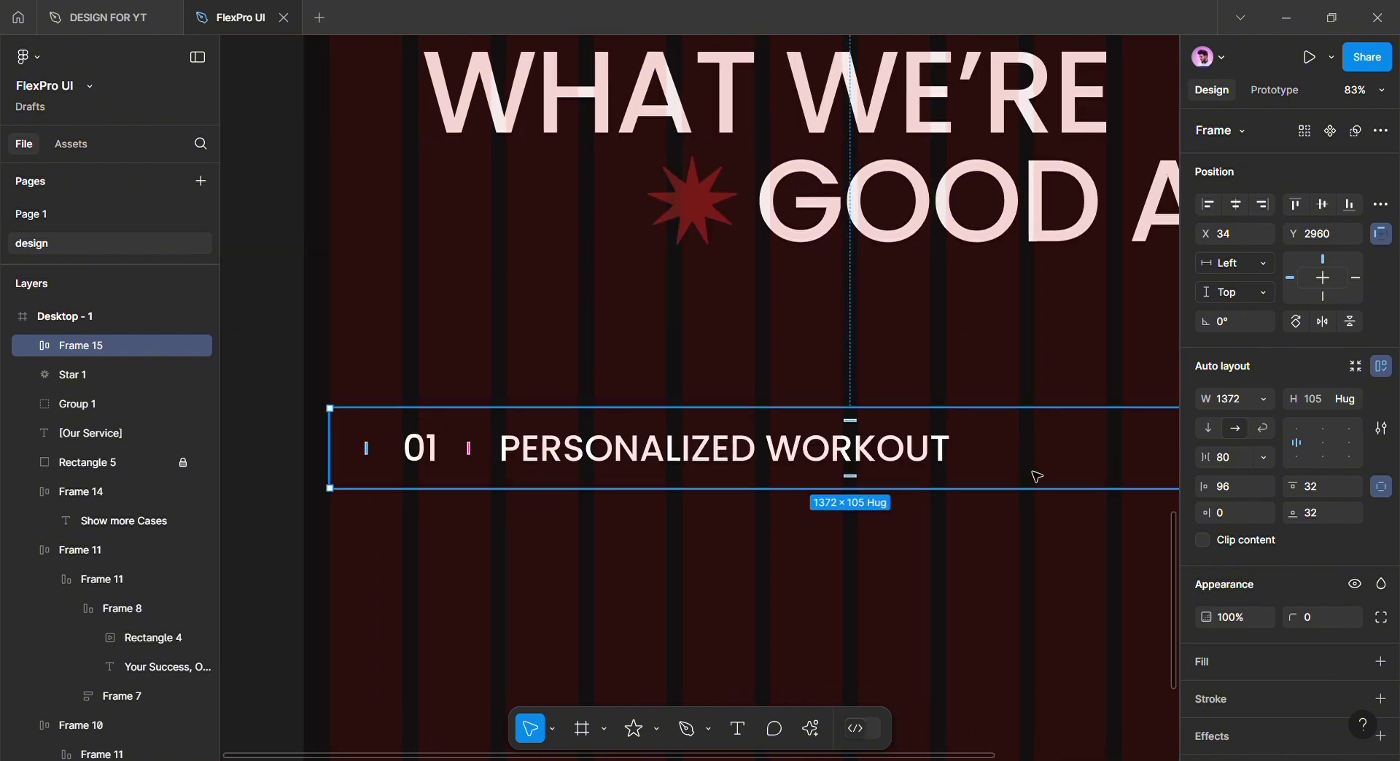
Set the row's top and bottom padding to 40
drag(1295, 512, 1322, 524)
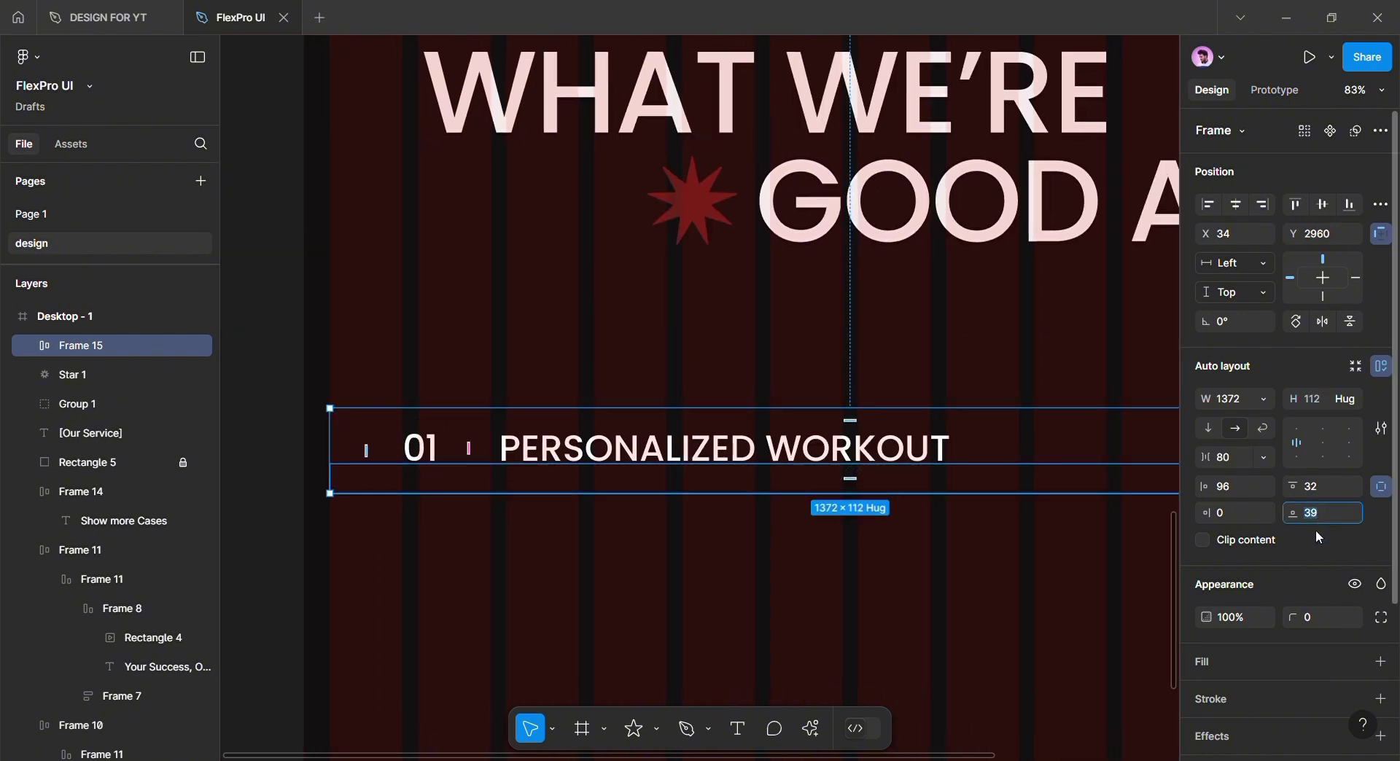
text(40)
key(Tab)
text(40)
key(Return)
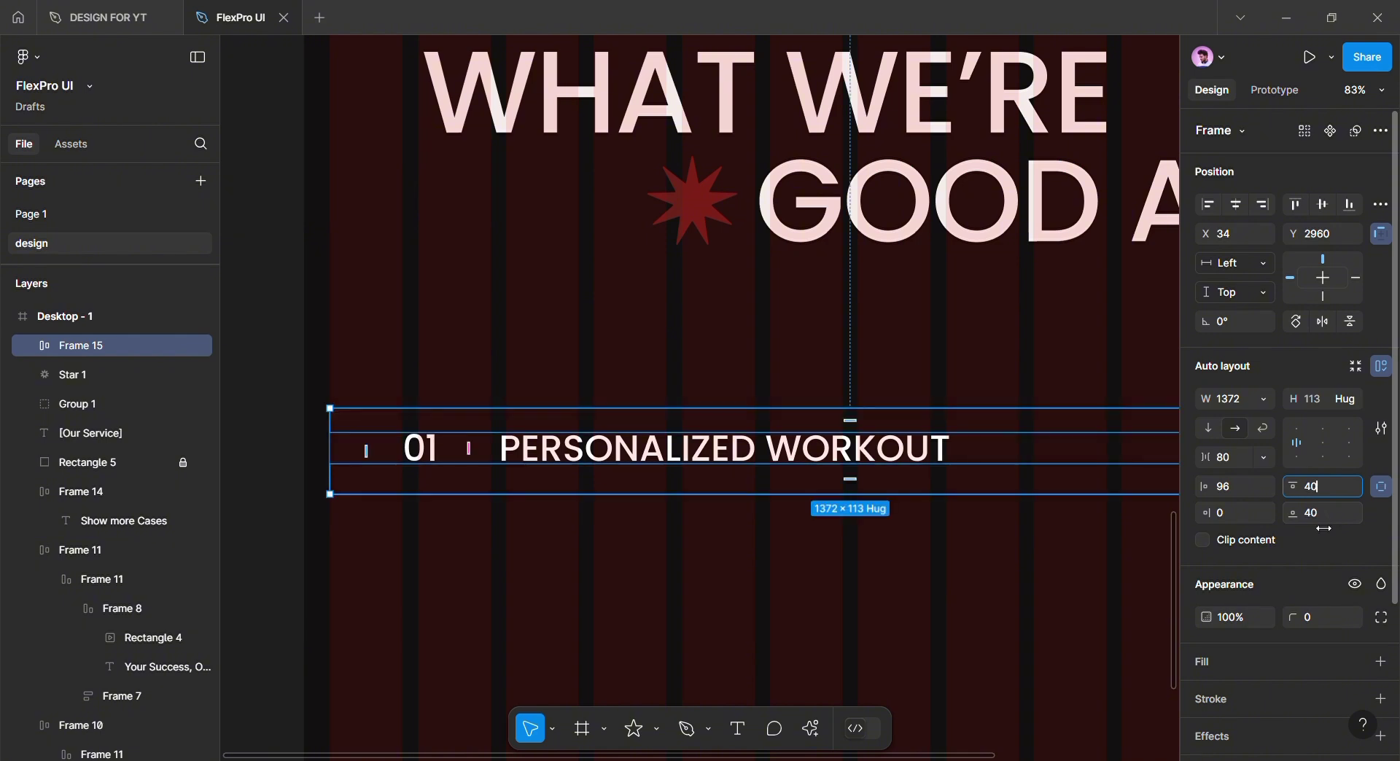
click(1153, 571)
click(803, 491)
scroll(832, 562, down, 3)
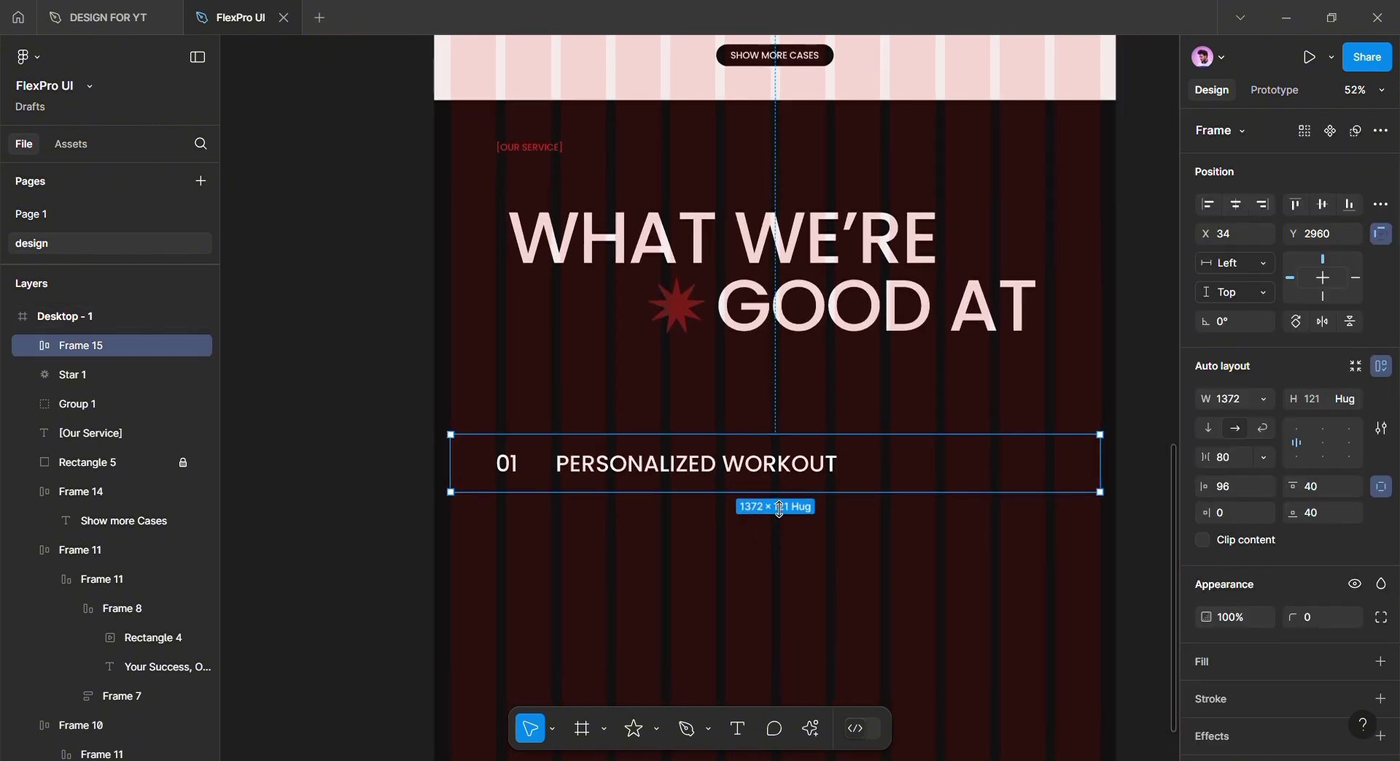
Duplicate the service row to stack five rows beneath the heading
drag(776, 476, 777, 546)
mouse_move(776, 548)
mouse_down()
mouse_move(772, 500)
mouse_move(765, 570)
mouse_up()
mouse_move(765, 570)
mouse_down()
mouse_move(764, 530)
mouse_move(766, 595)
mouse_up()
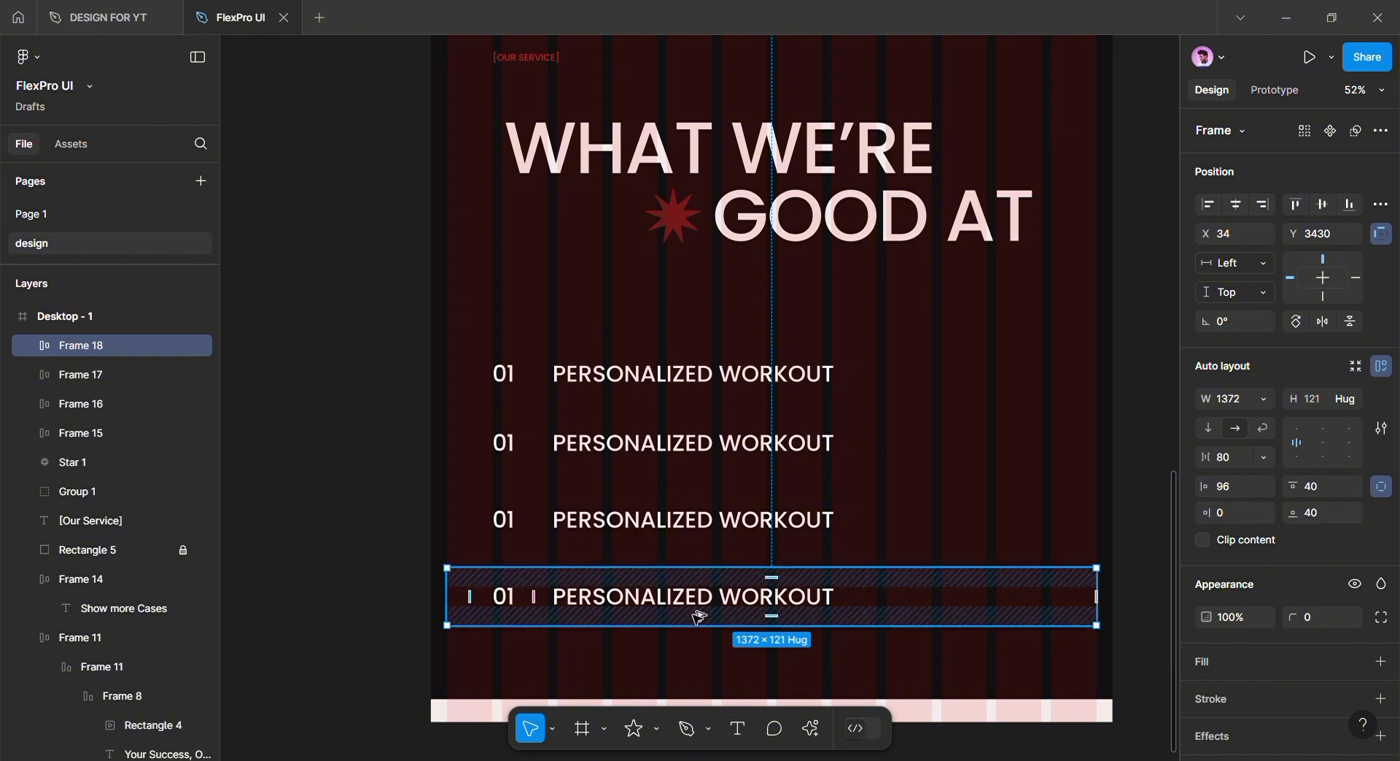
drag(701, 616, 698, 686)
scroll(693, 682, down, 1)
scroll(629, 642, down, 3)
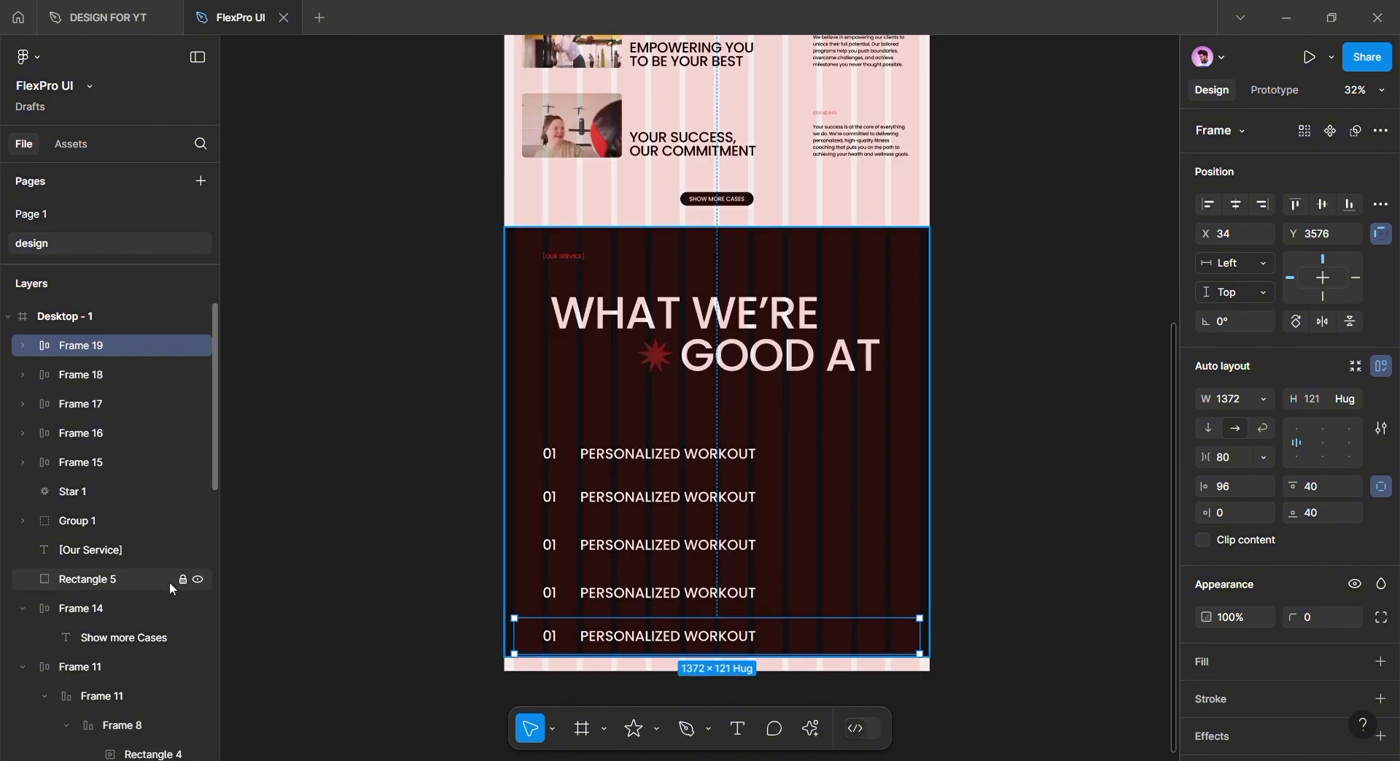
Lock the dark background rectangle (Rectangle 5) behind the rows
click(153, 579)
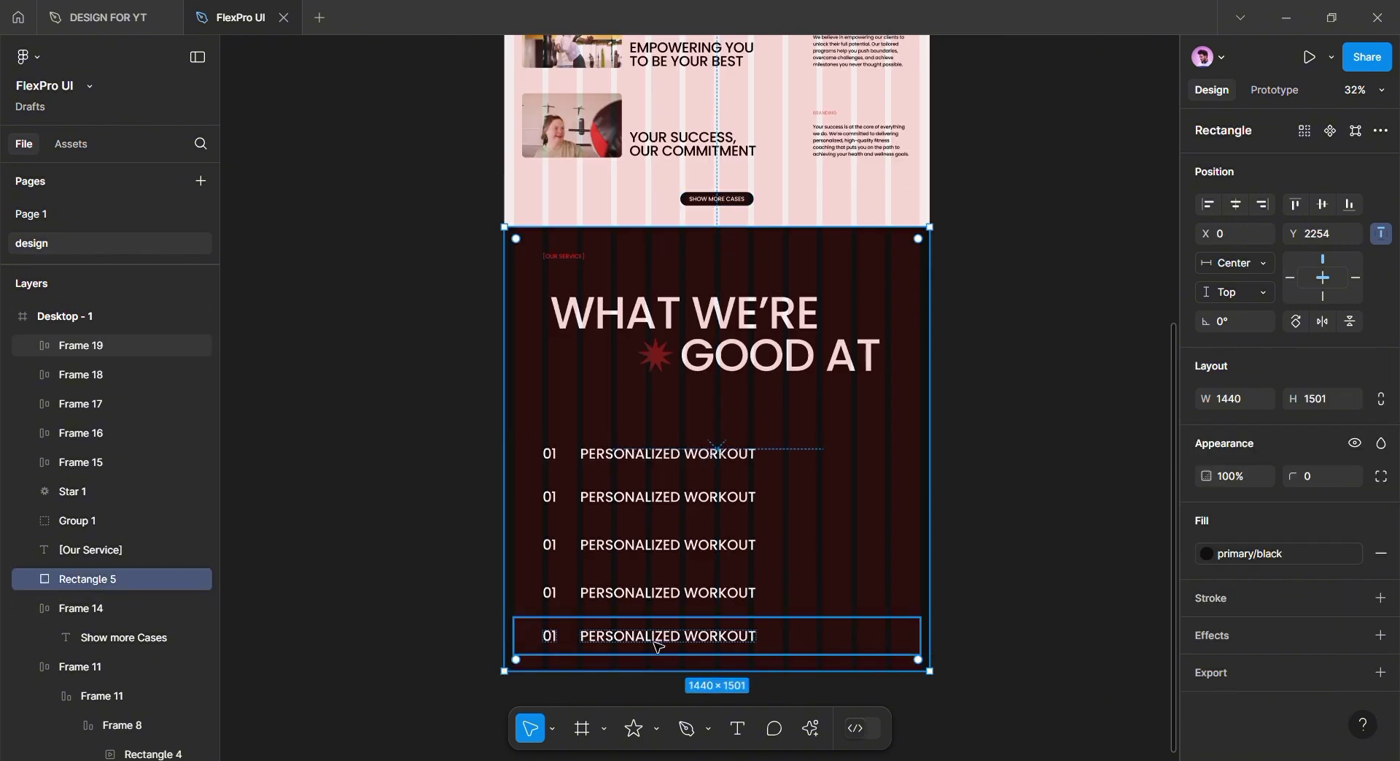
click(181, 580)
scroll(657, 642, up, 5)
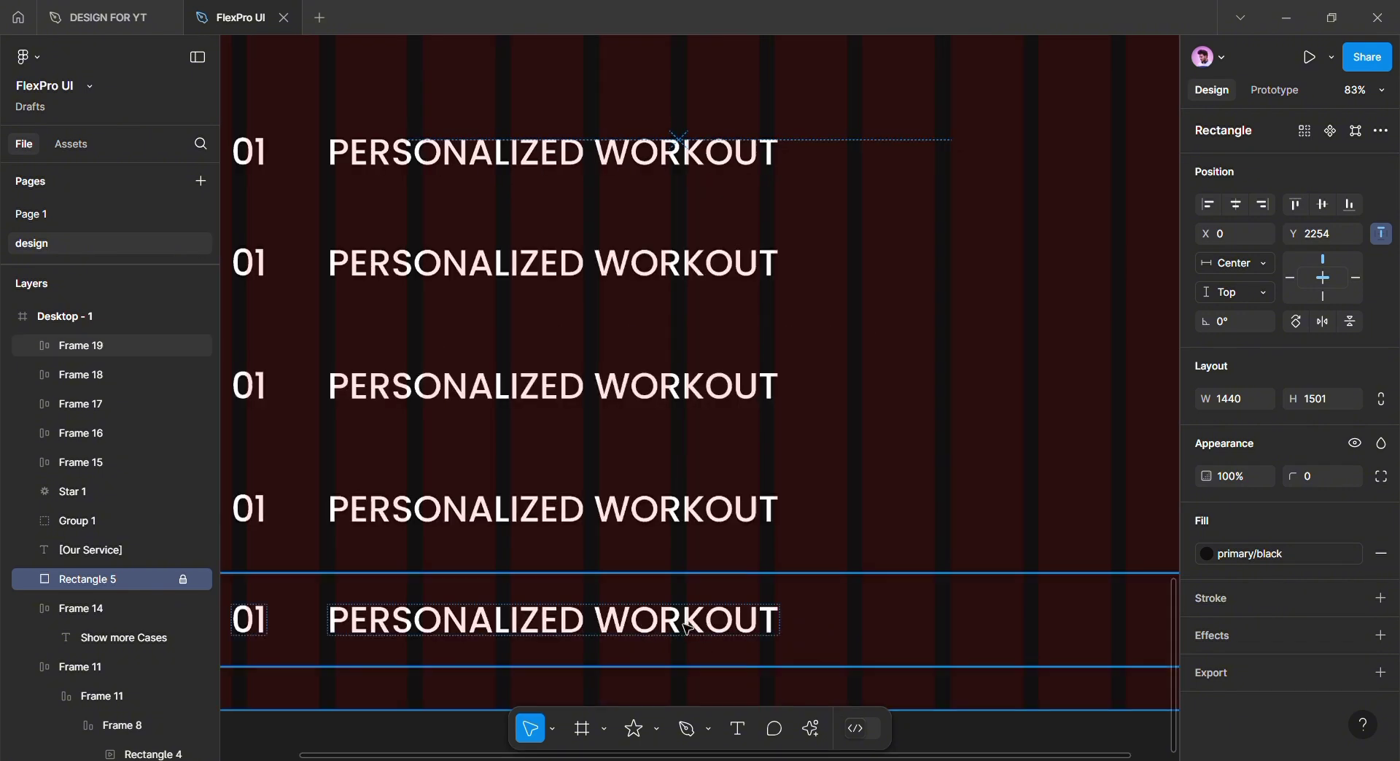
scroll(703, 587, down, 3)
Renumber the copied rows 02, 03, 04 and 05
double_click(496, 436)
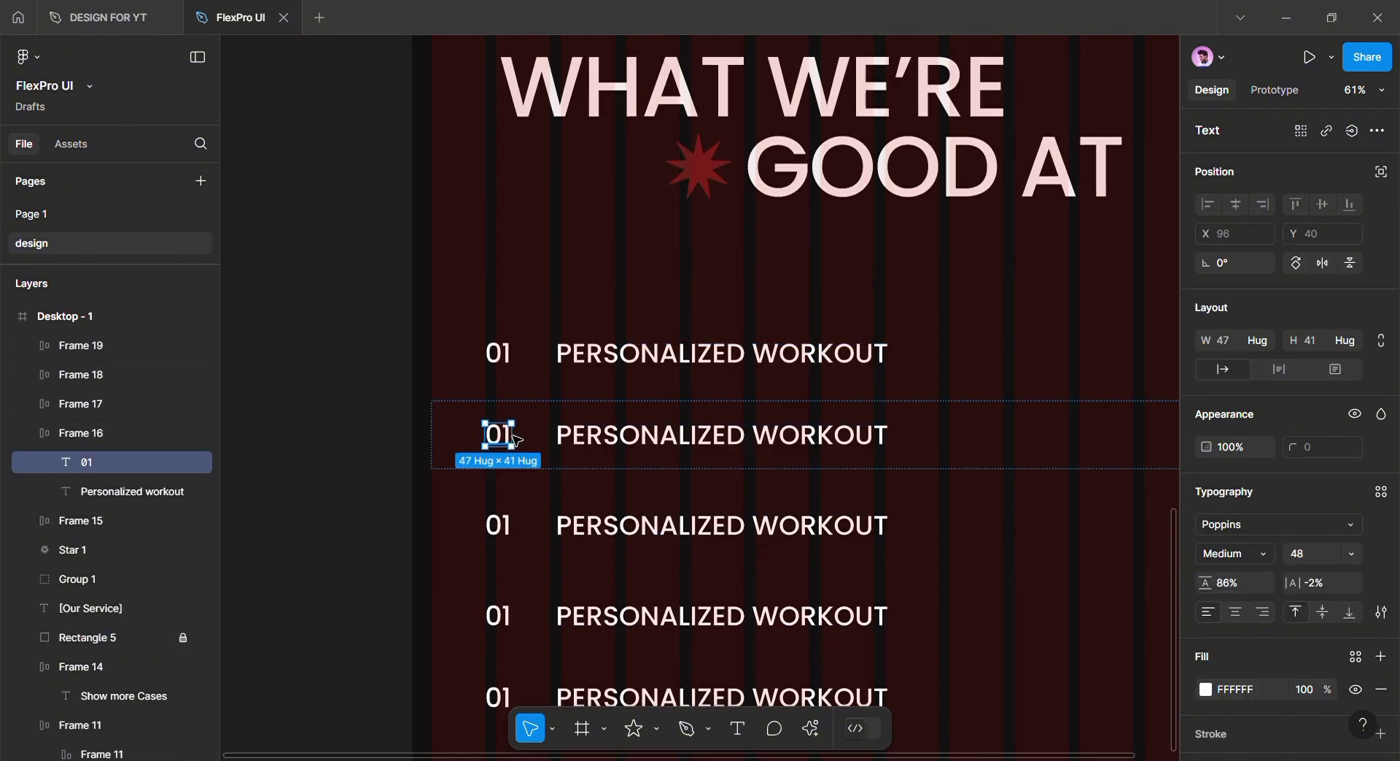
key(BackSpace)
text(2)
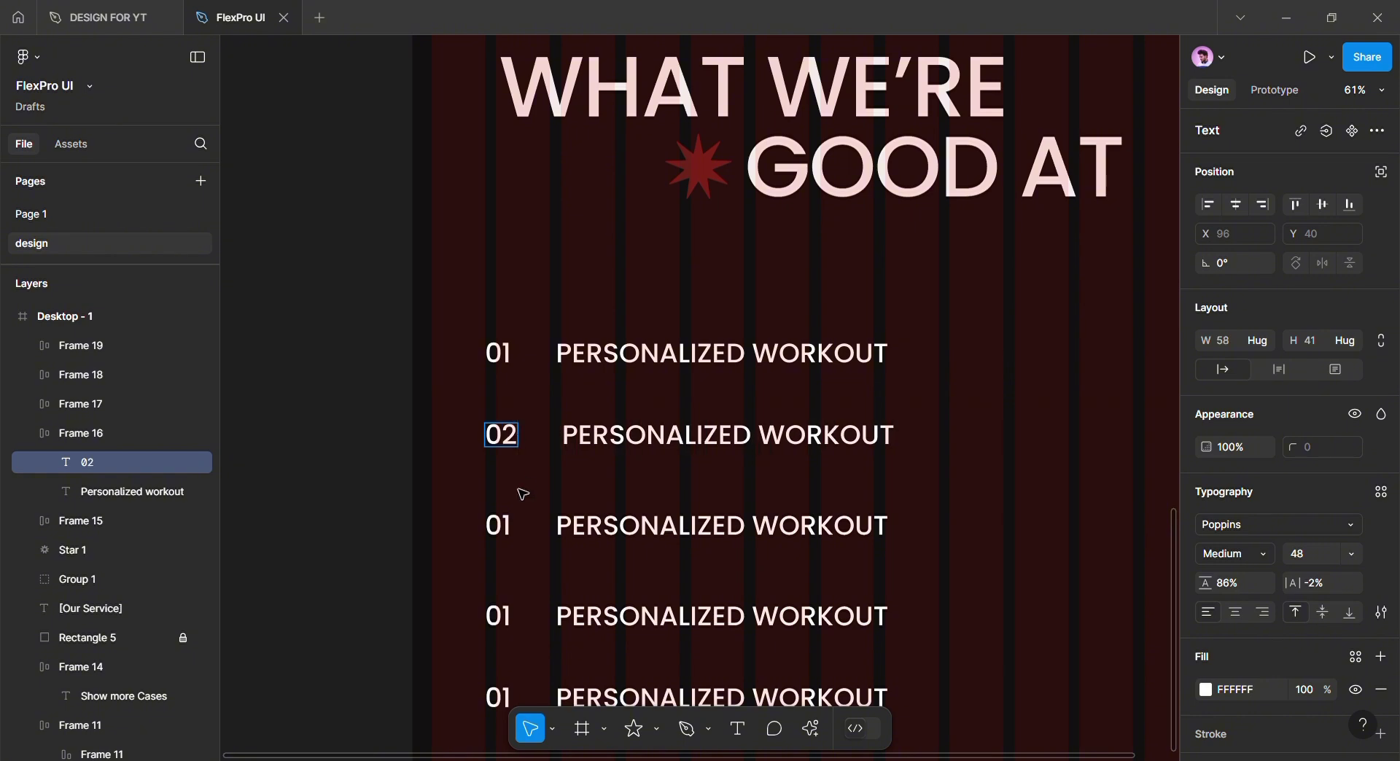
double_click(511, 525)
key(BackSpace)
text(3)
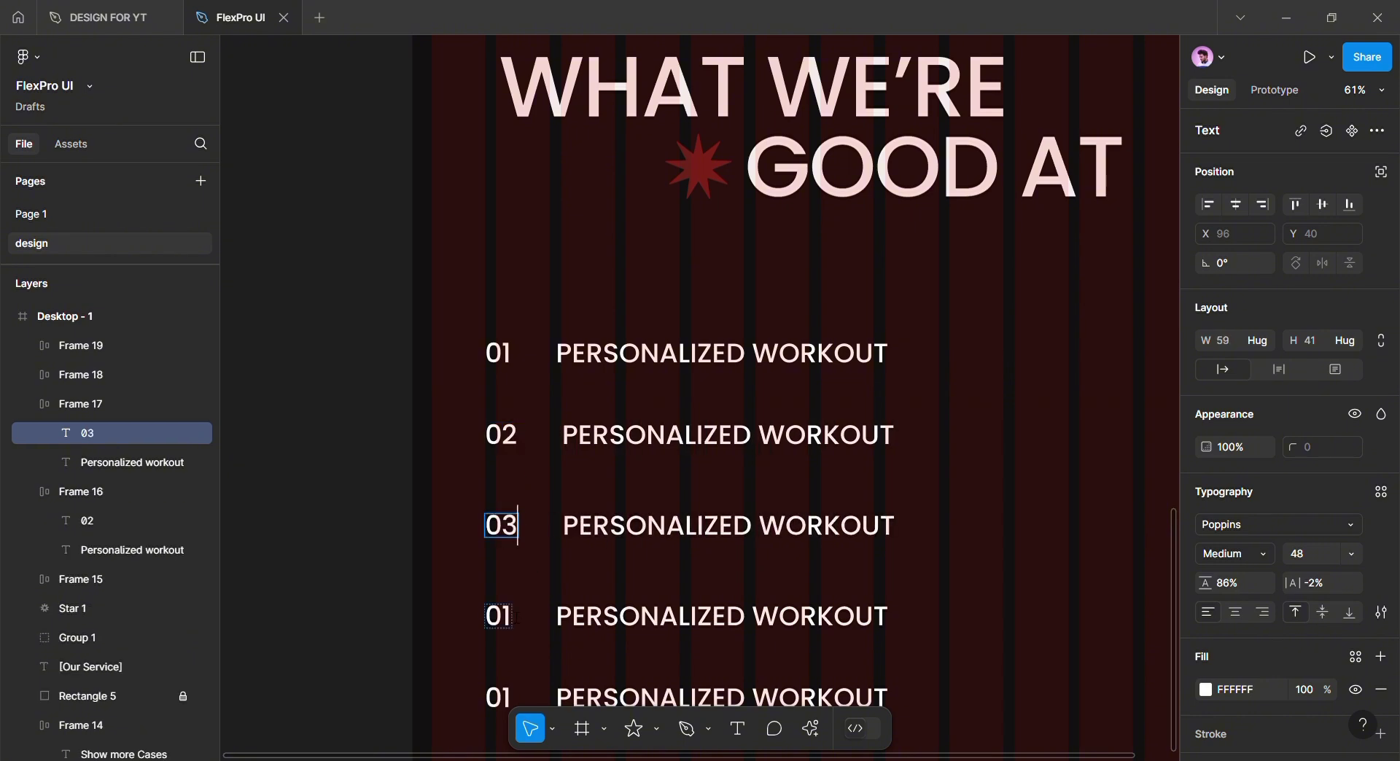
double_click(498, 616)
key(BackSpace)
key(BackSpace)
text(04)
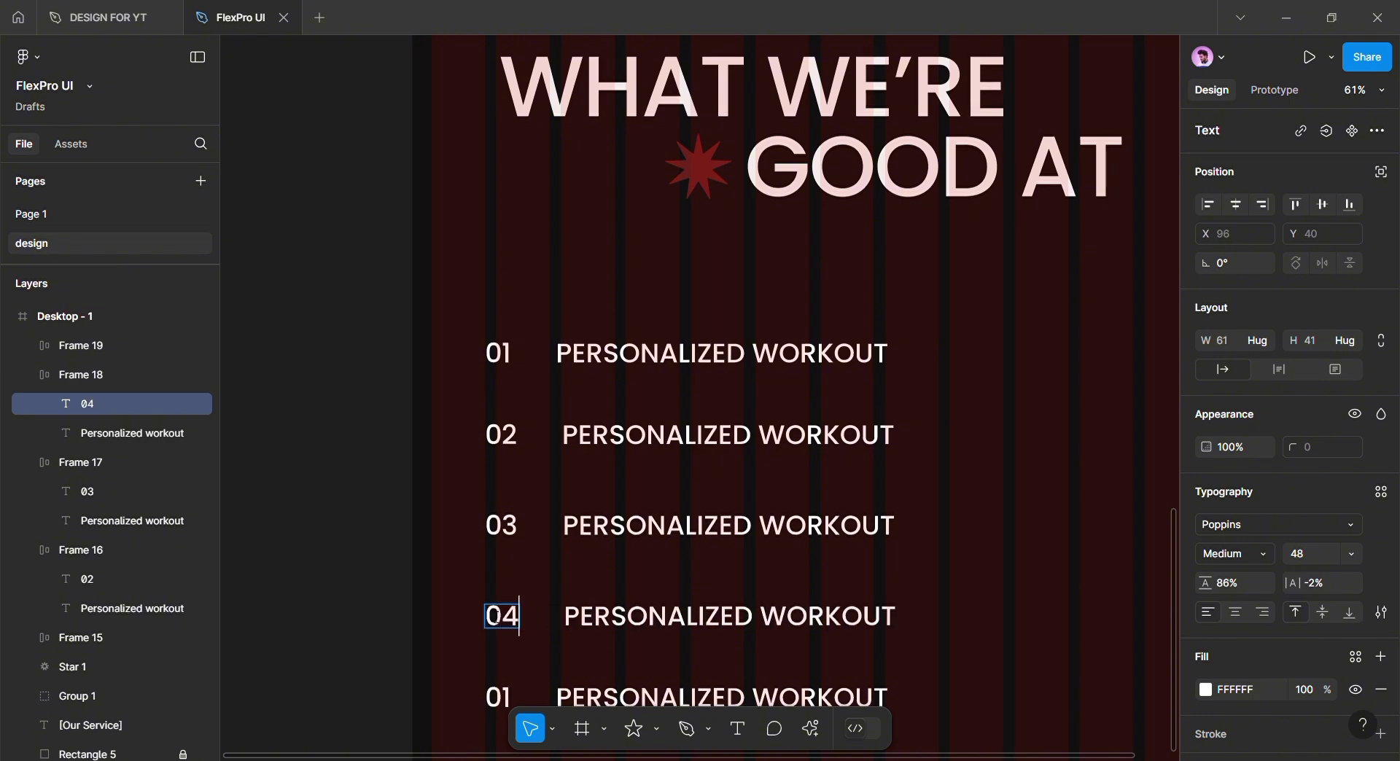
scroll(494, 635, down, 2)
double_click(503, 656)
key(BackSpace)
key(BackSpace)
text(05)
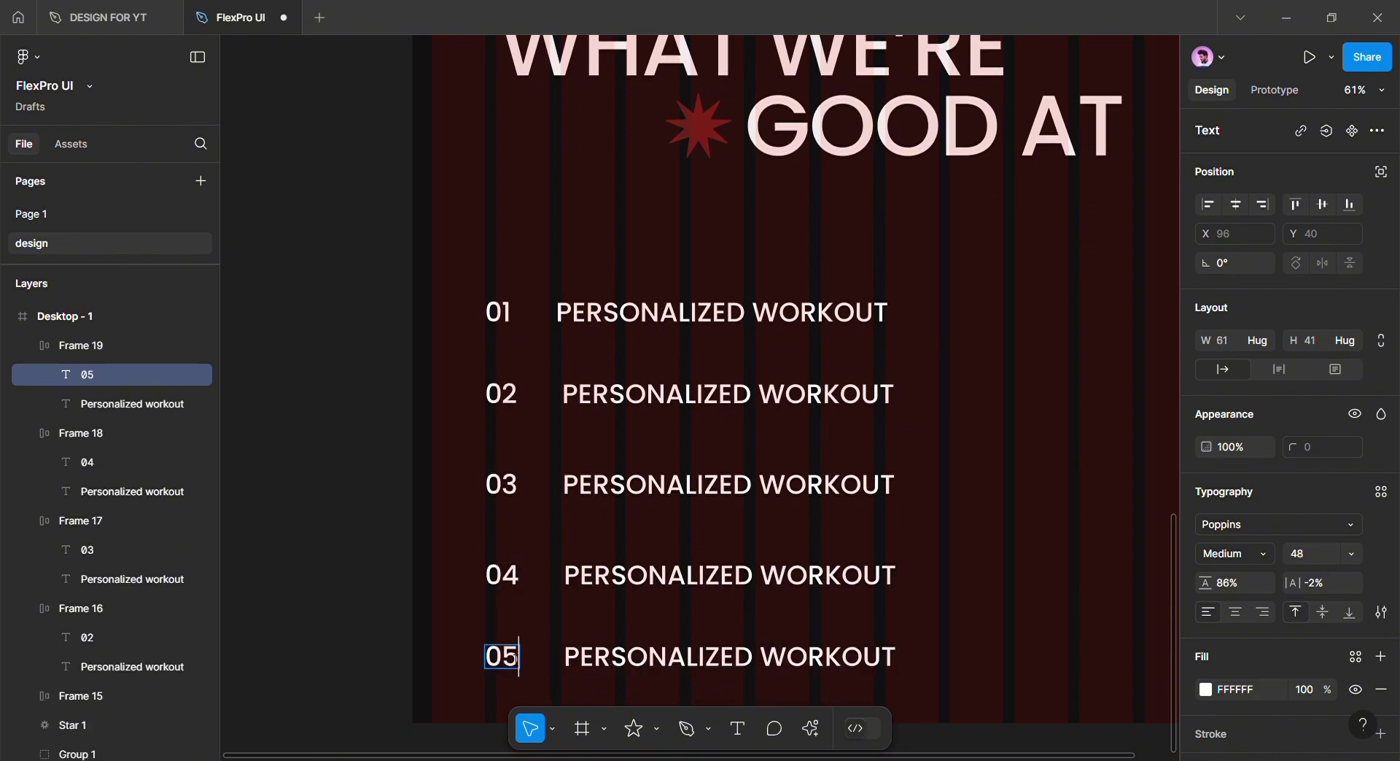
scroll(514, 660, down, 1)
key(Escape)
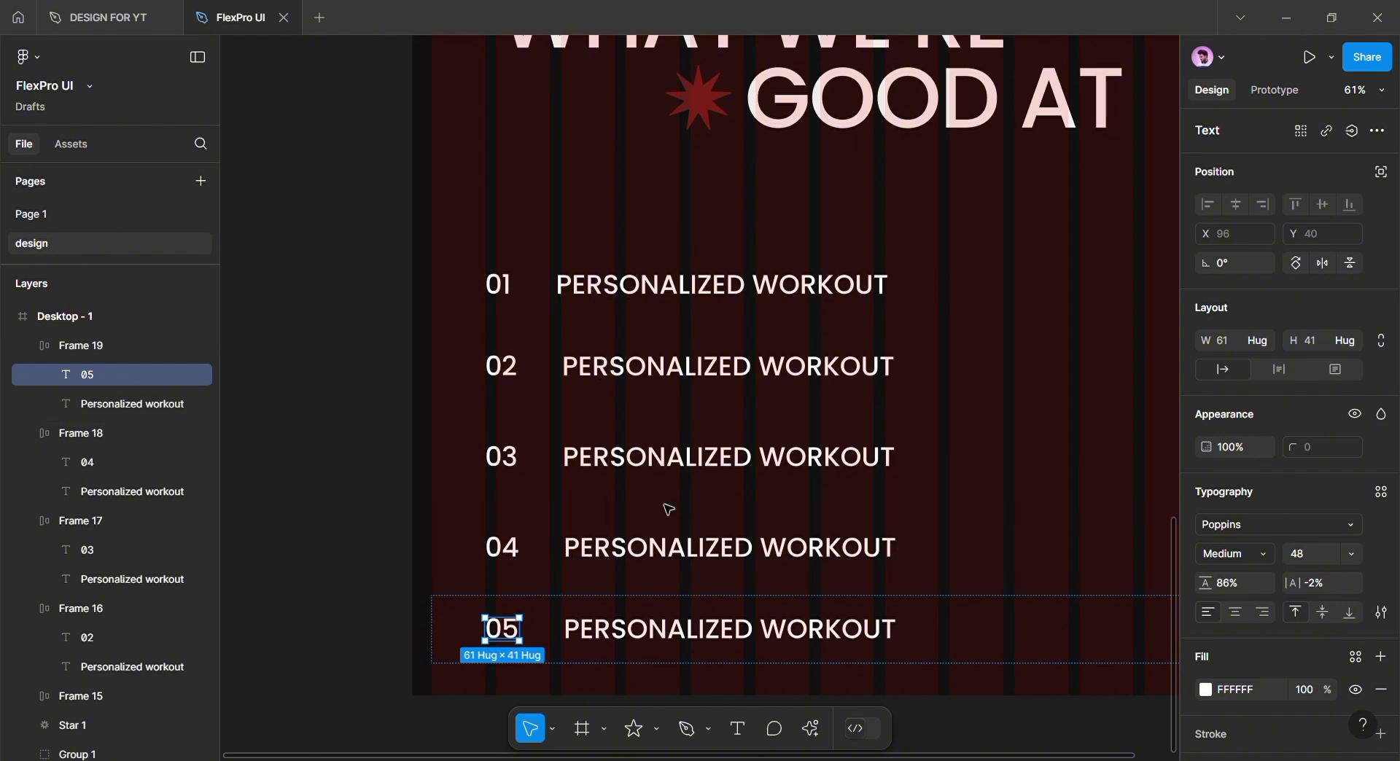
Retitle rows 05 to 02 CONTINUOUS MOTIVATION, INJURY RECOVERY, STRENGTH TRAINING and WEIGHT LOSS
double_click(617, 638)
text(CONTINUOUS MOTIVATION)
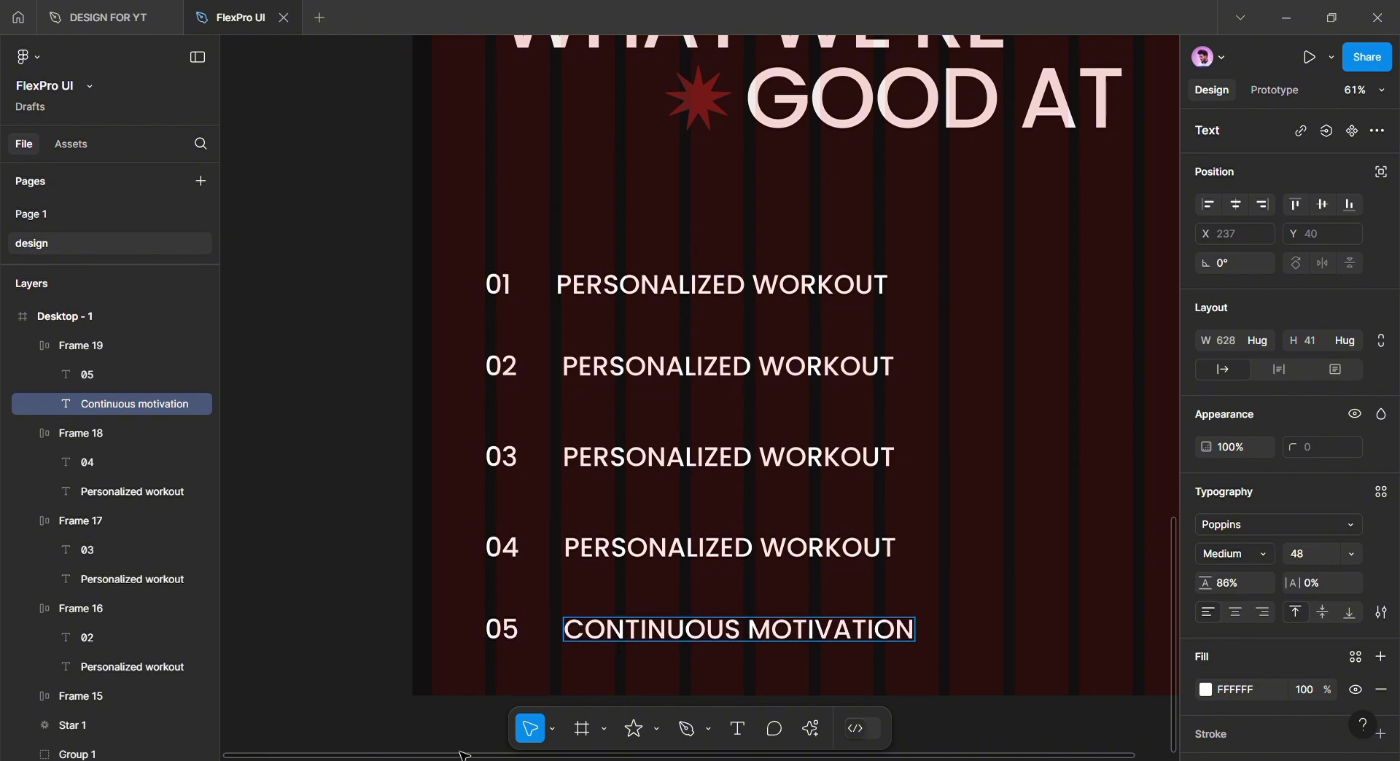
double_click(598, 555)
text(Injury recovery)
double_click(639, 458)
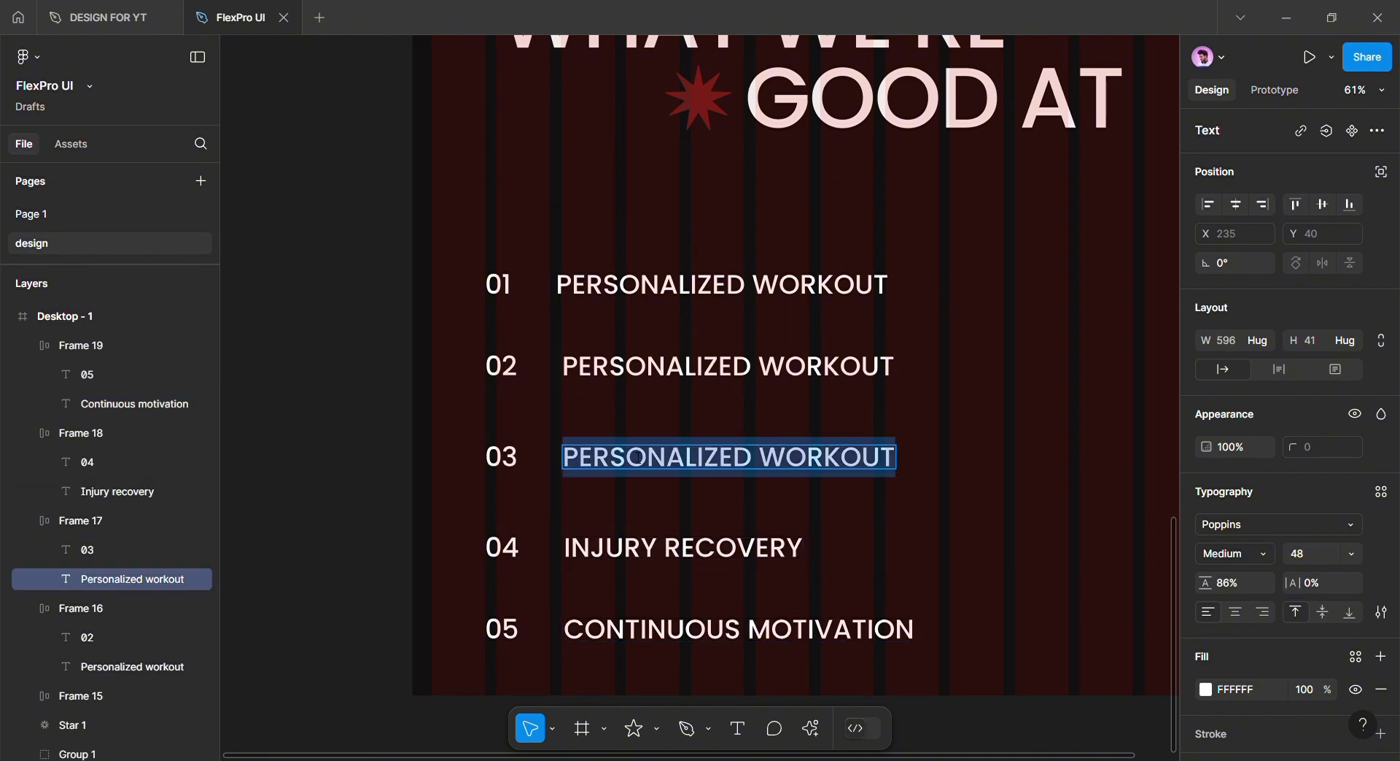
text(Strength training)
double_click(678, 369)
text(WEIGHT LOSS)
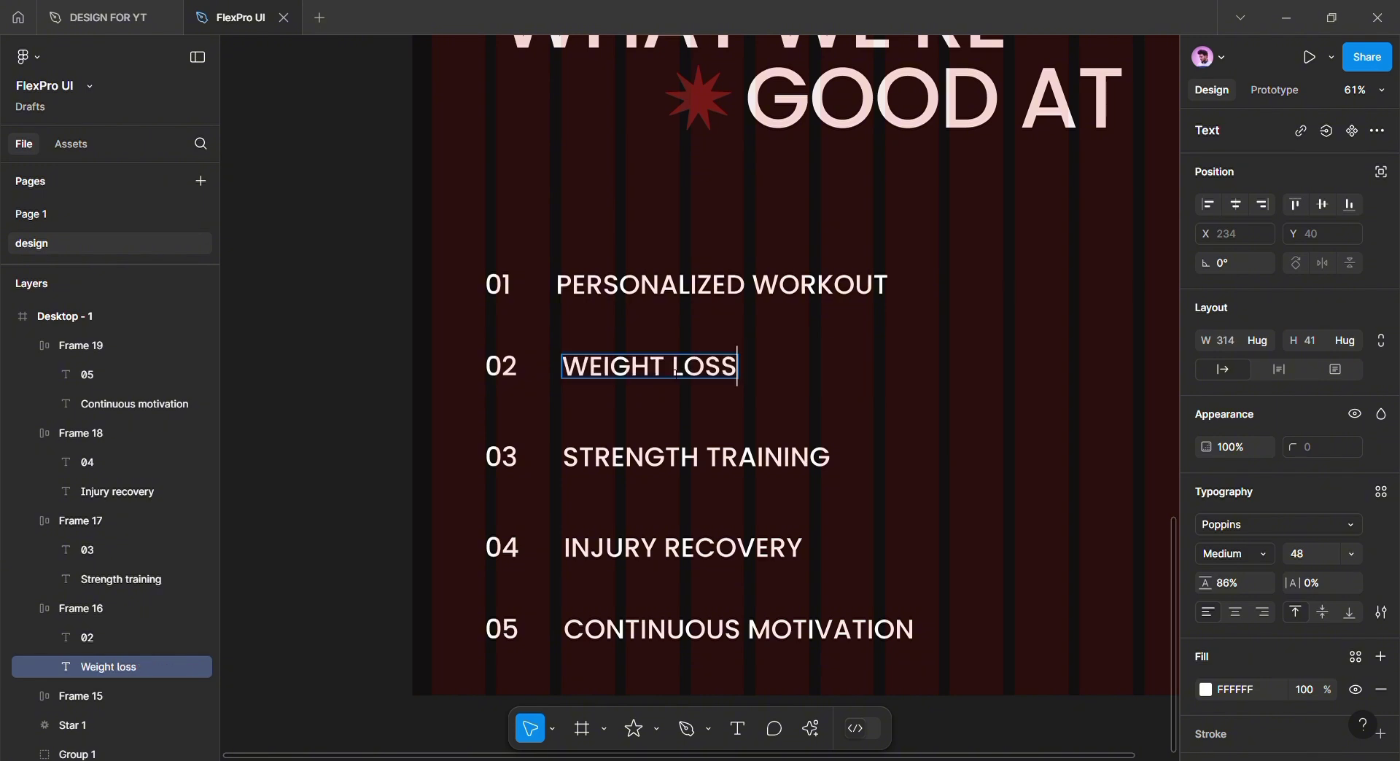
drag(893, 457, 852, 392)
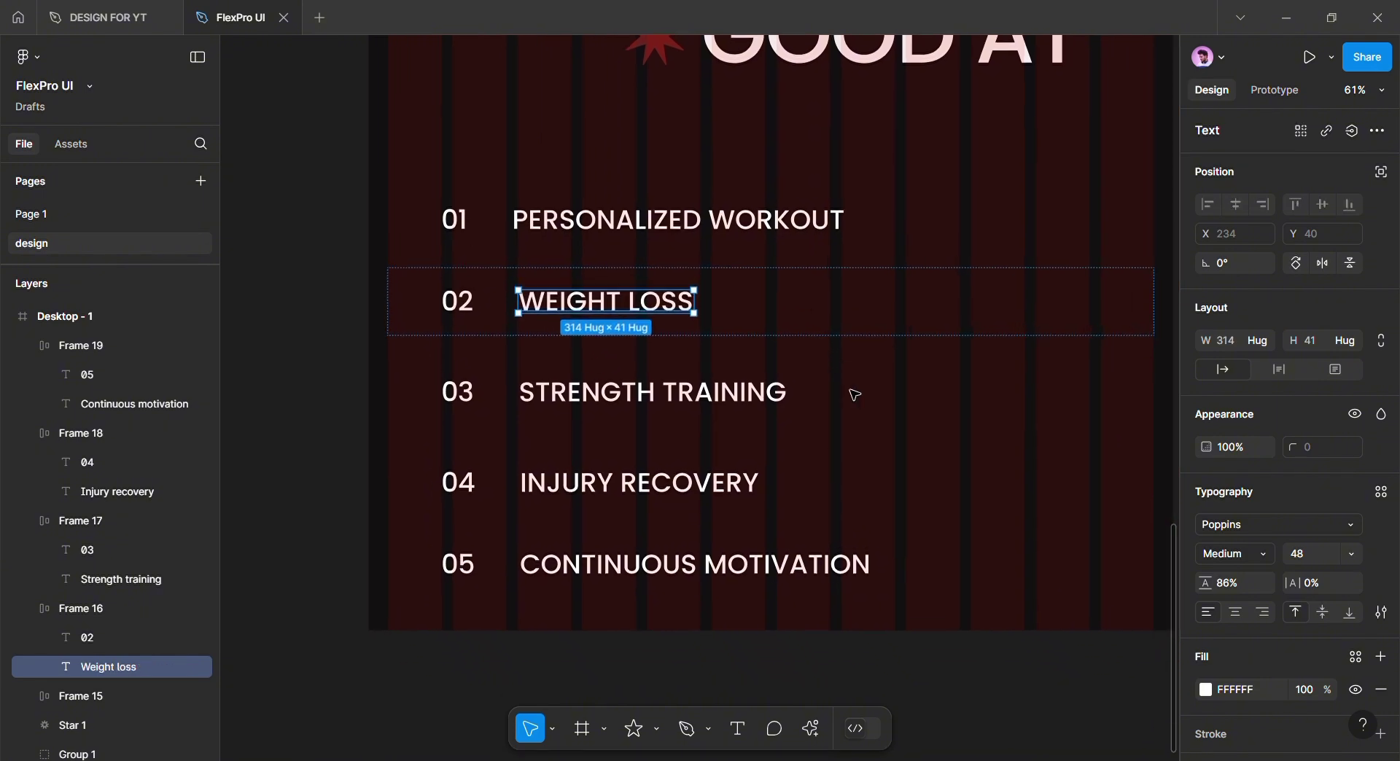
click(870, 638)
Drag the desktop frame's bottom edge down to make the page 4962 tall
scroll(613, 547, up, 1)
ctrl+scroll(611, 543, down, 3)
scroll(554, 185, up, 7)
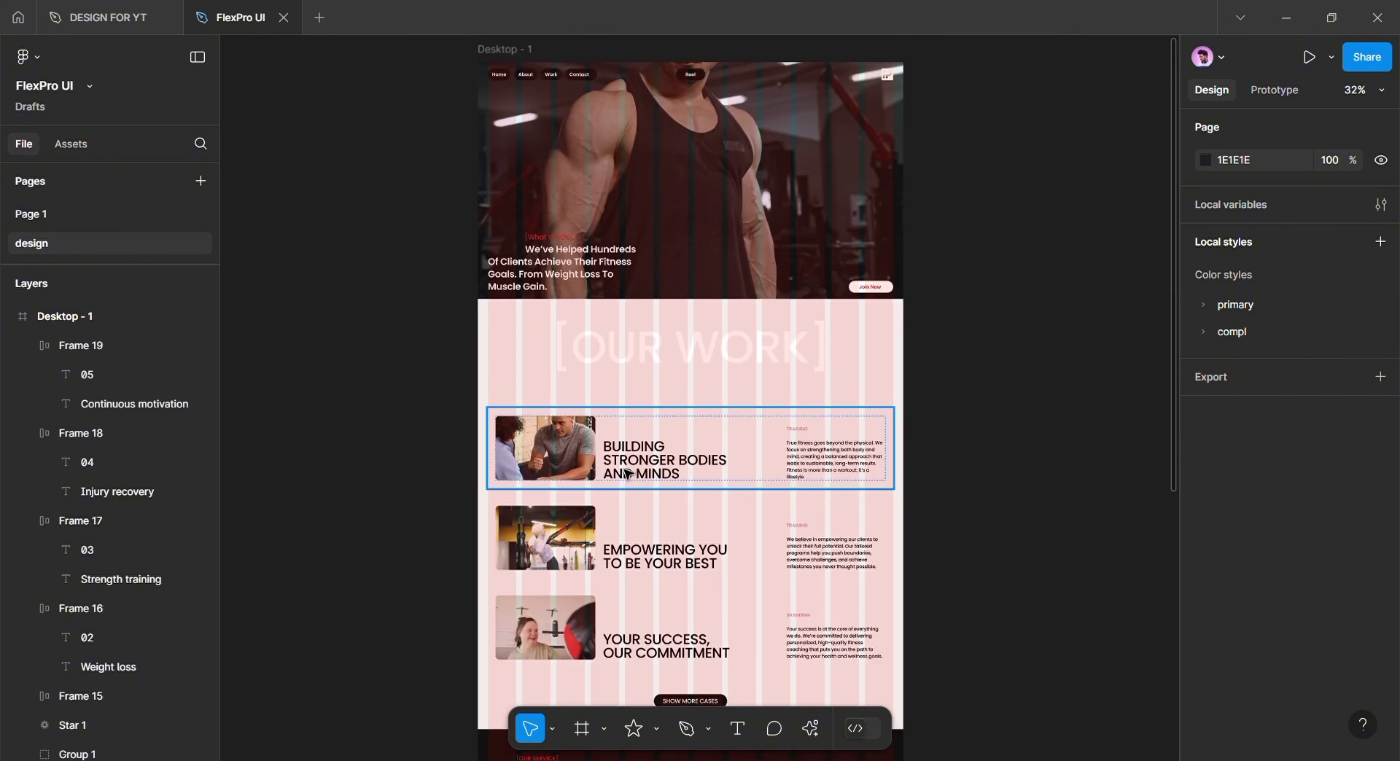
click(554, 184)
scroll(628, 445, down, 10)
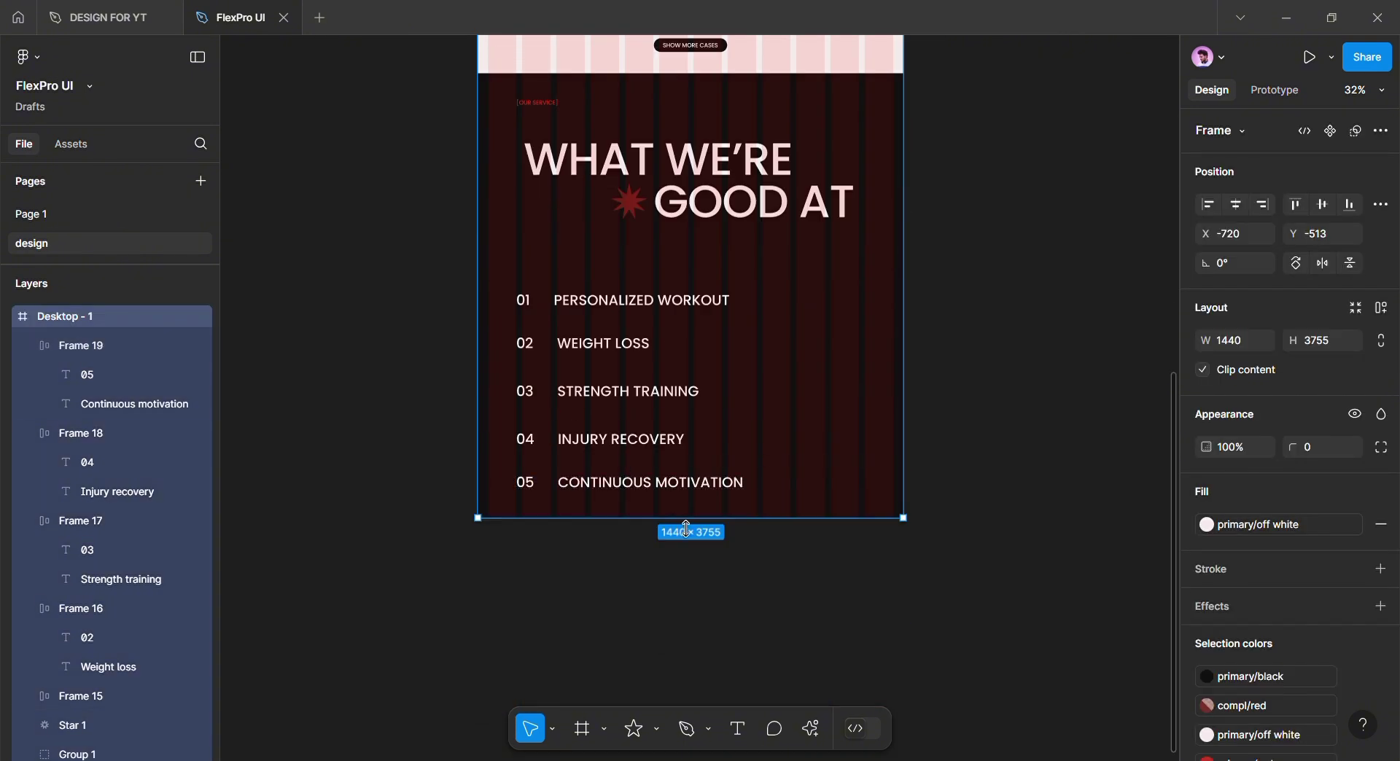
drag(690, 517, 684, 755)
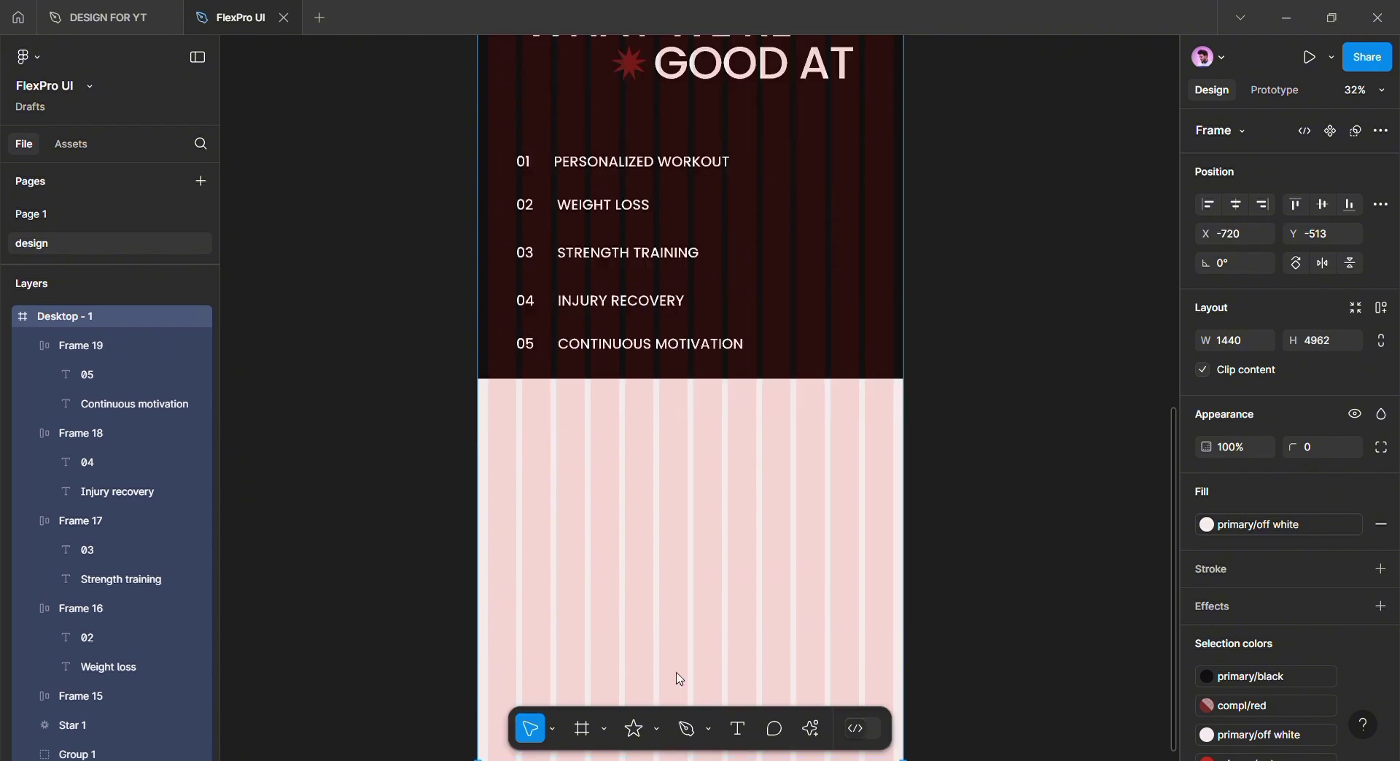
scroll(678, 680, up, 1)
Unlock the dark background rectangle and stretch it down to 1440×1601
click(787, 440)
click(22, 434)
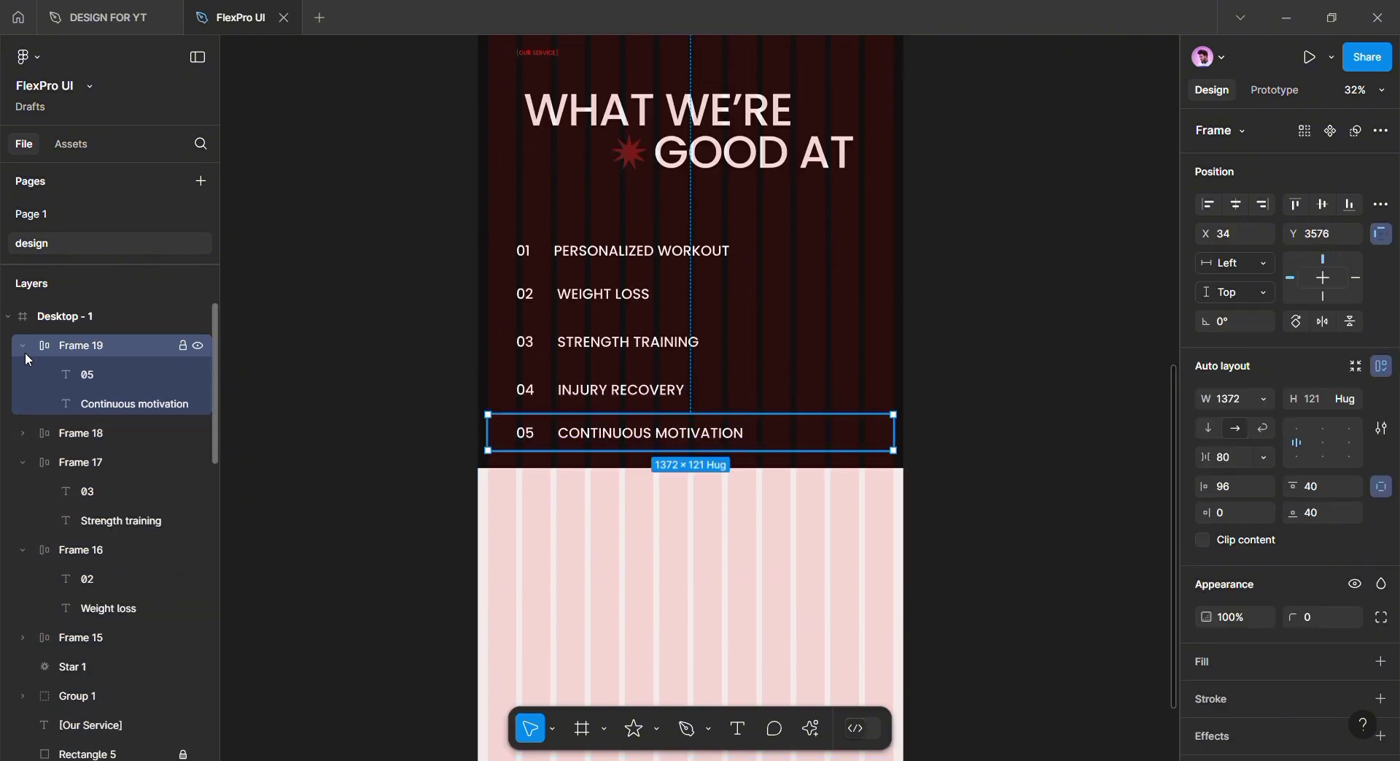
click(23, 346)
click(24, 404)
click(24, 433)
click(182, 579)
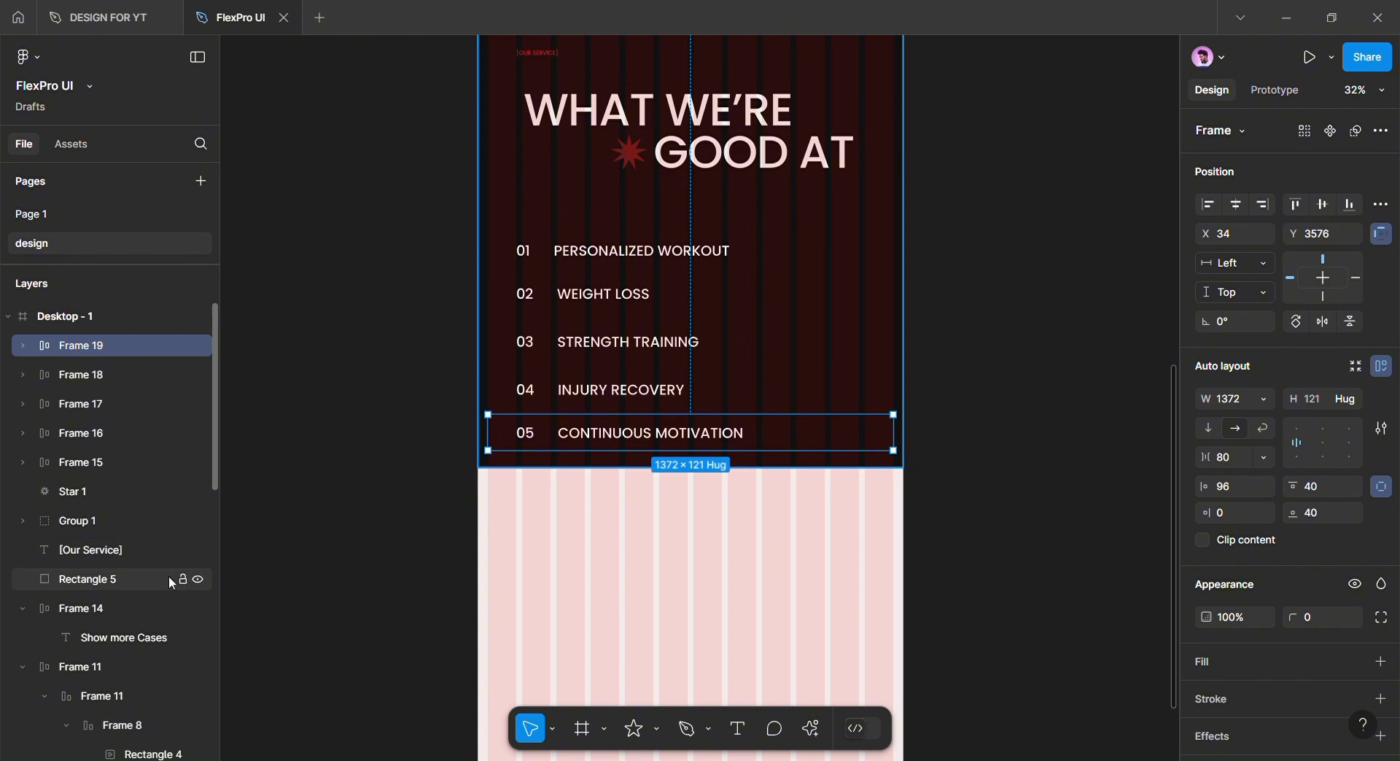
click(645, 465)
drag(660, 479, 660, 515)
key(Escape)
scroll(658, 541, up, 5)
ctrl+scroll(722, 299, up, 3)
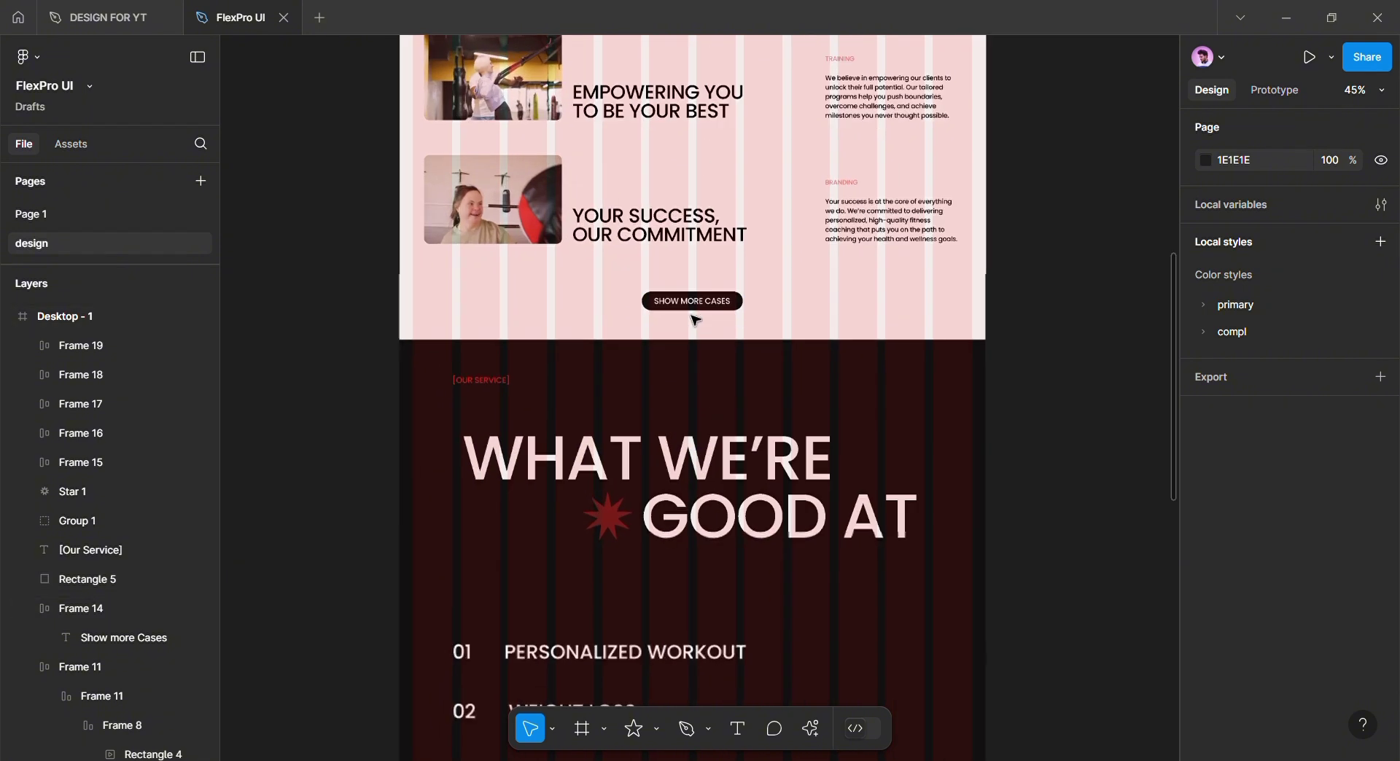
Copy the Show More Cases button below the services list with a primary/off white fill
click(724, 288)
drag(730, 298, 731, 474)
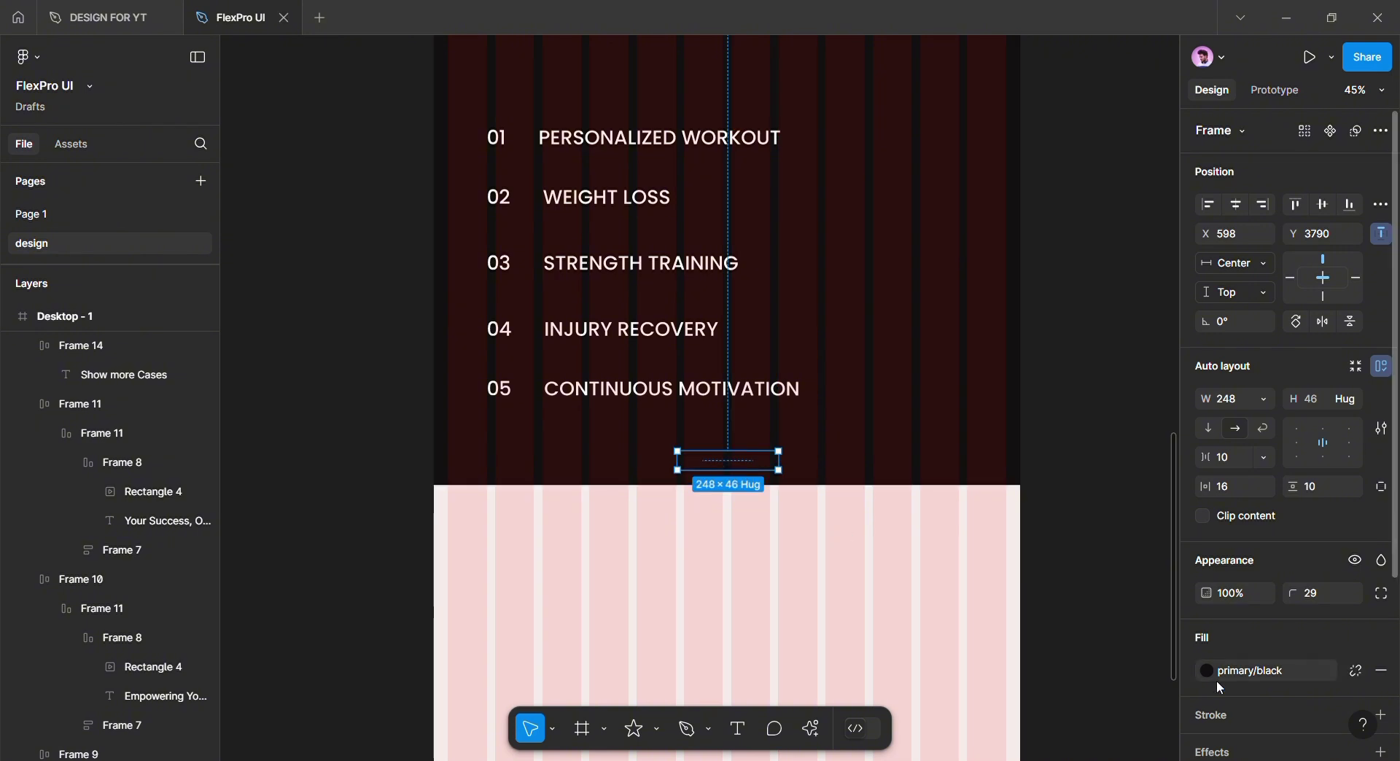
click(1253, 671)
click(1010, 662)
double_click(756, 467)
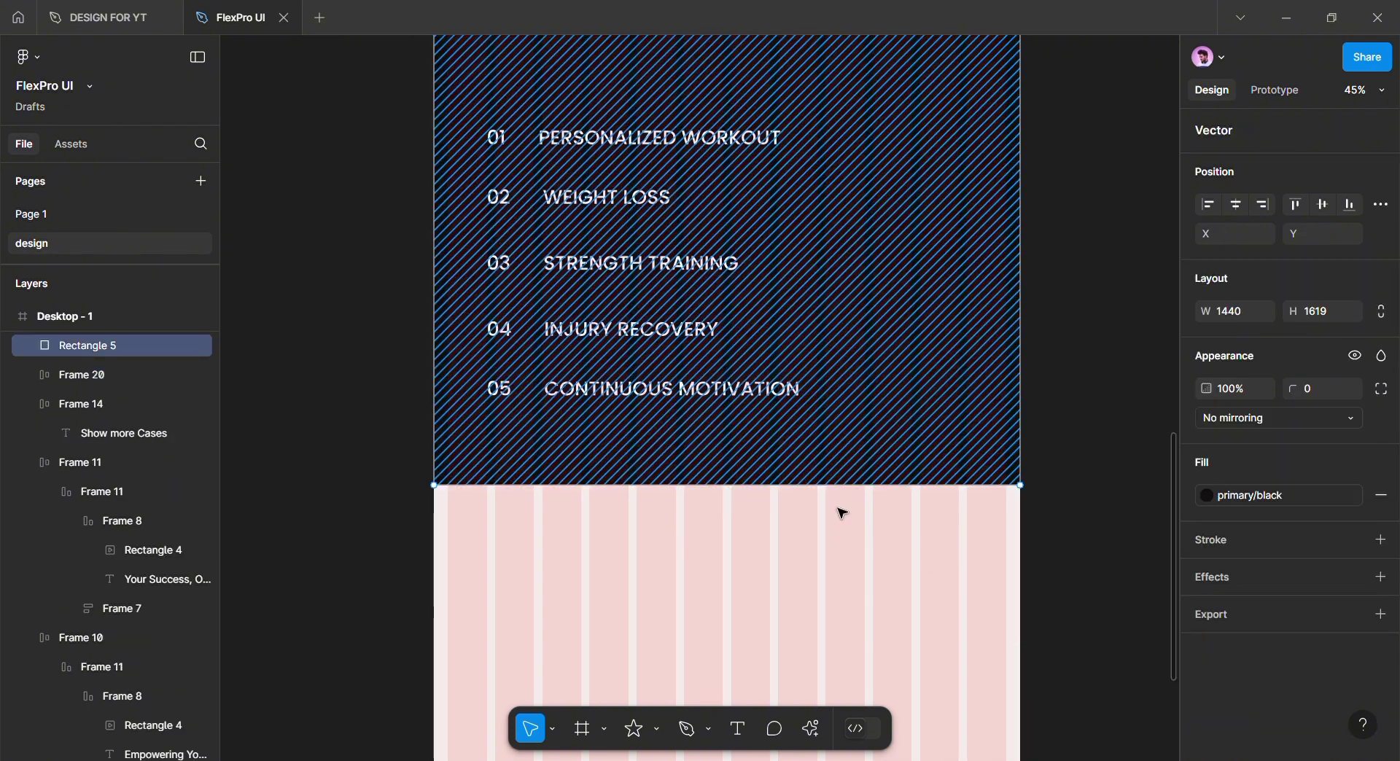
scroll(130, 379, up, 5)
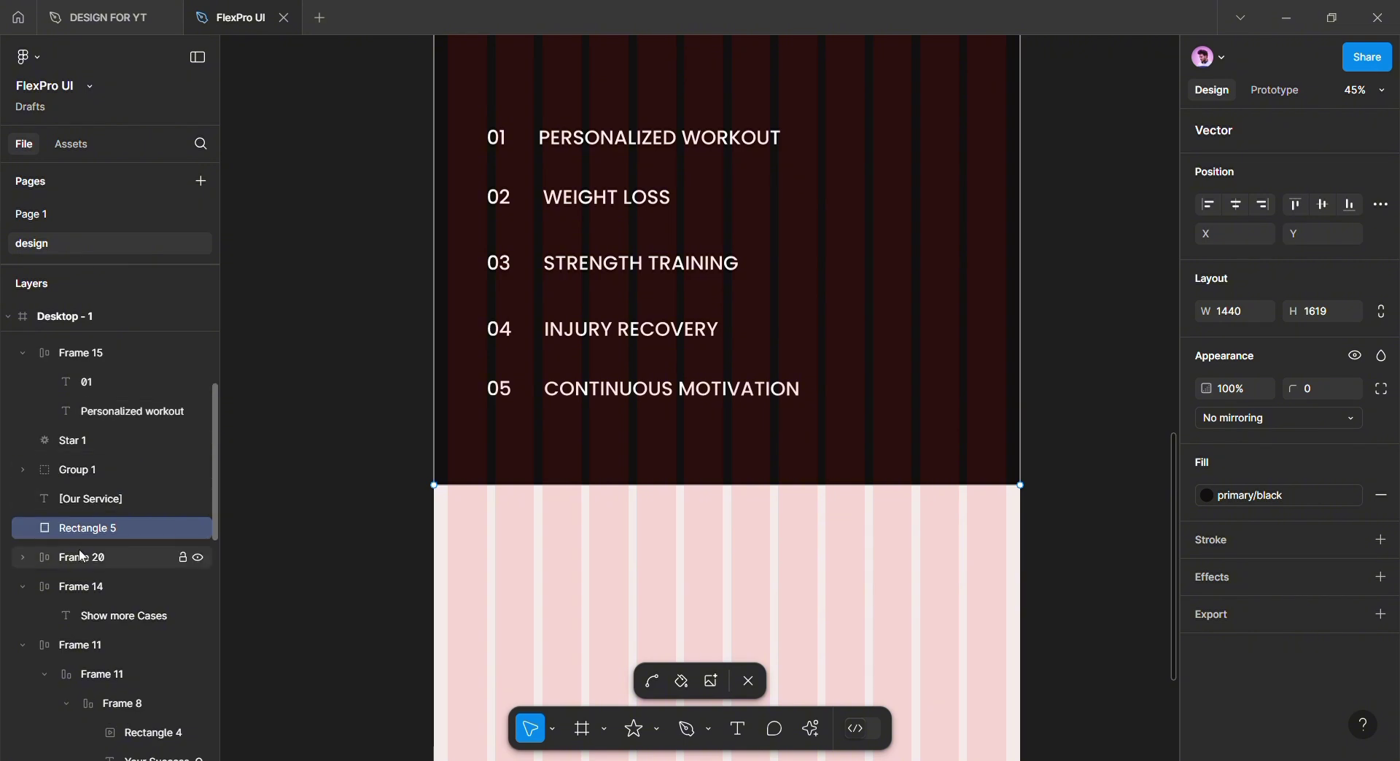
Move Frame 20 above the dark background rectangle in the layer order
click(111, 620)
click(22, 587)
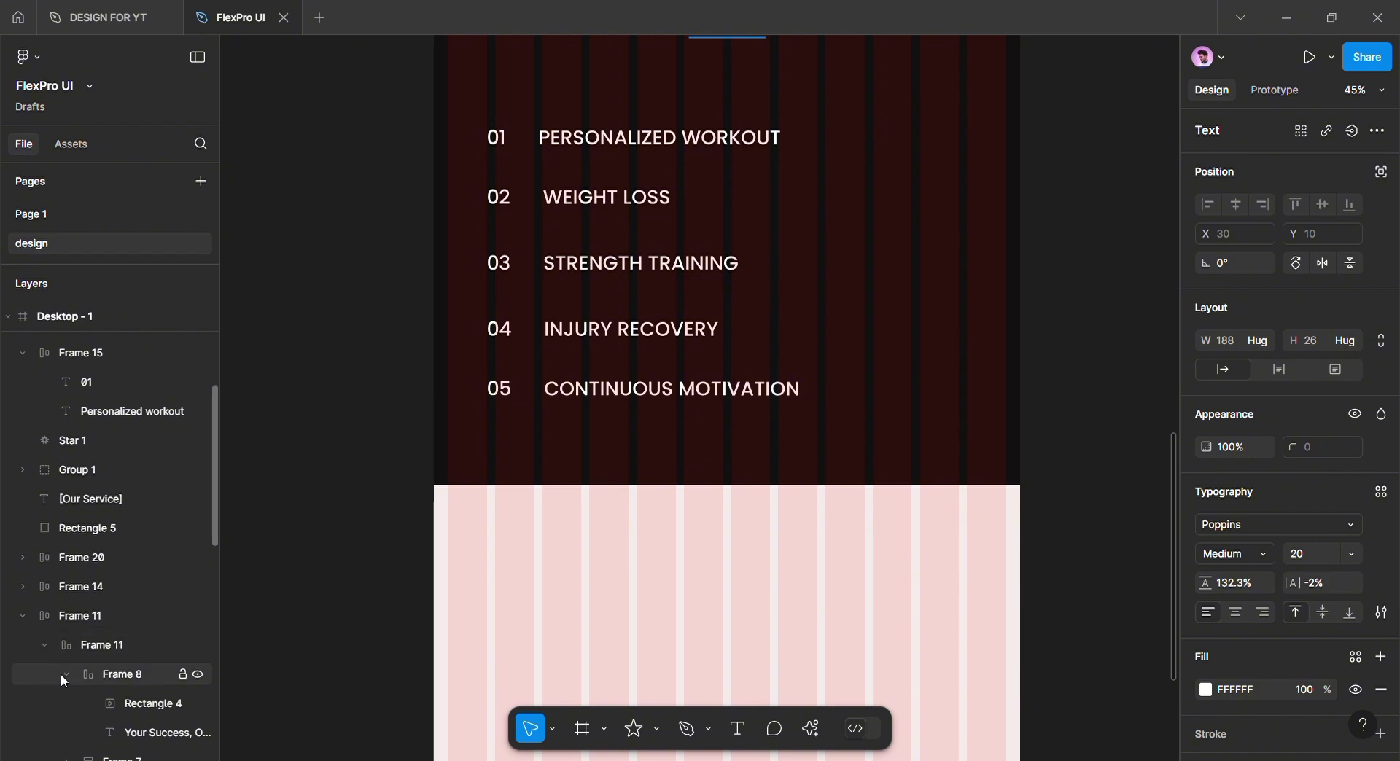
click(44, 645)
click(25, 615)
click(43, 675)
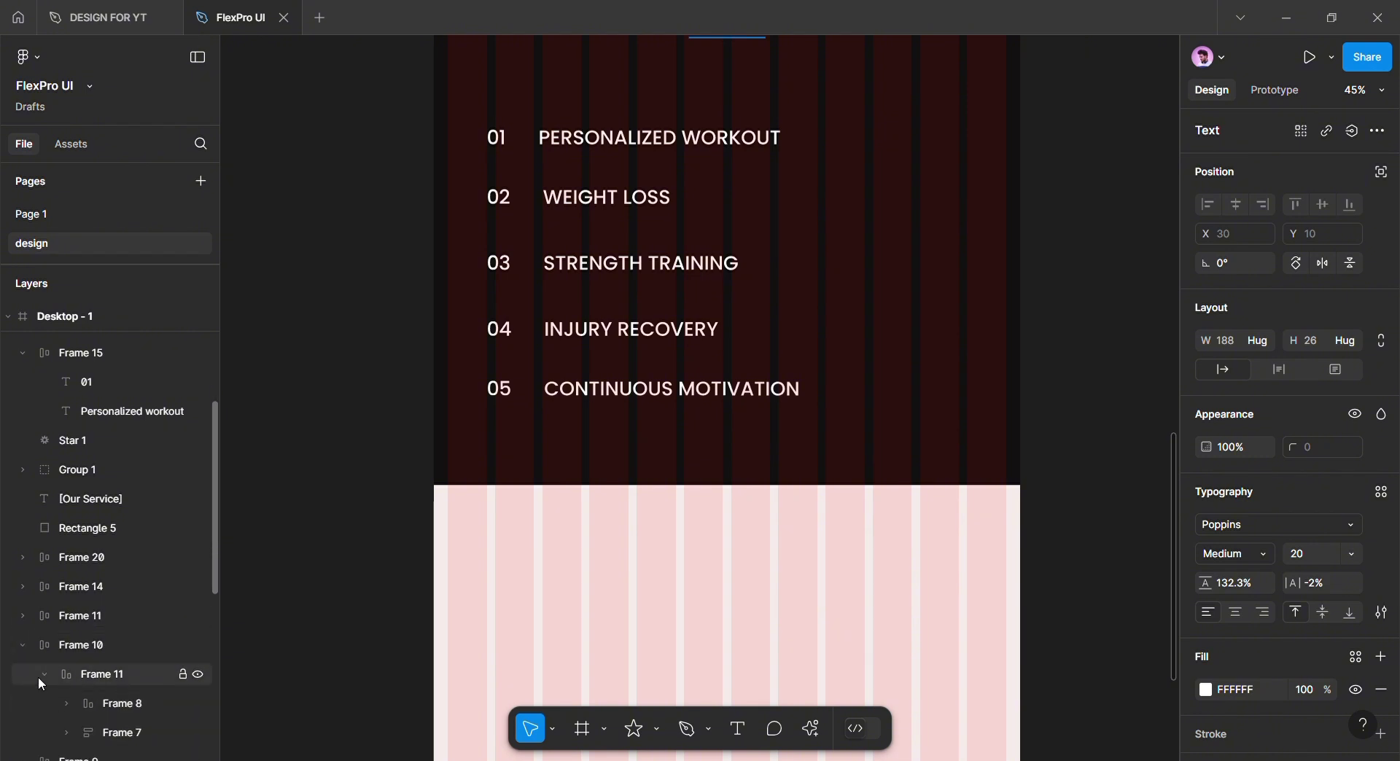
click(24, 645)
scroll(181, 628, up, 2)
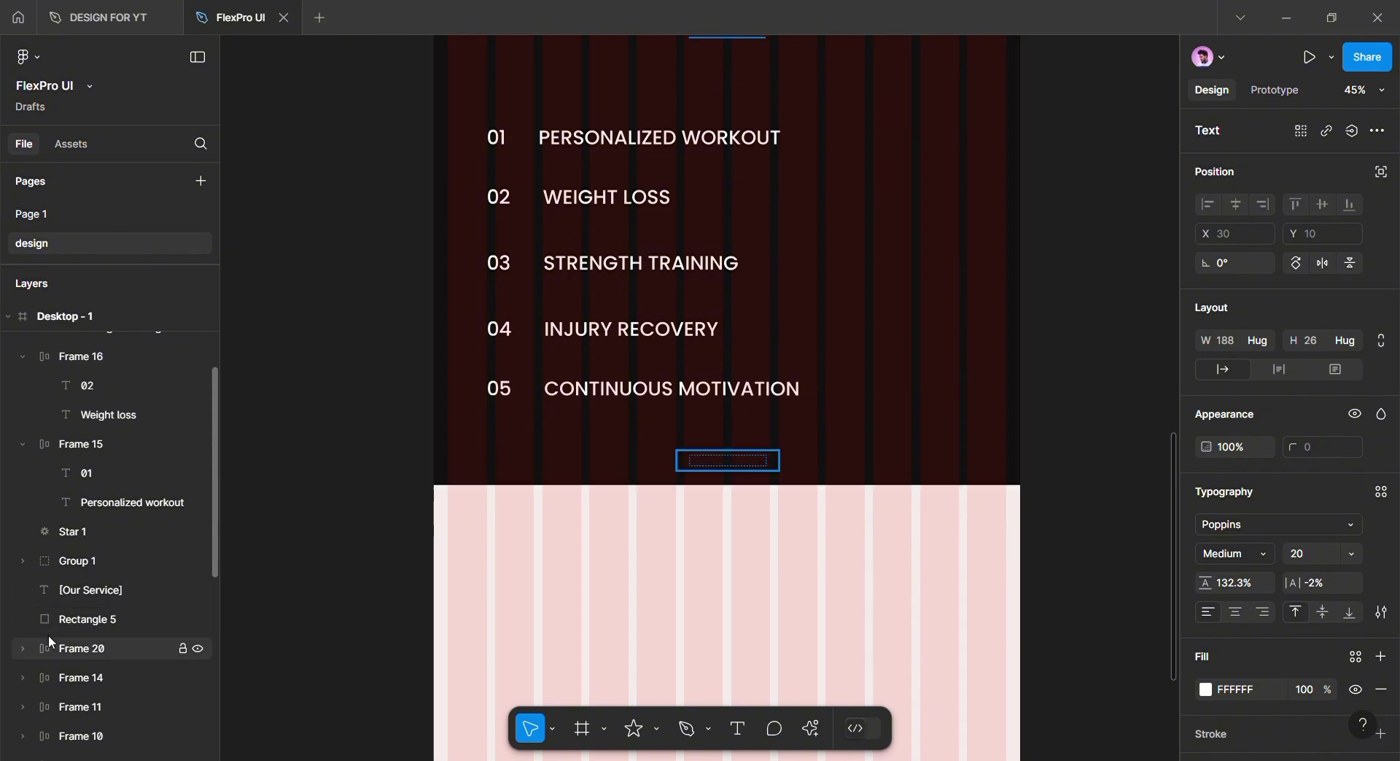
drag(62, 660, 72, 610)
Colour the new button's label text 1B1B1B
double_click(744, 473)
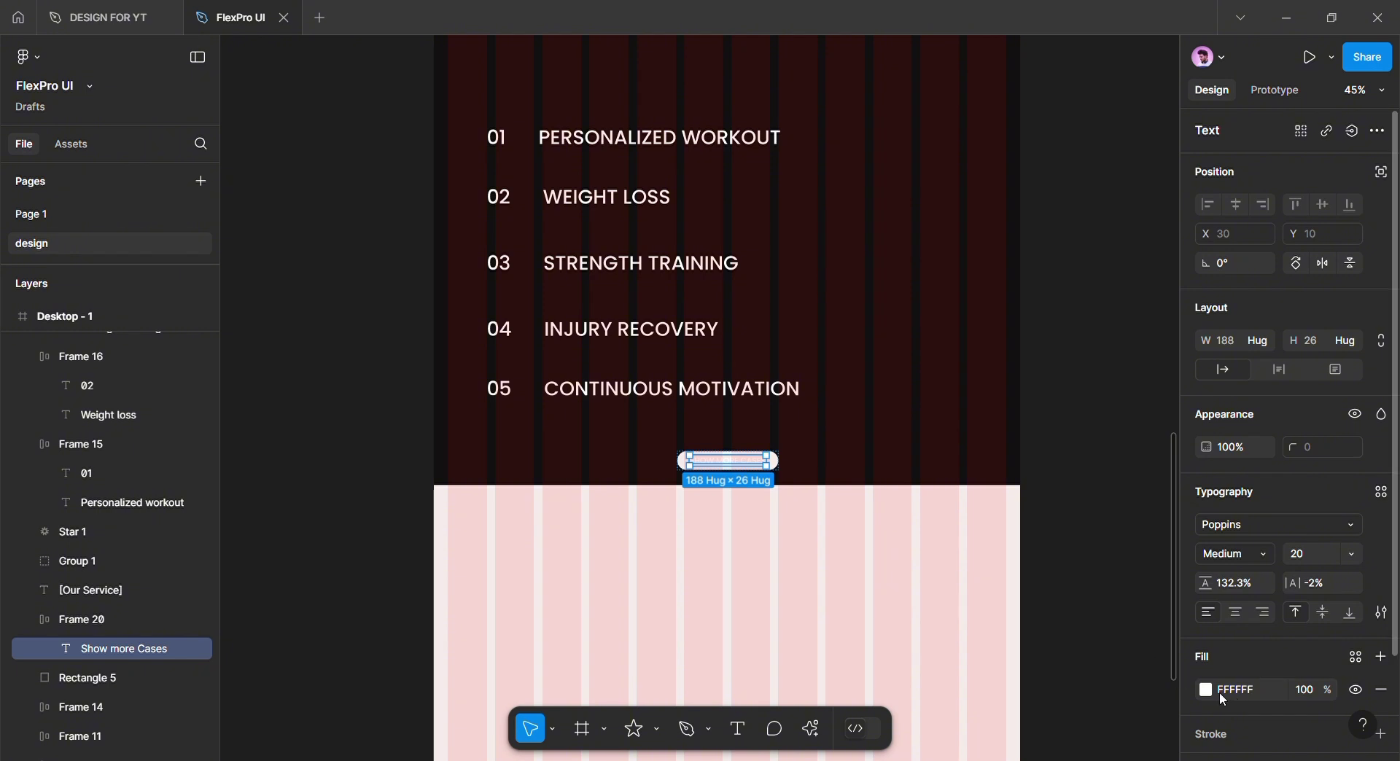
click(1206, 689)
drag(1055, 511, 955, 511)
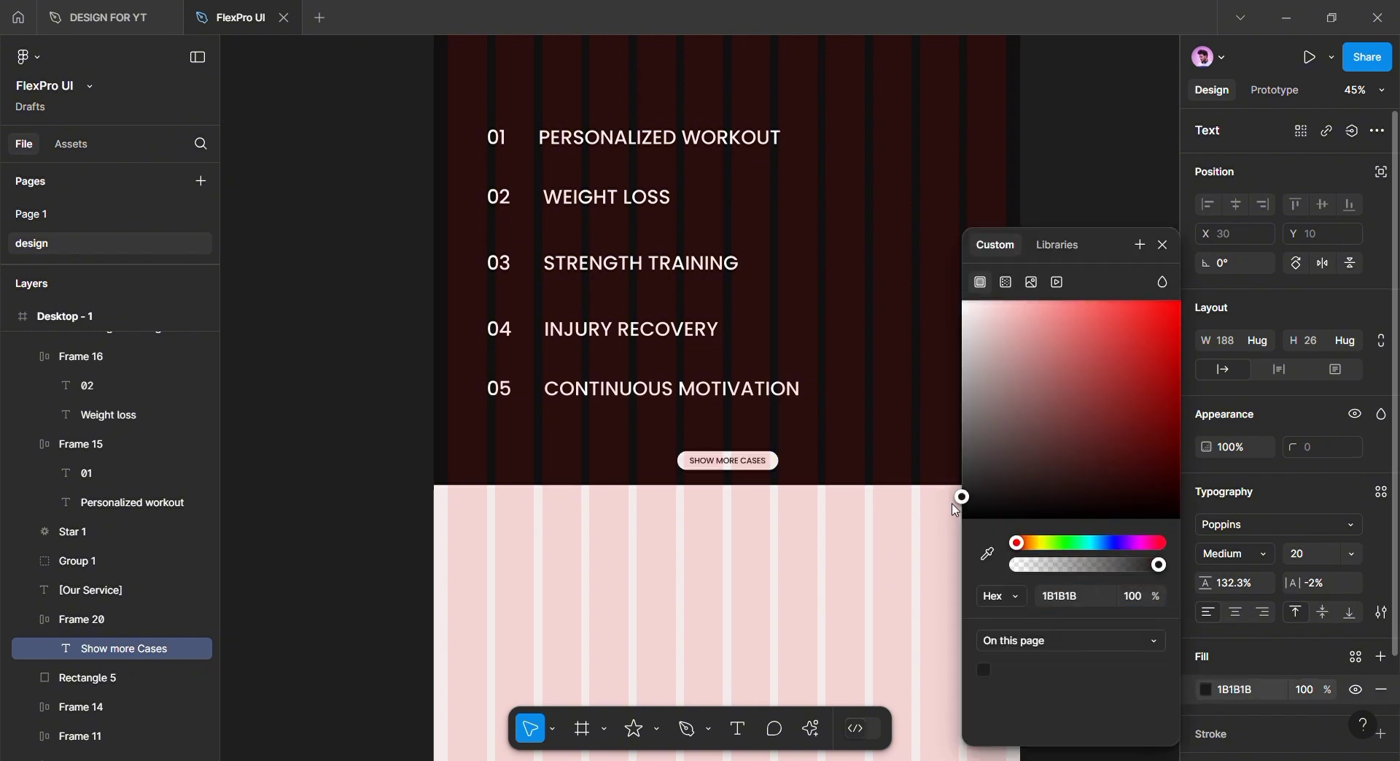
Apply the primary/black colour style to the button label and retitle it ABOUT US
click(1355, 657)
click(1012, 636)
scroll(646, 485, up, 5)
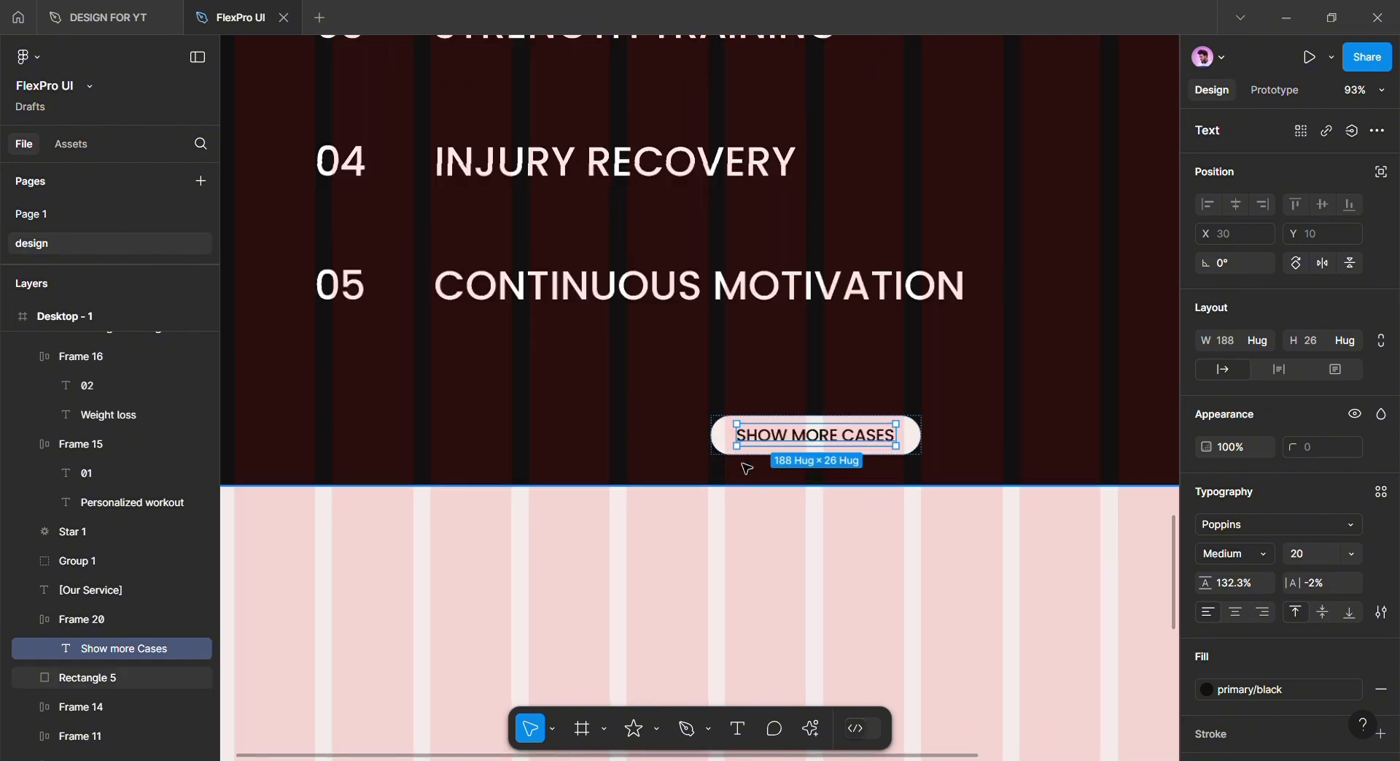
scroll(745, 468, up, 3)
double_click(788, 437)
text(Abo)
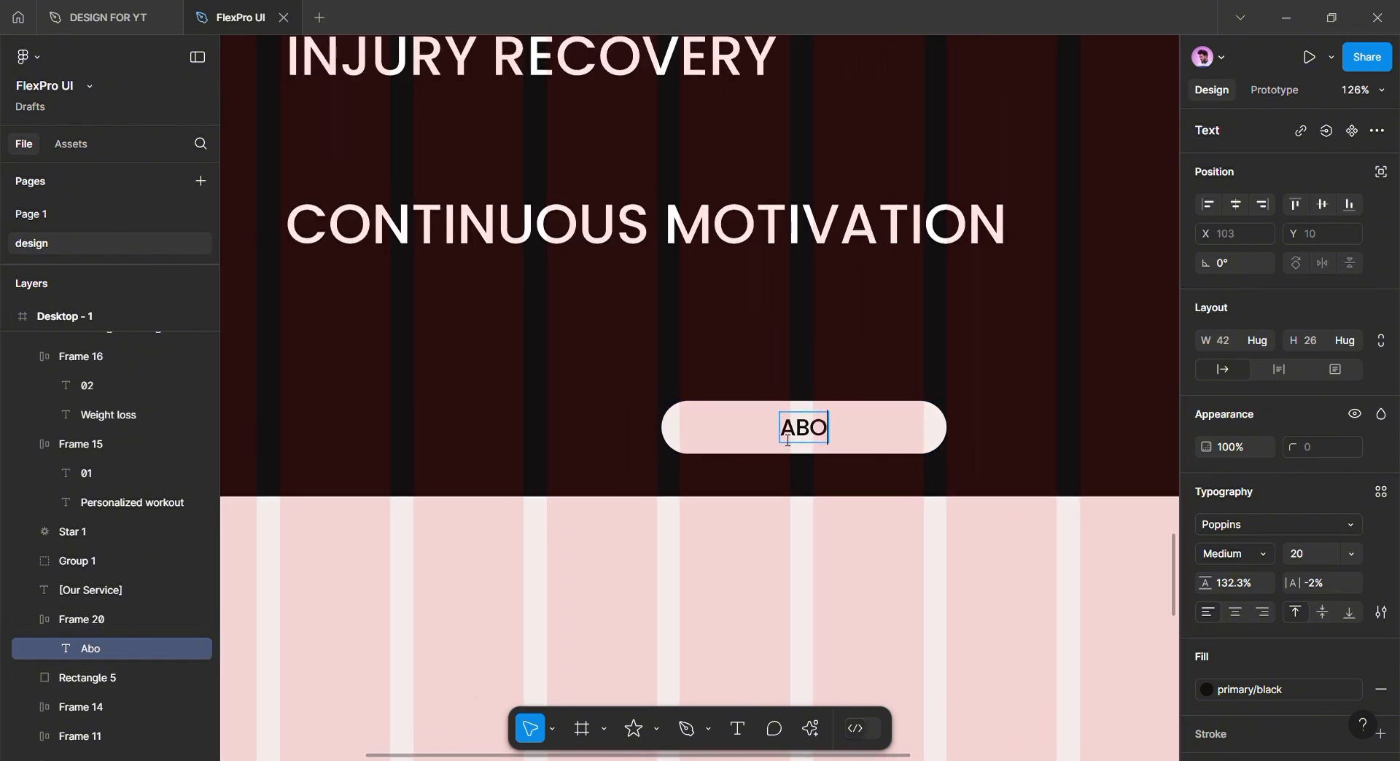
click(817, 525)
Narrow the ABOUT US button to 157 px and centre it horizontally in the section
click(942, 441)
drag(947, 445, 857, 447)
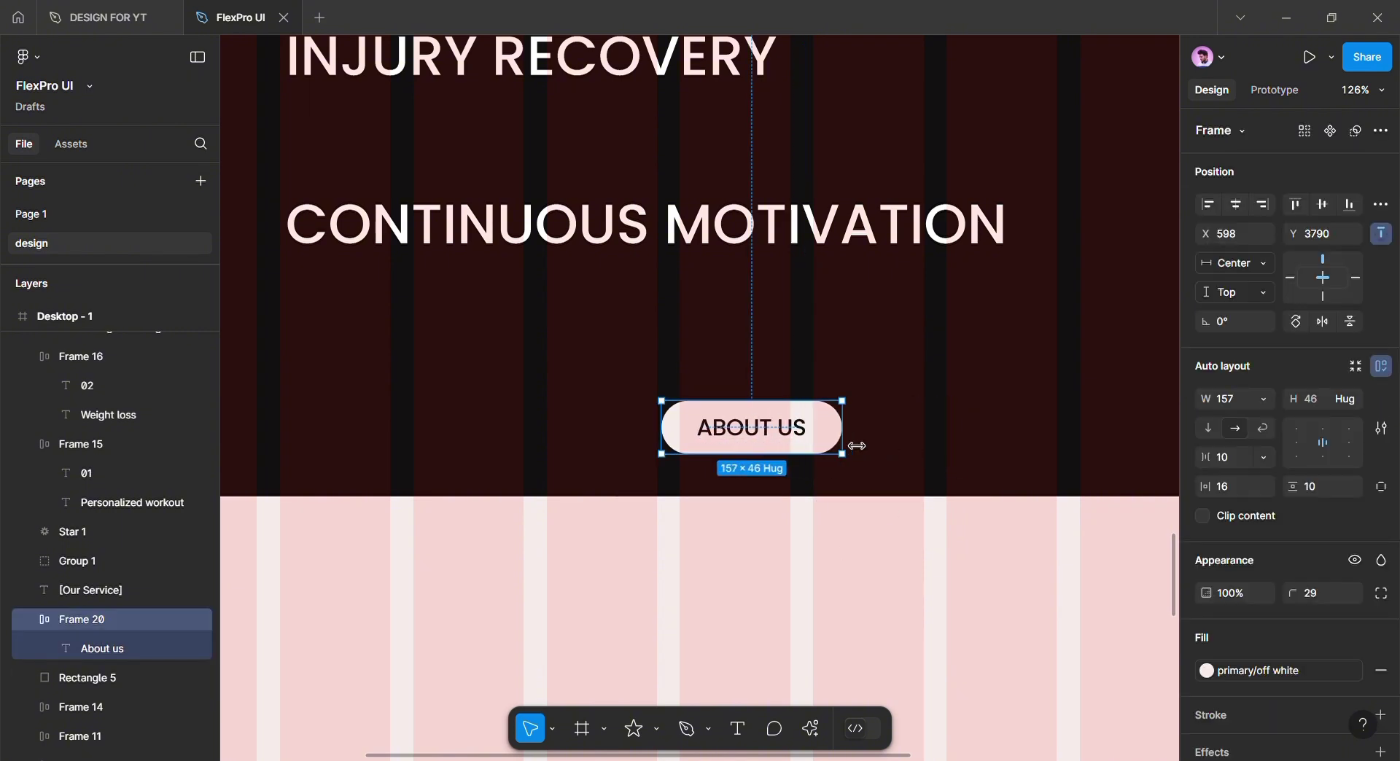
click(809, 541)
click(762, 437)
click(1234, 206)
drag(1012, 425, 1028, 421)
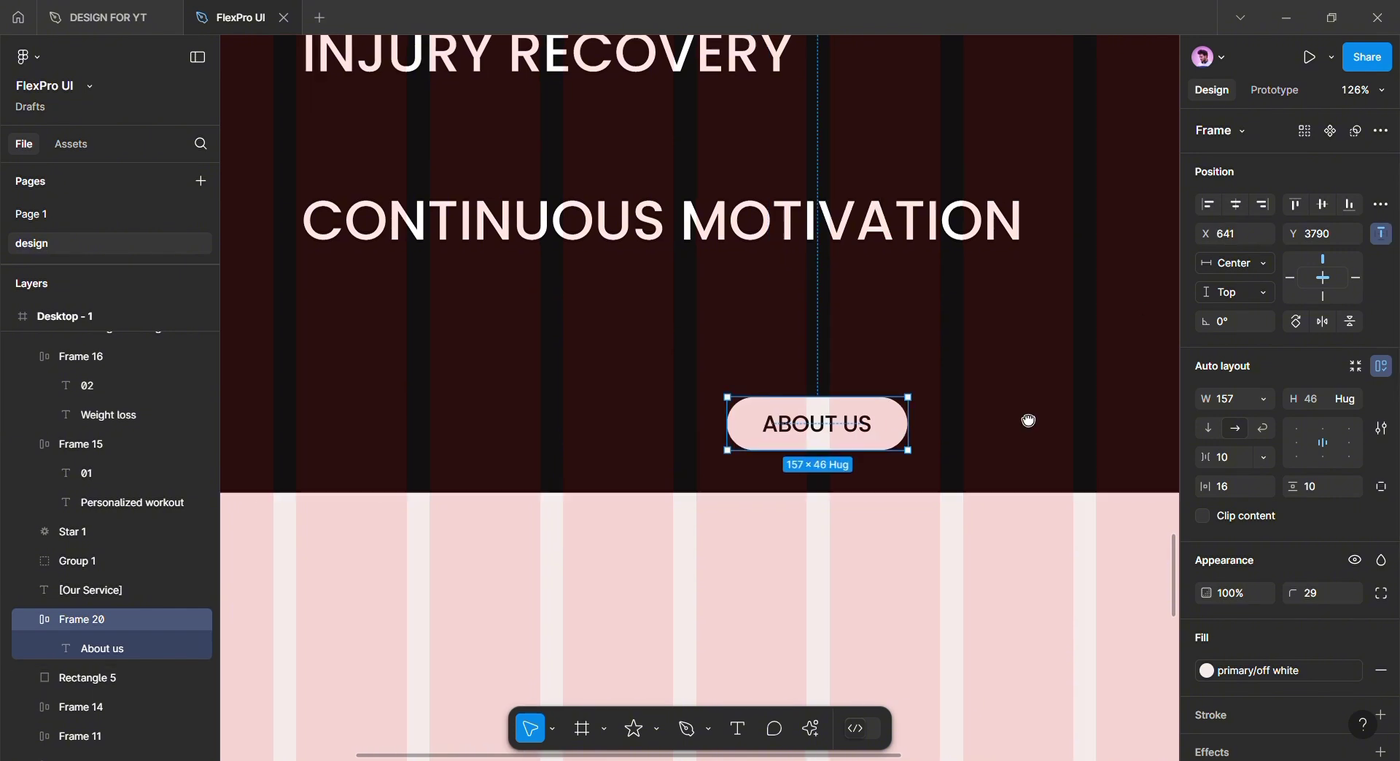
scroll(1029, 421, down, 6)
Extend the dark services background down to 1699 and check spacing around the button
click(912, 434)
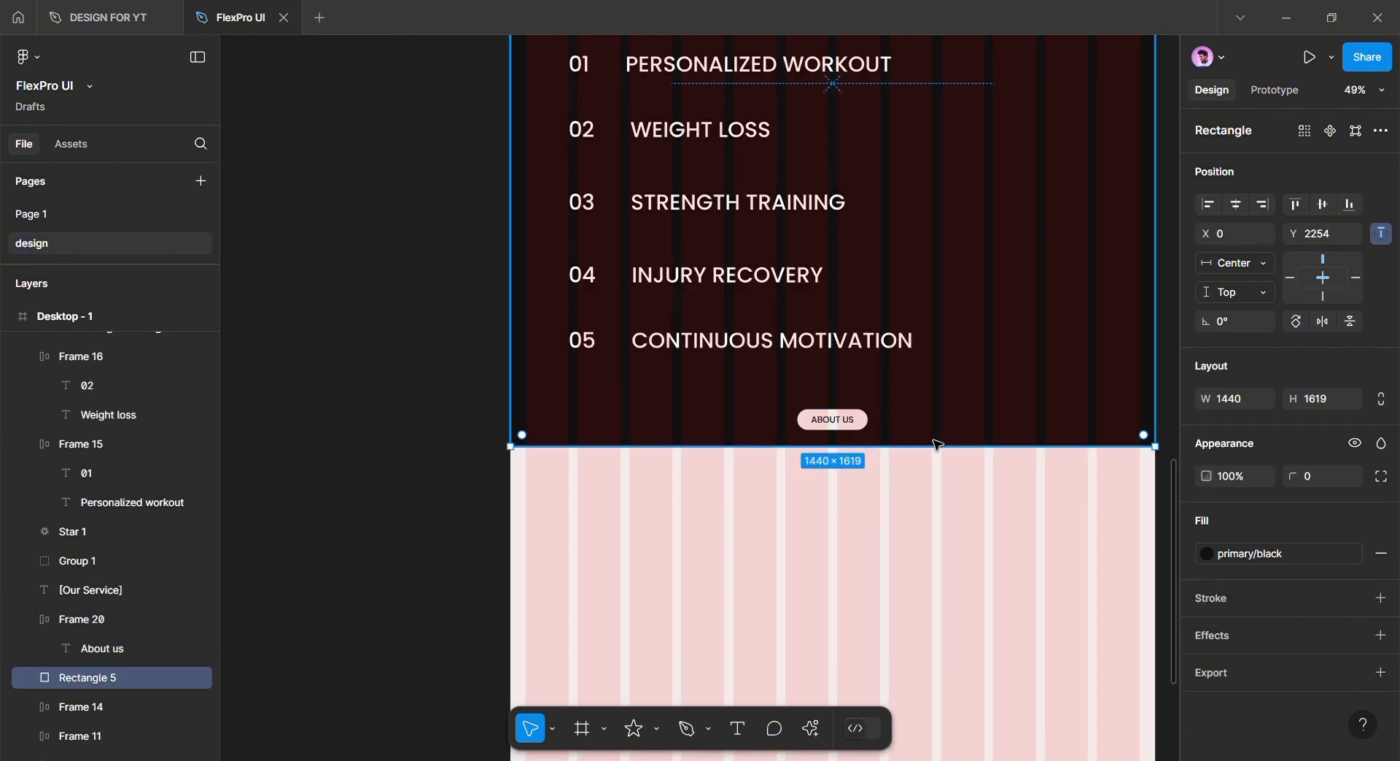
drag(937, 445, 938, 484)
click(841, 426)
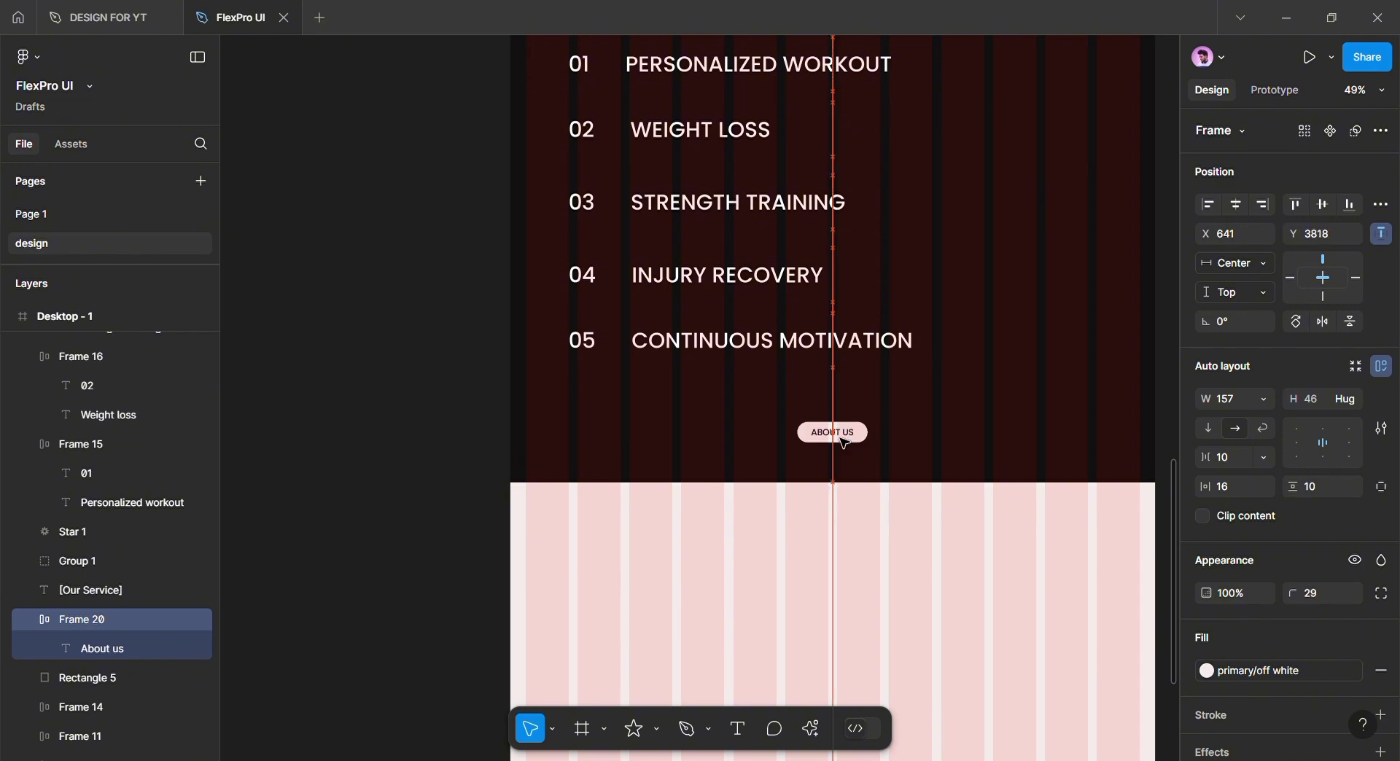
click(848, 561)
click(907, 469)
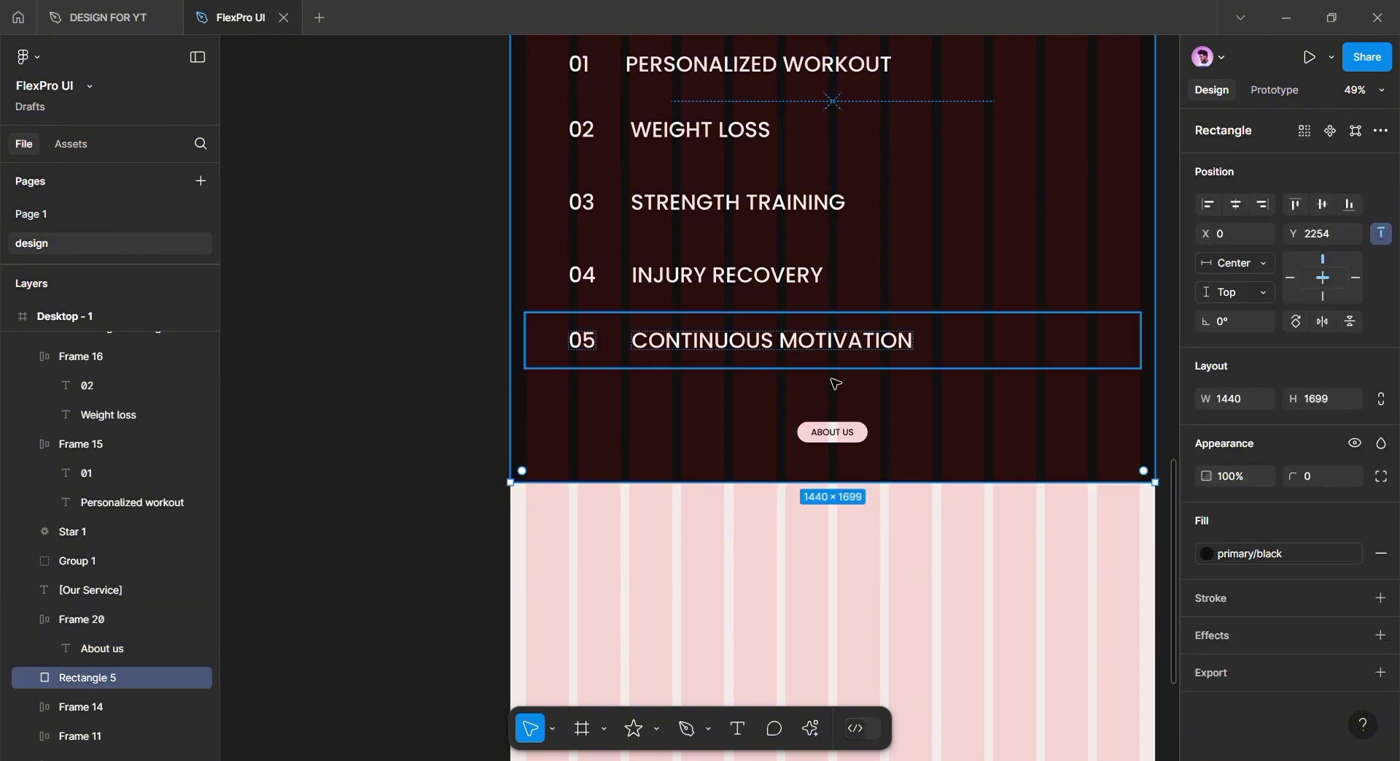
click(843, 436)
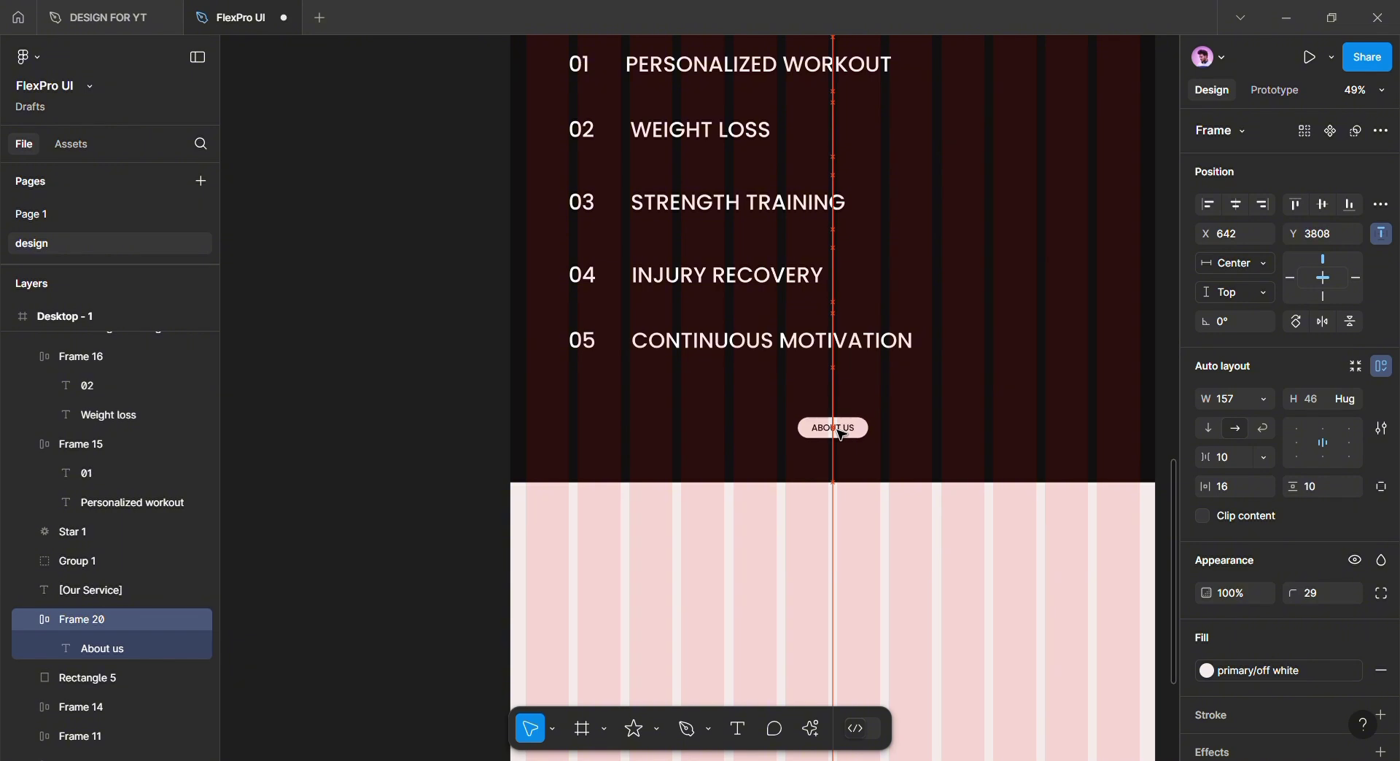
key(alt)
click(832, 545)
scroll(830, 546, down, 3)
Place a size-48 text box in the pink section and paste the mission paragraph
scroll(831, 547, up, 1)
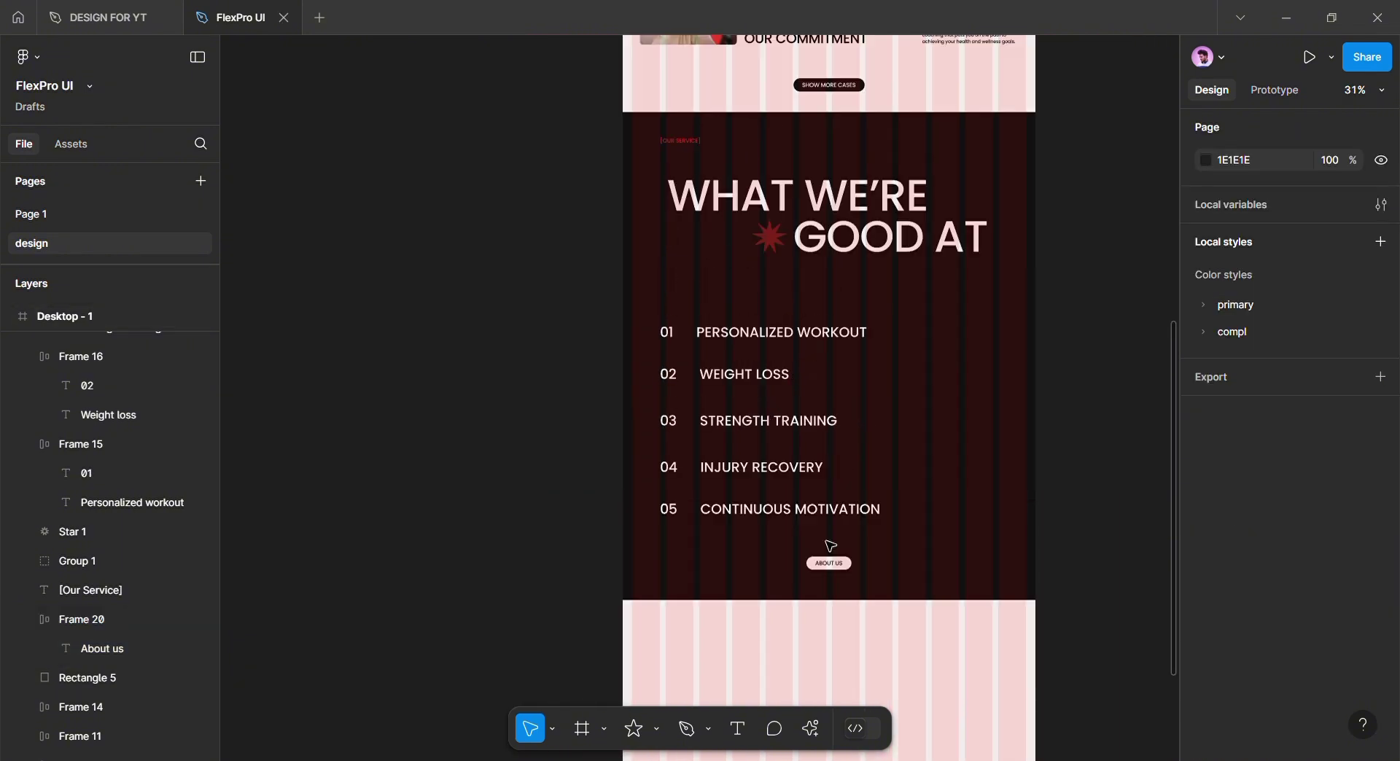
scroll(831, 546, up, 10)
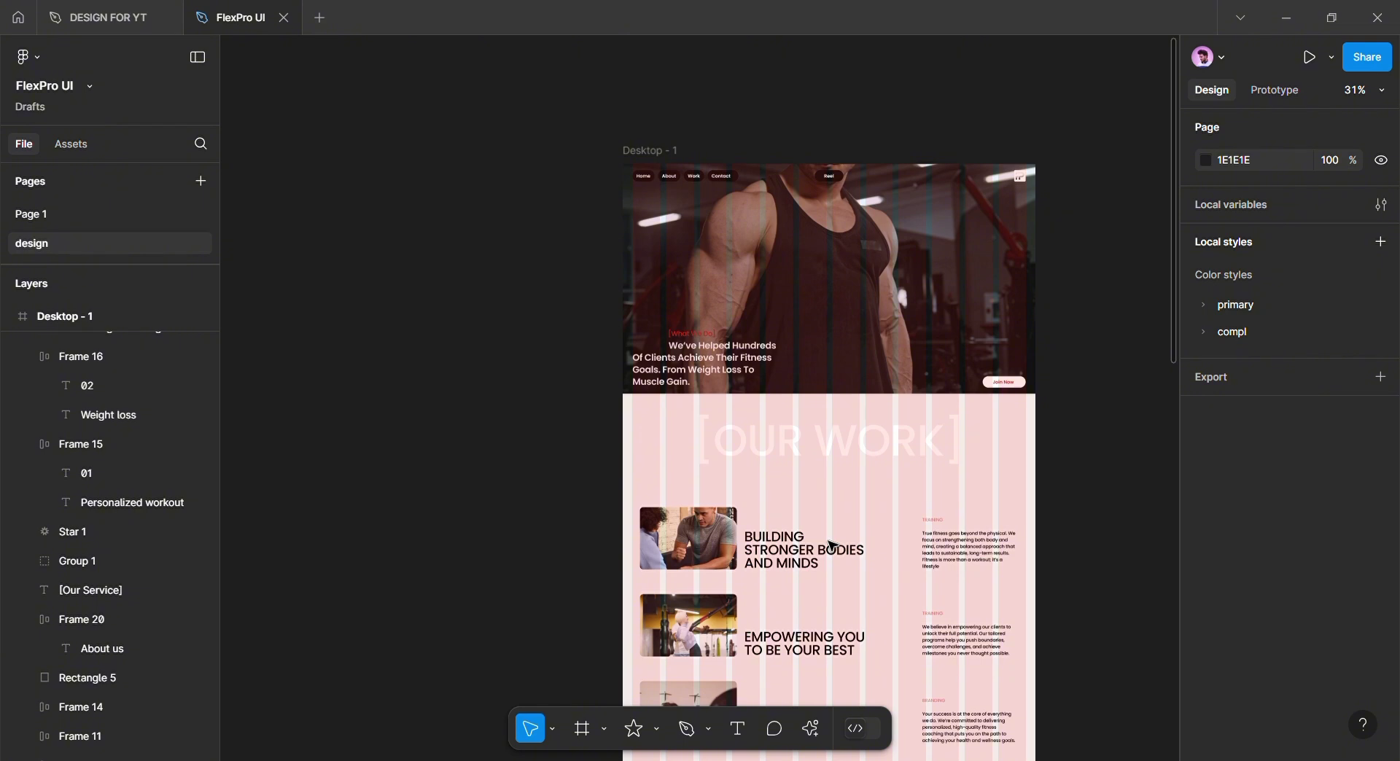
scroll(832, 547, down, 10)
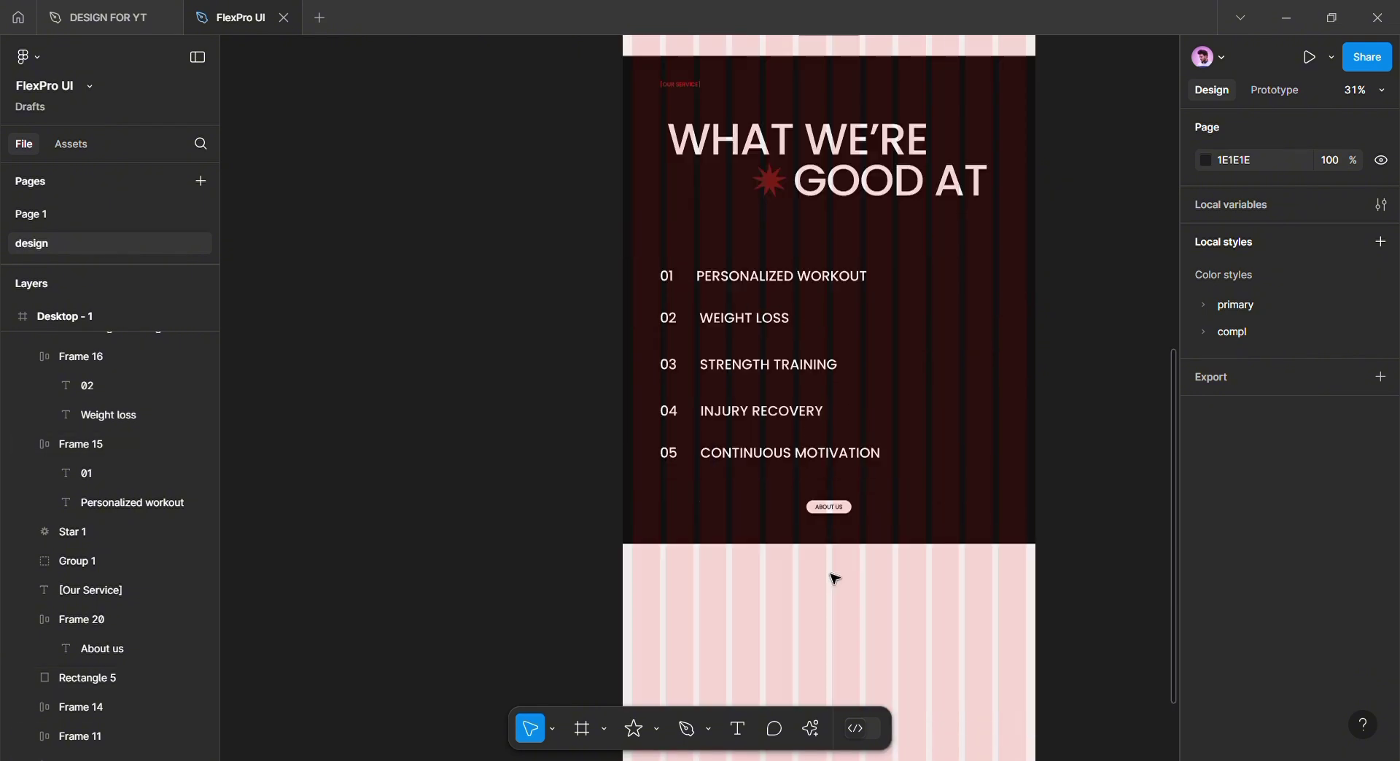
ctrl+scroll(834, 580, up, 5)
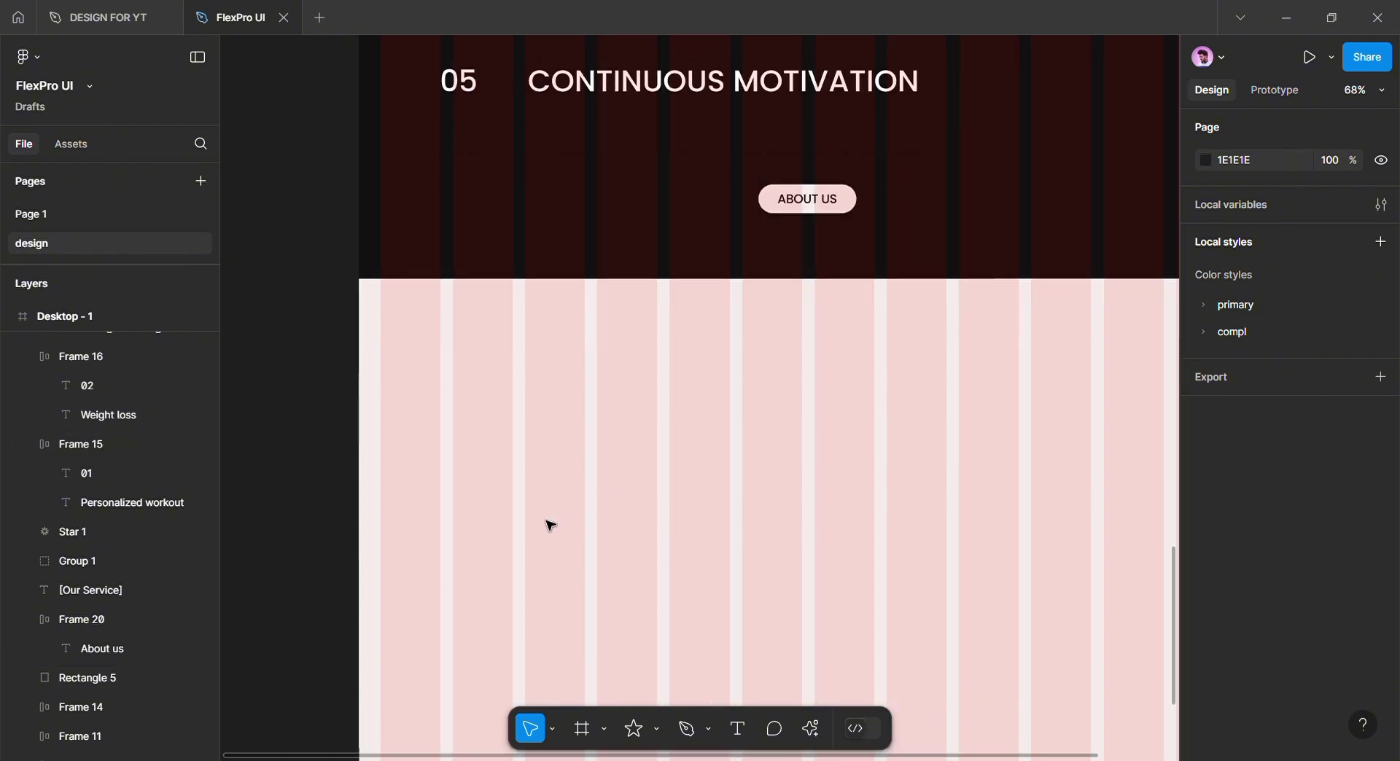
click(452, 464)
click(1353, 613)
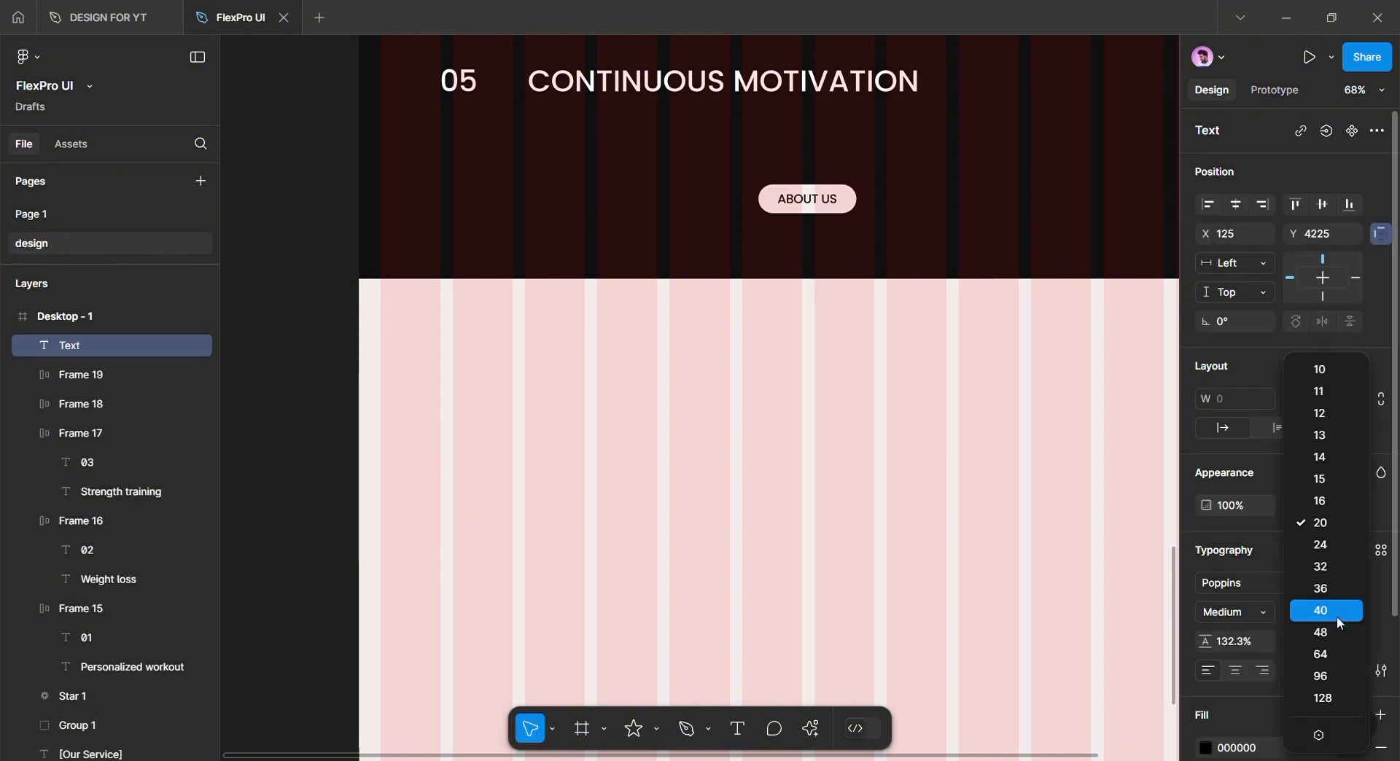
click(1325, 608)
key(ctrl+v)
Wrap the paragraph to 1185 wide and set its letter spacing to 0%
ctrl+scroll(800, 615, down, 5)
ctrl+scroll(960, 566, down, 4)
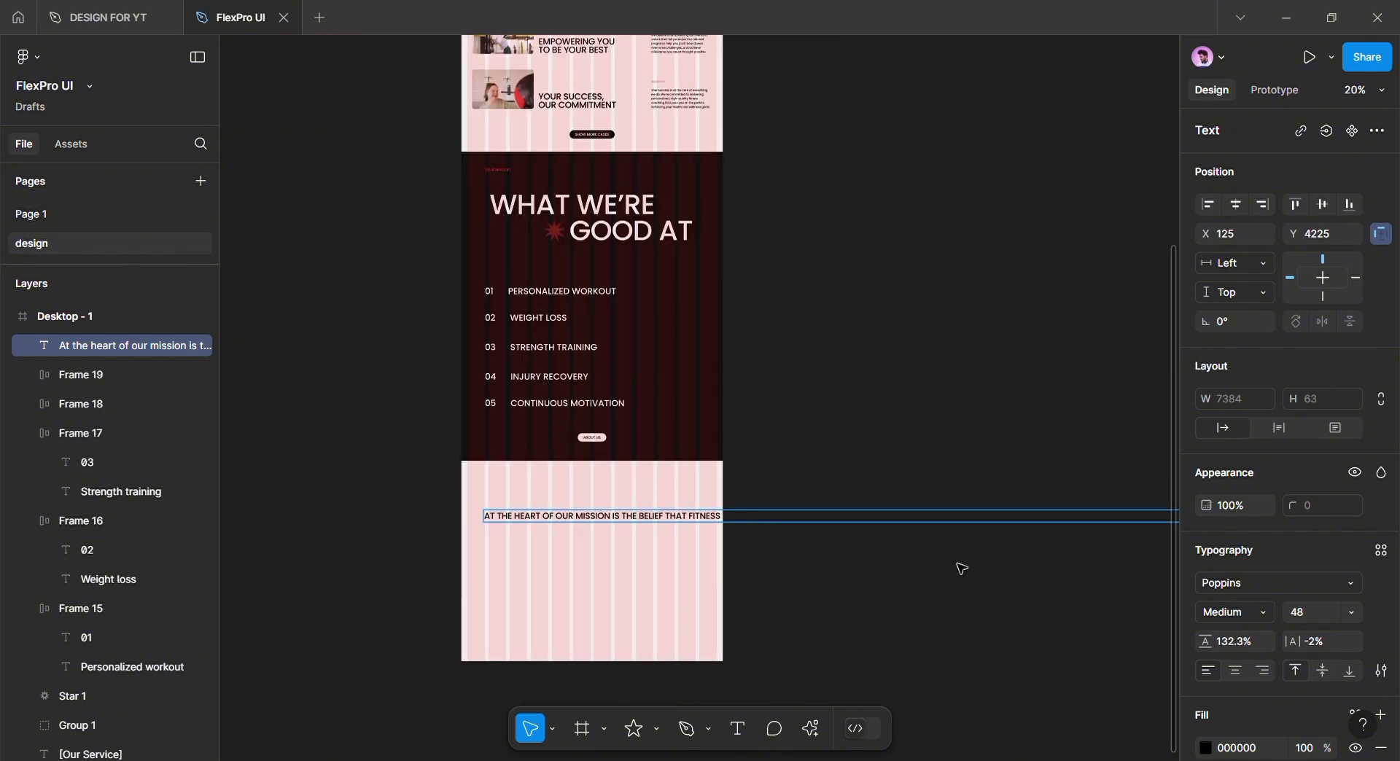
drag(1114, 539, 408, 538)
key(shift+2)
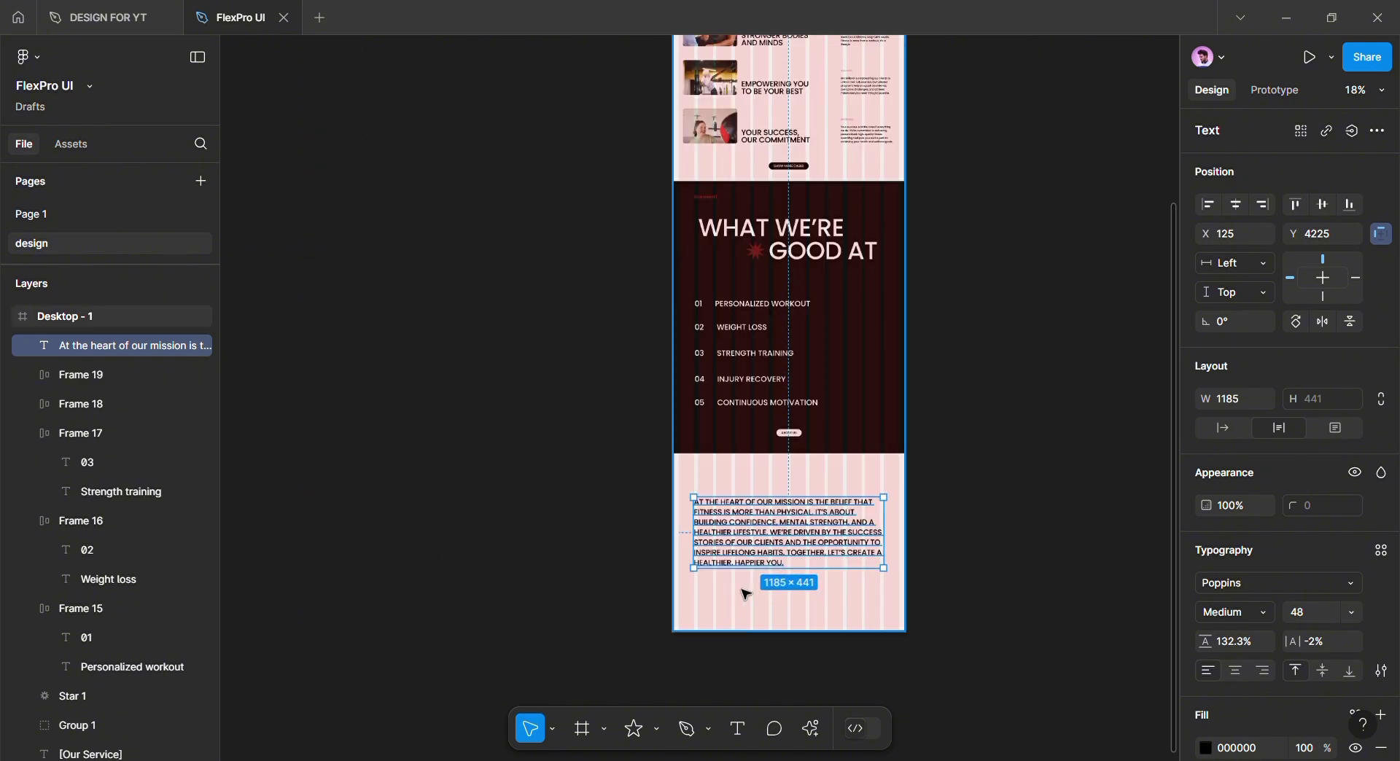
click(1321, 647)
key(Up)
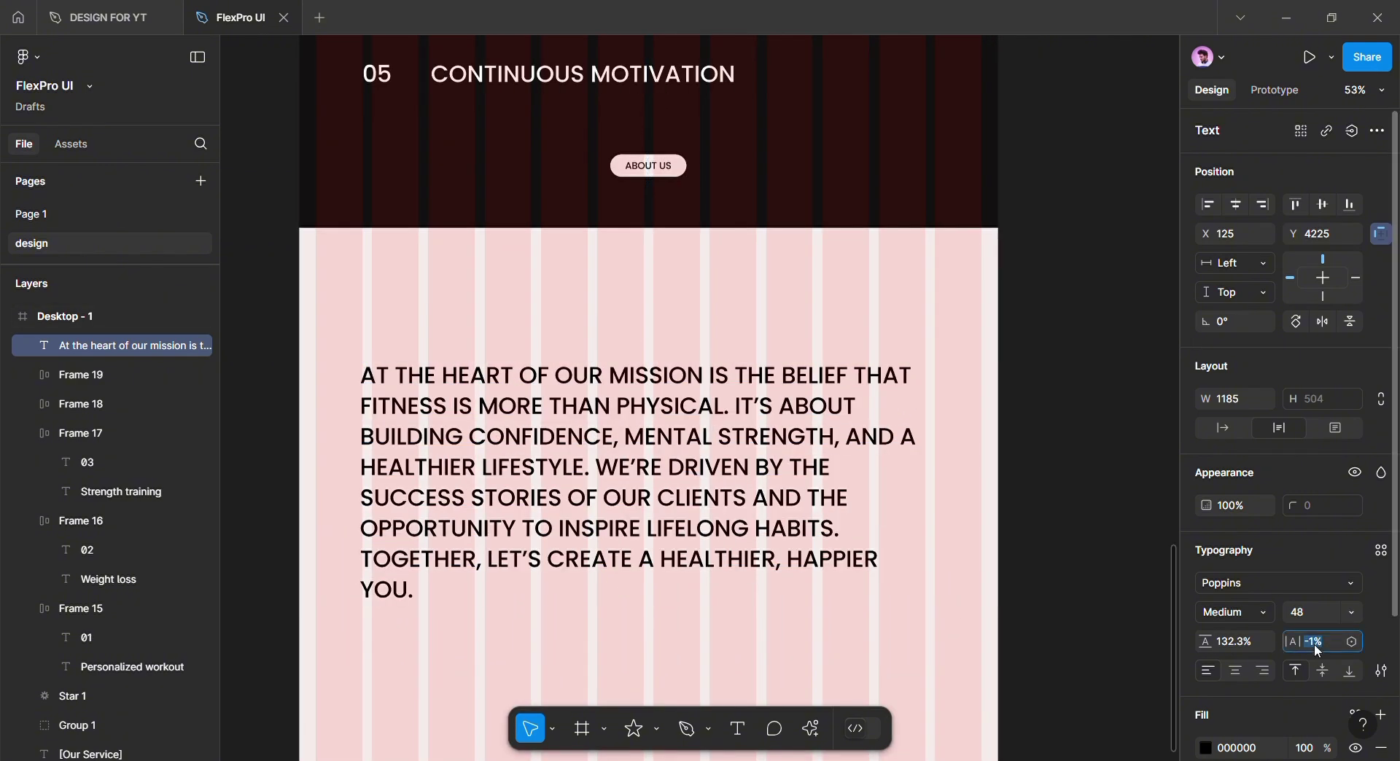
text(0)
key(Return)
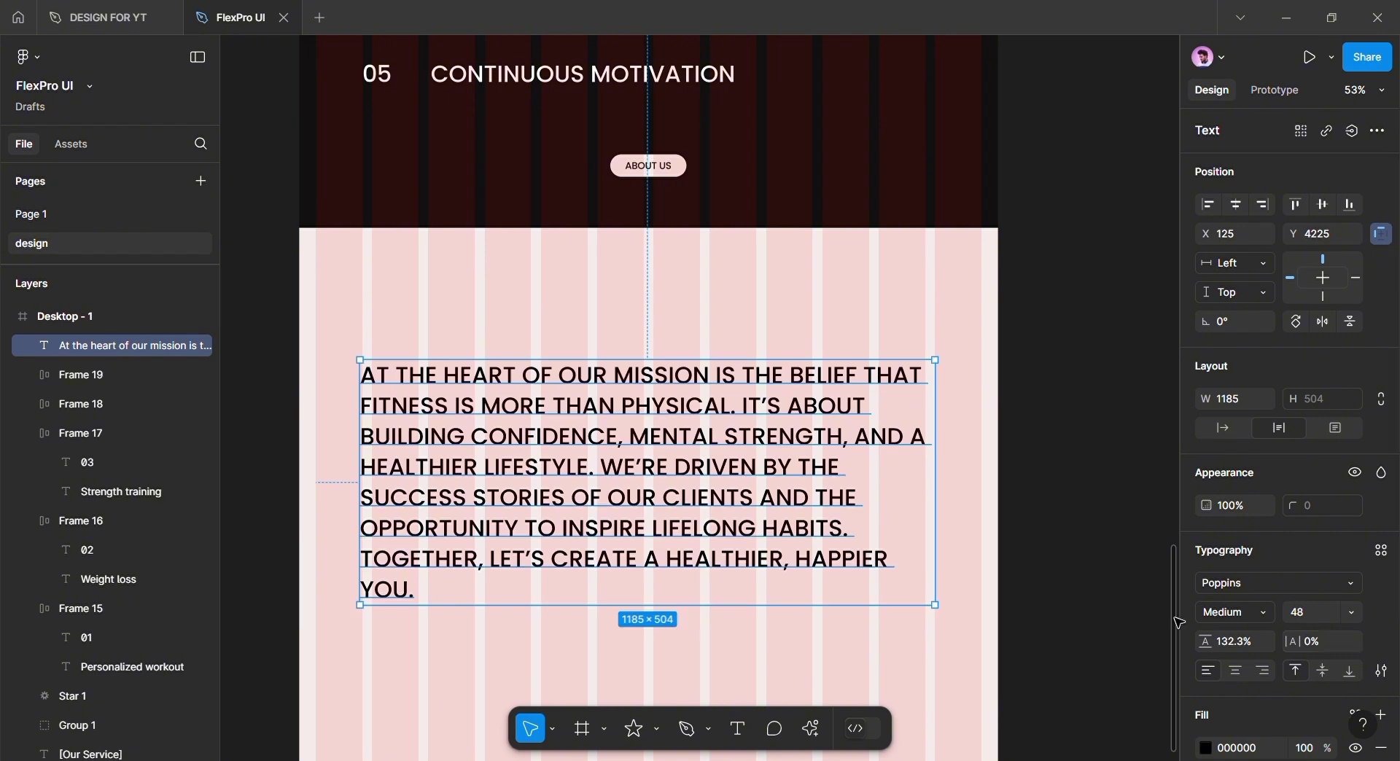
Browse the text styles list for the paragraph and close it without changes
click(985, 587)
drag(985, 587, 1033, 584)
click(900, 508)
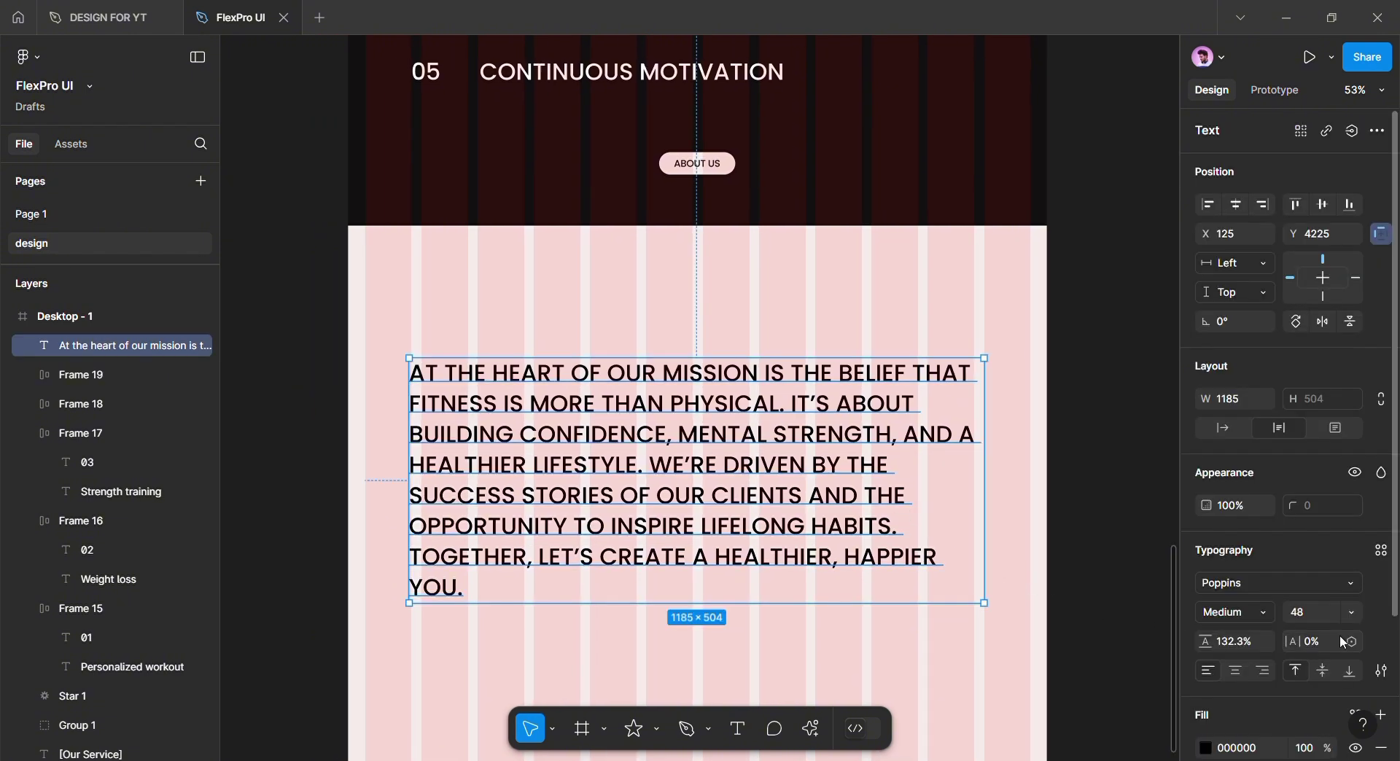
click(1381, 551)
key(Escape)
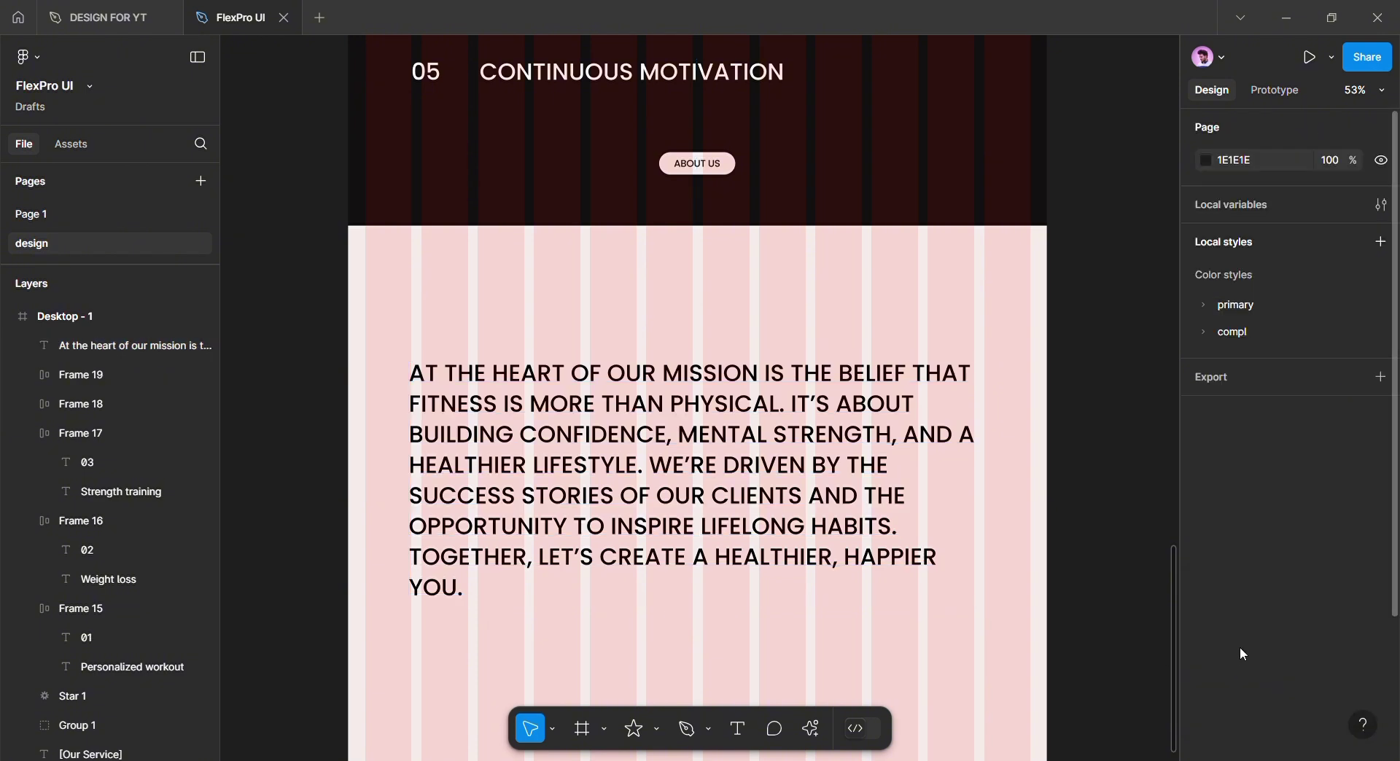
click(110, 346)
scroll(1283, 644, down, 2)
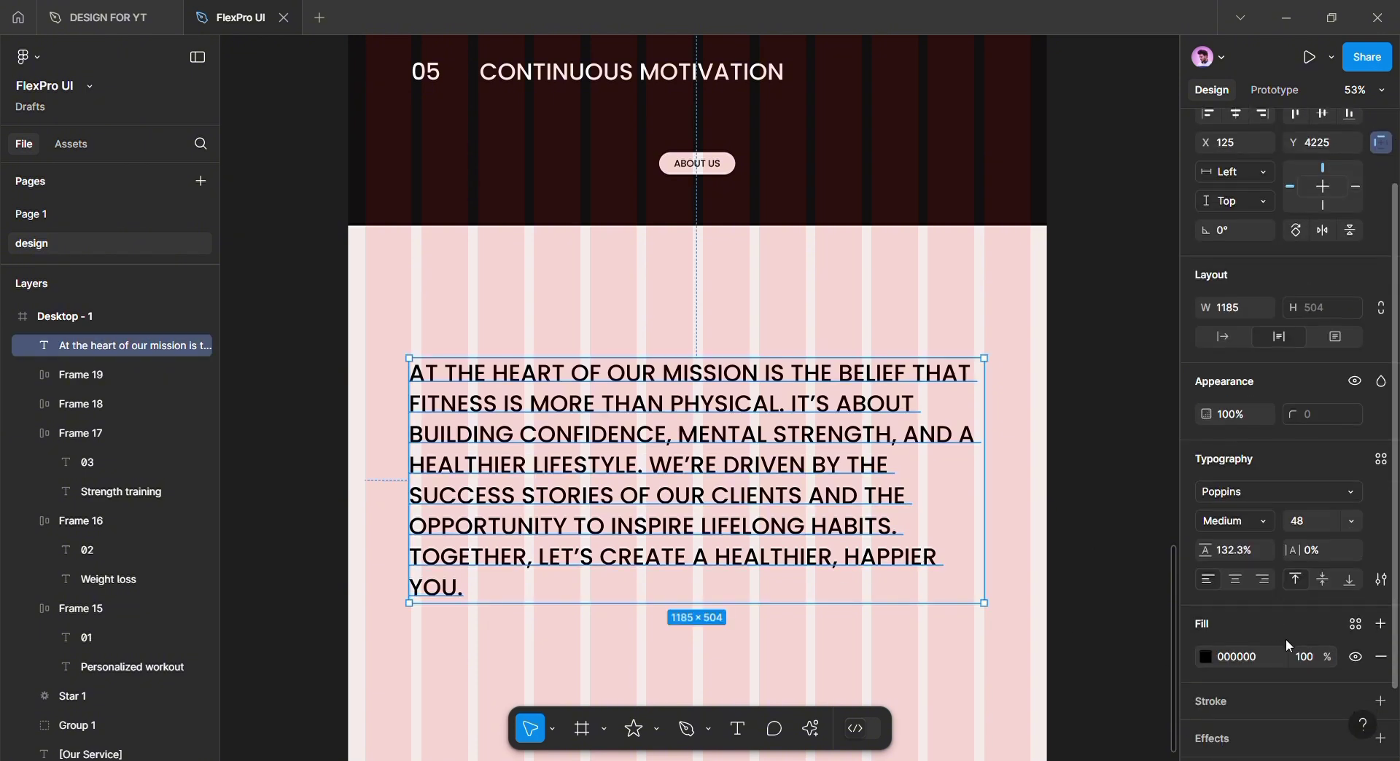
Set the mission paragraph's Case to none instead of uppercase in Type settings
click(1381, 580)
click(1111, 523)
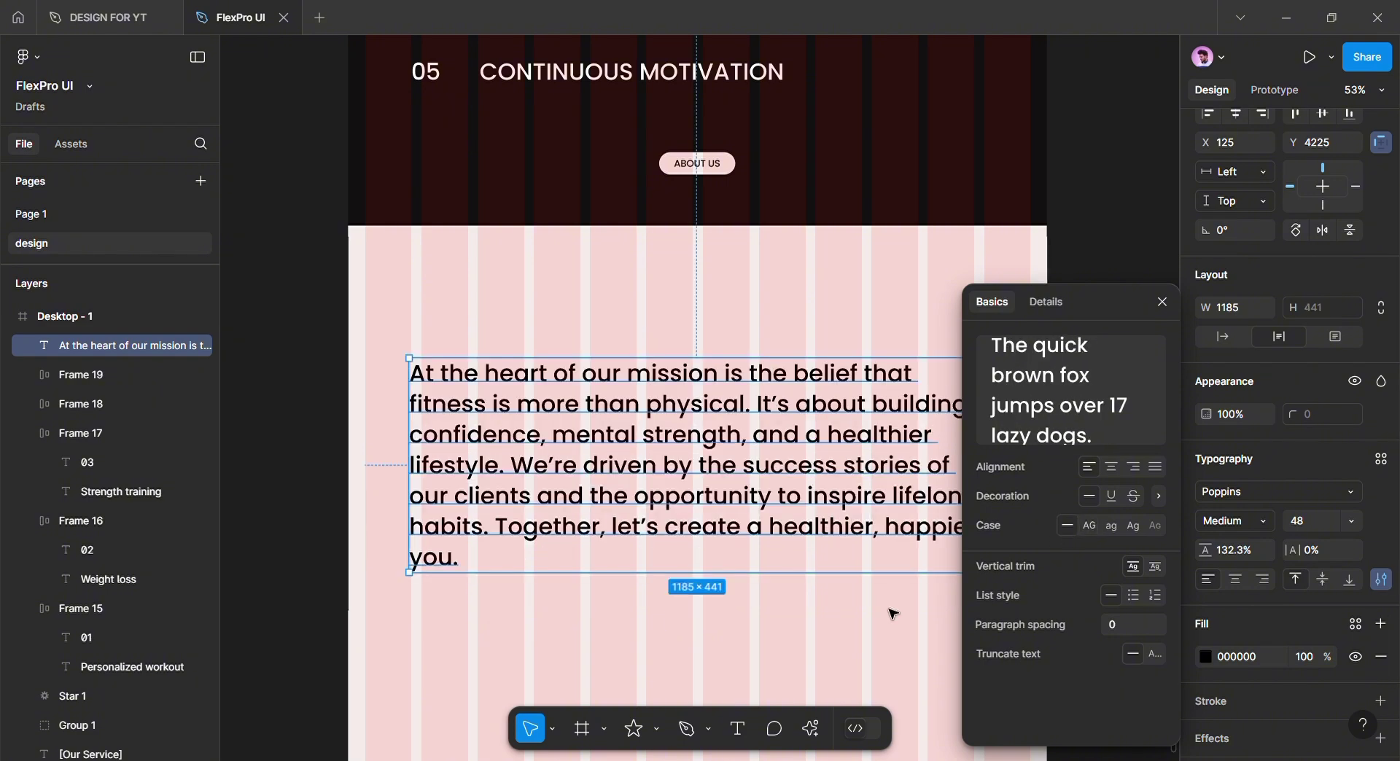
click(763, 625)
scroll(763, 625, up, 5)
scroll(753, 613, down, 4)
scroll(775, 616, up, 1)
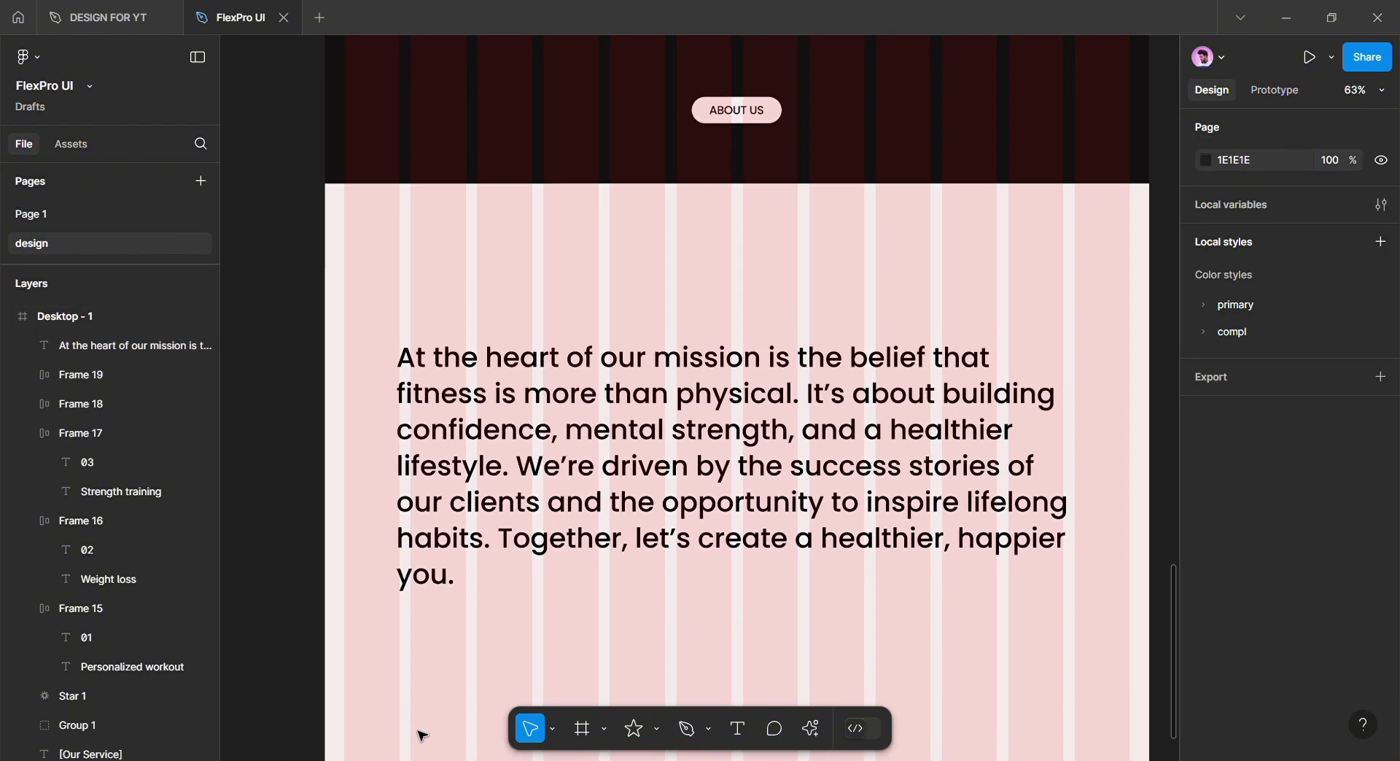
Tighten the paragraph's line height to 125%, shrinking it to 420 tall
click(409, 379)
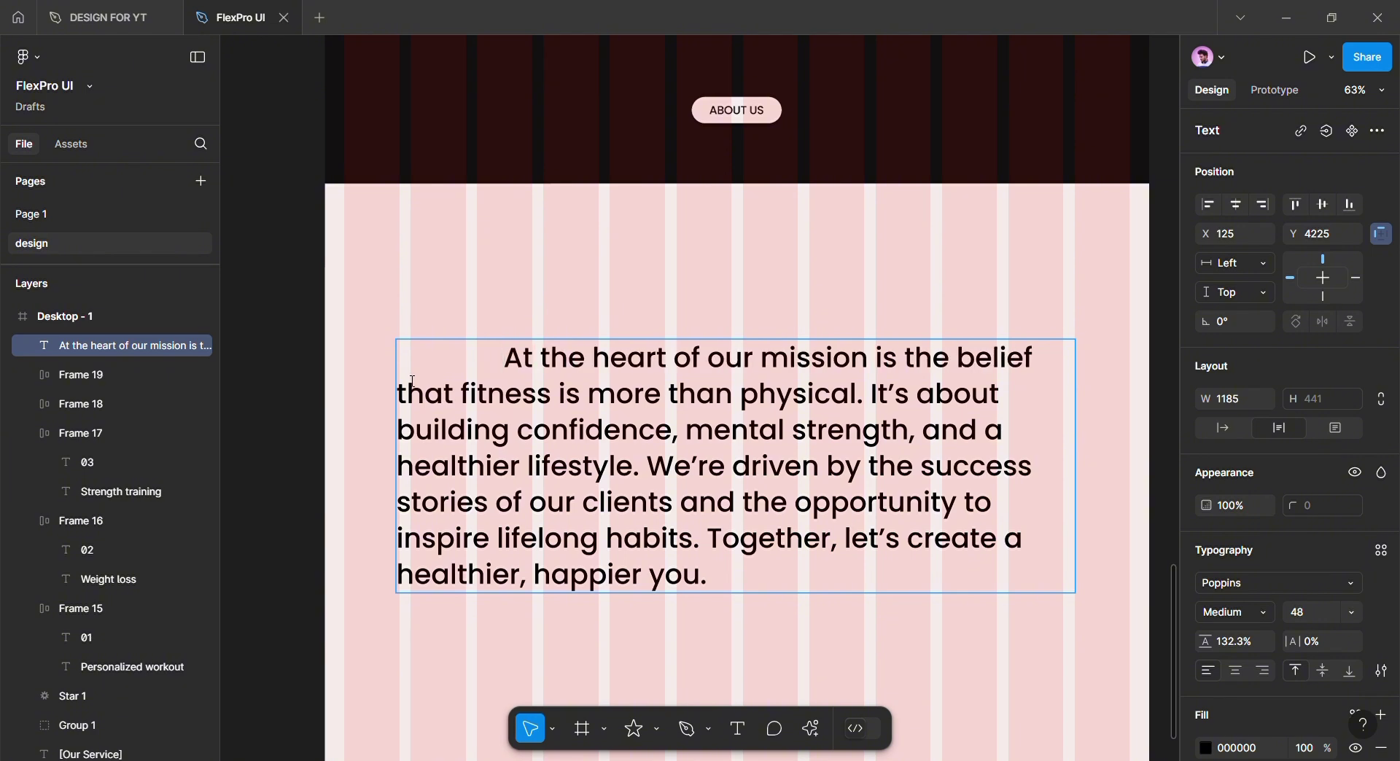
key(Escape)
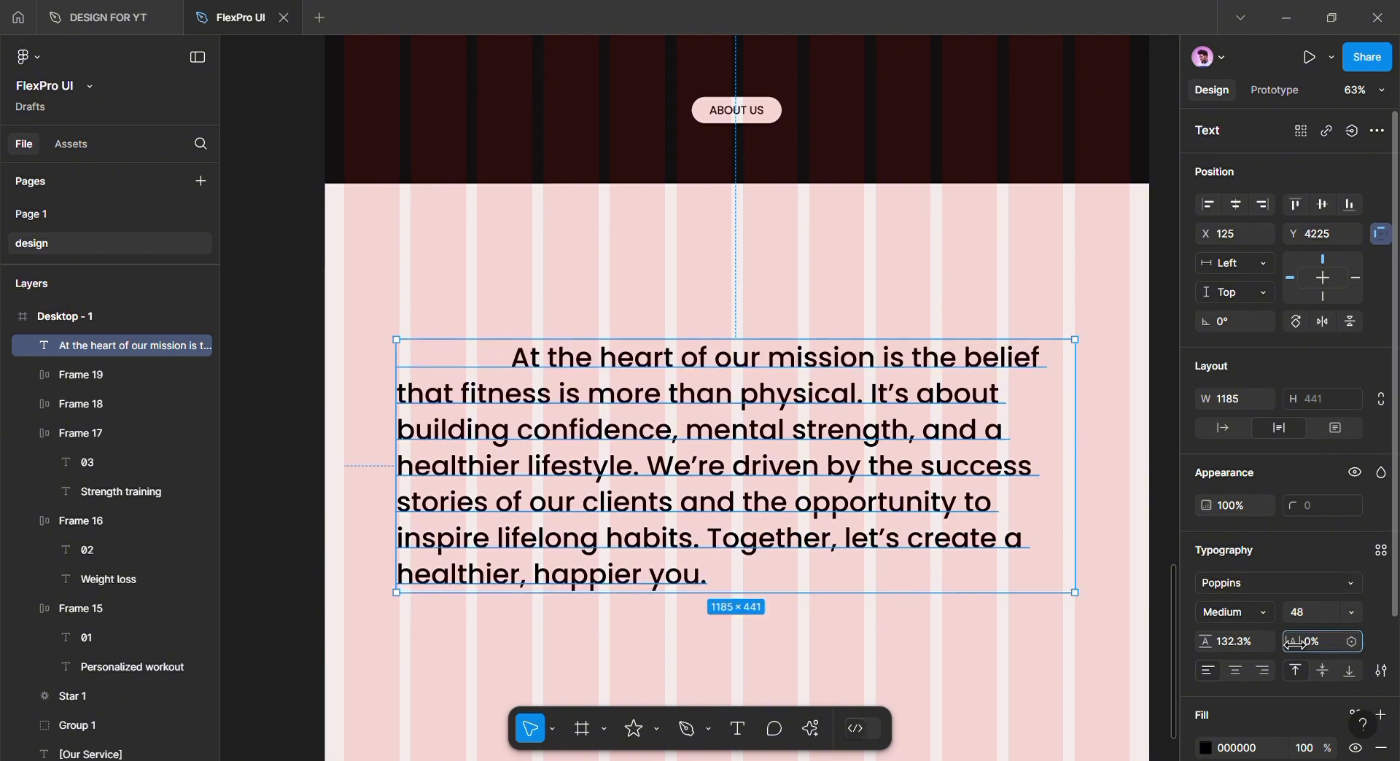
drag(1295, 644, 428, 558)
key(ctrl+z)
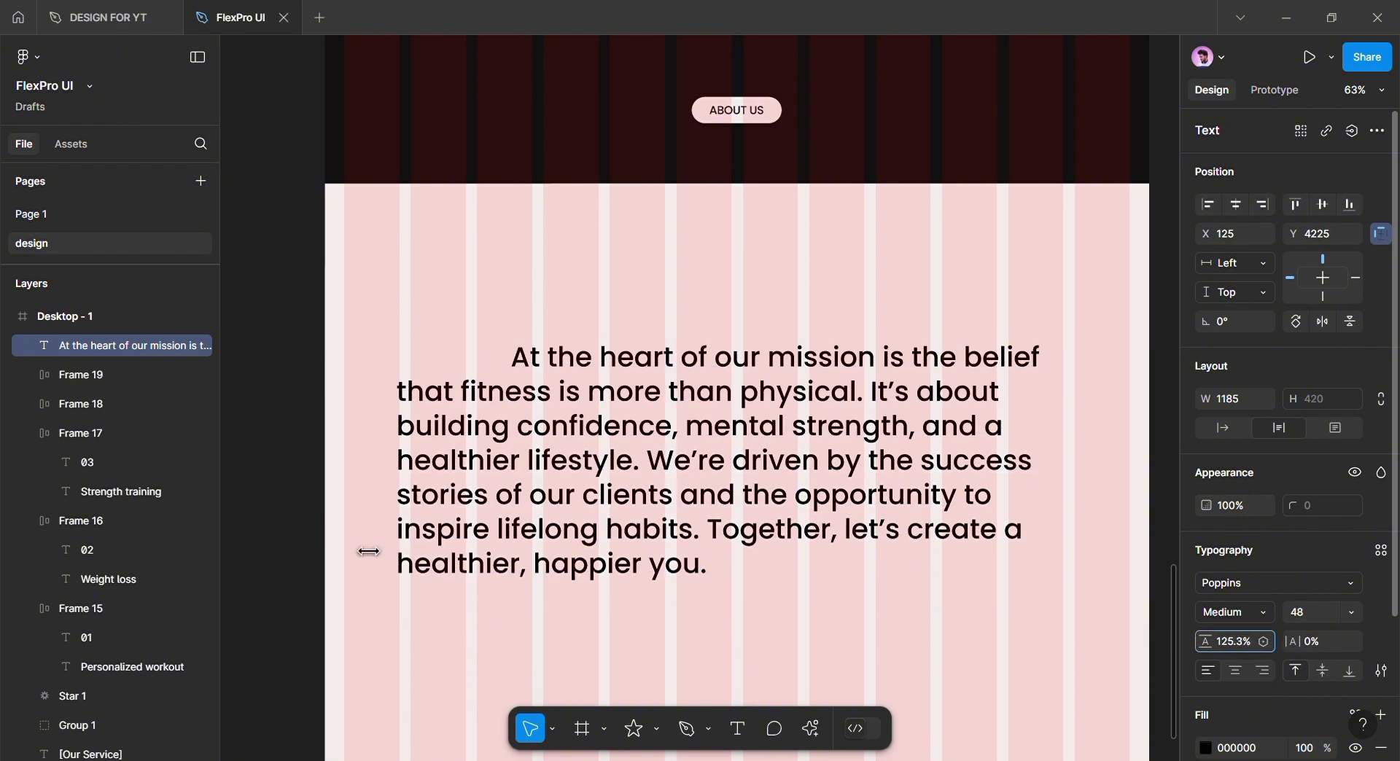
click(1231, 643)
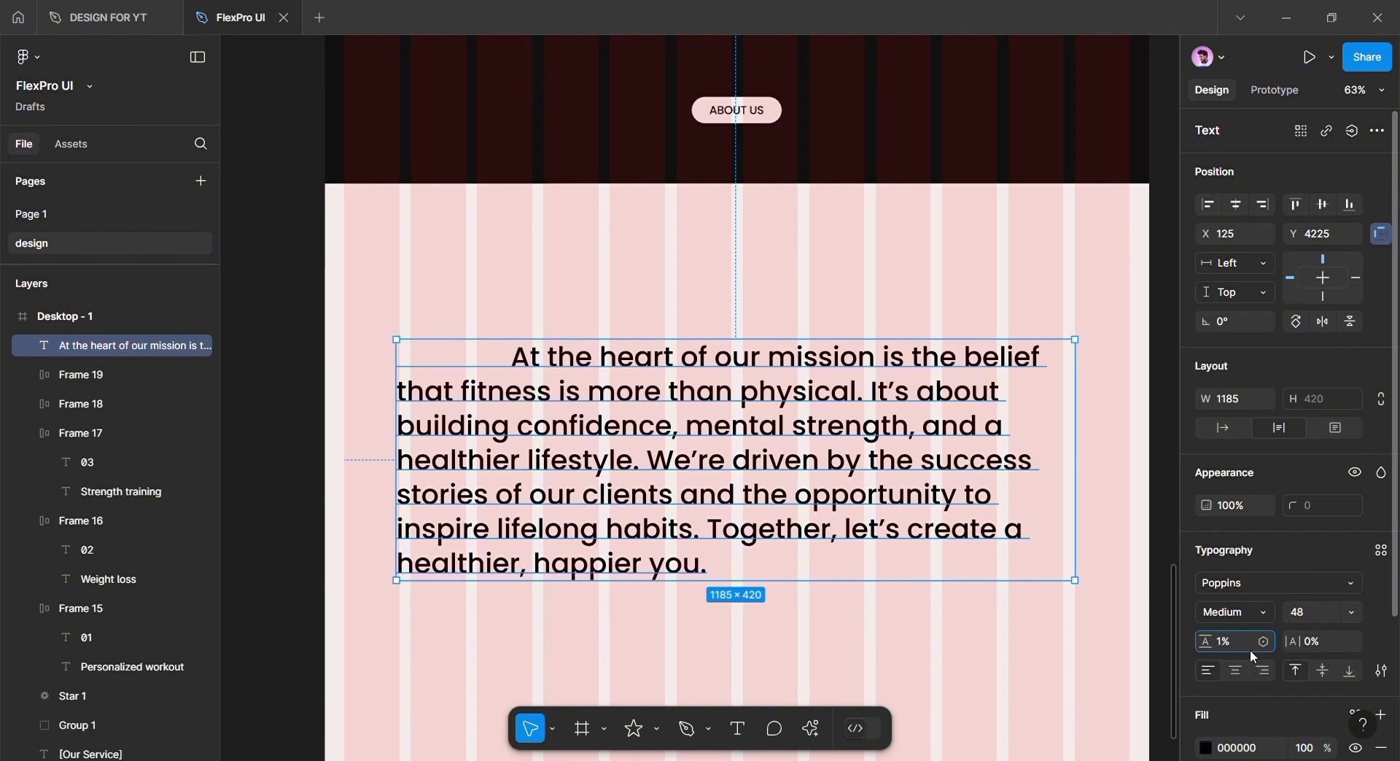
text(1)
click(743, 632)
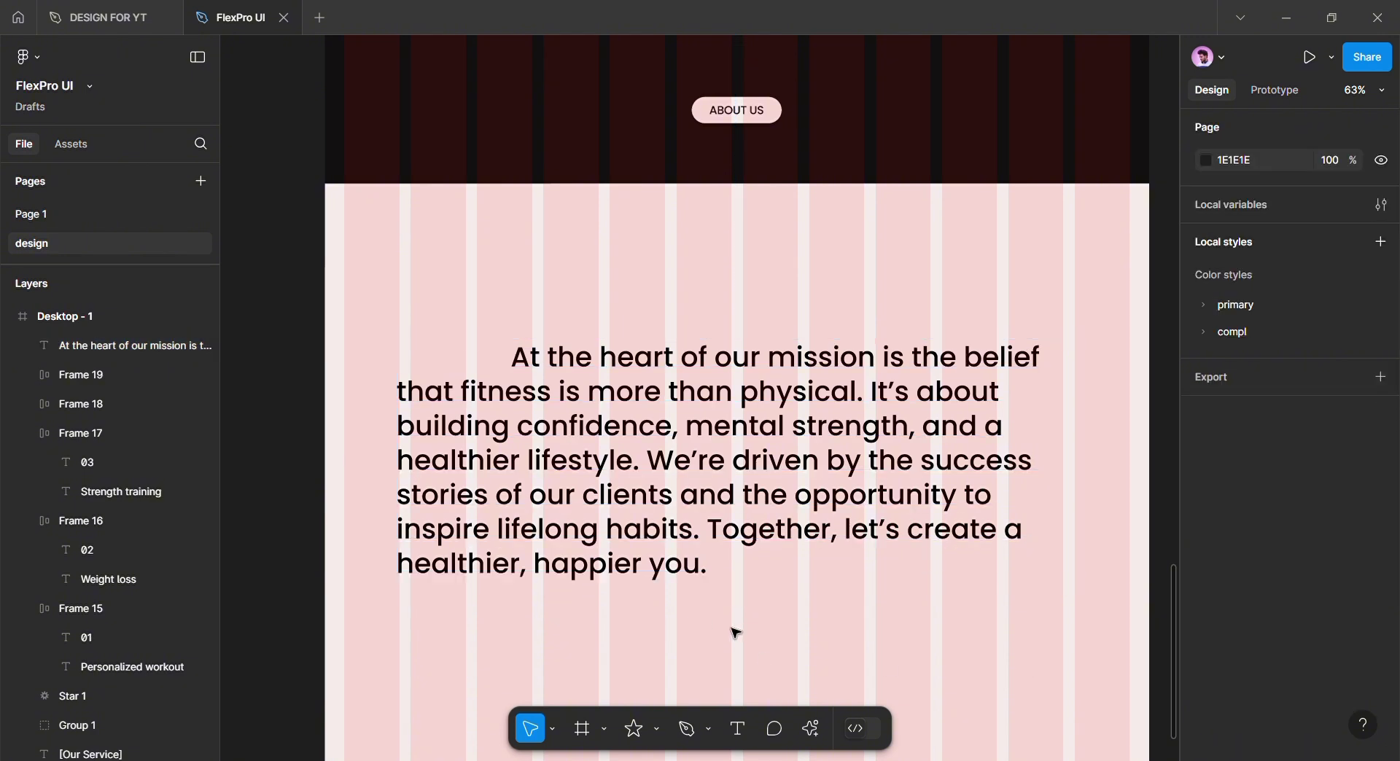
Bring a section label down into the pink section as [TRANSFORMING LIVES]
key(t)
click(535, 324)
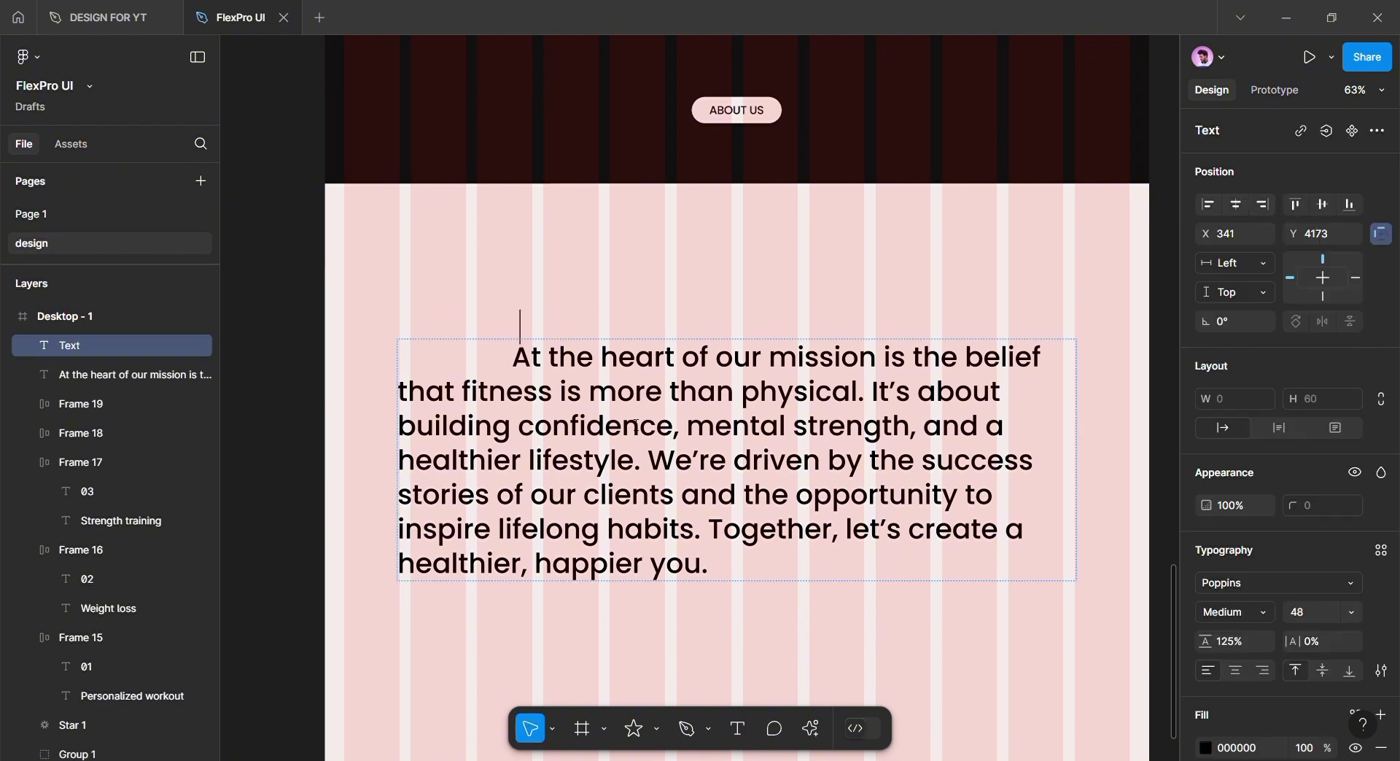
scroll(538, 326, up, 5)
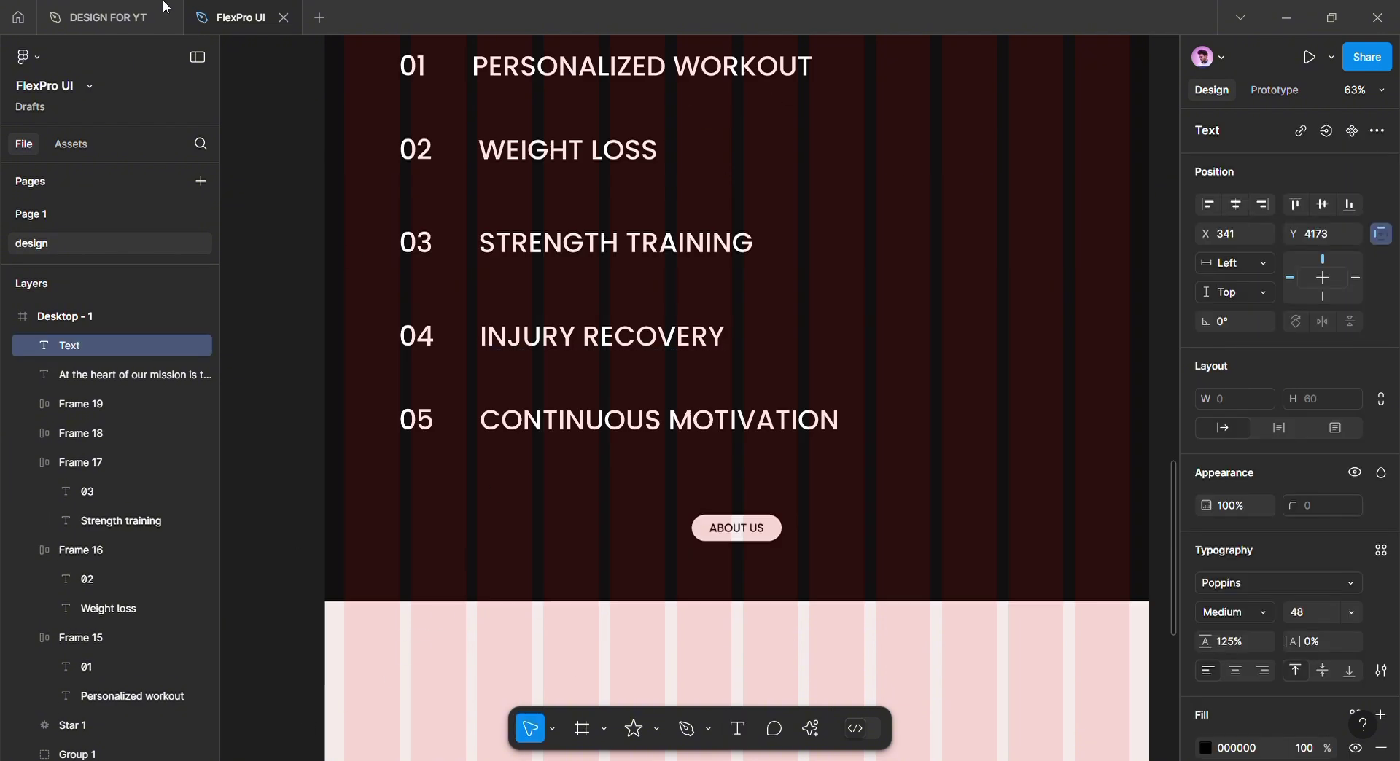
scroll(526, 449, up, 6)
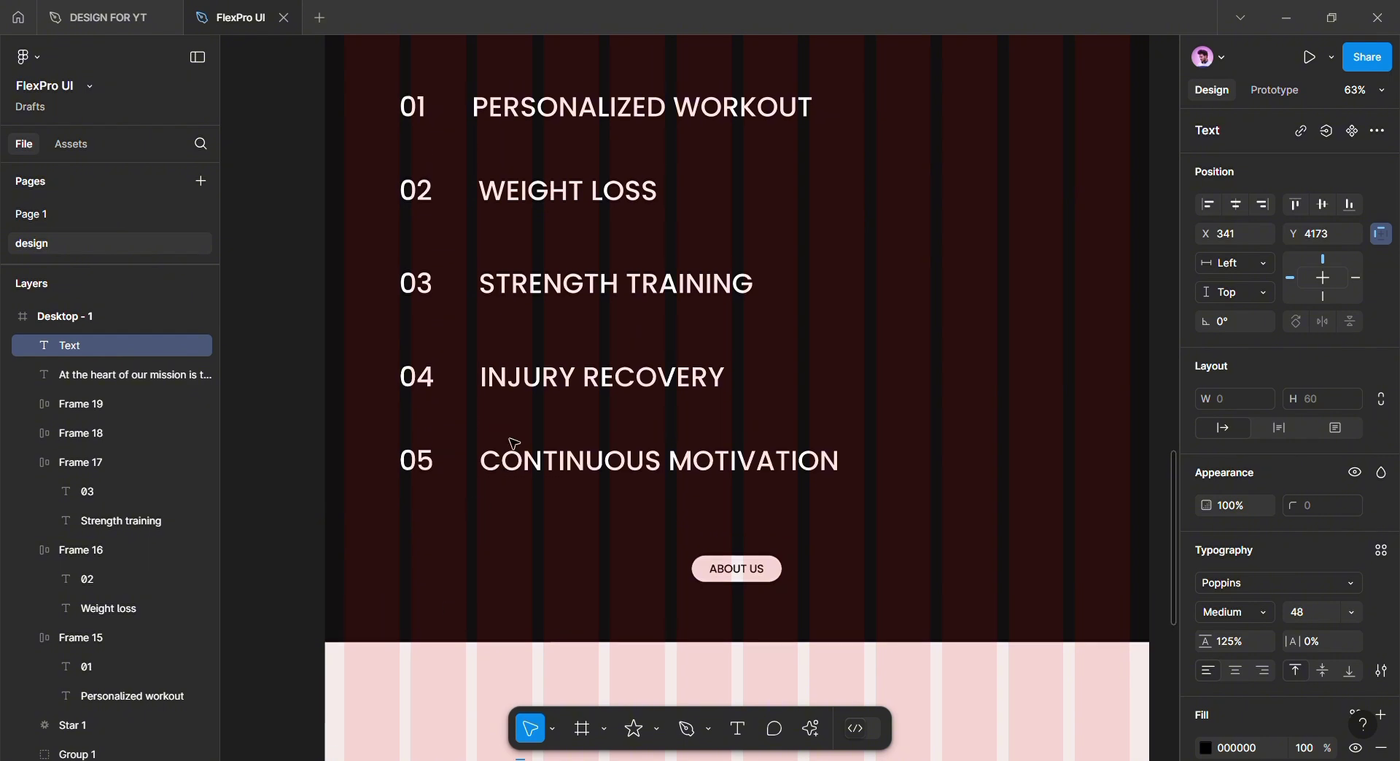
click(473, 181)
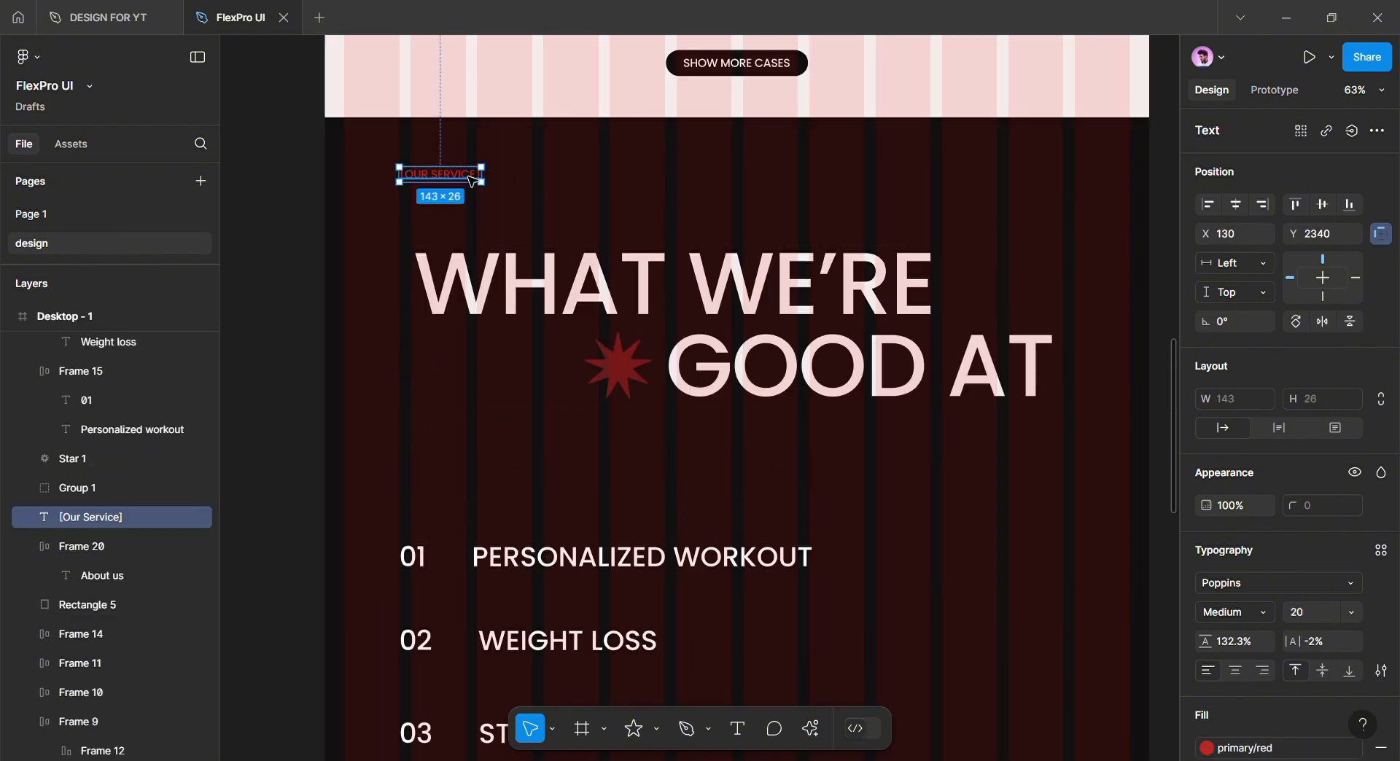
drag(473, 181, 544, 604)
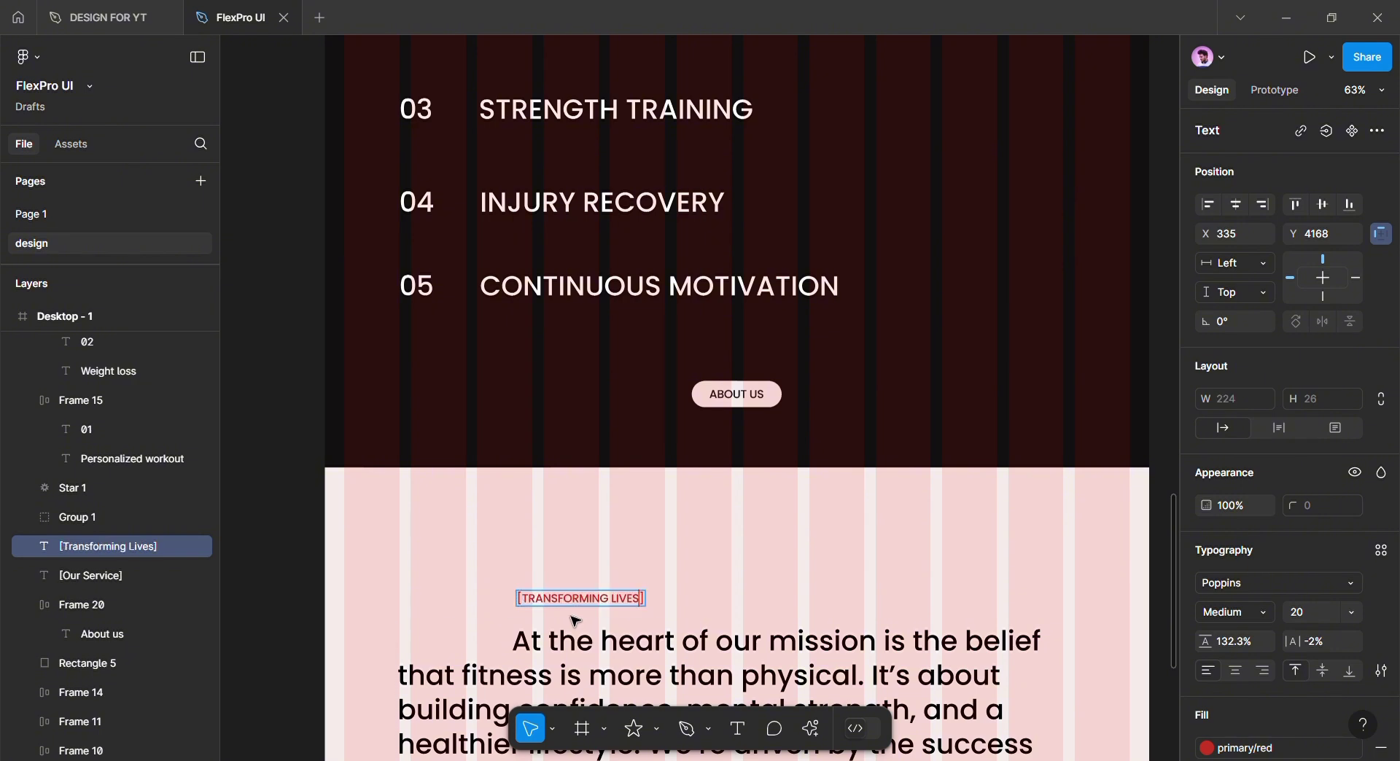
click(687, 606)
Position the [TRANSFORMING LIVES] label 32 px above the mission paragraph
scroll(687, 606, up, 4)
drag(687, 606, 827, 453)
click(745, 533)
scroll(828, 453, down, 2)
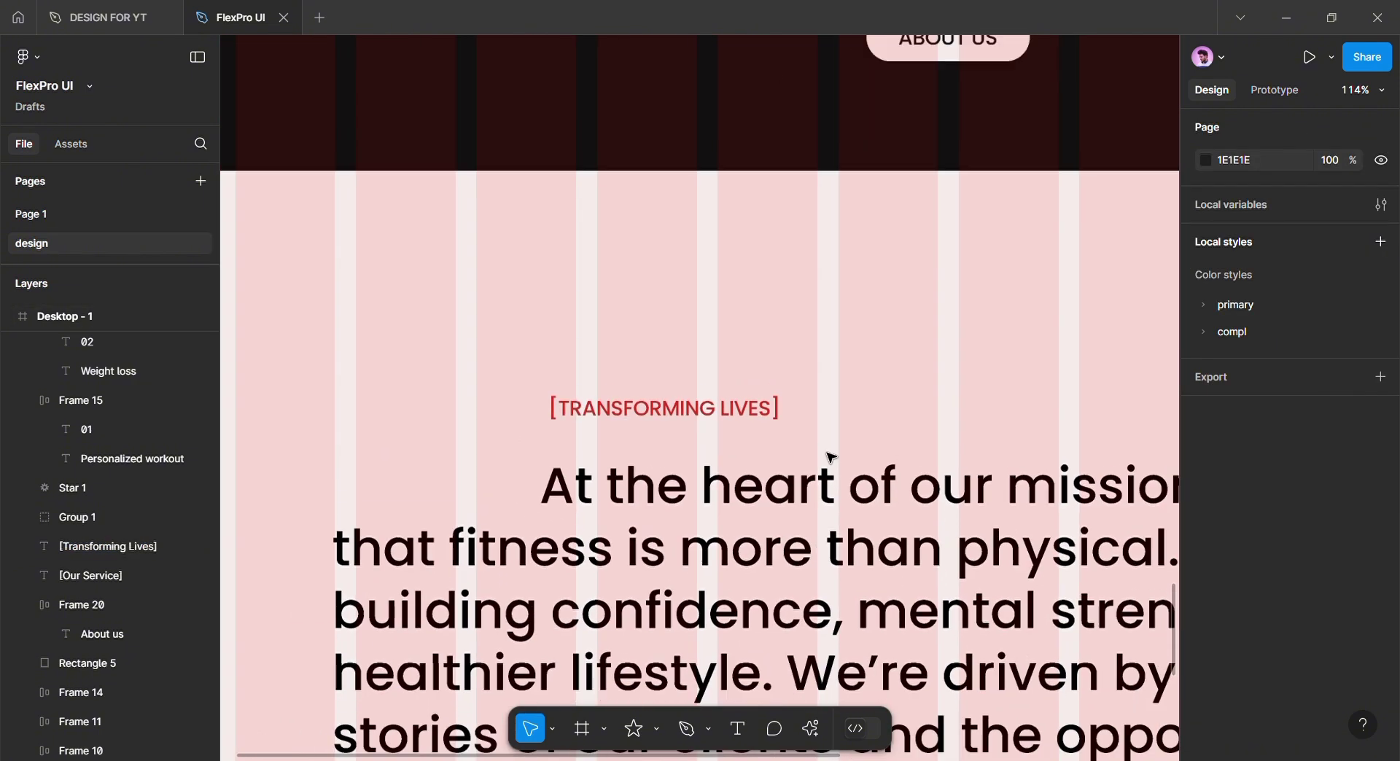
scroll(827, 453, down, 1)
scroll(706, 447, up, 4)
mouse_move(635, 393)
mouse_down()
mouse_move(647, 398)
mouse_move(625, 400)
mouse_up()
scroll(625, 400, down, 1)
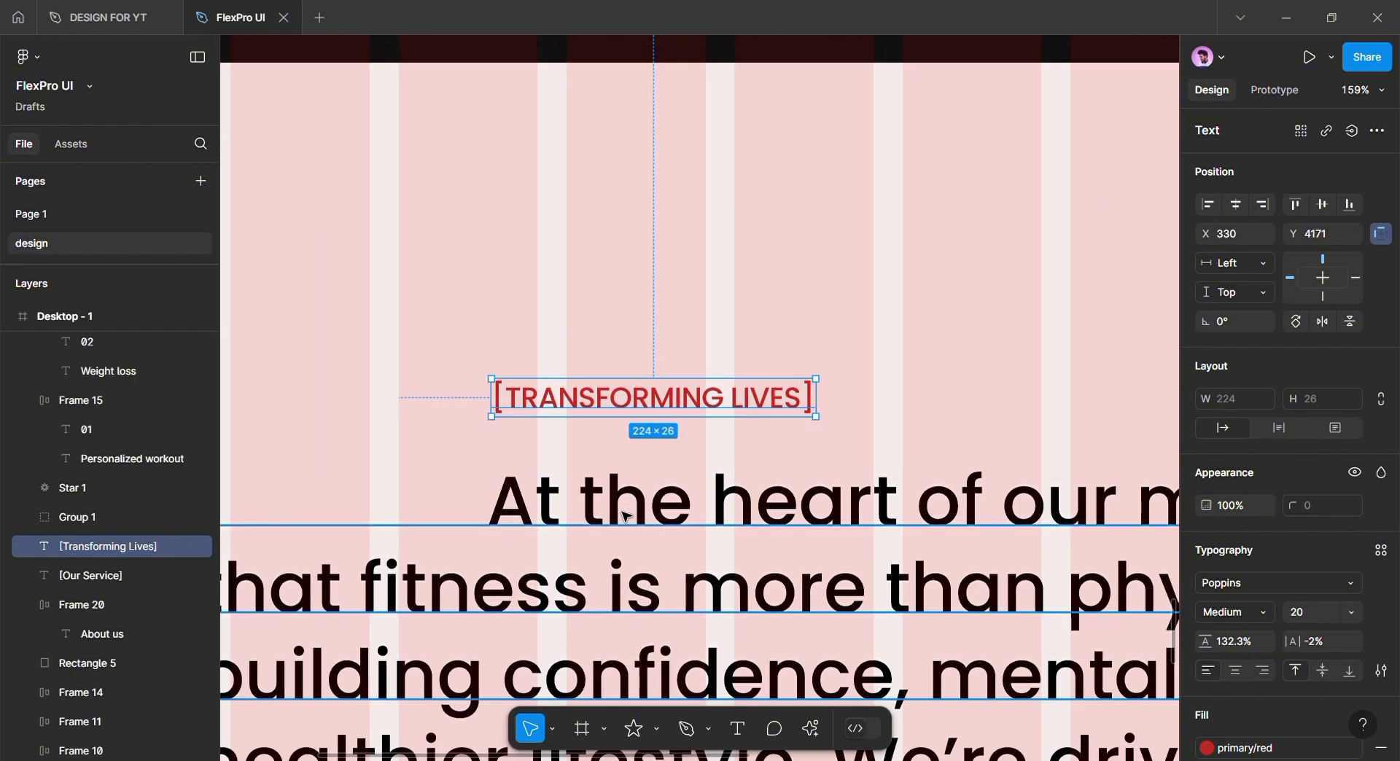
shift+click(627, 516)
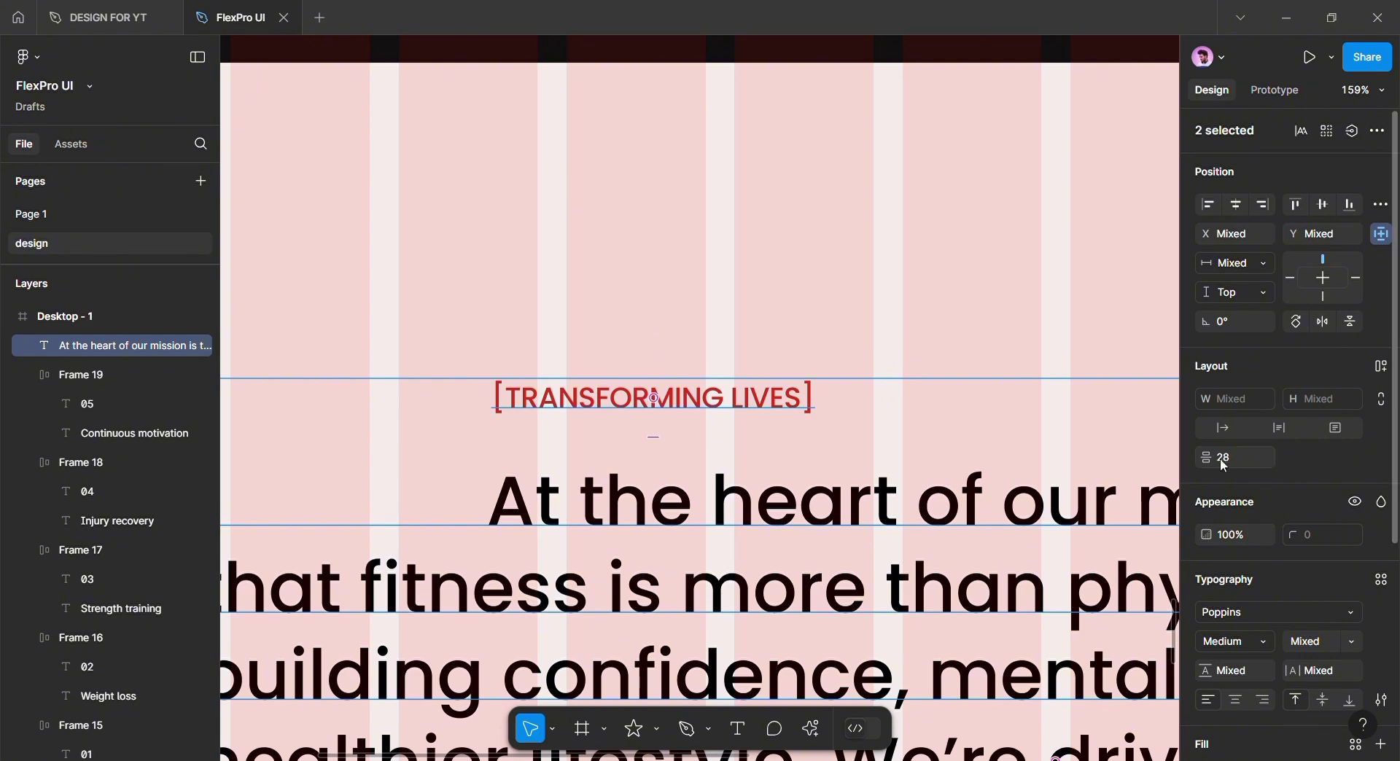
click(961, 355)
Select the [TRANSFORMING LIVES] label together with the mission paragraph
scroll(860, 409, down, 5)
drag(758, 434, 544, 388)
drag(653, 407, 672, 346)
click(672, 347)
click(588, 241)
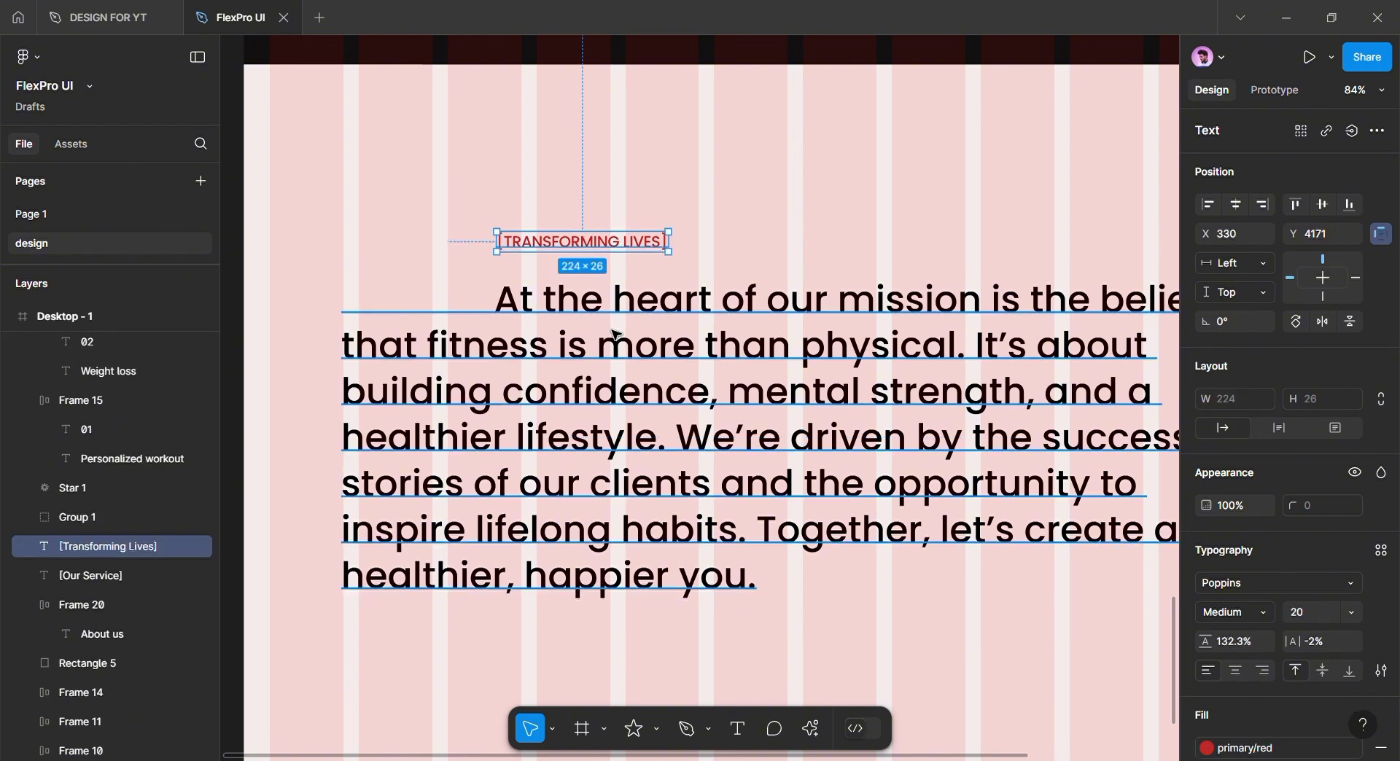
shift+click(620, 370)
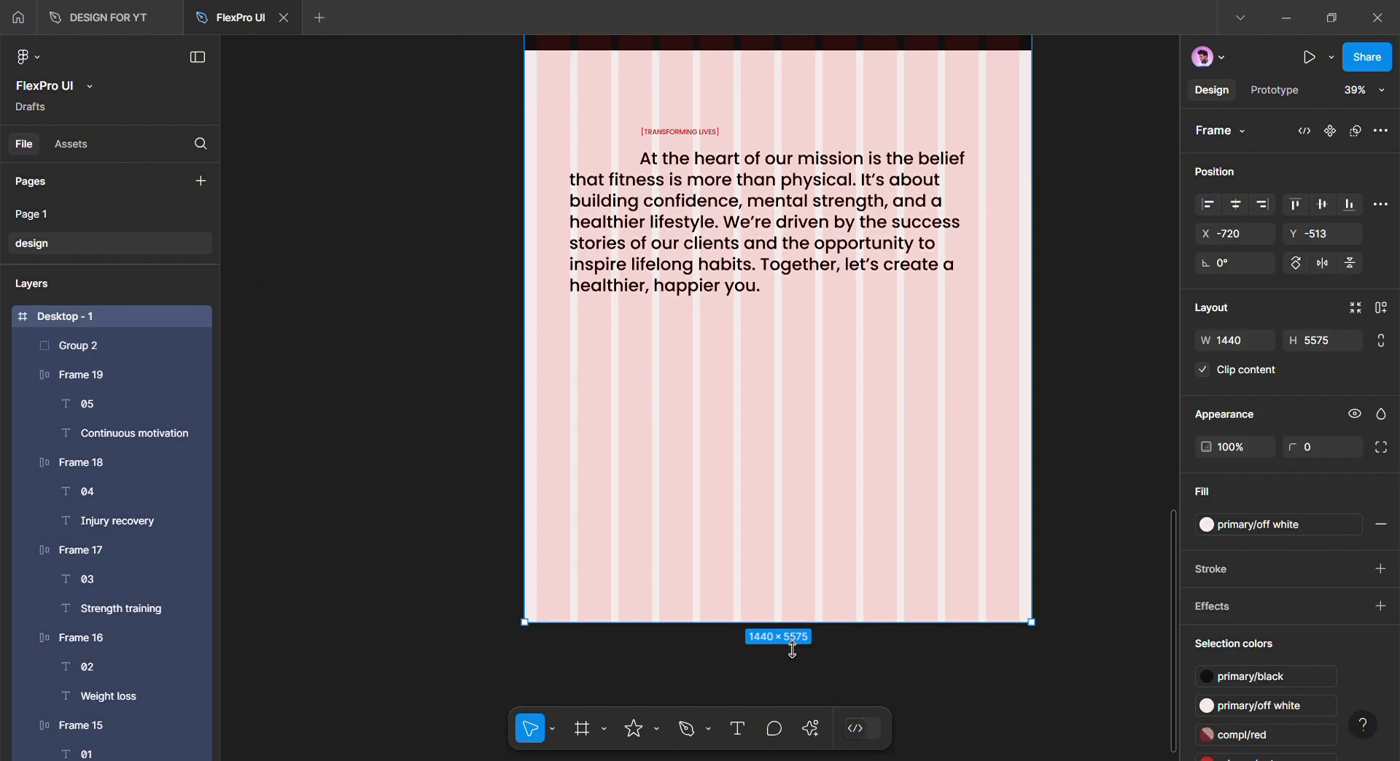
Lengthen the Desktop - 1 frame downward to make room for more content
drag(791, 624, 788, 756)
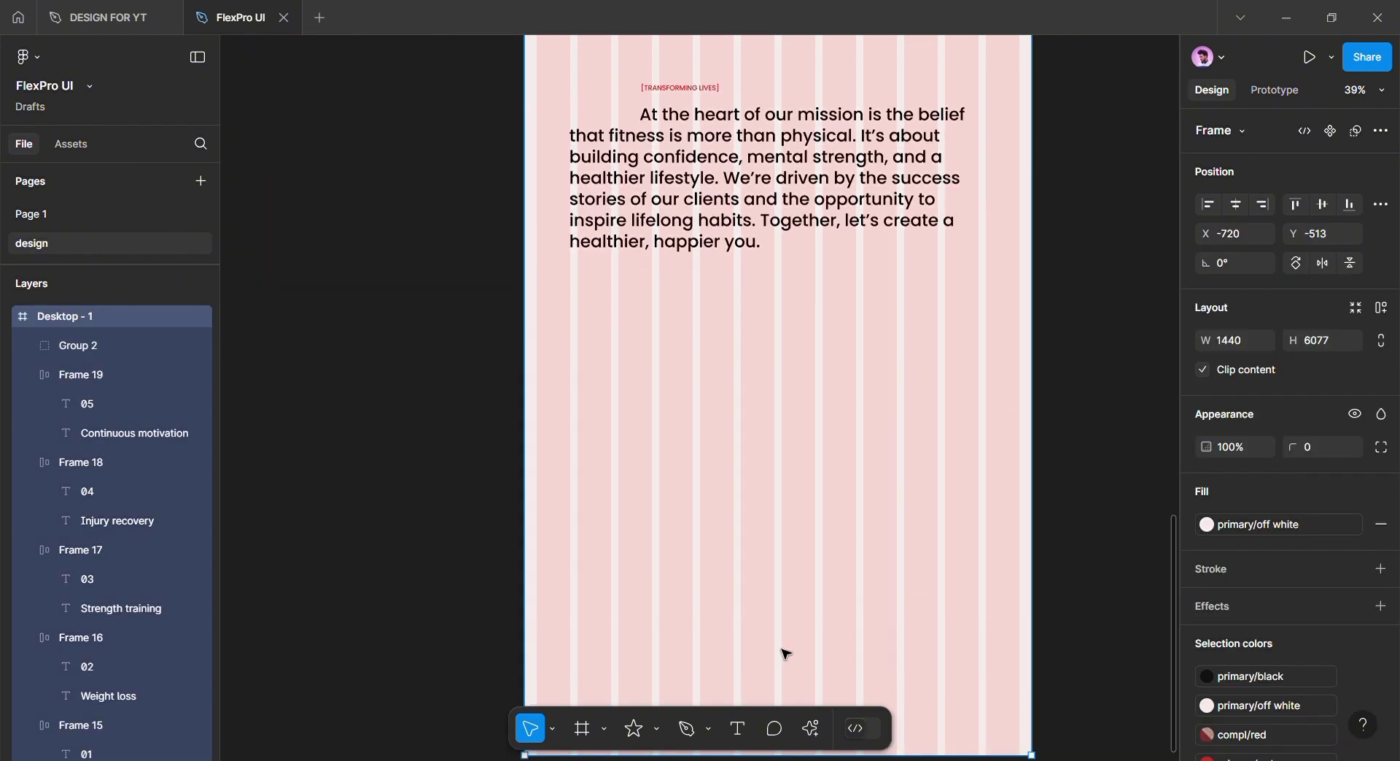
scroll(784, 654, down, 4)
scroll(767, 603, up, 5)
scroll(698, 500, up, 4)
scroll(685, 516, up, 2)
click(685, 516)
drag(700, 462, 677, 655)
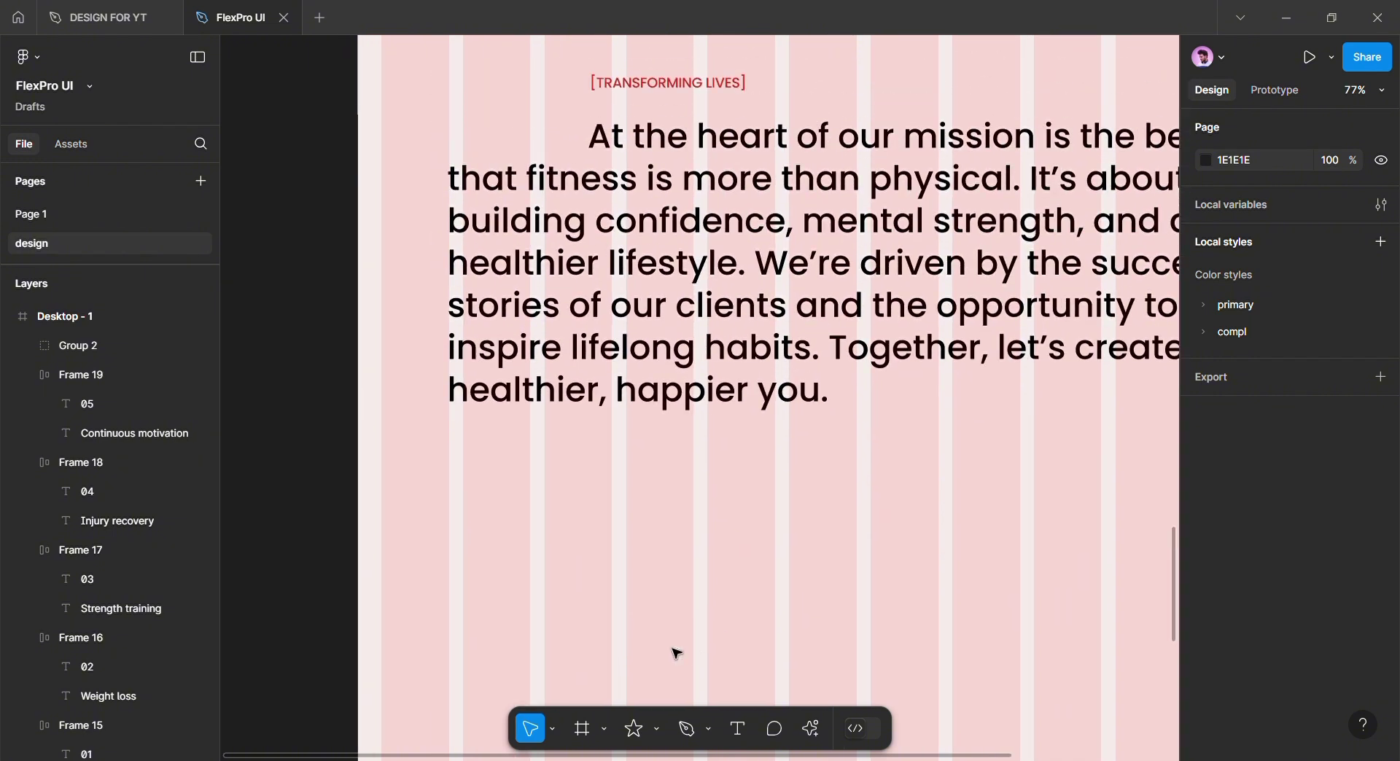
Draw a new frame below the mission paragraph
click(590, 731)
scroll(532, 599, down, 1)
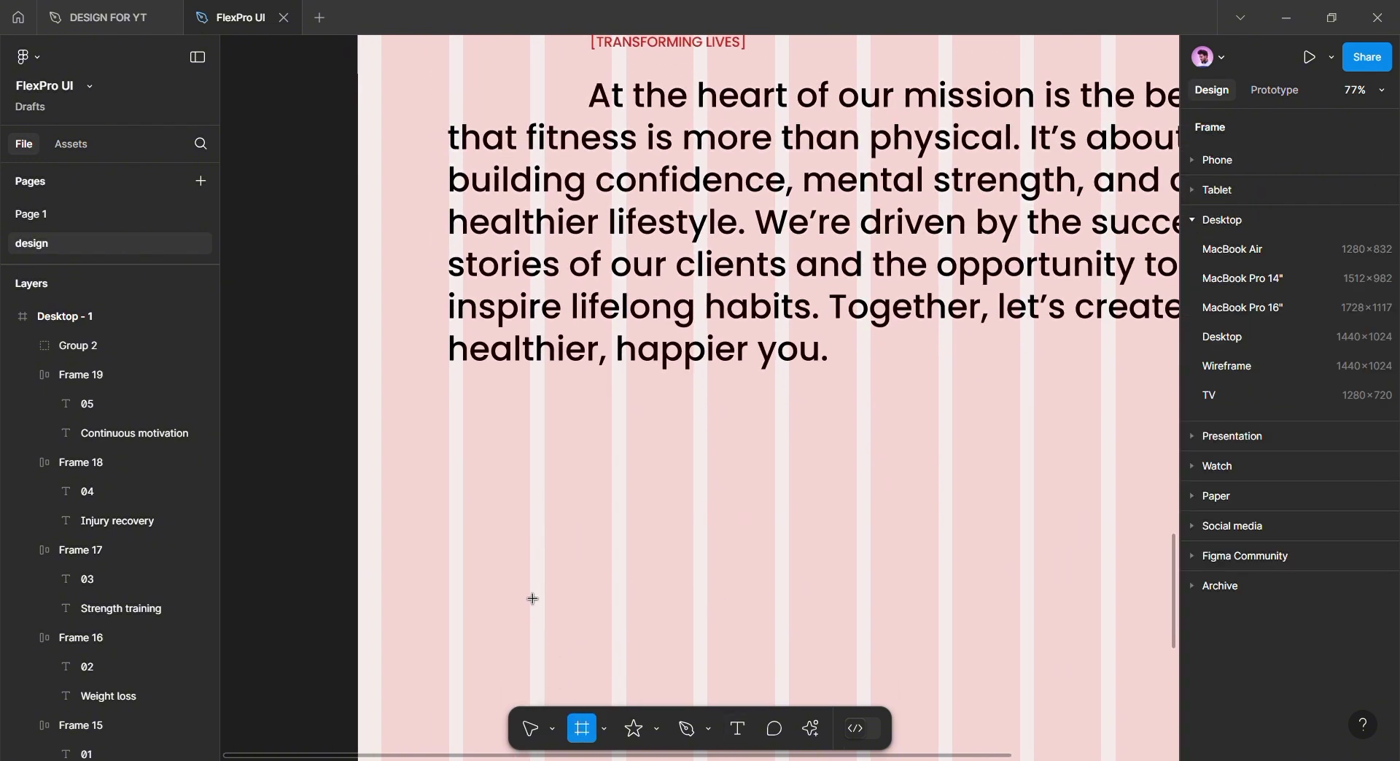
drag(530, 465, 949, 759)
drag(1077, 690, 1191, 730)
mouse_move(1012, 674)
mouse_down()
mouse_move(869, 584)
mouse_move(851, 517)
mouse_up()
drag(1031, 462, 1050, 462)
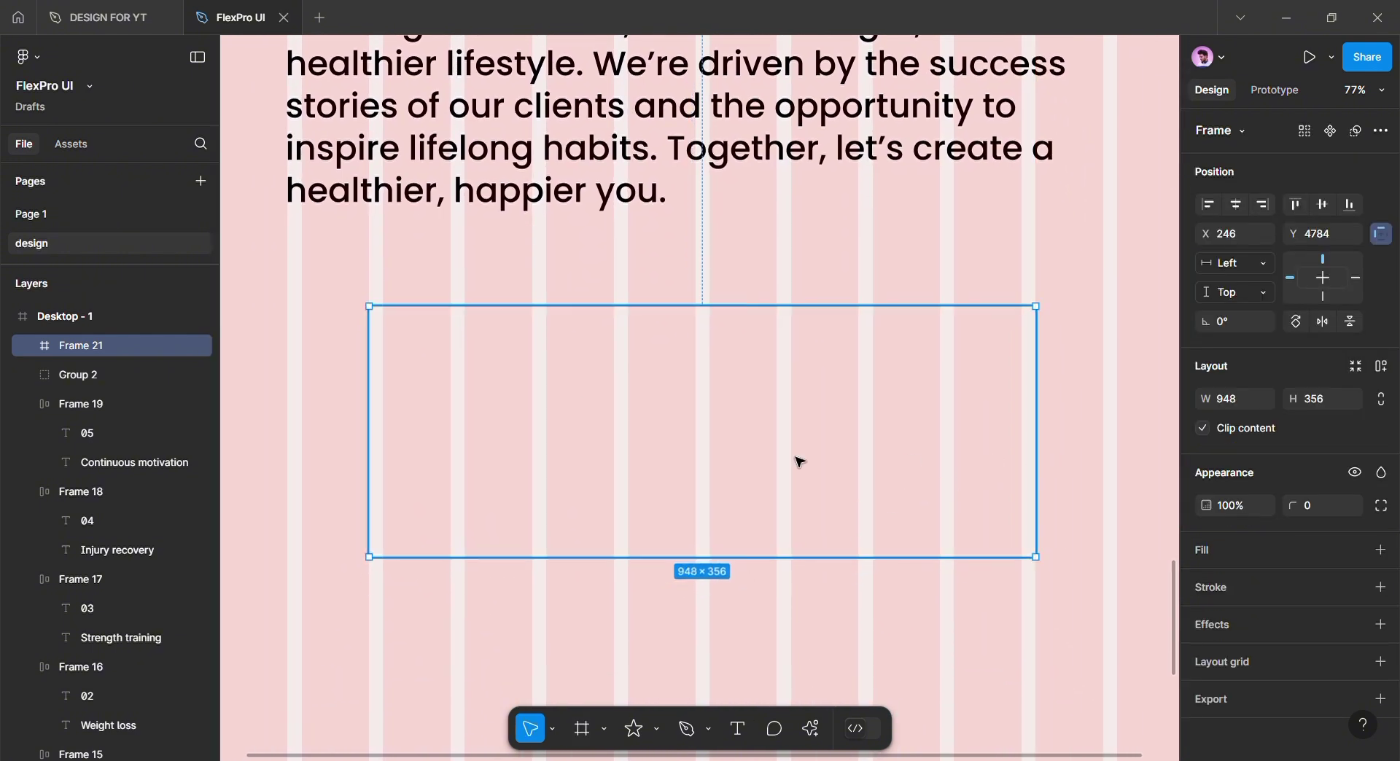
Widen the new frame to 1372 across the page and stretch it taller
scroll(709, 501, left, 2)
drag(438, 357, 288, 324)
scroll(913, 409, right, 3)
drag(914, 409, 1062, 406)
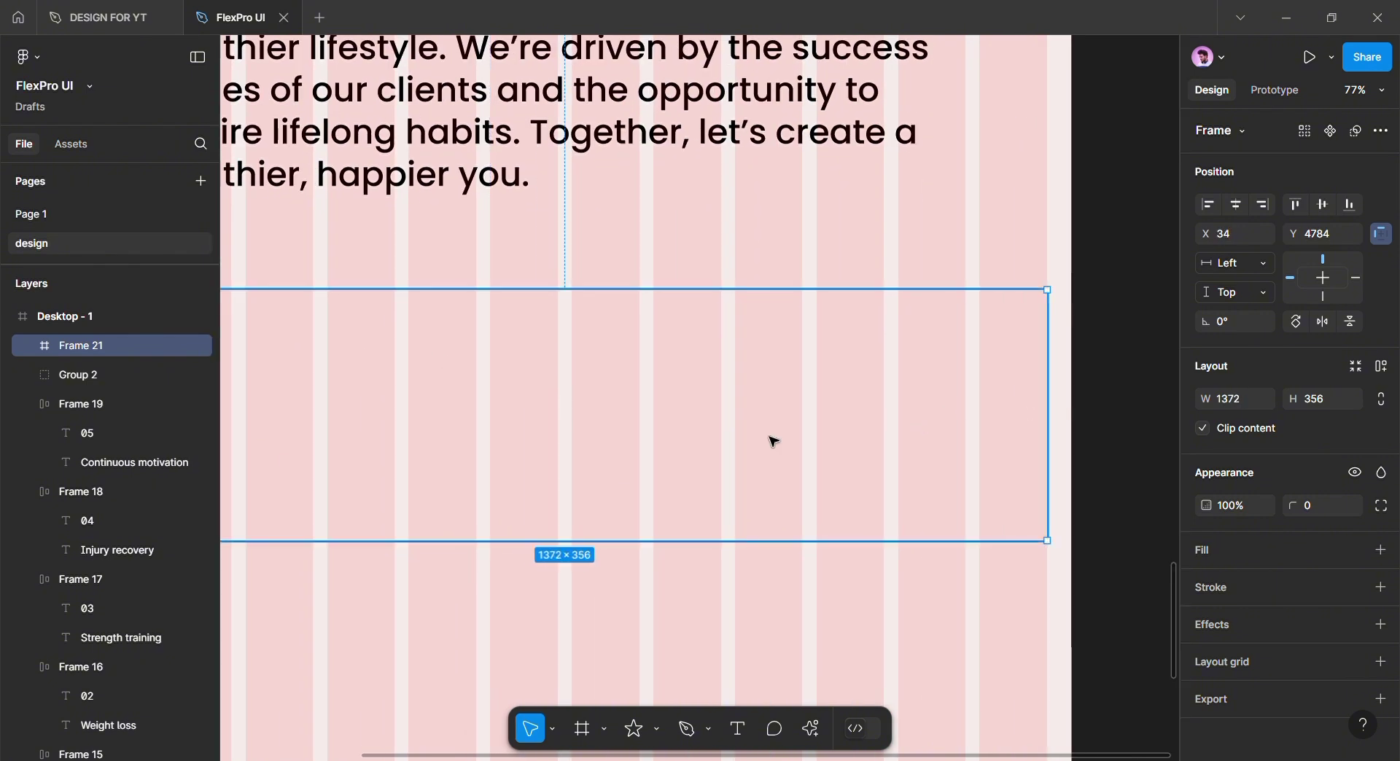
scroll(773, 440, left, 4)
drag(769, 312, 771, 282)
scroll(763, 450, down, 3)
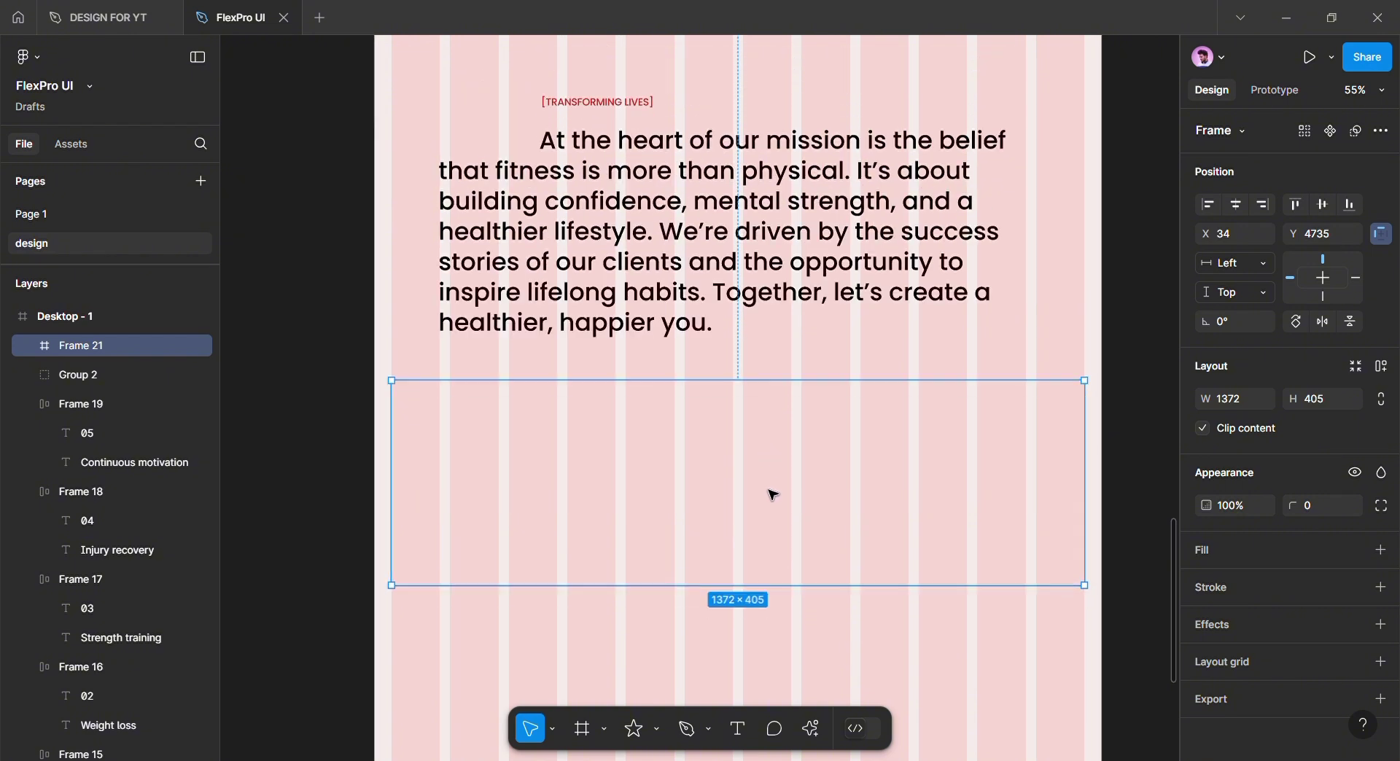
drag(775, 600, 779, 685)
scroll(770, 584, down, 2)
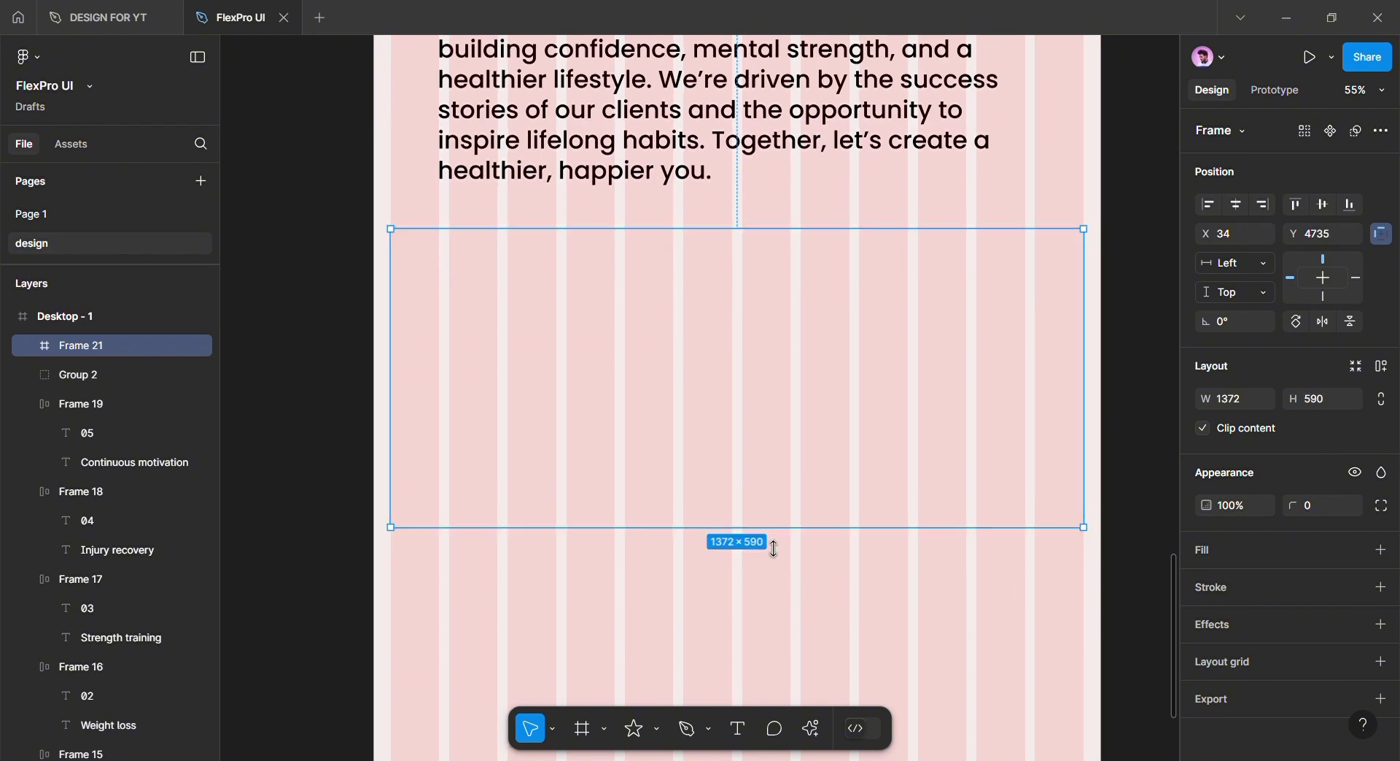
drag(772, 550, 833, 599)
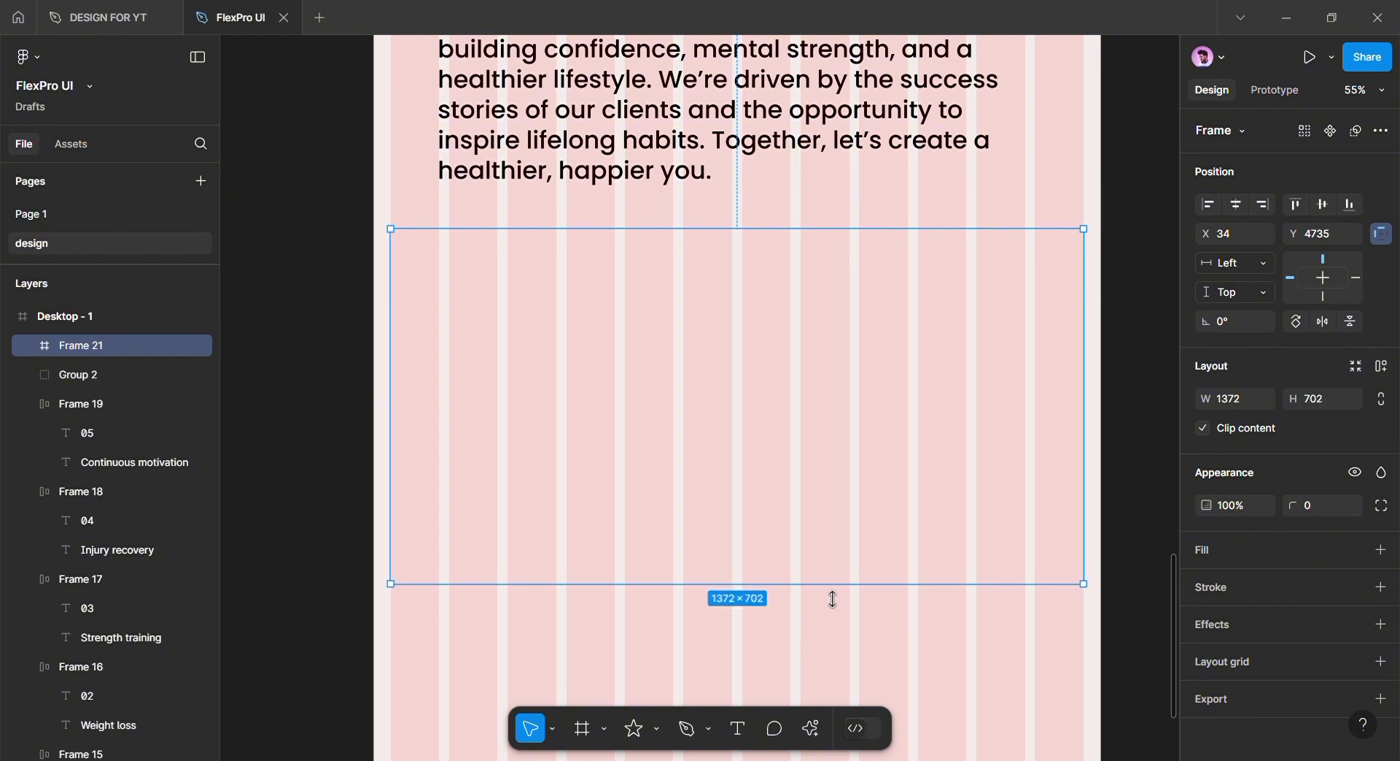
Set the frame height to 700 and fill it with a barbell-lift video
text(200)
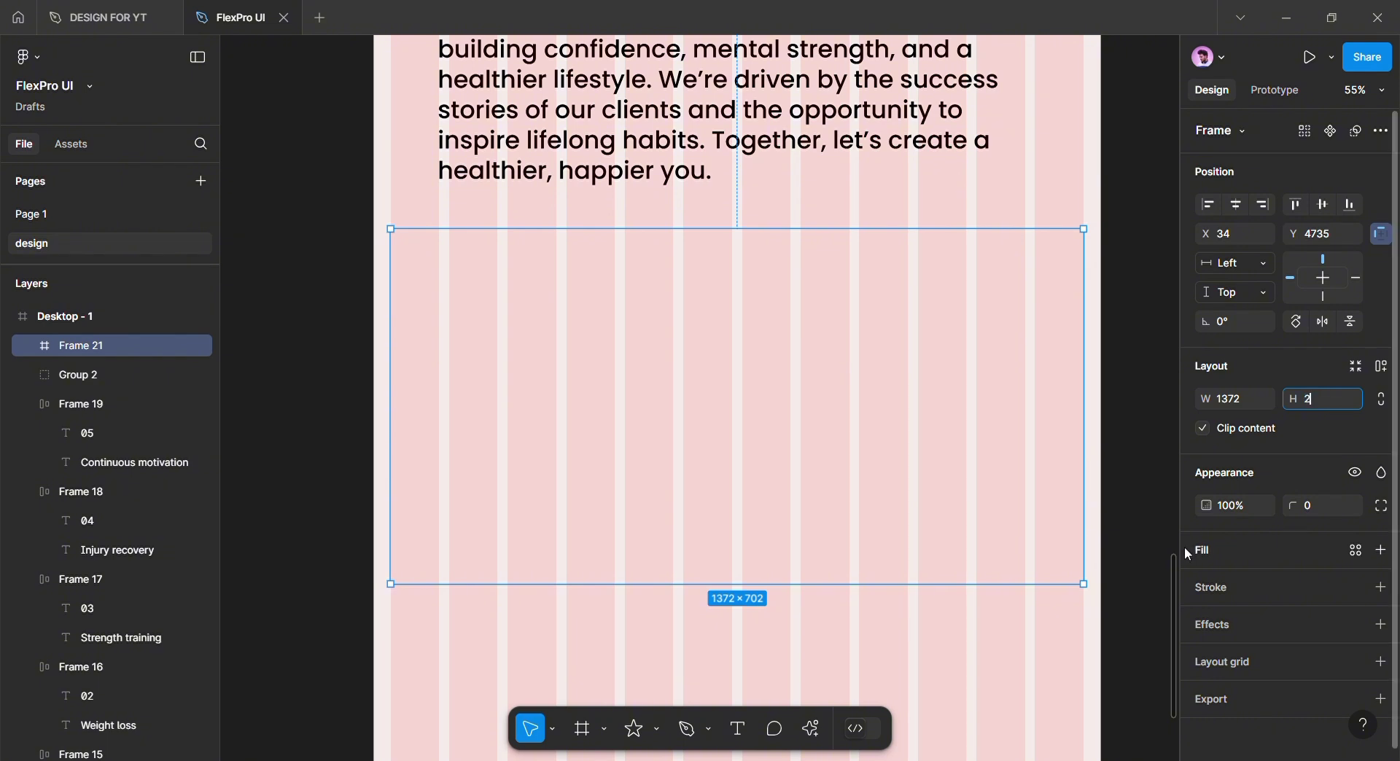
key(Return)
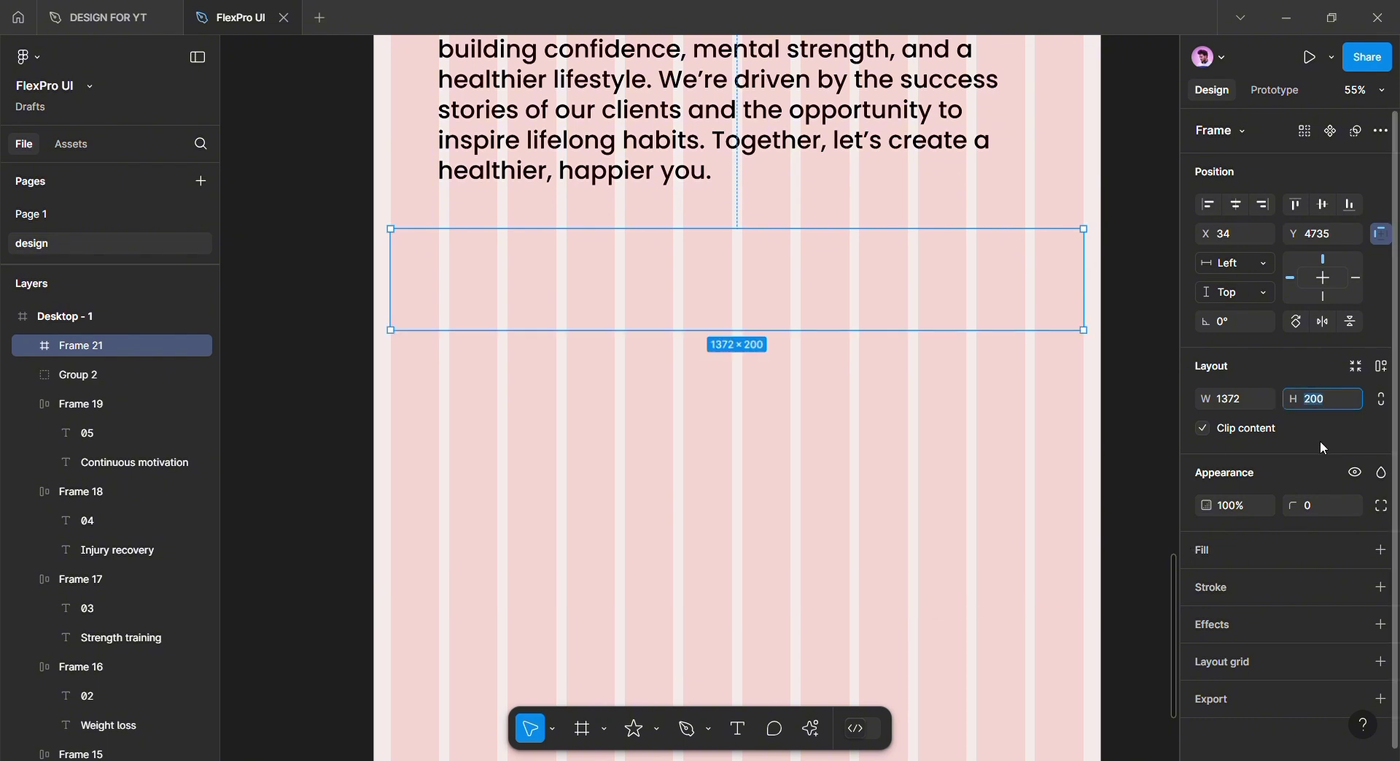
text(700)
key(Return)
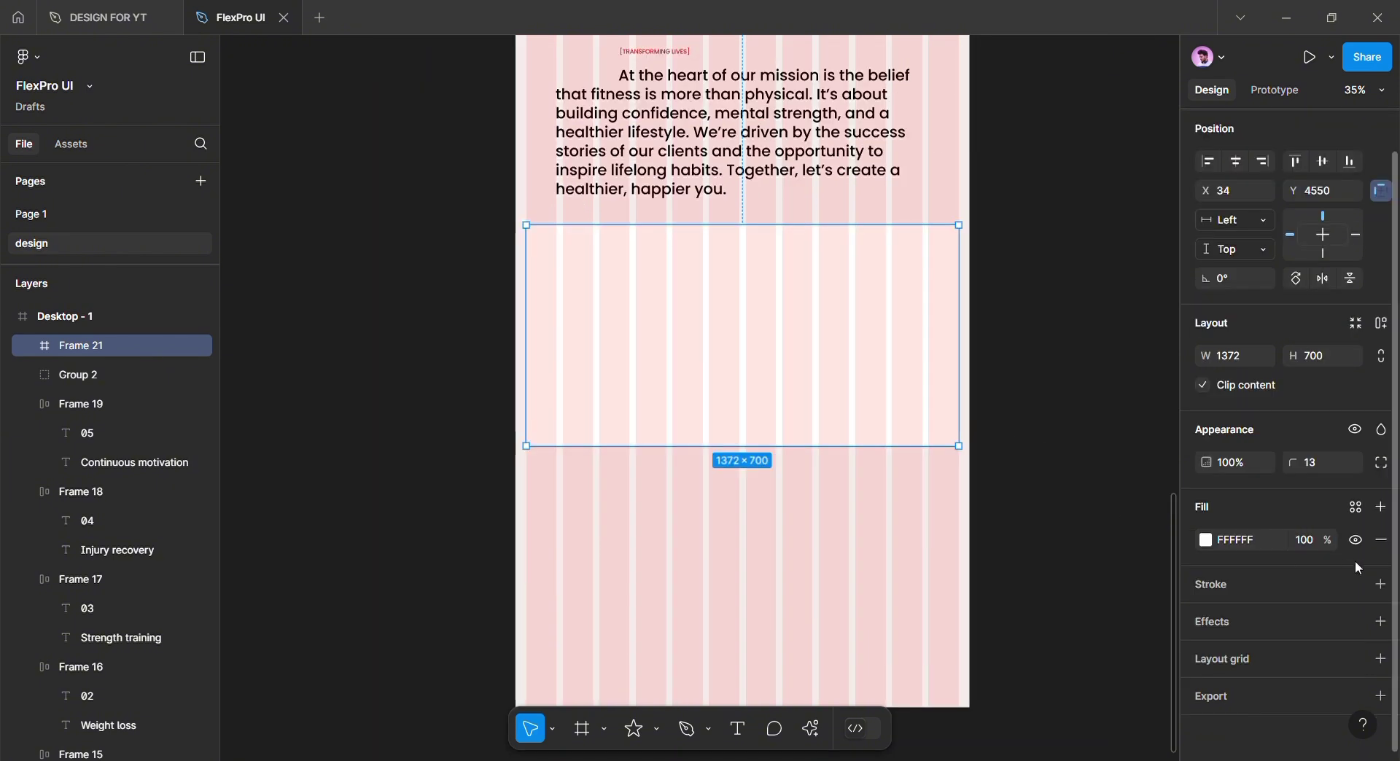
click(1224, 542)
click(1056, 282)
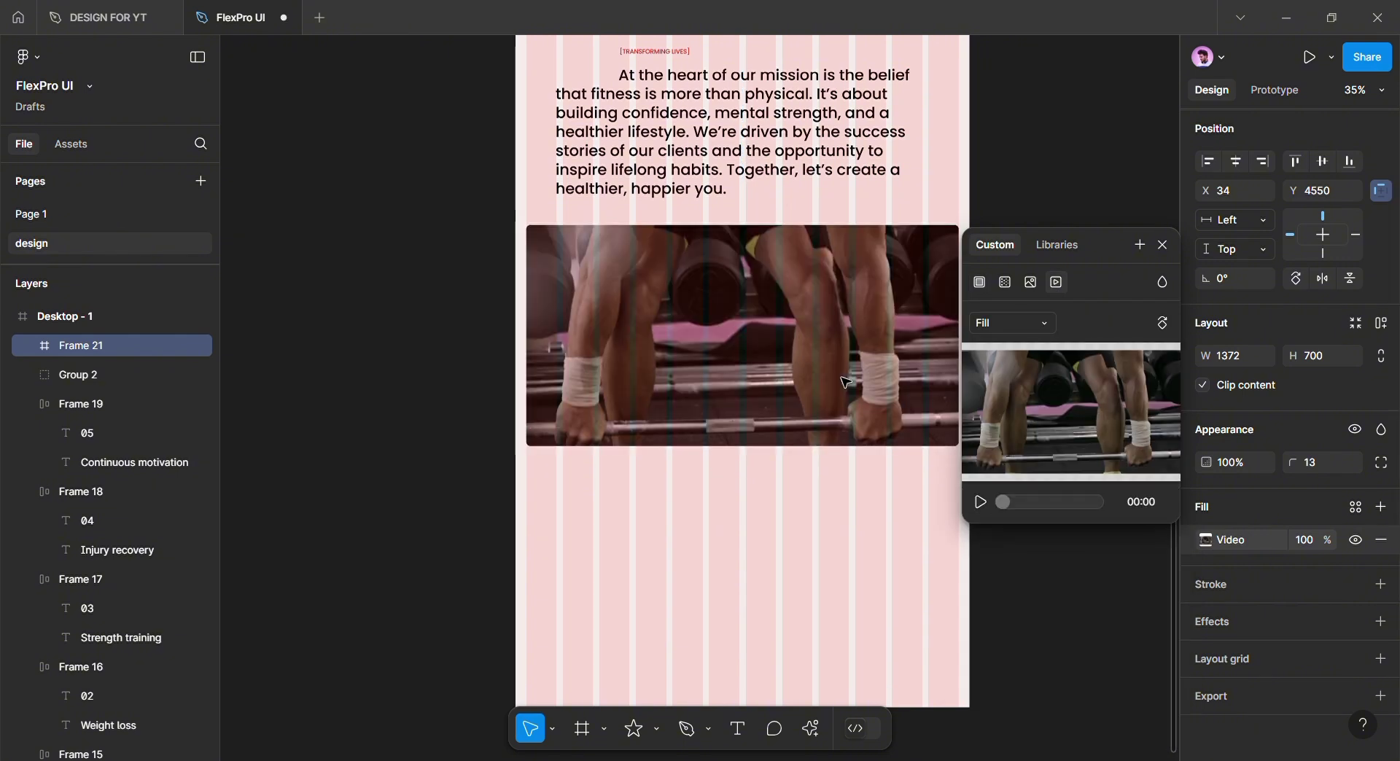
click(1163, 245)
click(1010, 318)
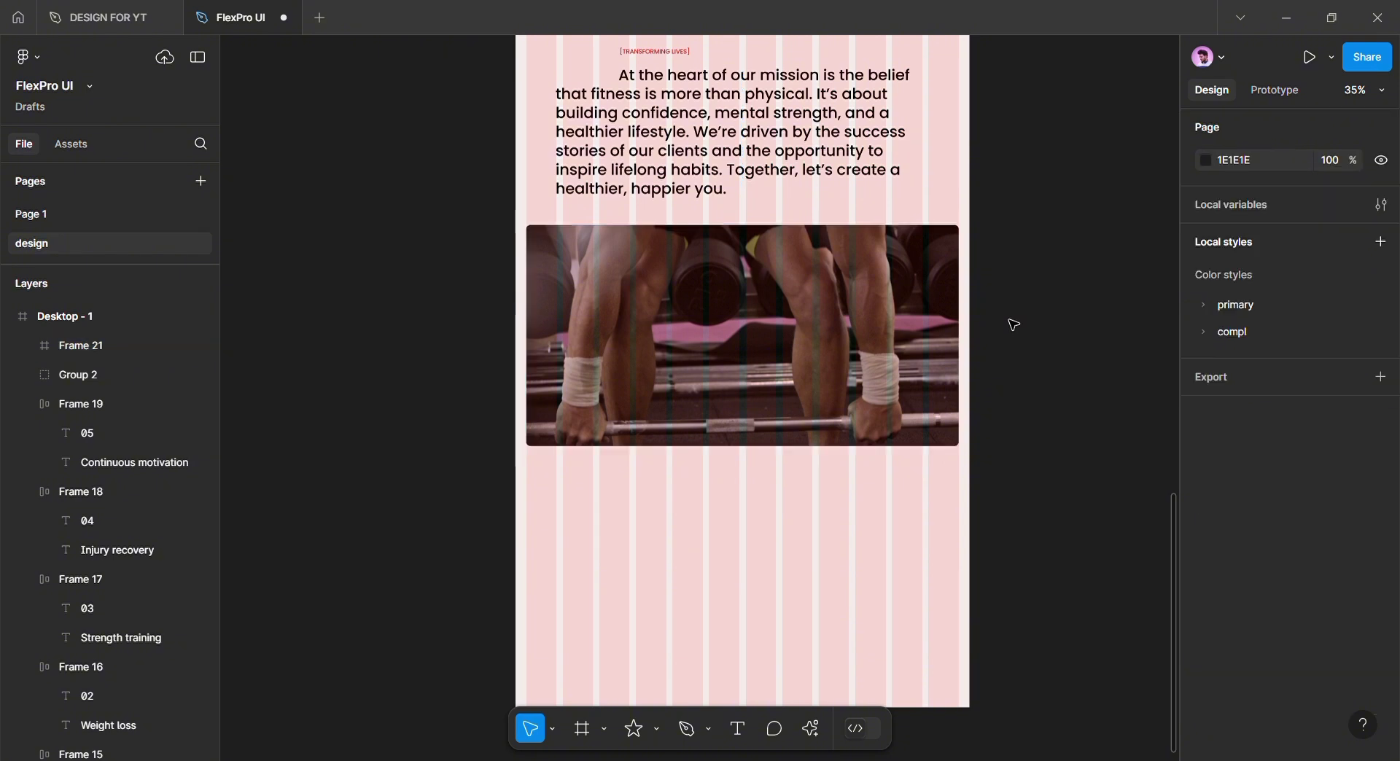
Place a copy of the [TRANSFORMING LIVES] label below the video frame
scroll(615, 412, down, 2)
scroll(615, 412, down, 3)
scroll(751, 556, up, 2)
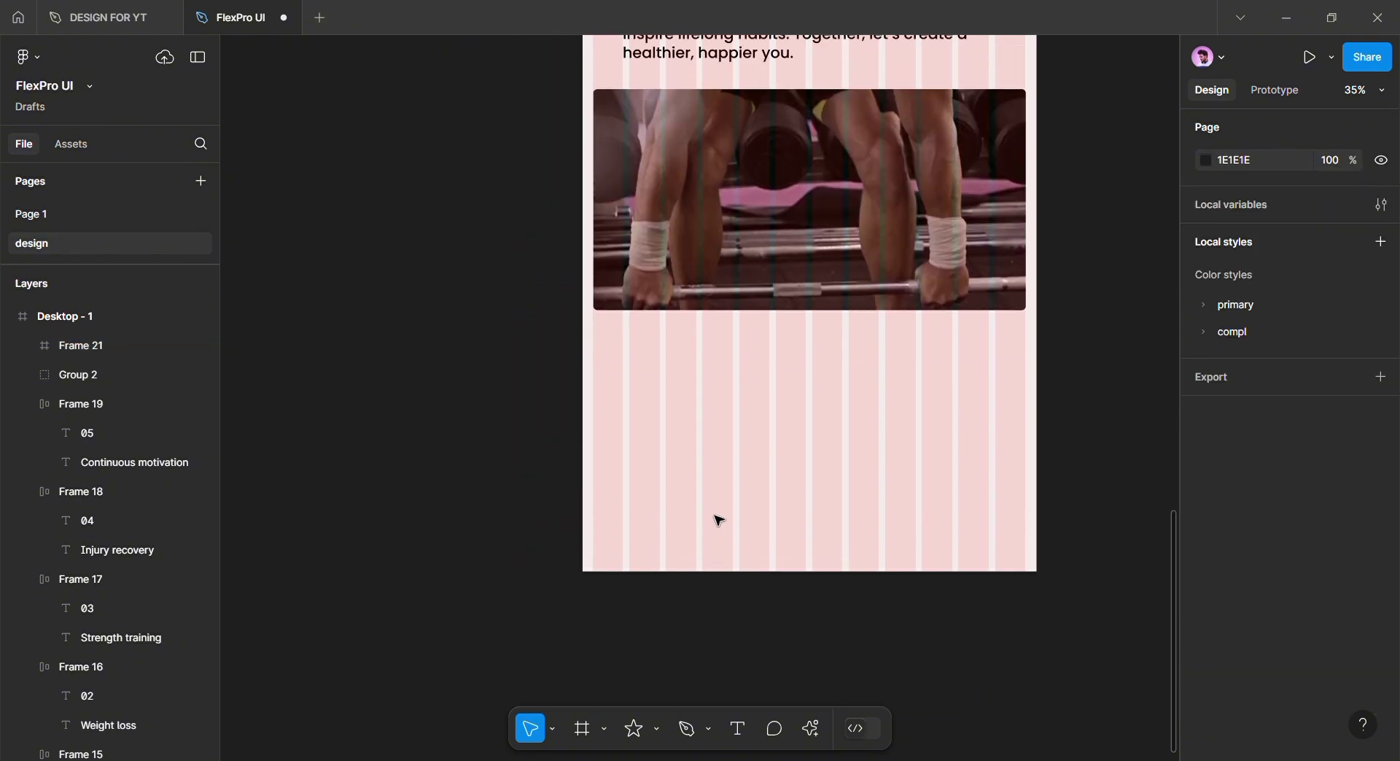
scroll(715, 522, up, 3)
drag(555, 46, 406, 604)
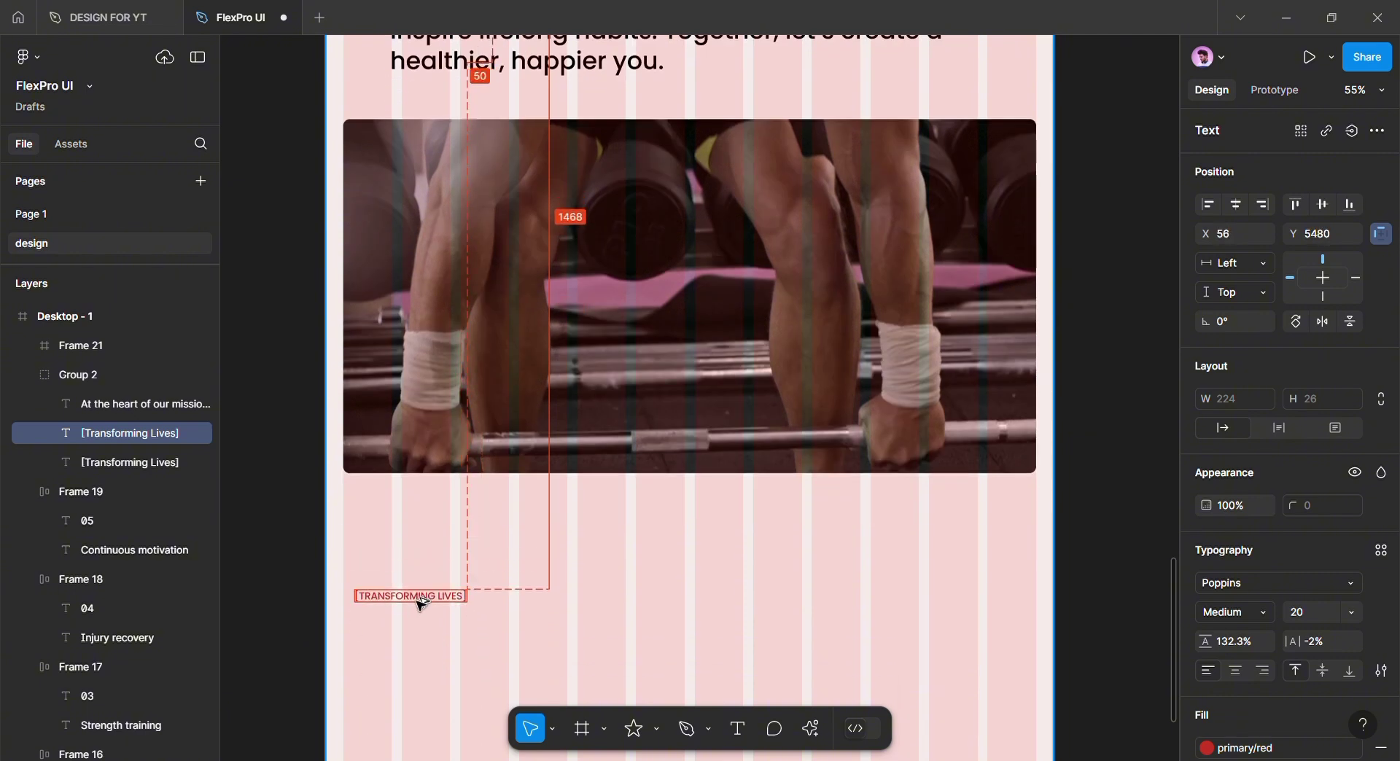
Rename the copied label to [CONTACT US]
scroll(407, 603, up, 5)
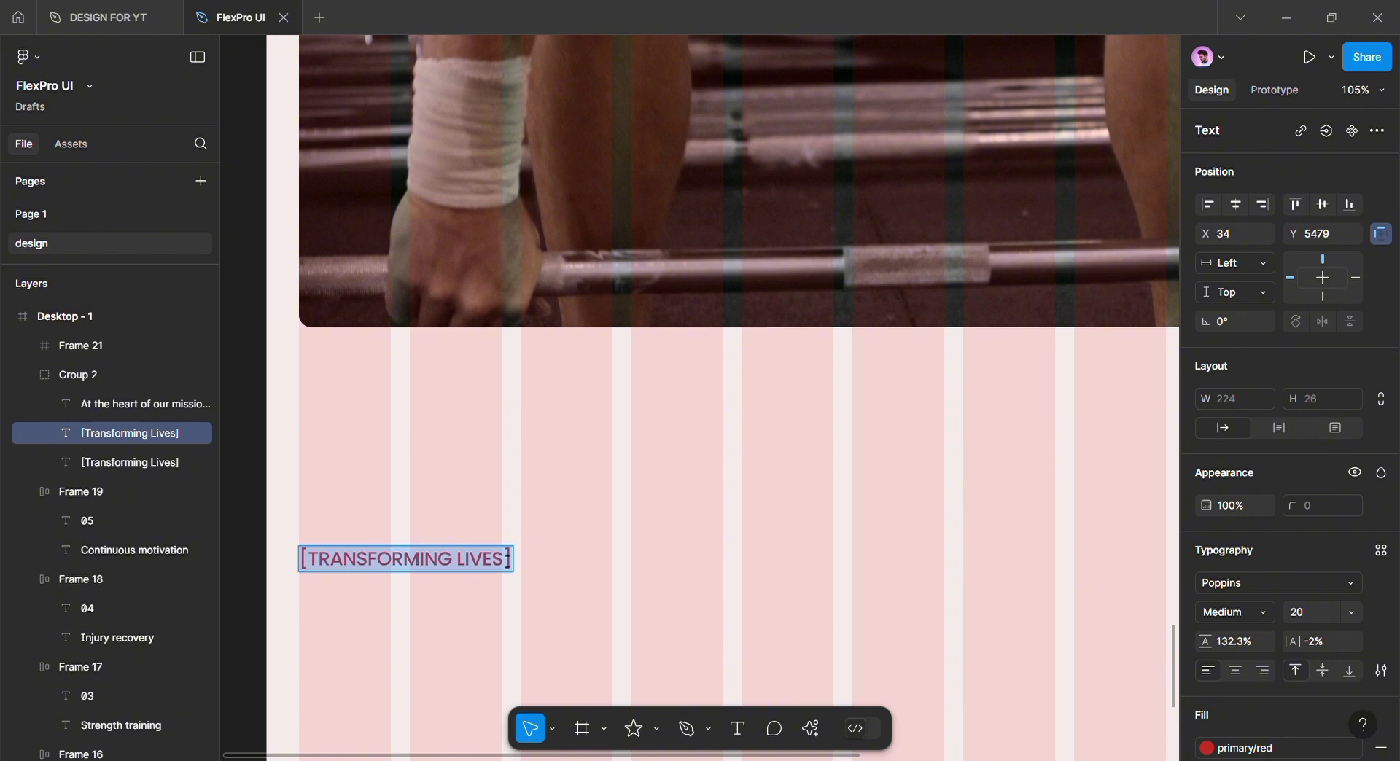
drag(508, 561, 355, 562)
text(CONTACT US)
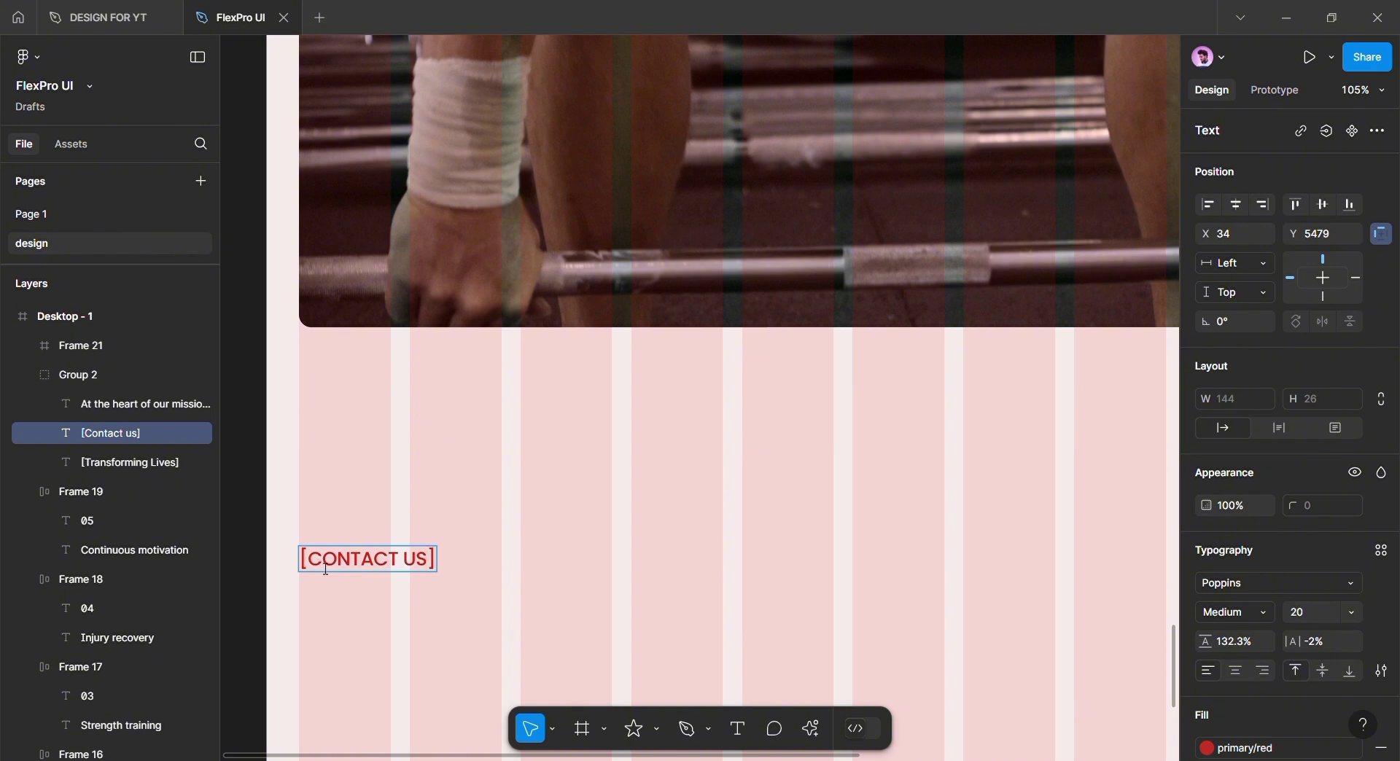
key(Escape)
scroll(447, 466, down, 2)
Add a size-64 text line under [CONTACT US] containing the studio's contact e-mail
key(Return)
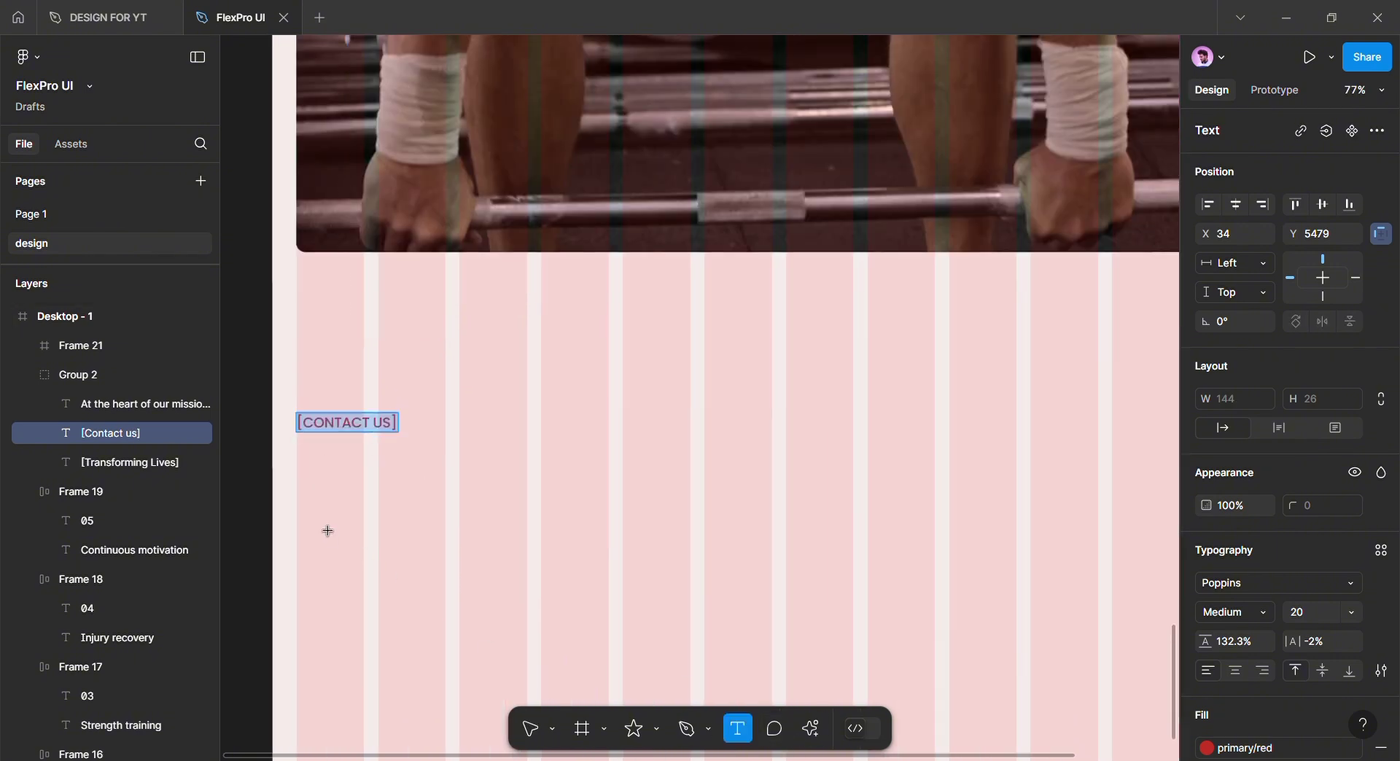
click(315, 508)
scroll(366, 552, left, 3)
scroll(365, 553, up, 1)
click(1352, 613)
click(1328, 654)
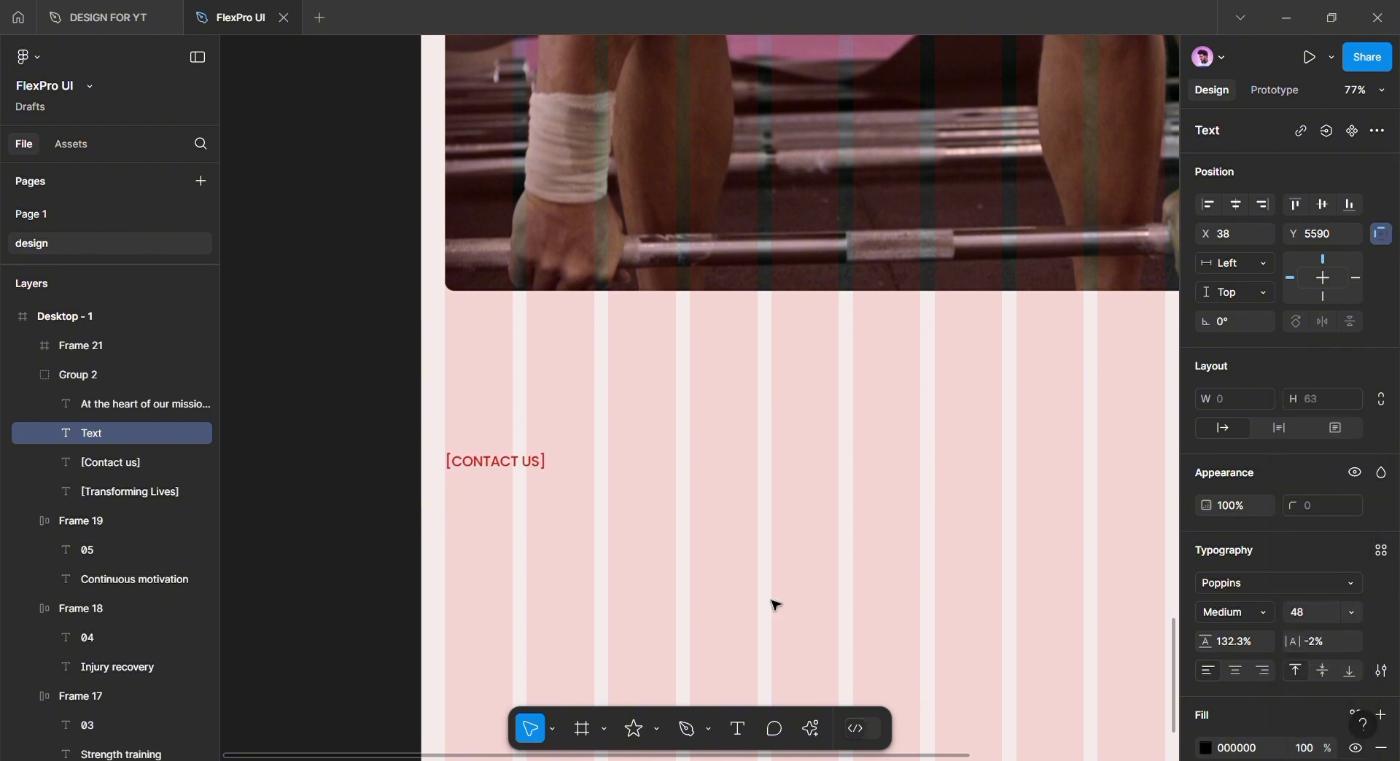
click(1351, 613)
click(1328, 634)
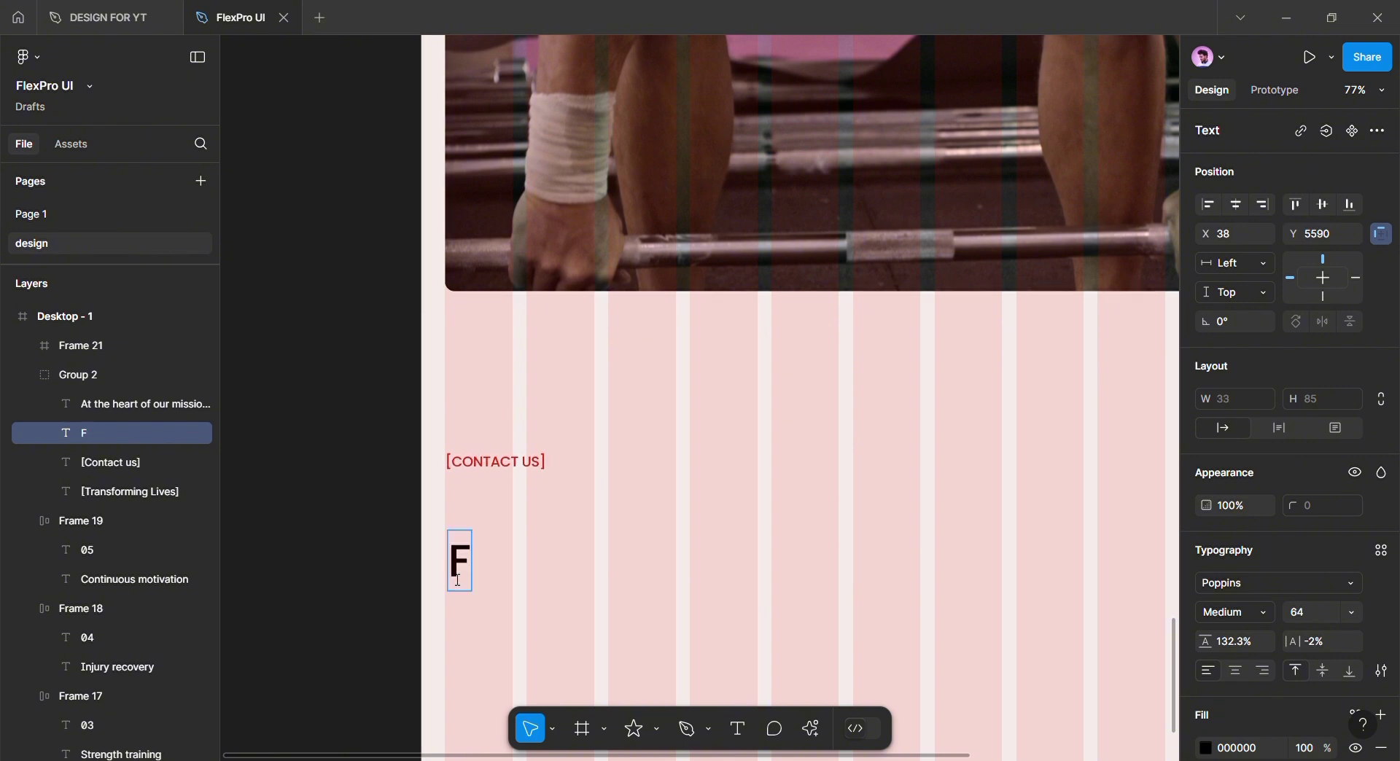
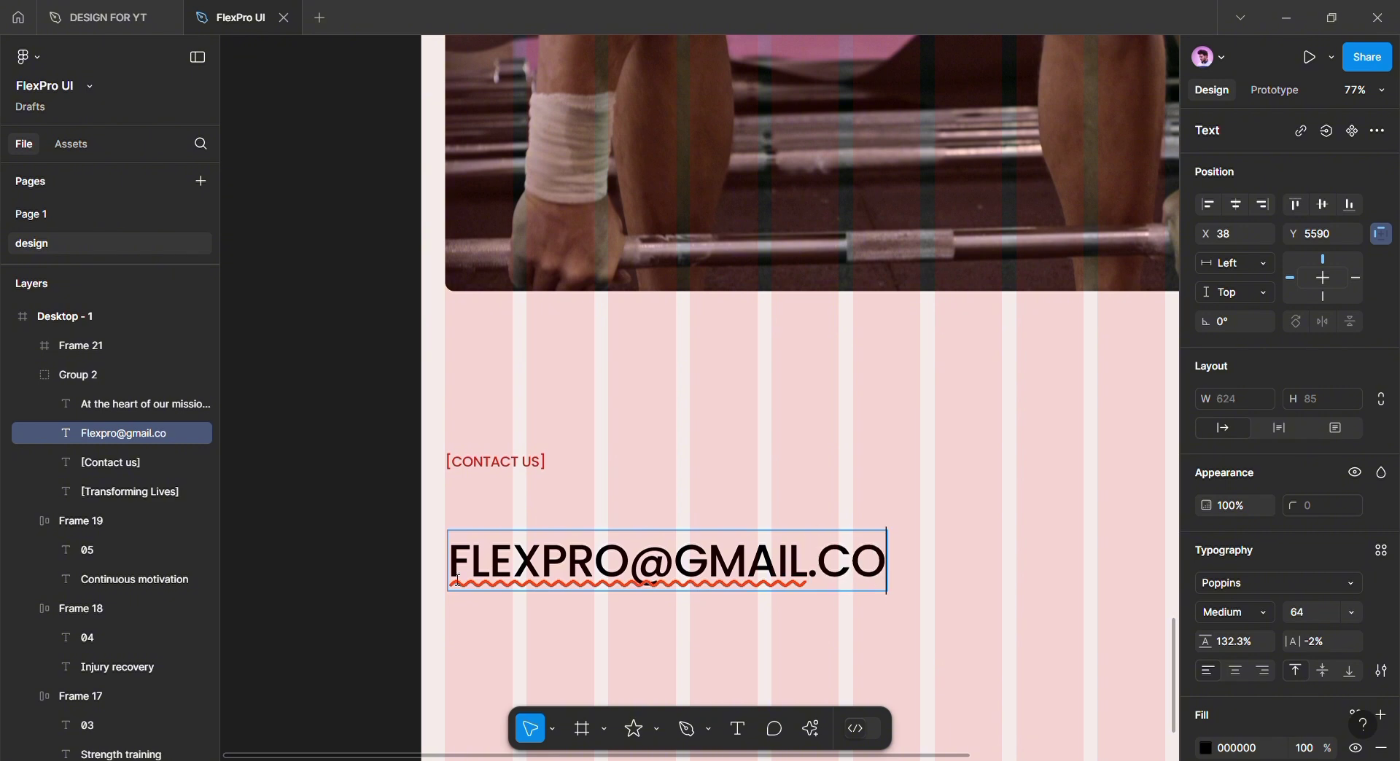
key(Escape)
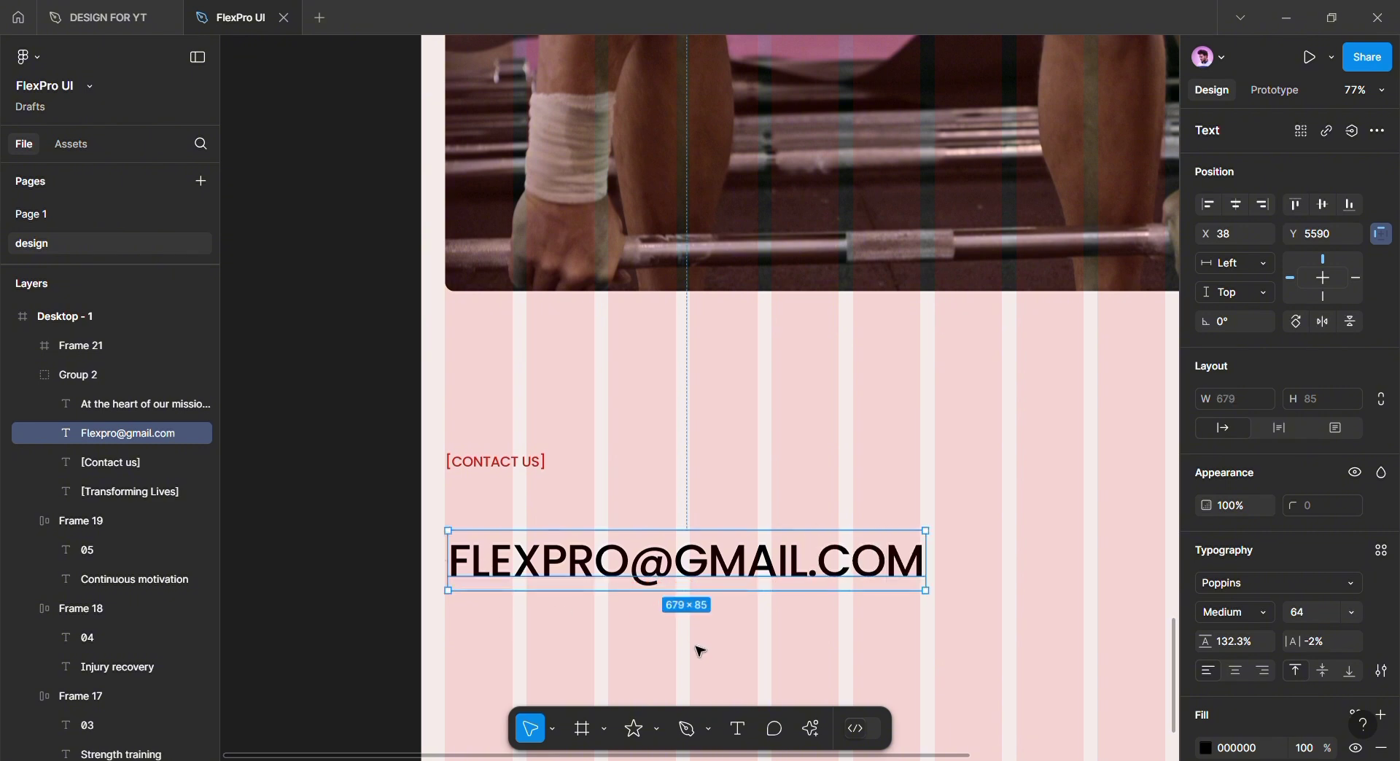
scroll(644, 565, down, 1)
Duplicate the email line just below it and retype it as the contact phone number
drag(646, 555, 644, 617)
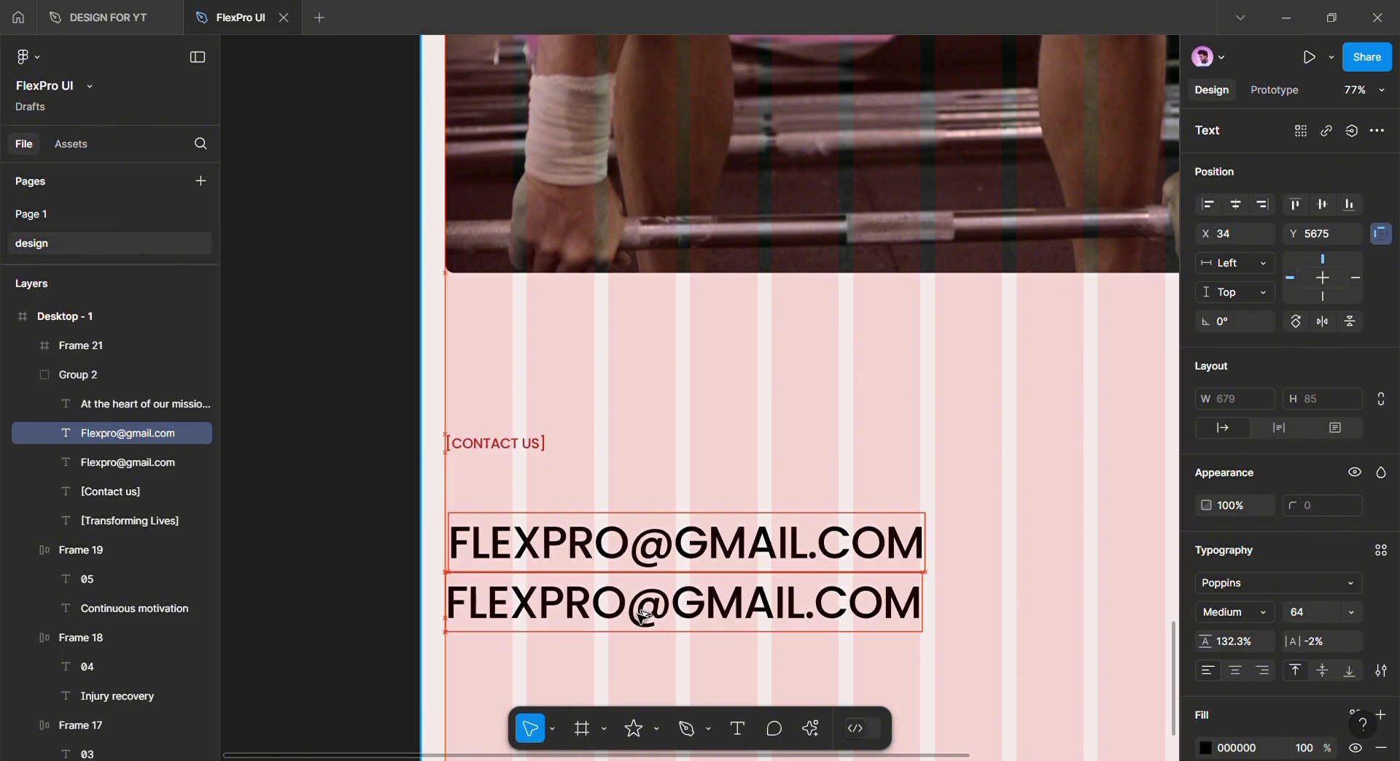
double_click(686, 615)
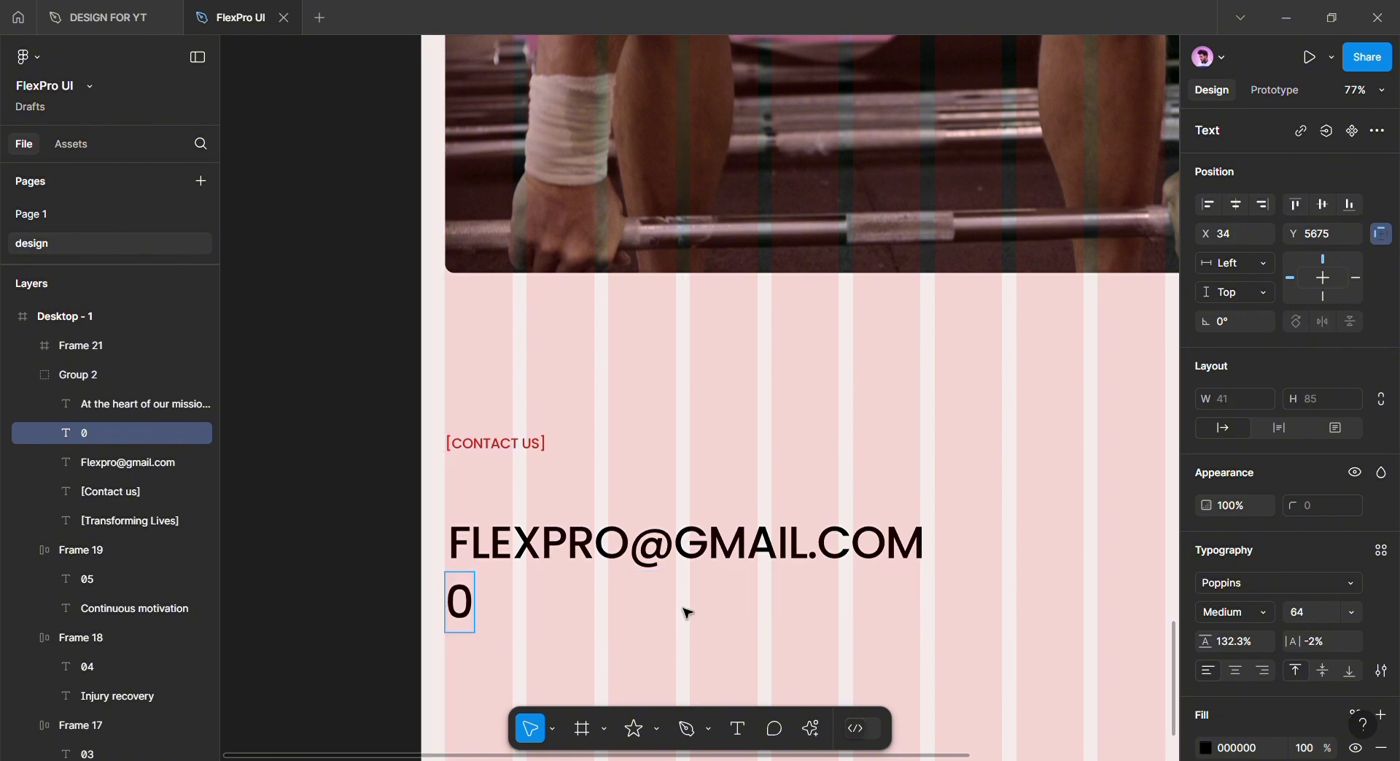
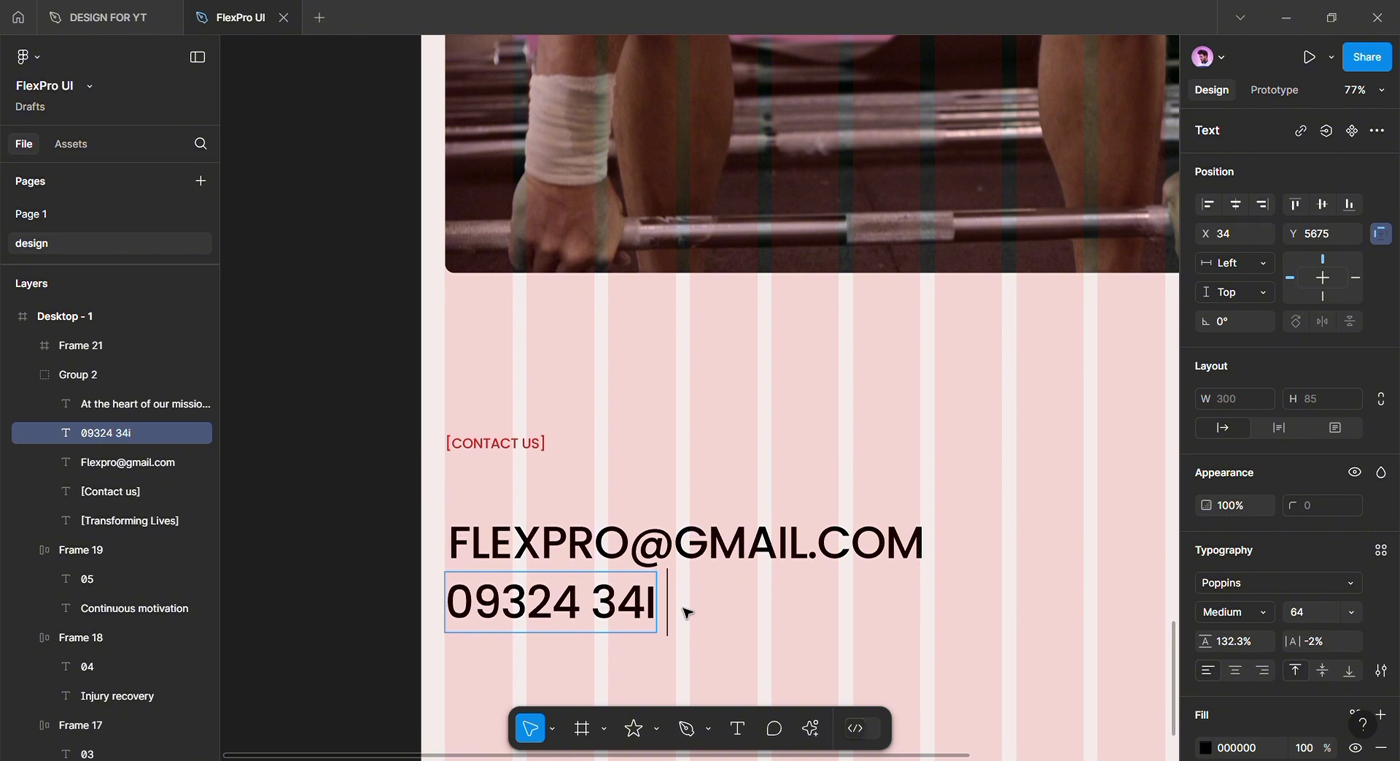
click(666, 666)
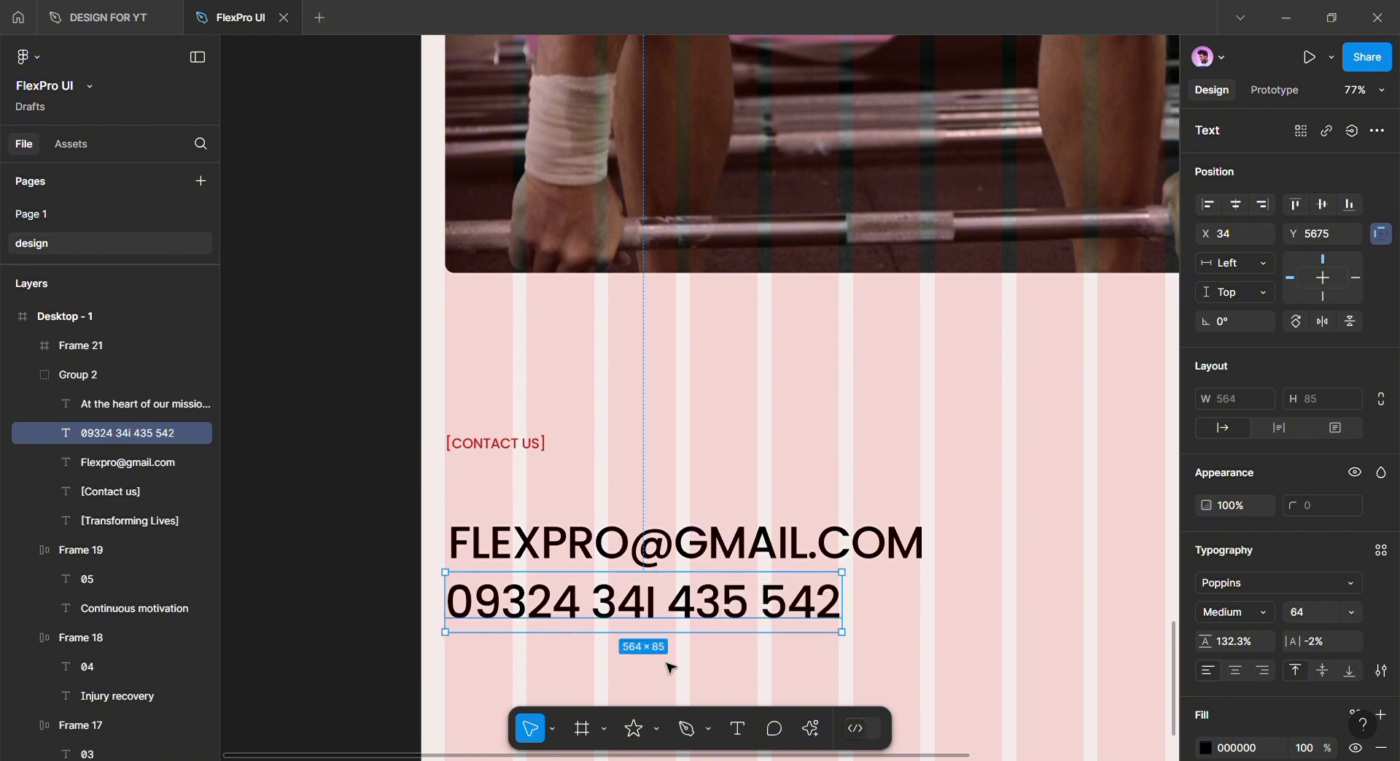
click(665, 669)
Set both the email and phone number lines to SemiBold weight
drag(664, 679, 647, 613)
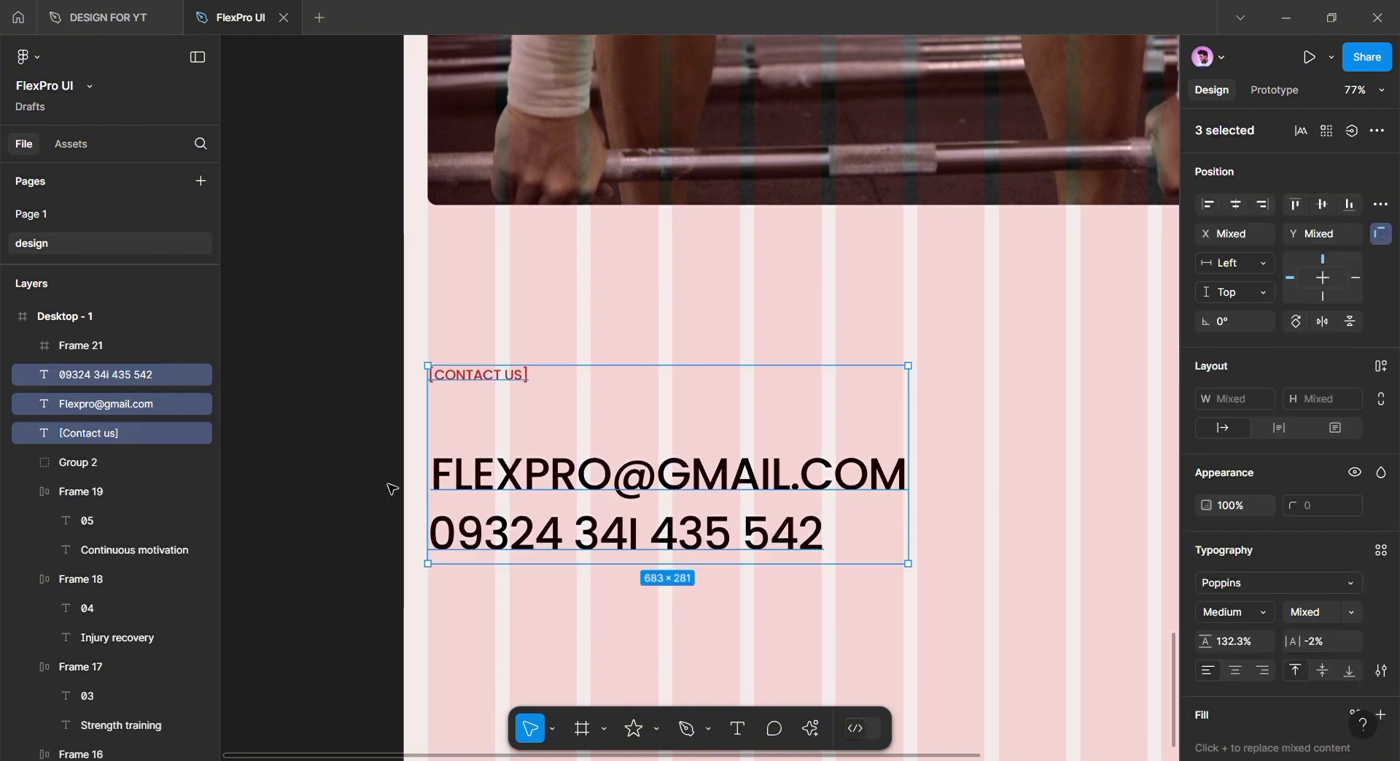
click(496, 489)
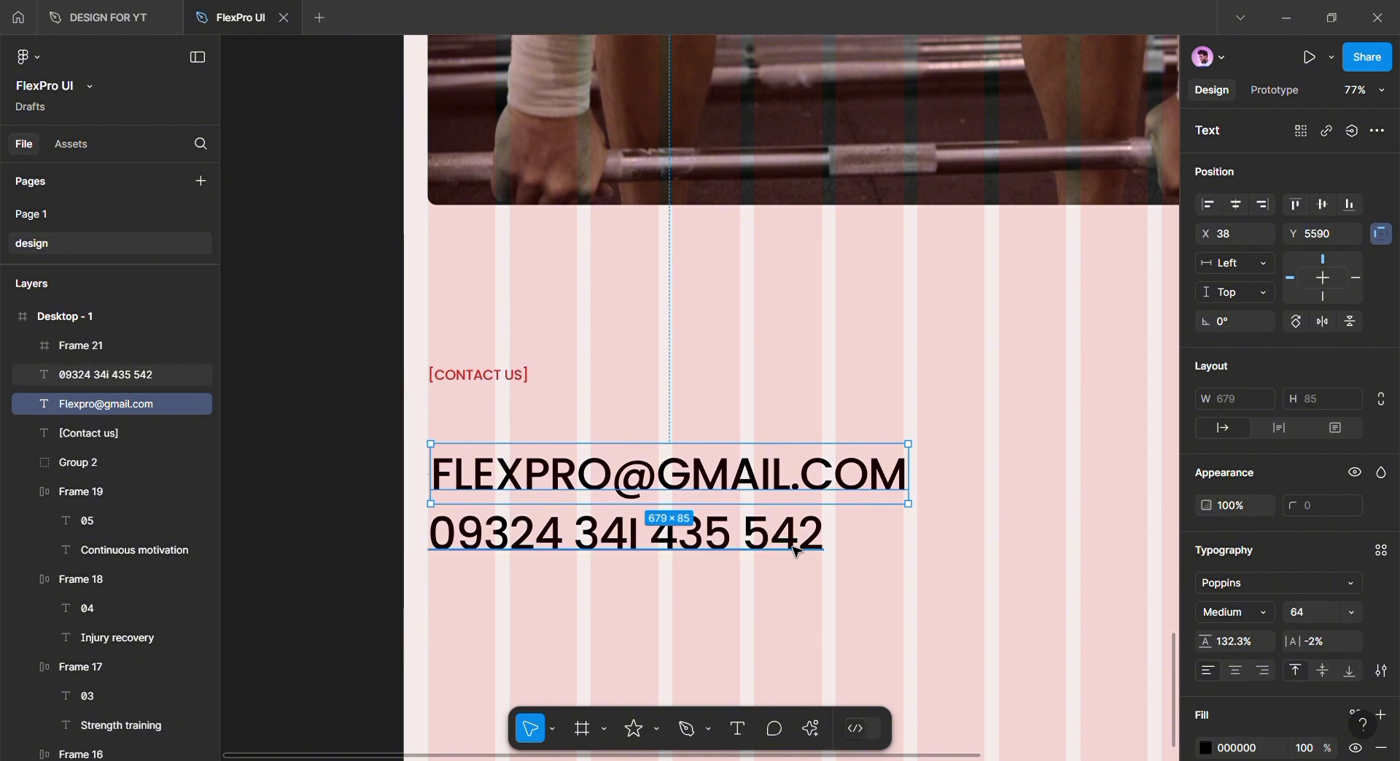
shift+click(511, 536)
click(1240, 638)
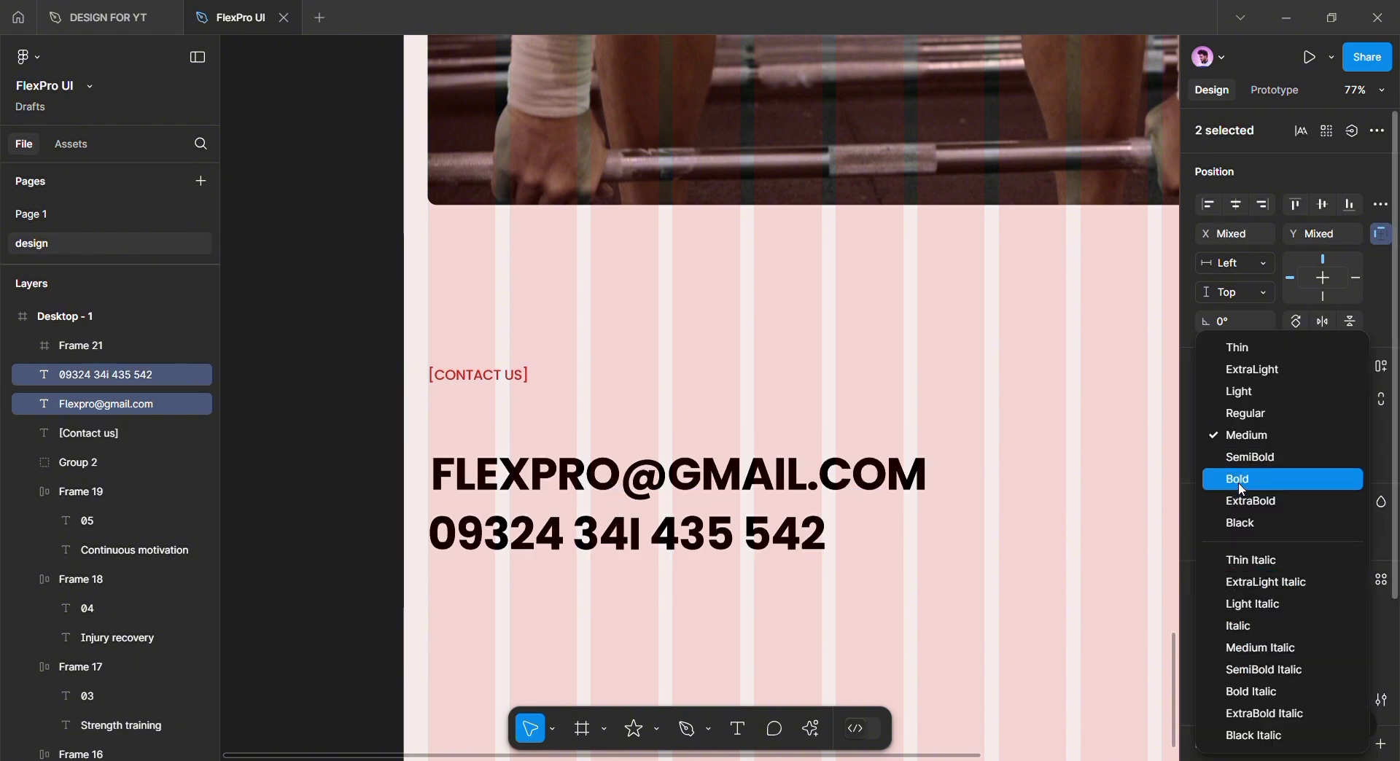
click(1250, 457)
click(767, 622)
Nudge the phone number line up slightly
scroll(768, 622, down, 2)
scroll(768, 623, right, 2)
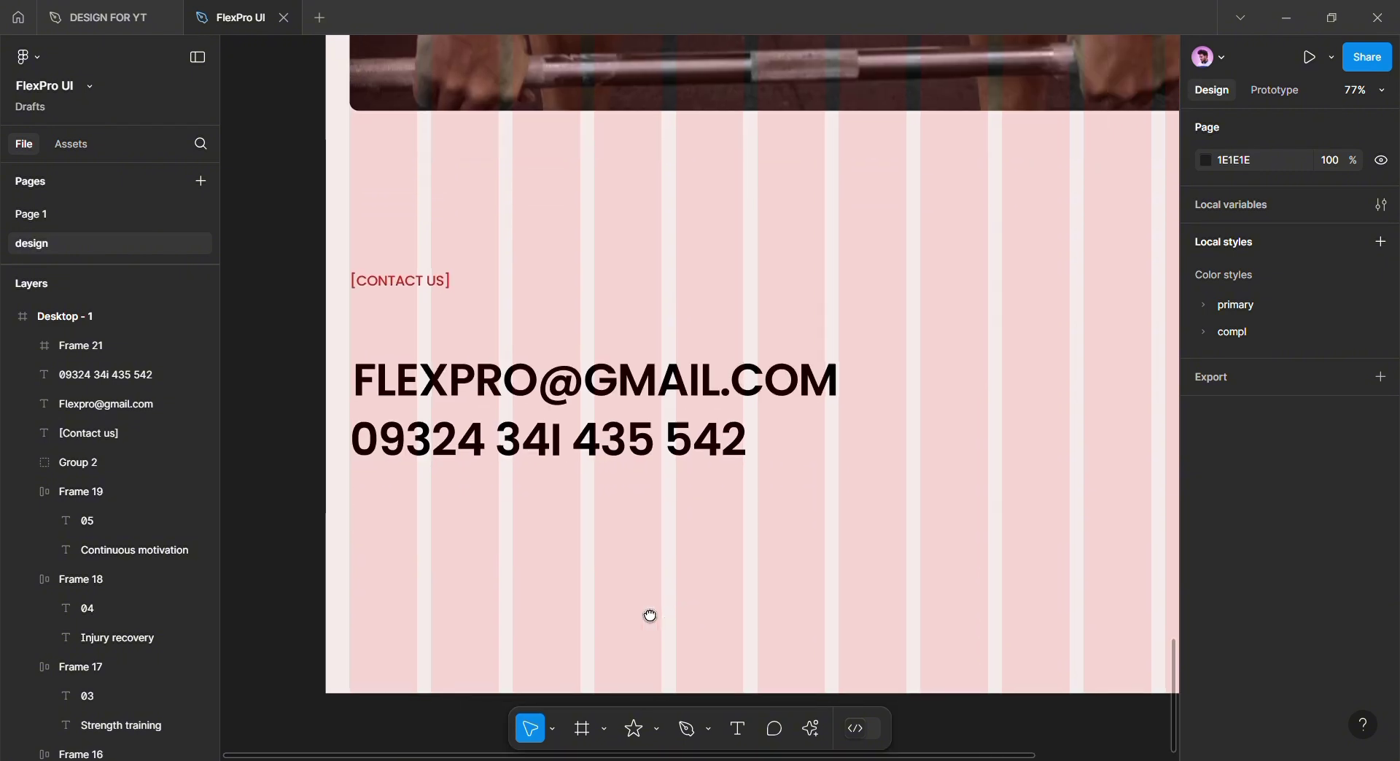
click(489, 467)
drag(489, 467, 489, 453)
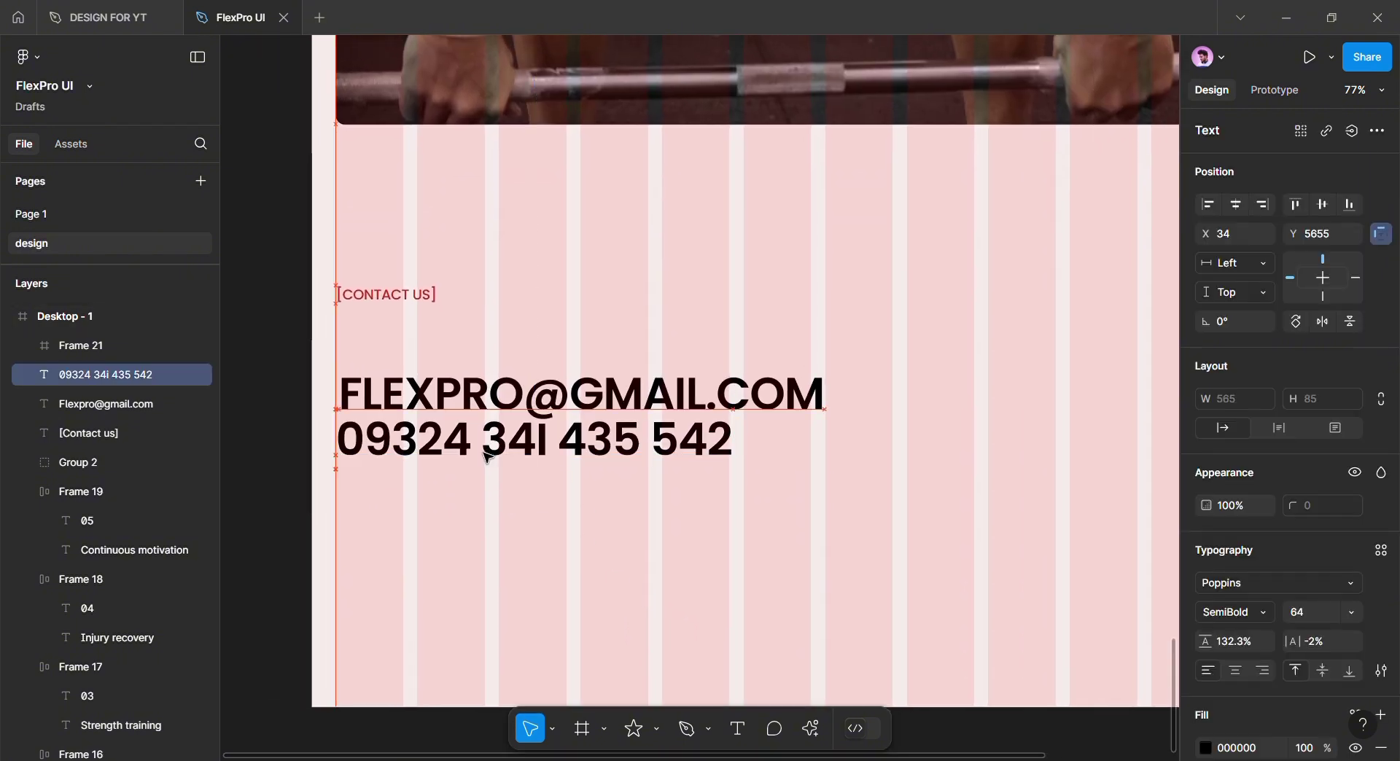
click(528, 531)
scroll(531, 549, down, 1)
drag(531, 548, 482, 606)
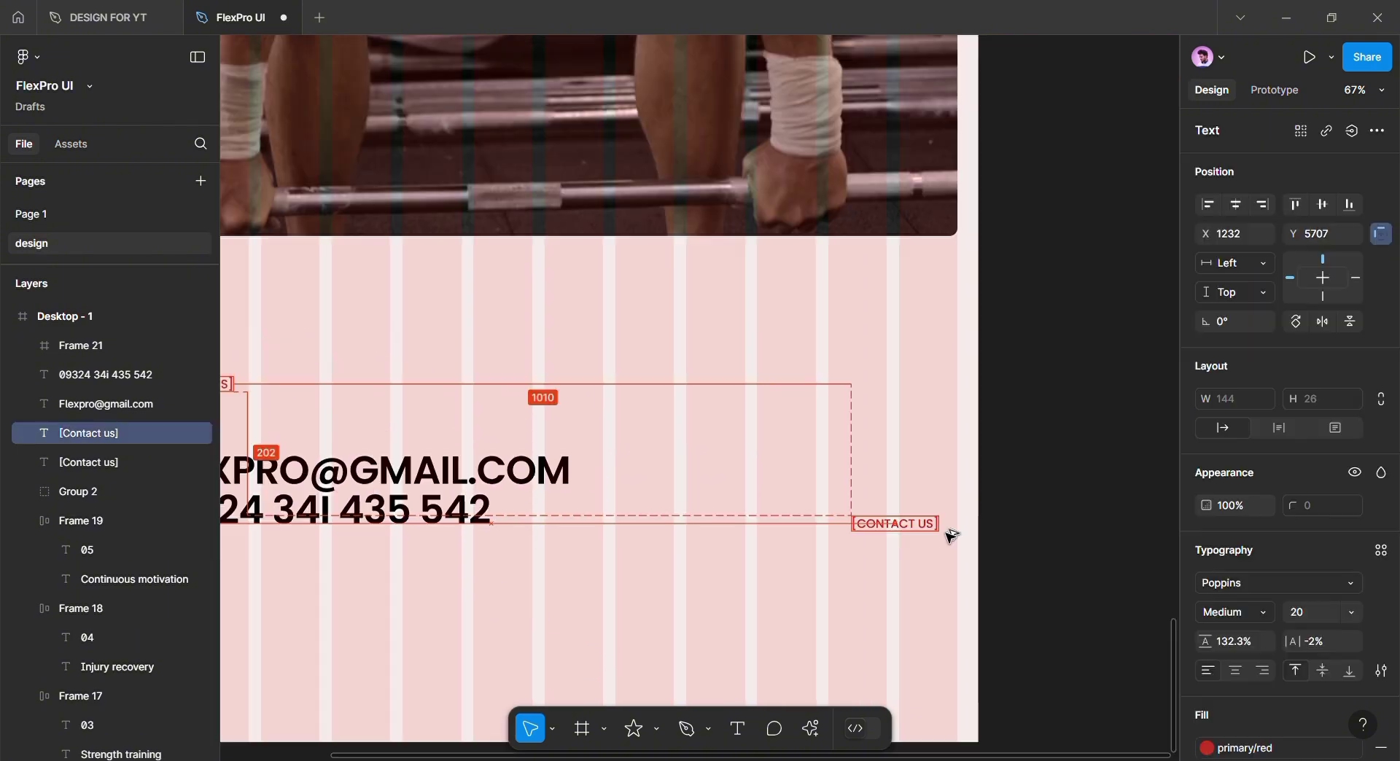
Copy the Contact us label to the right margin and retype it as 'Privacy policy'
drag(947, 533, 958, 534)
double_click(929, 533)
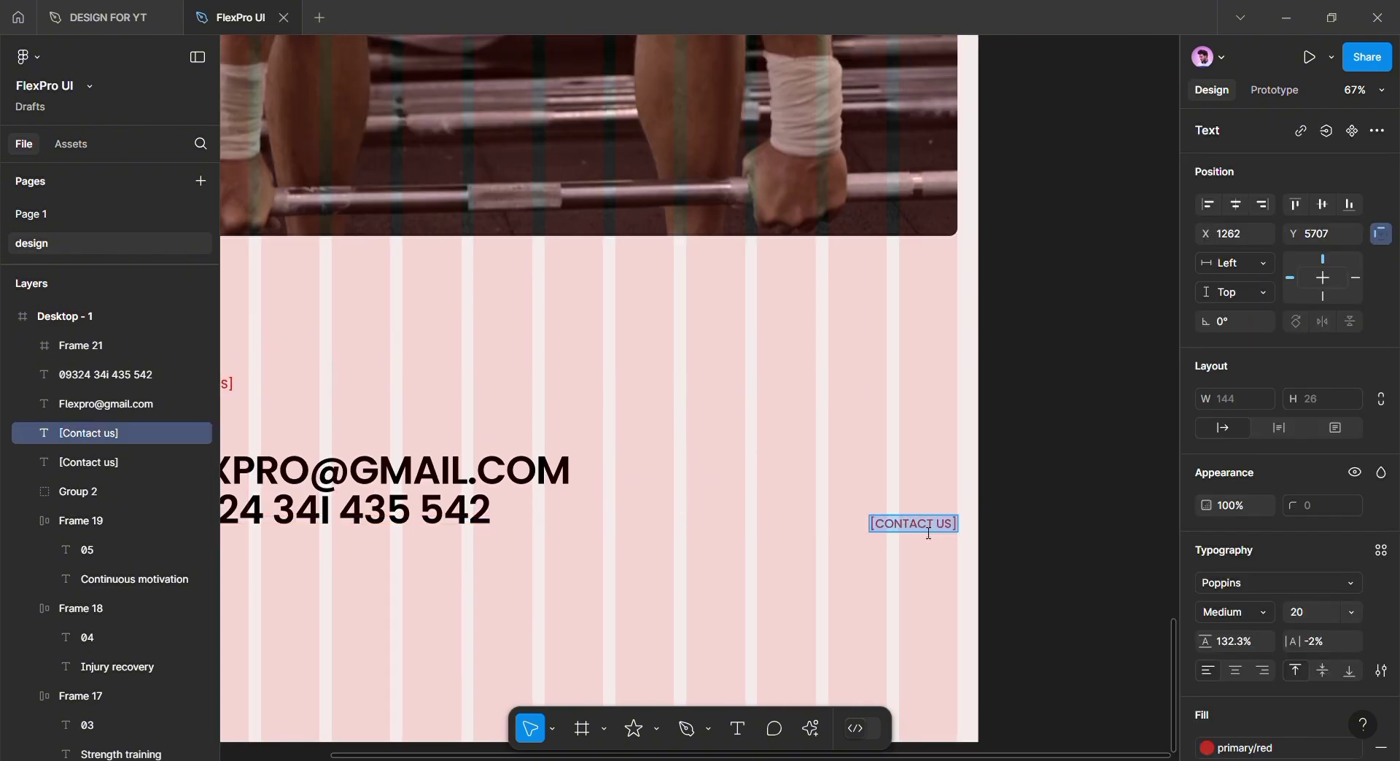
text(Pr)
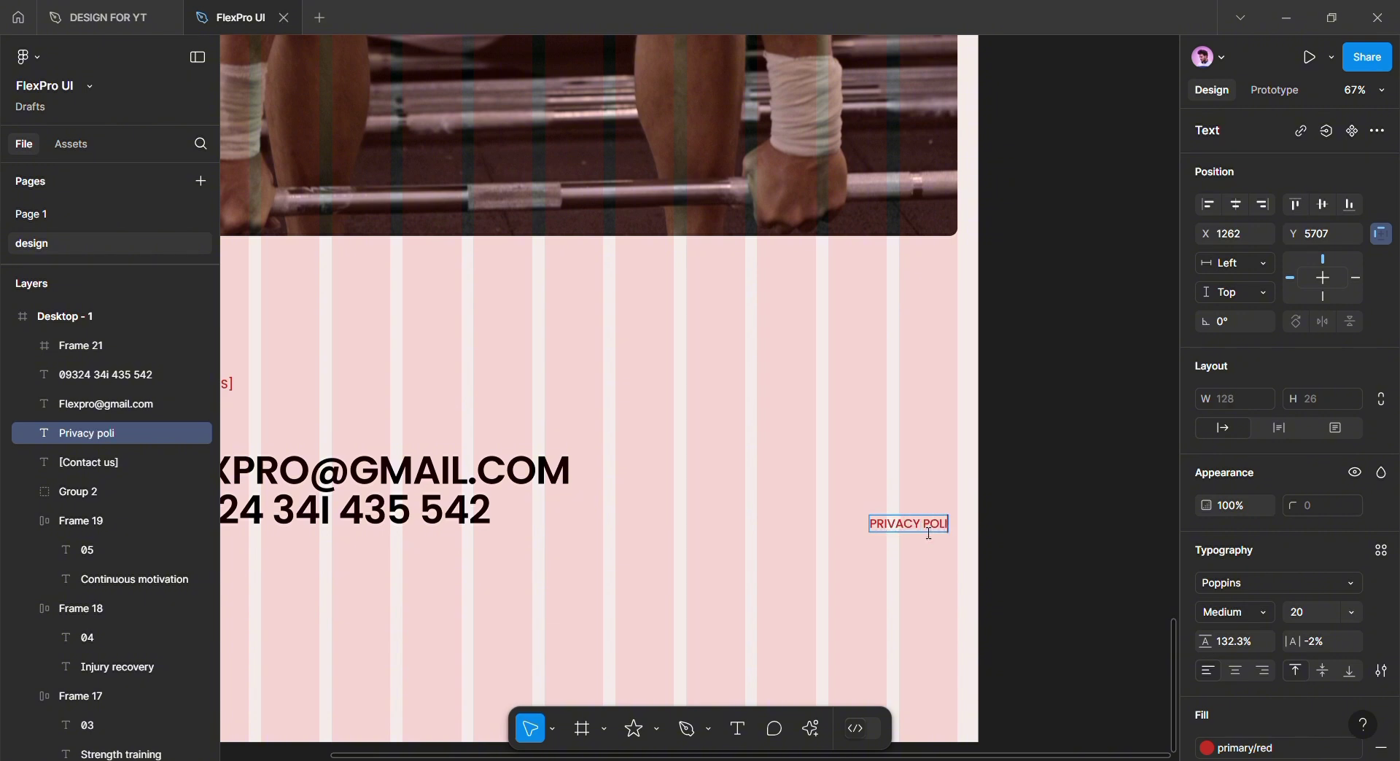
mouse_move(961, 533)
mouse_down()
mouse_move(931, 532)
mouse_move(955, 535)
mouse_up()
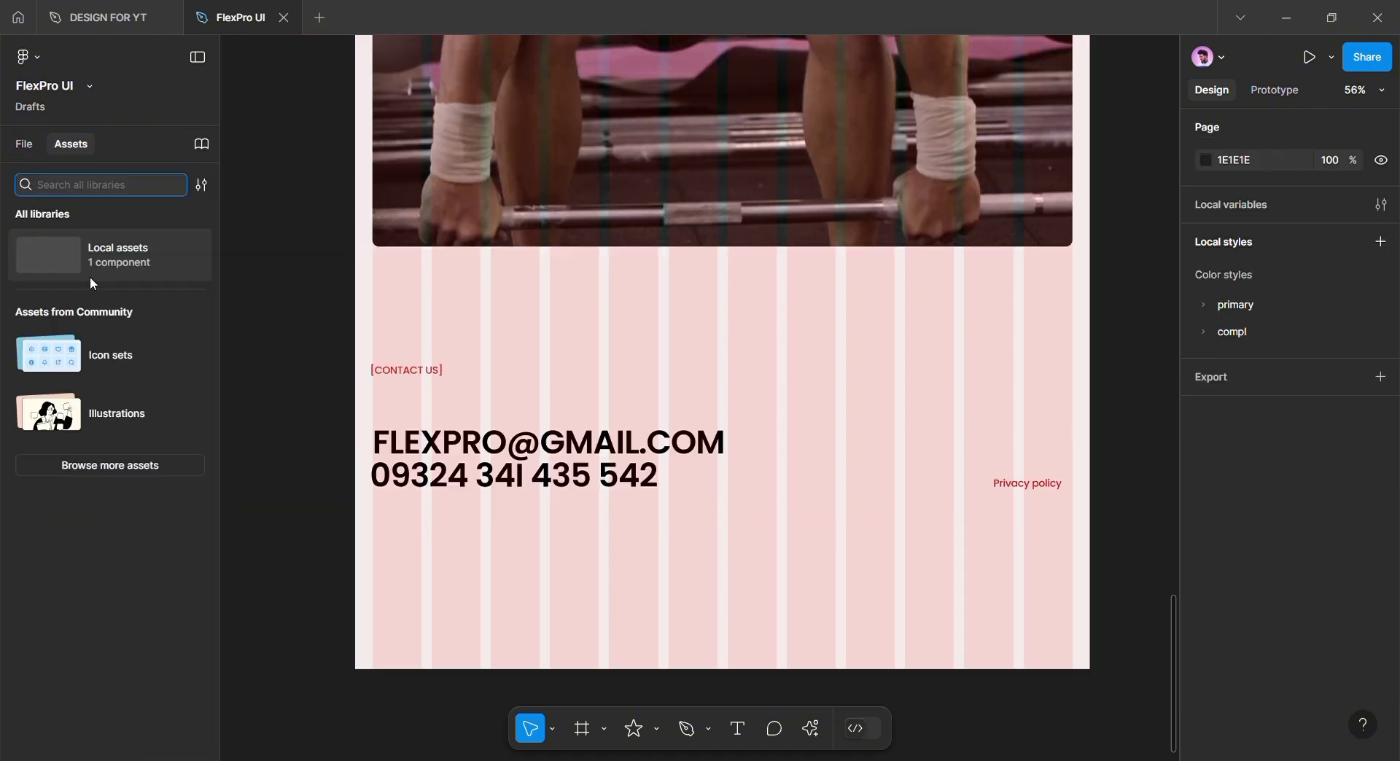
Place the Frame 1 FP logo from Local assets into the contact section, scaled to 307 px square
click(90, 274)
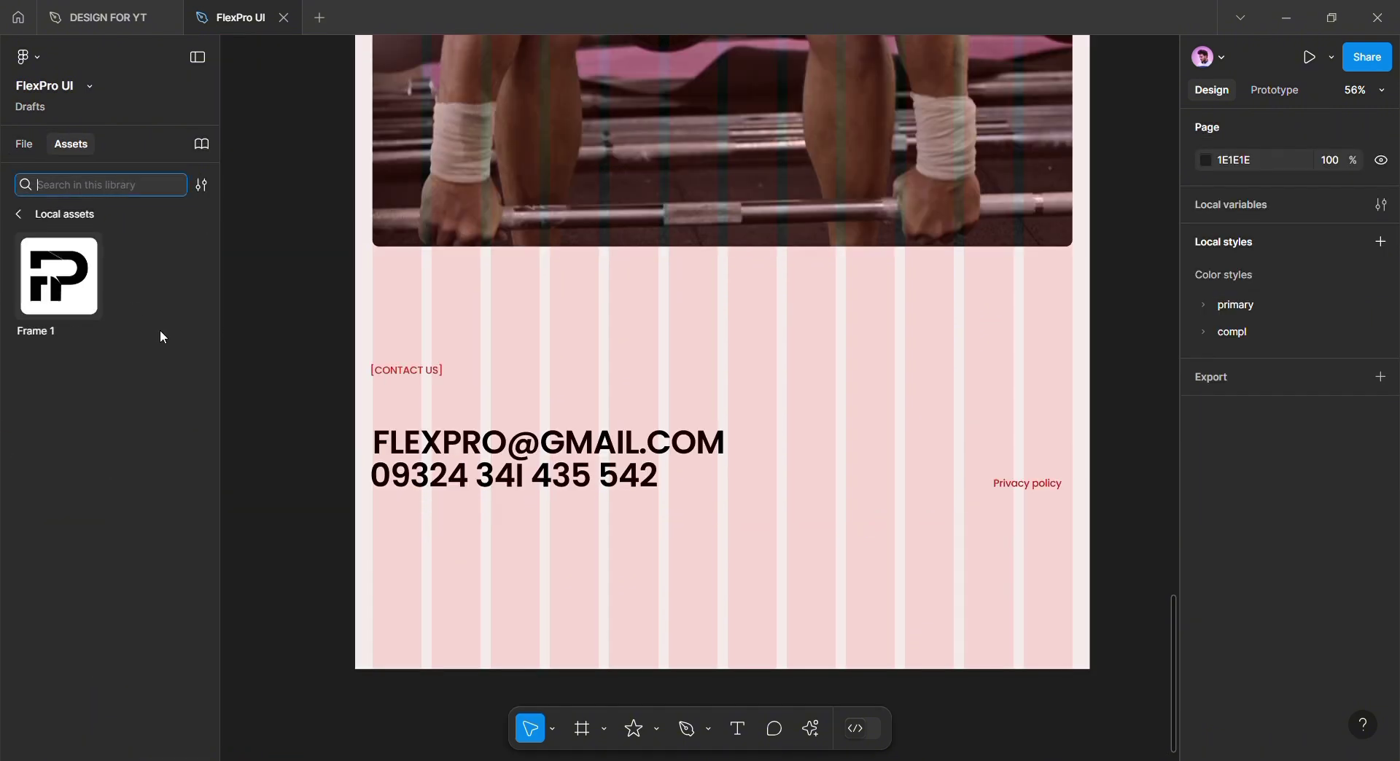
drag(69, 275, 846, 583)
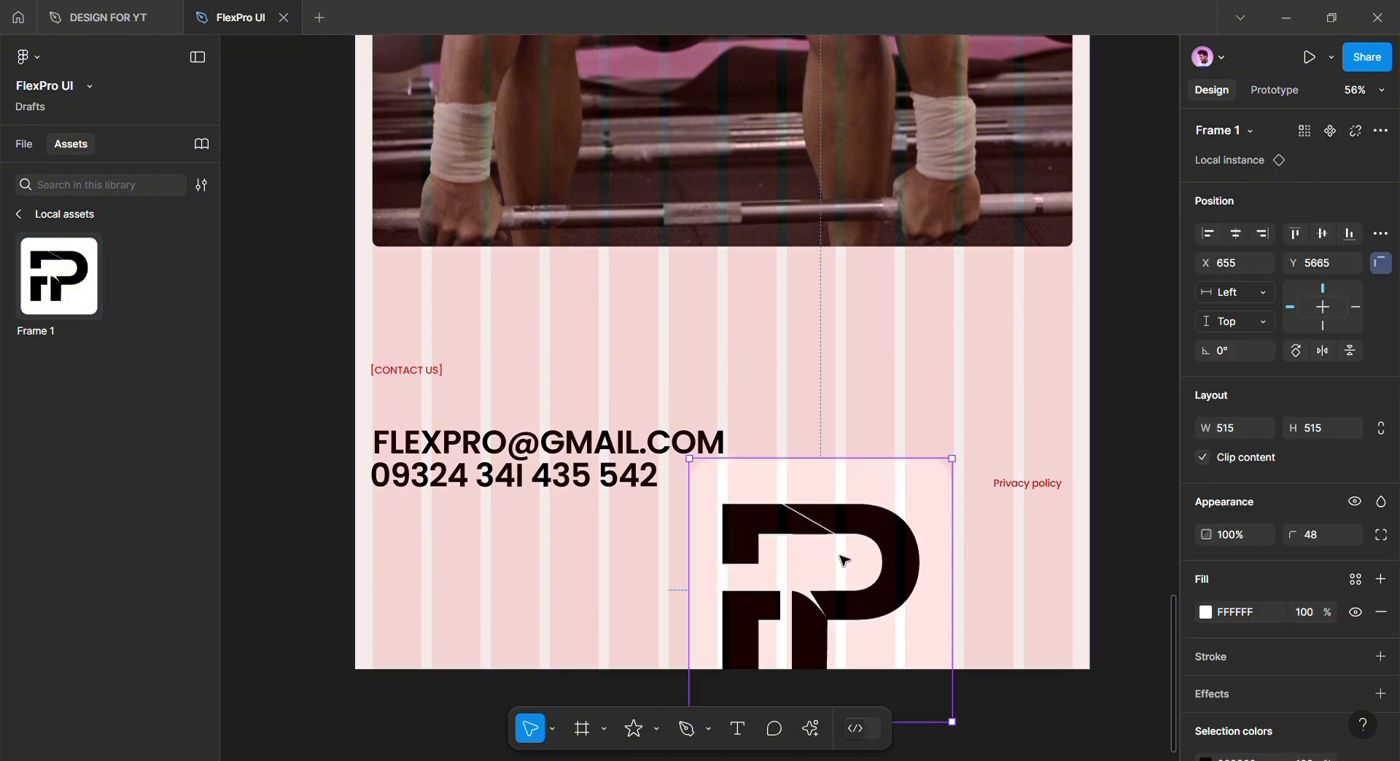
key(k)
drag(967, 581, 621, 578)
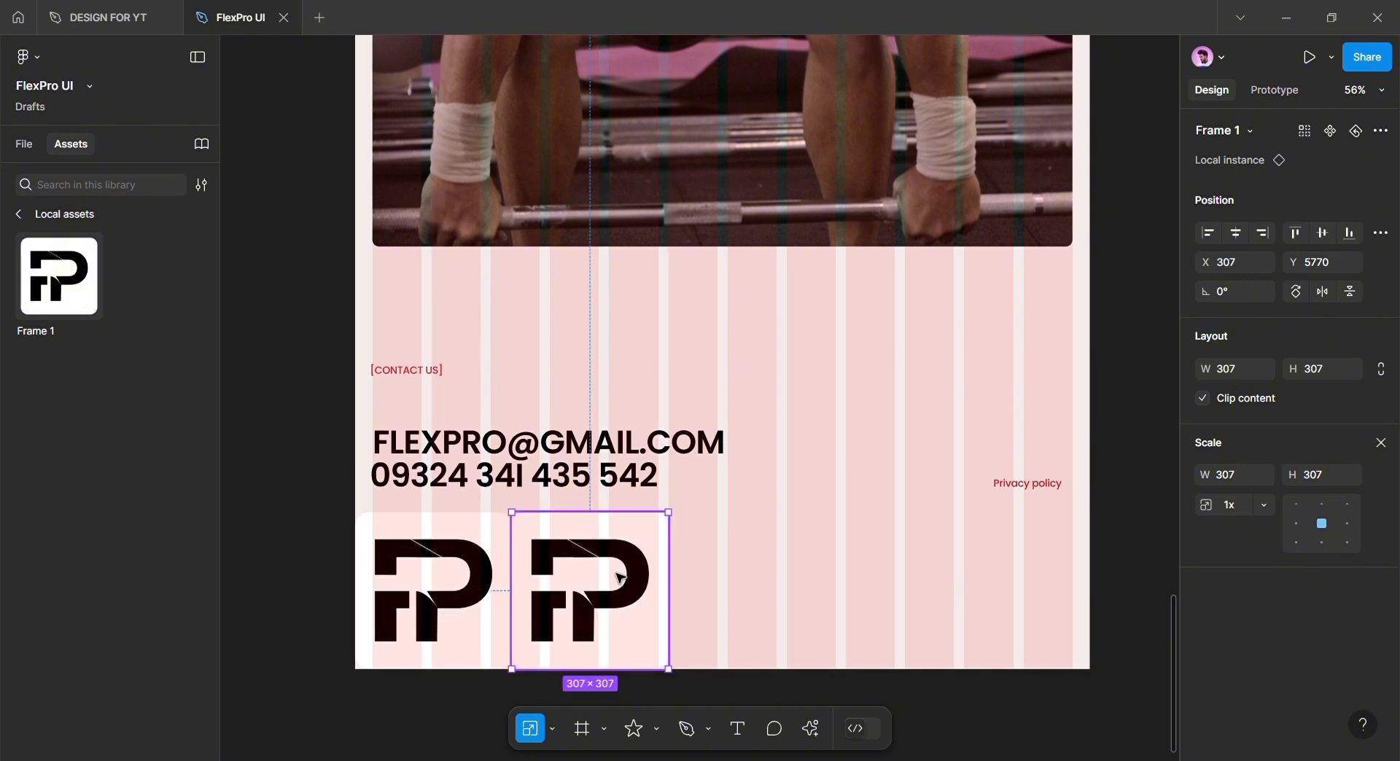
Duplicate the logo into a row and delete the extra fifth copy, leaving four
key(ctrl+d)
key(ctrl+d)
key(ctrl+d)
scroll(802, 576, right, 1)
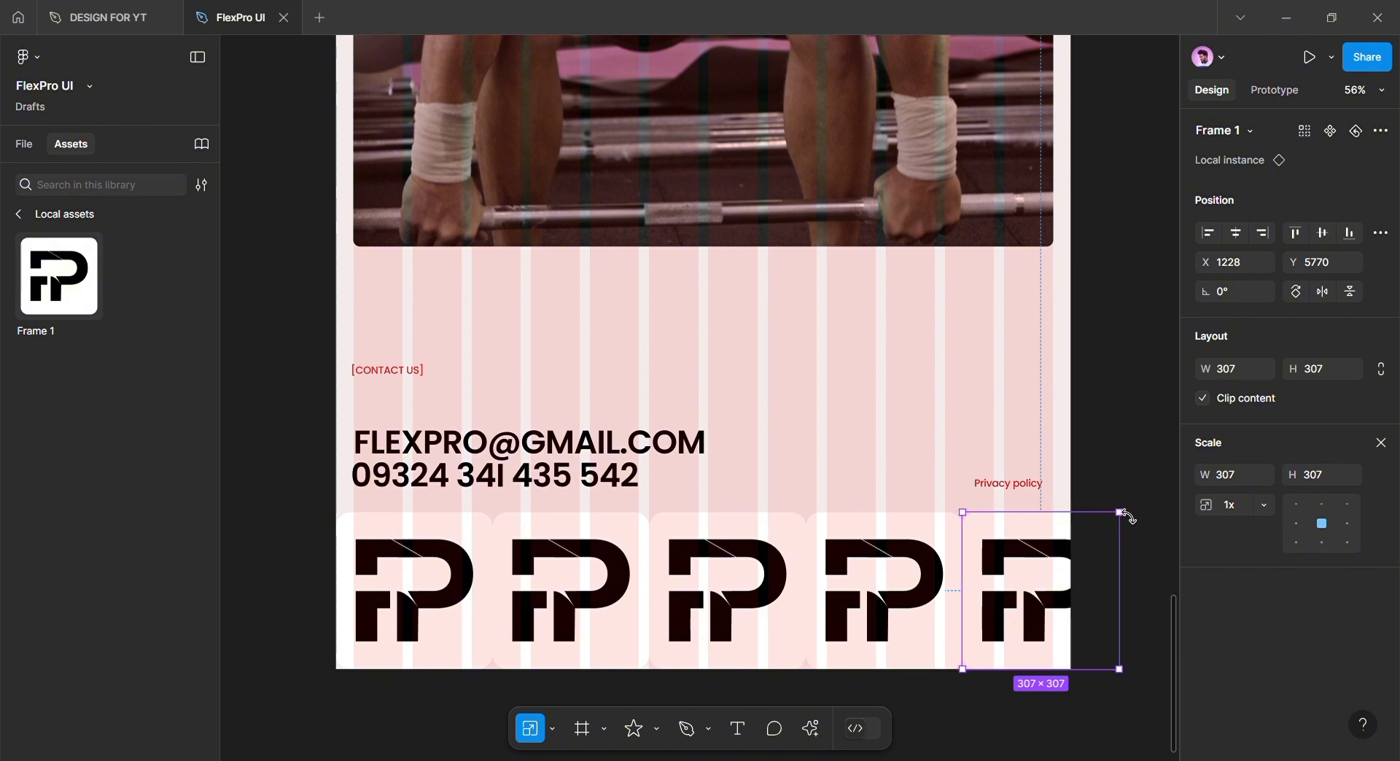
scroll(1051, 579, up, 4)
drag(1016, 631, 1092, 500)
click(899, 649)
scroll(875, 643, down, 1)
drag(800, 637, 898, 635)
scroll(890, 633, down, 1)
scroll(846, 629, down, 3)
click(923, 537)
key(Delete)
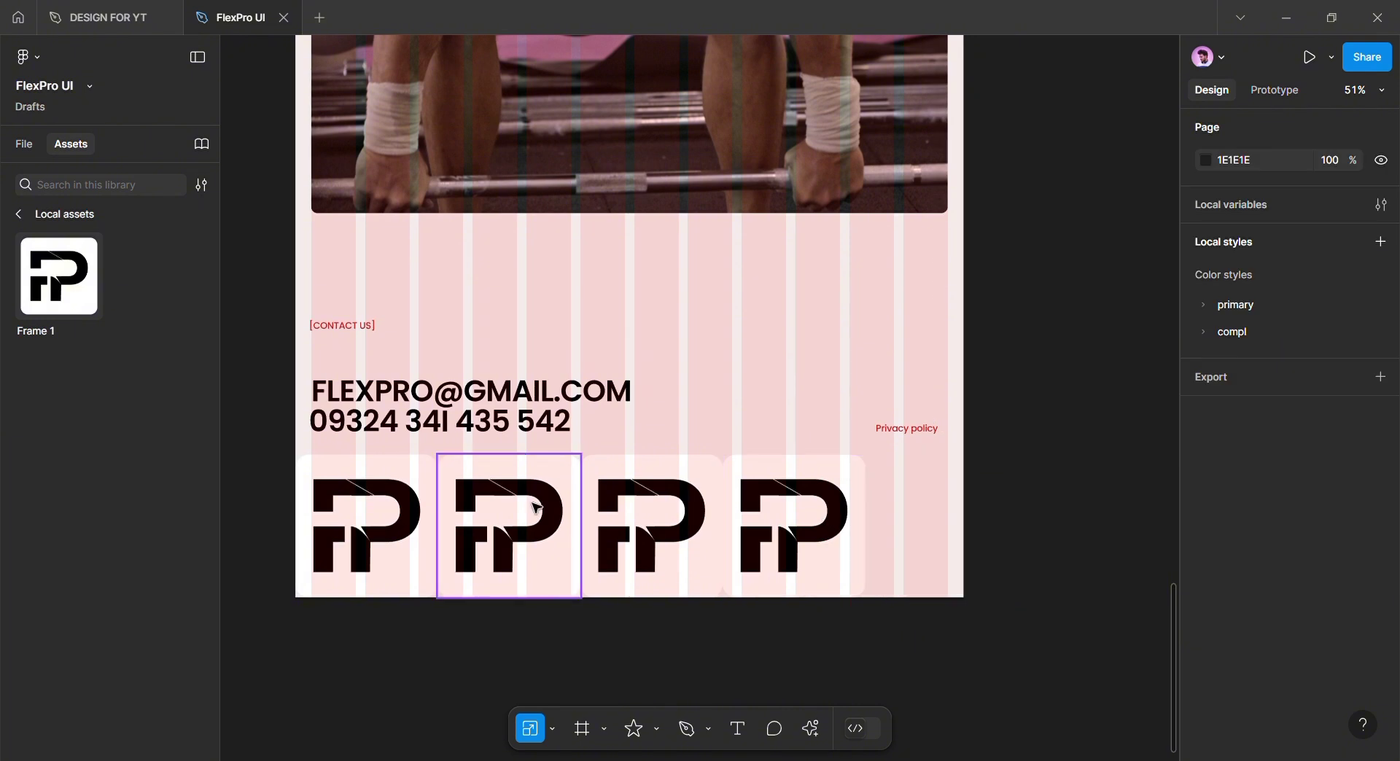
Scale all four logos together to span the section width, 1366×341.5
drag(254, 475, 831, 551)
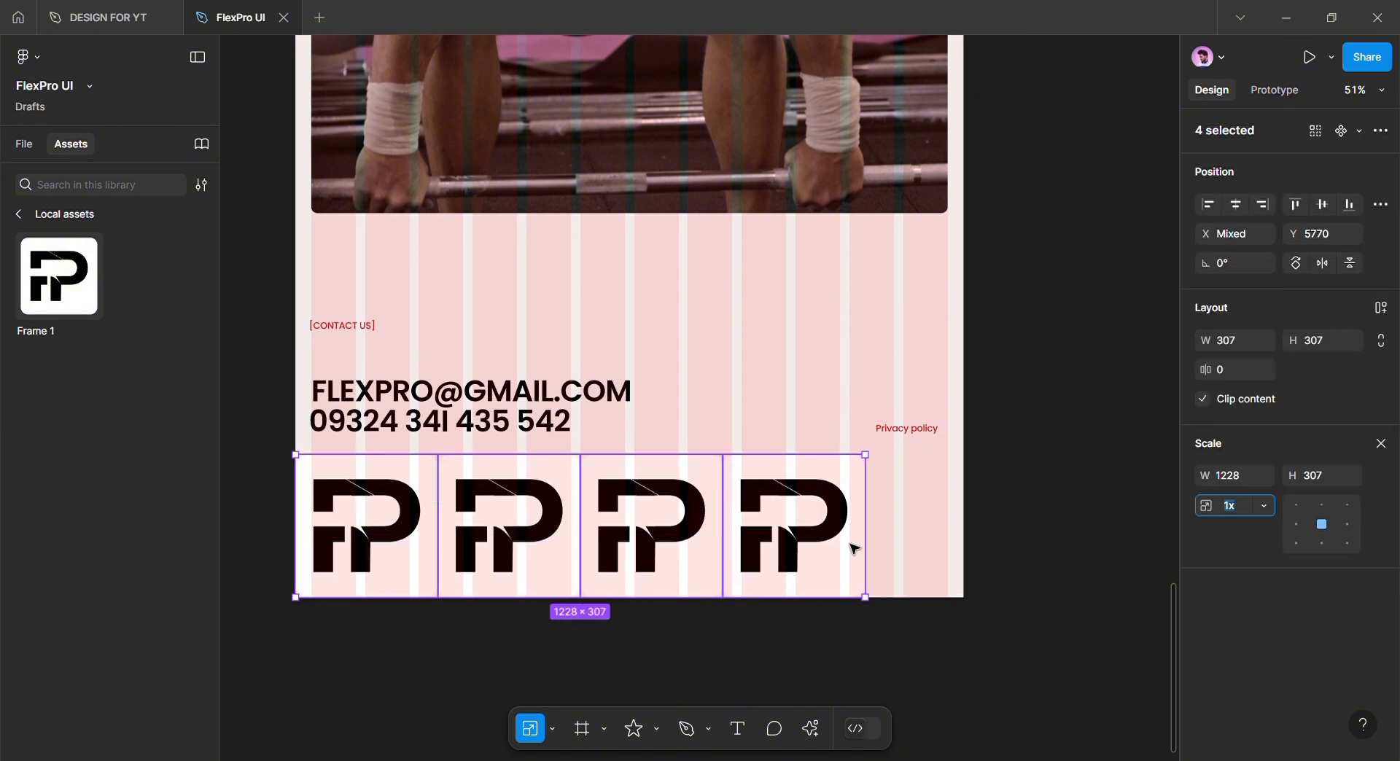
drag(877, 512, 938, 508)
drag(844, 509, 867, 516)
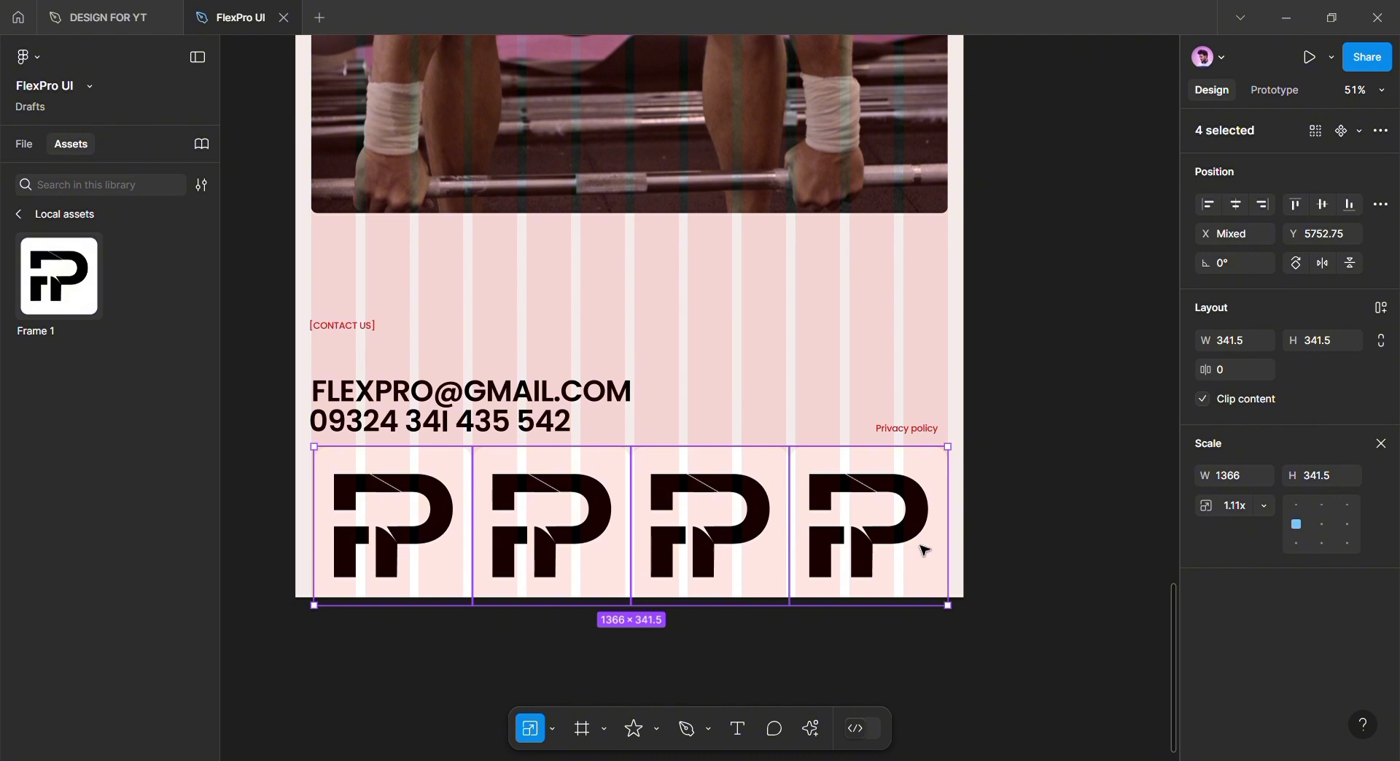
Wrap the four logos in an auto layout row with a 12 gap, centred horizontally
key(shift+a)
key(v)
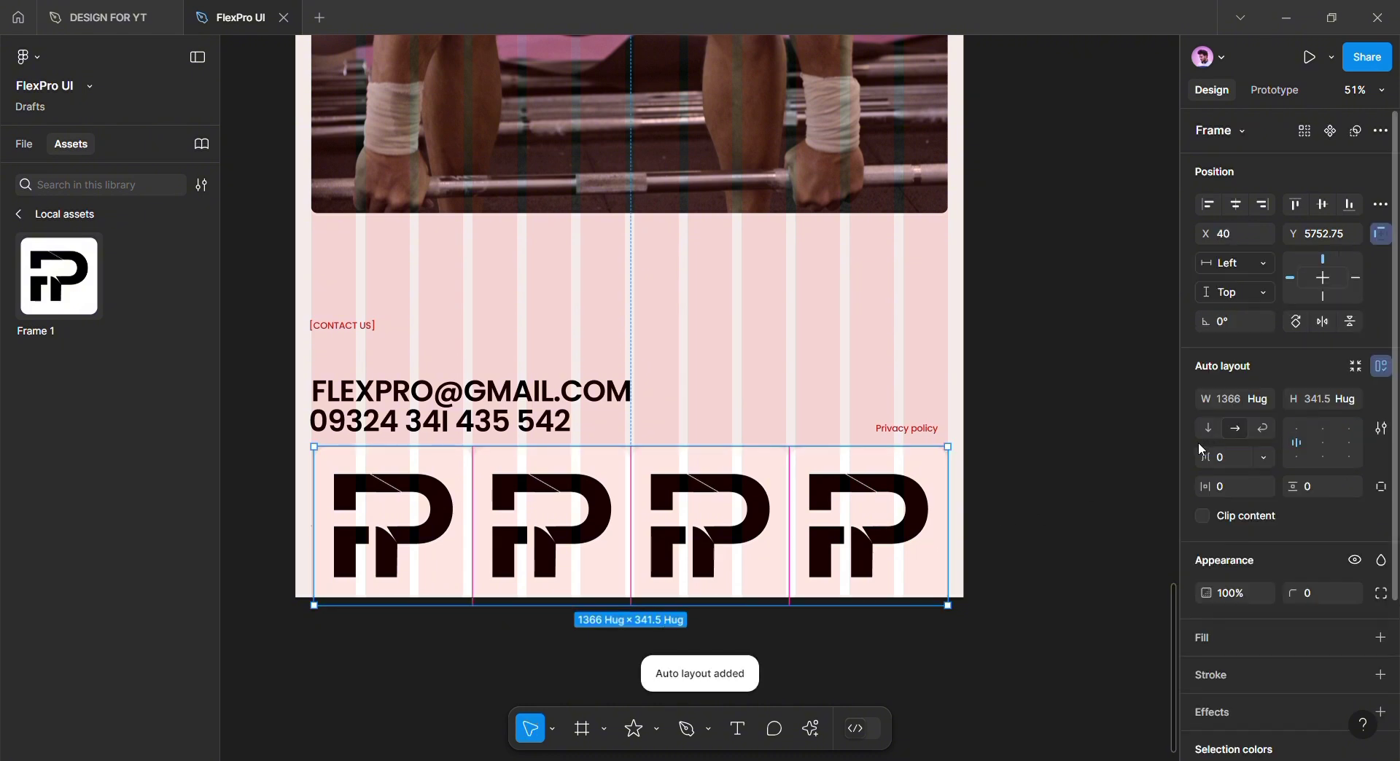
drag(1214, 457, 1231, 456)
click(1240, 210)
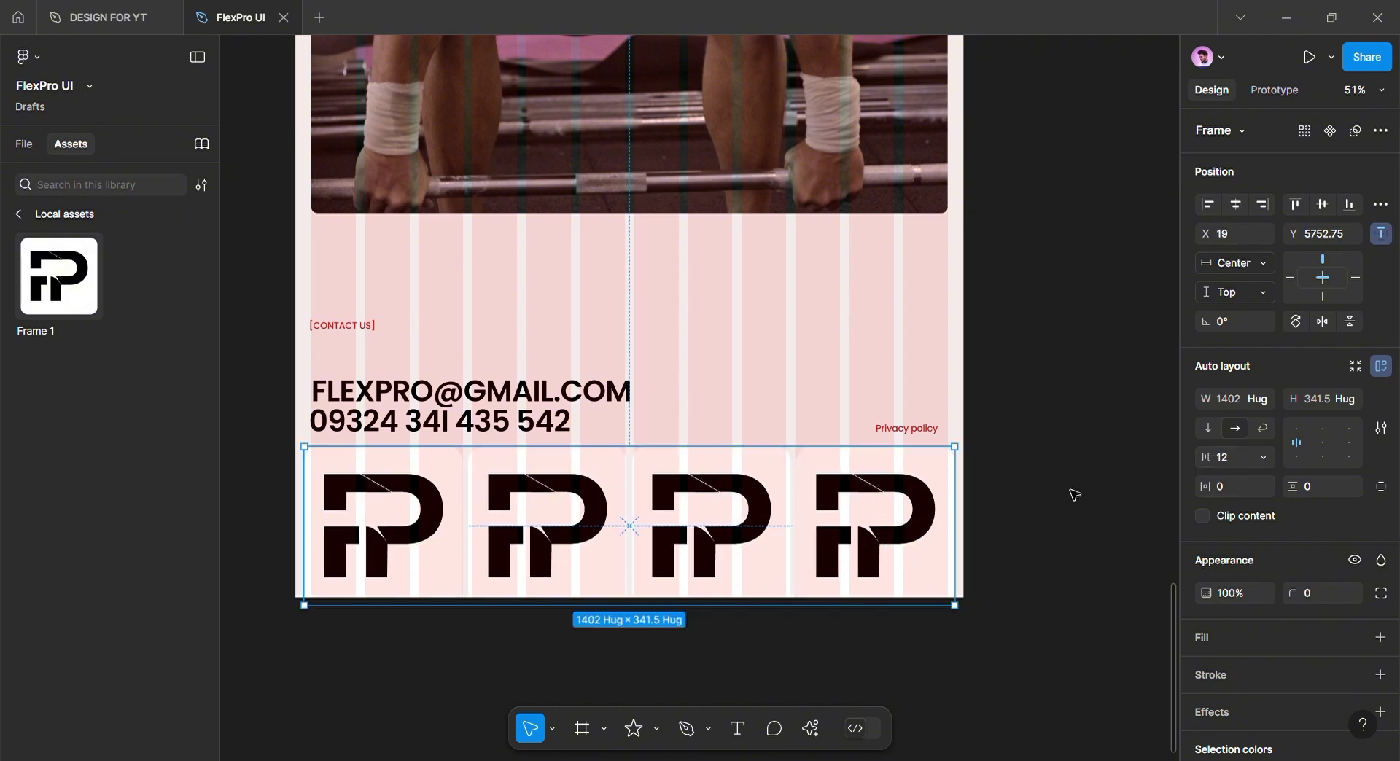
Move the logo row up to sit at the page bottom
click(1094, 487)
scroll(1012, 503, up, 5)
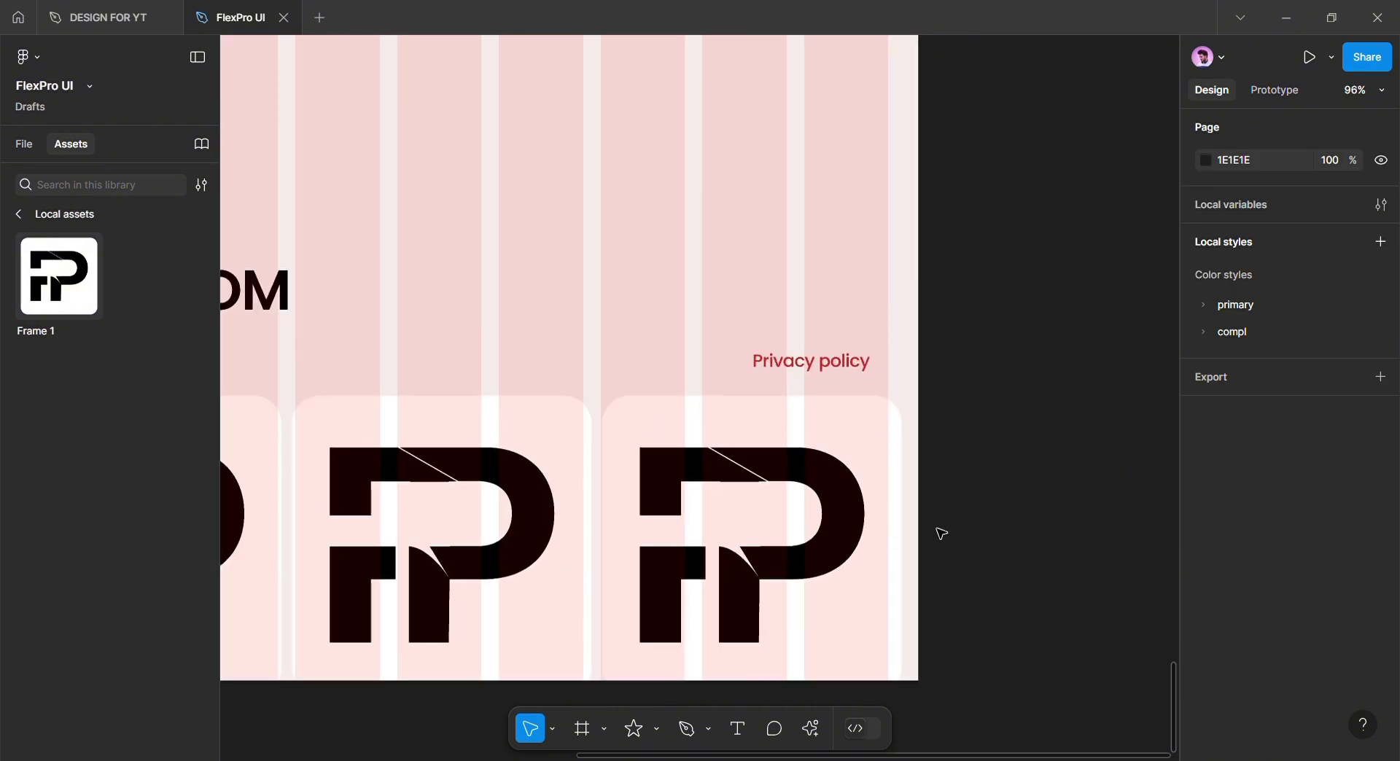
scroll(1079, 488, down, 4)
drag(941, 532, 1120, 501)
drag(824, 506, 828, 497)
Reposition the Contact us label, email and phone lines, and align Privacy policy with the phone line
scroll(797, 481, up, 3)
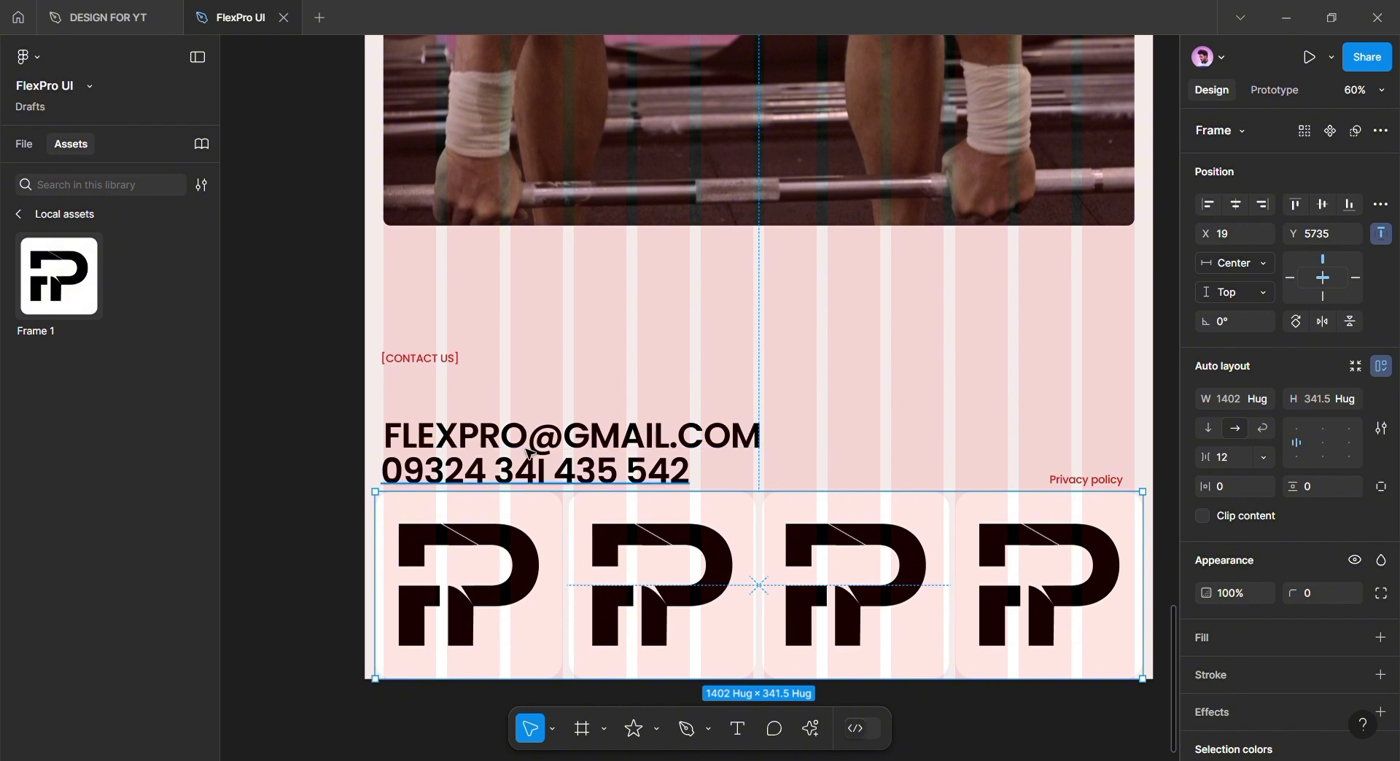
drag(409, 366, 409, 345)
click(430, 443)
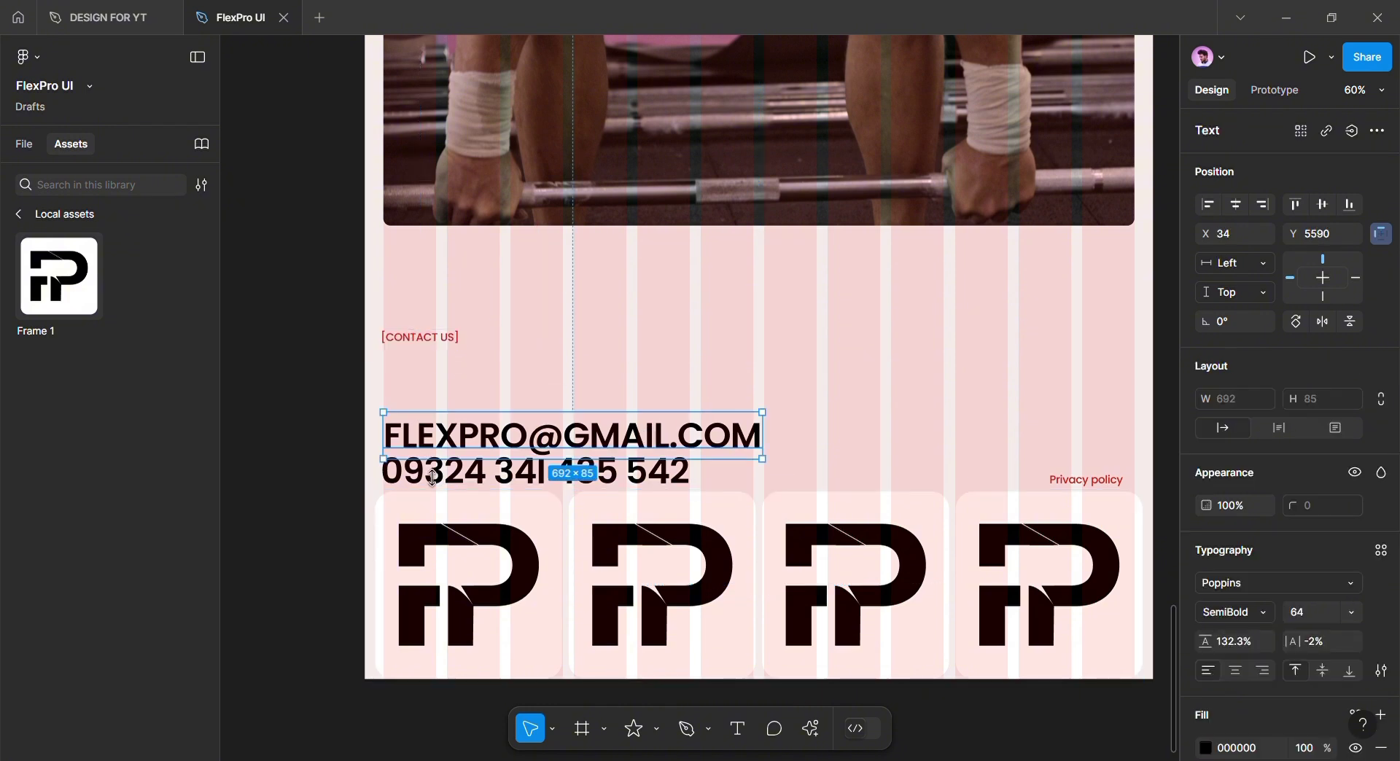
shift+click(431, 482)
drag(430, 481, 445, 422)
click(1055, 489)
drag(1091, 487, 1095, 462)
click(1110, 384)
scroll(1109, 384, down, 1)
drag(1103, 401, 1043, 439)
scroll(1038, 420, down, 5)
scroll(1041, 426, up, 3)
scroll(1042, 425, down, 6)
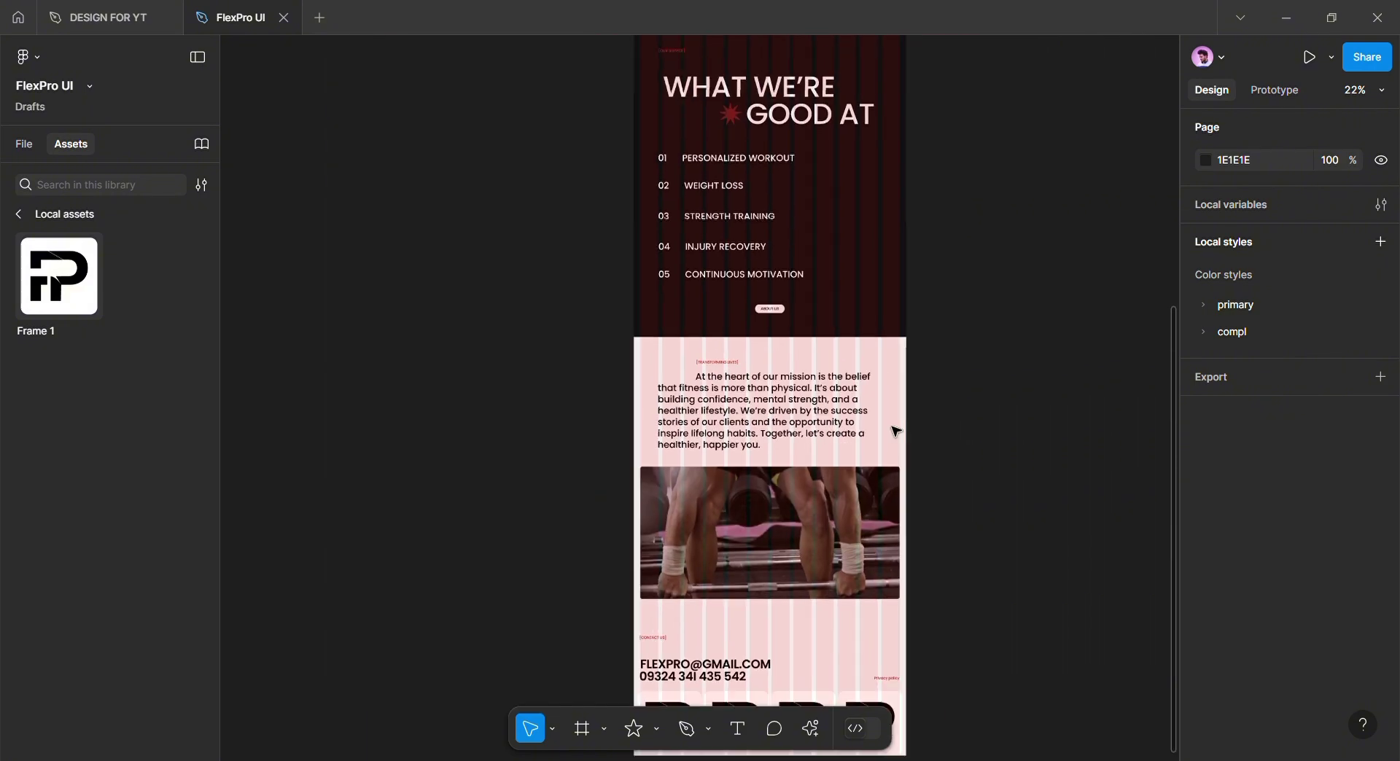
drag(909, 421, 766, 370)
scroll(783, 374, up, 2)
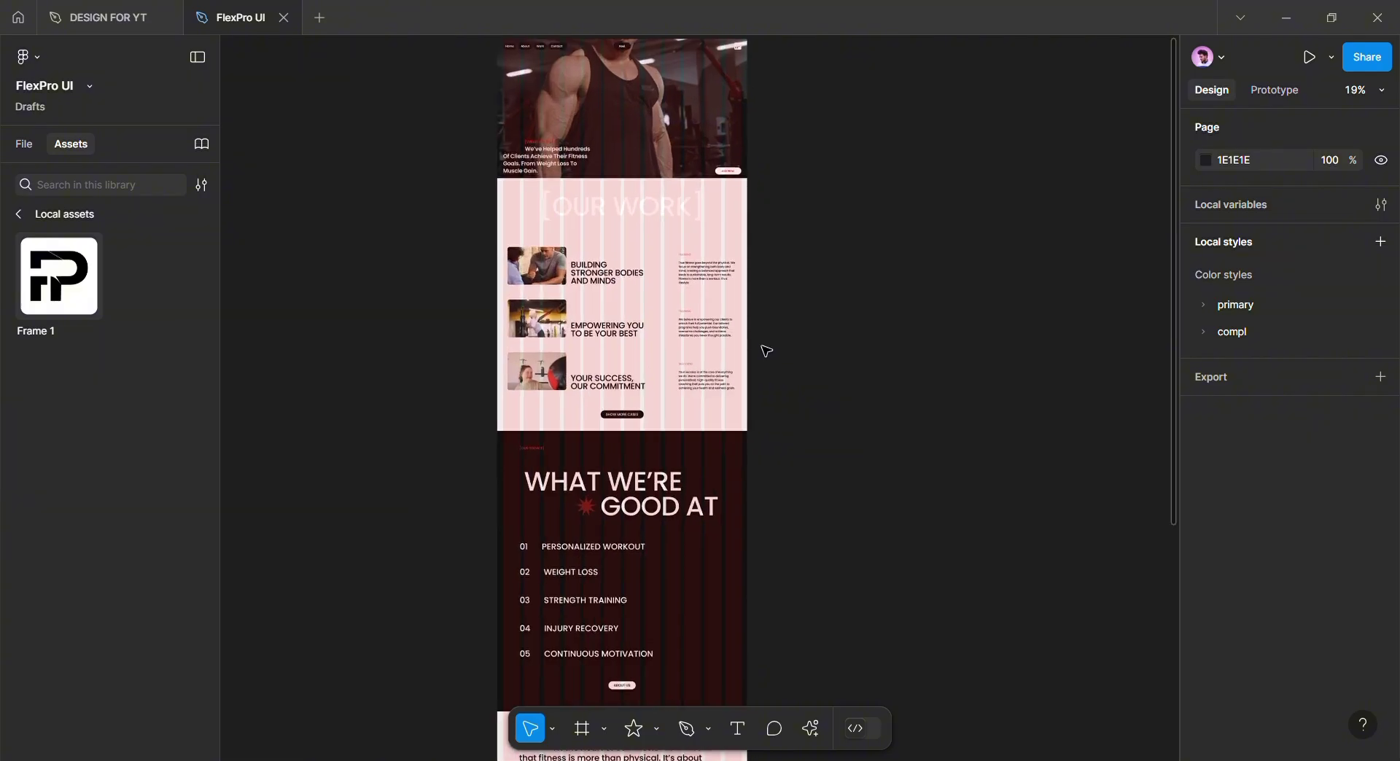